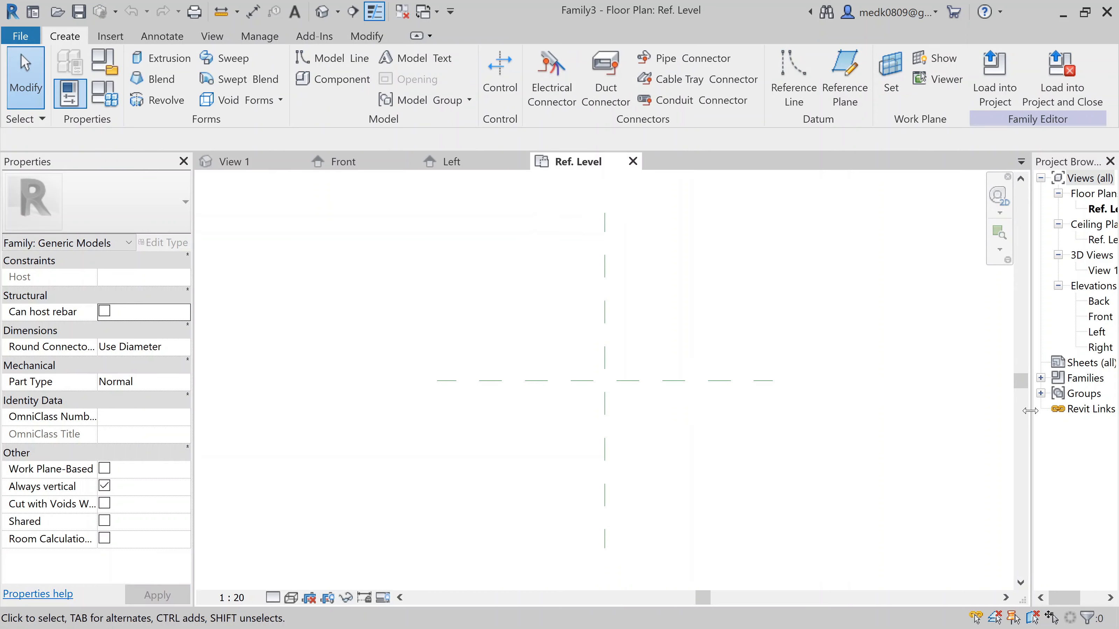
- Widen the Project Browser and open the Front elevation view, centred on the reference planes
left_click_drag(1029, 410, 902, 400)
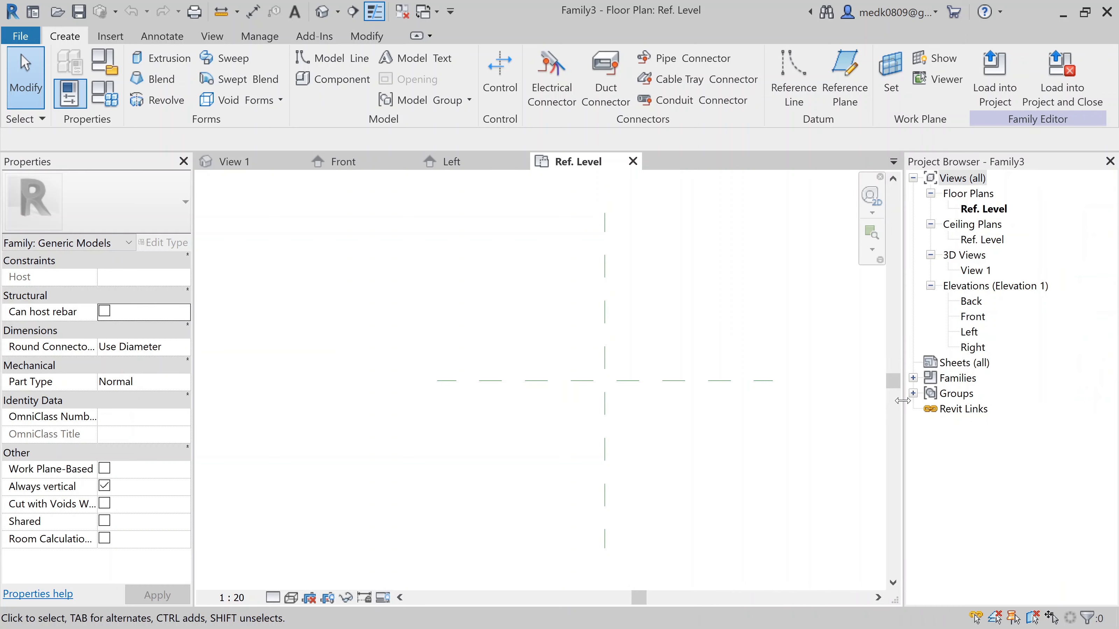
double_click(973, 316)
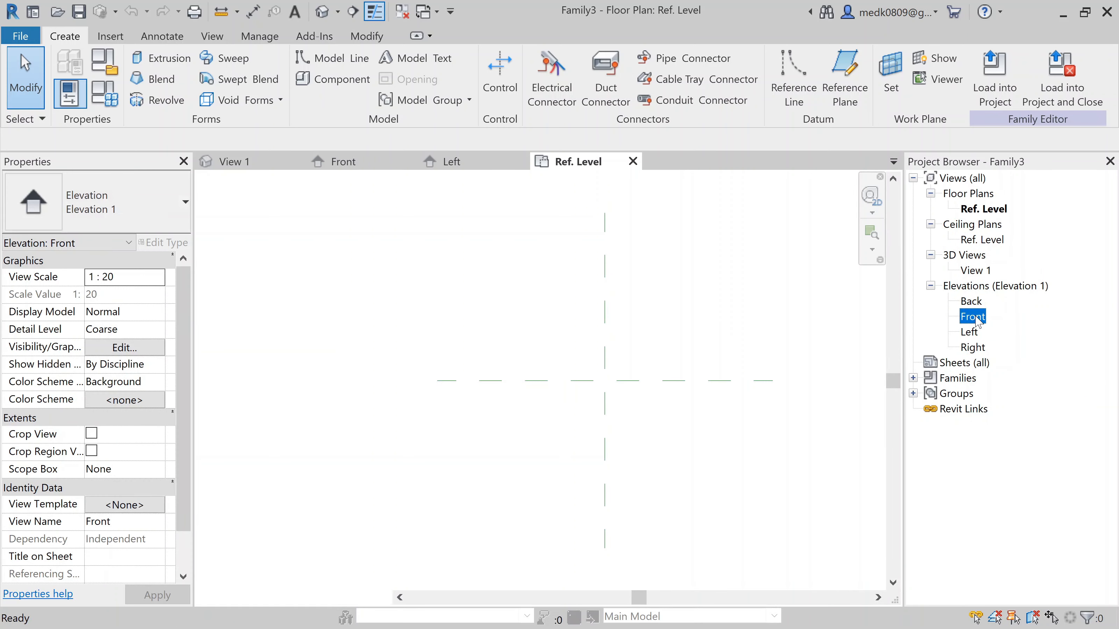
scroll(498, 533, "up", 2)
middle_click_drag(542, 522, 512, 346)
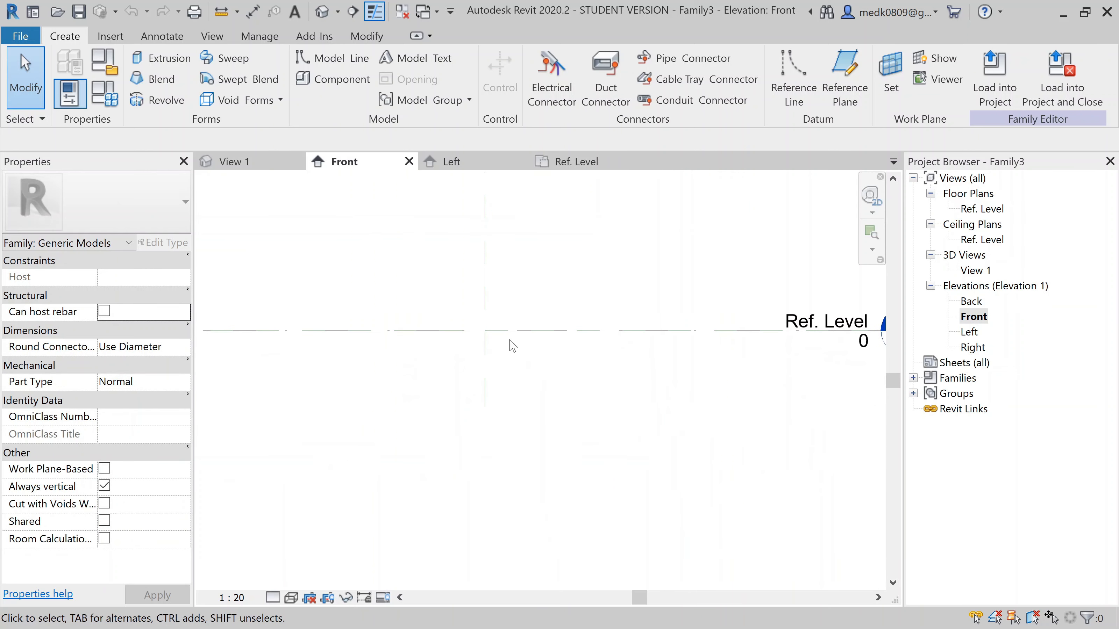
scroll(504, 301, "up", 2)
middle_click_drag(504, 301, 532, 312)
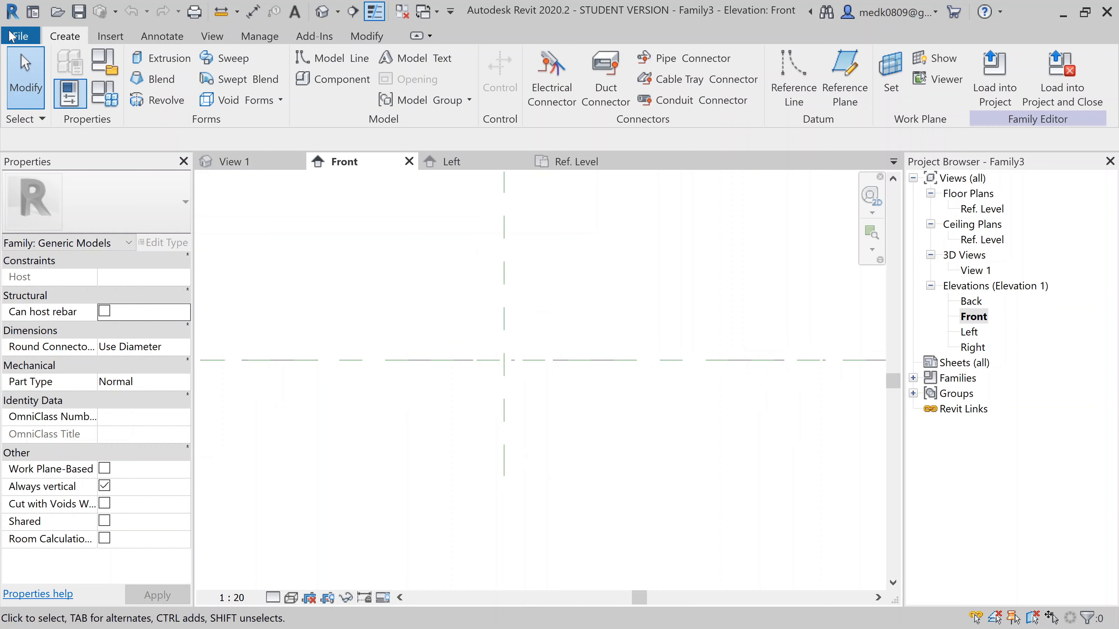
- Create a solid extrusion 250 mm deep from a rectangle drawn around the intersection of the vertical reference plane and Ref. Level
left_click(165, 66)
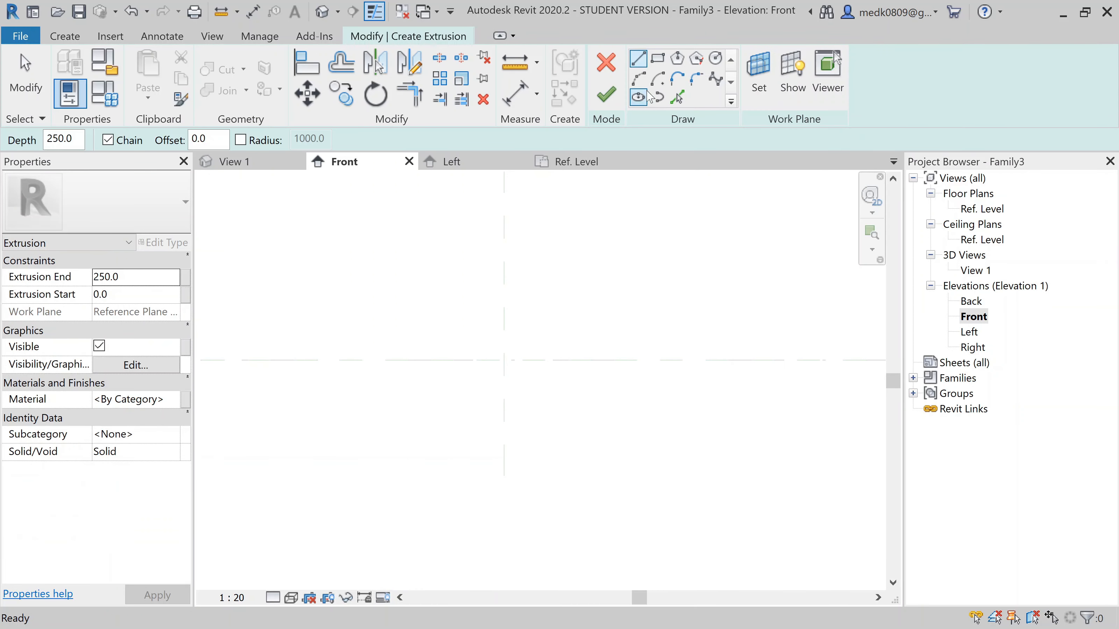
left_click(658, 59)
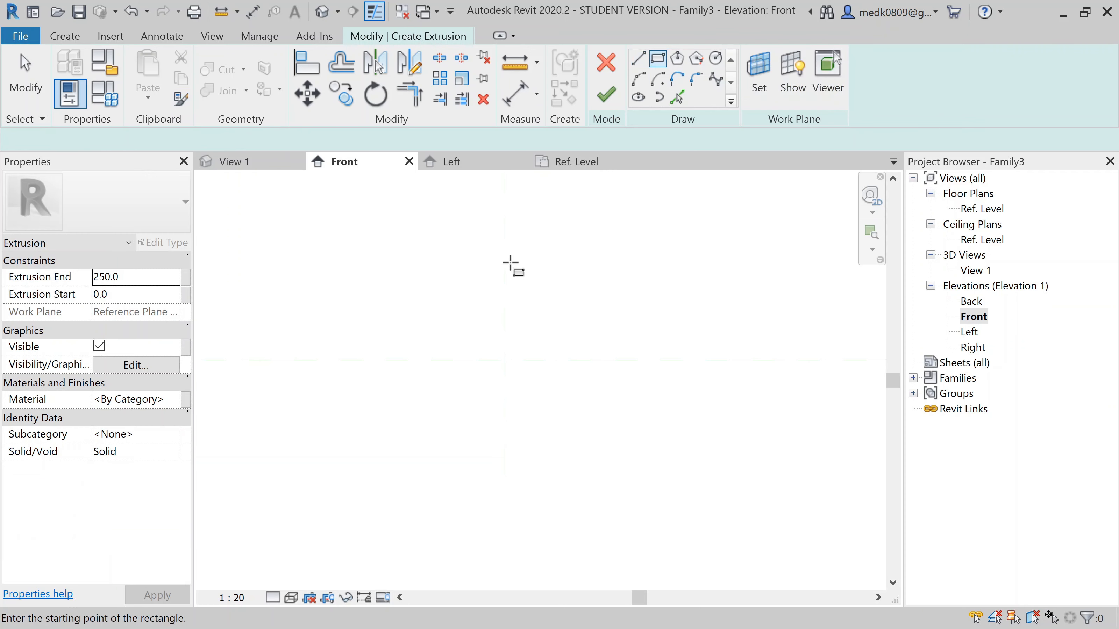
left_click(416, 316)
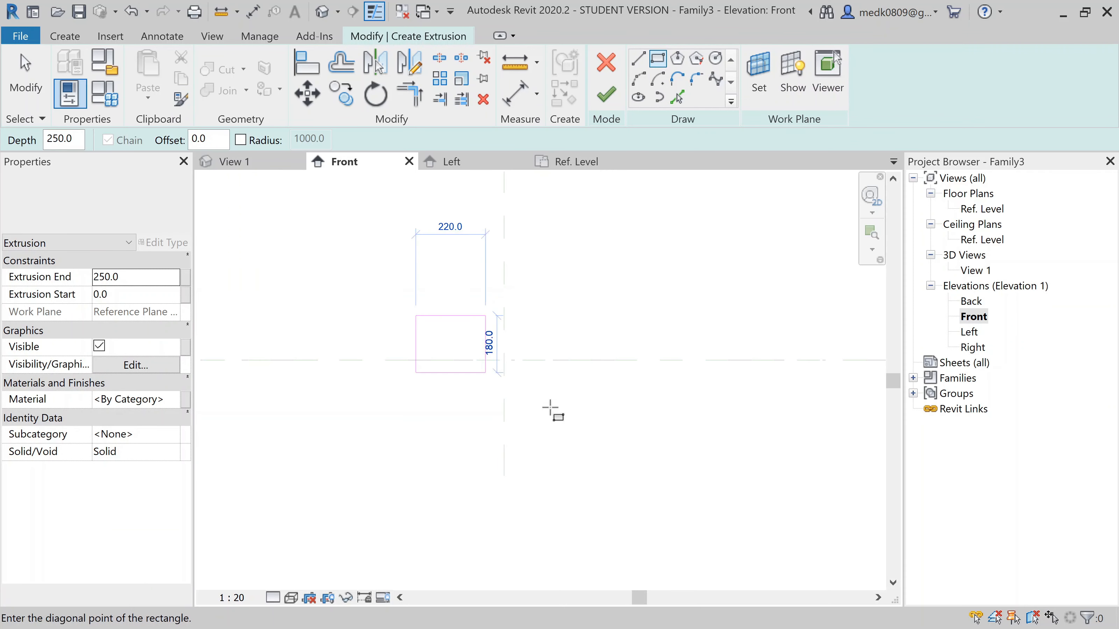
left_click(606, 417)
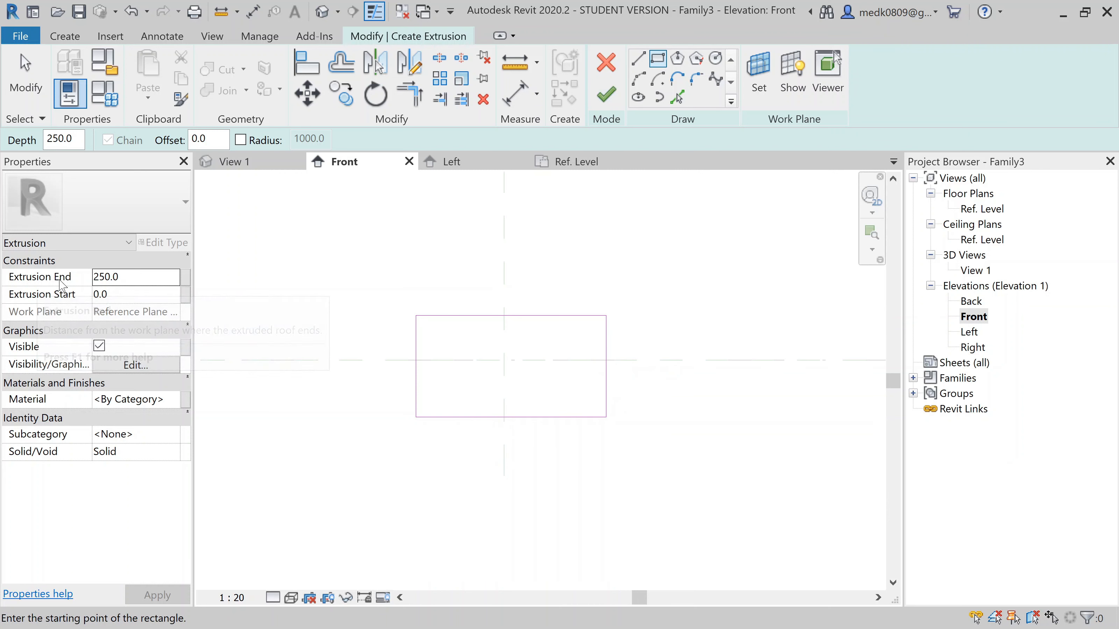
left_click(604, 95)
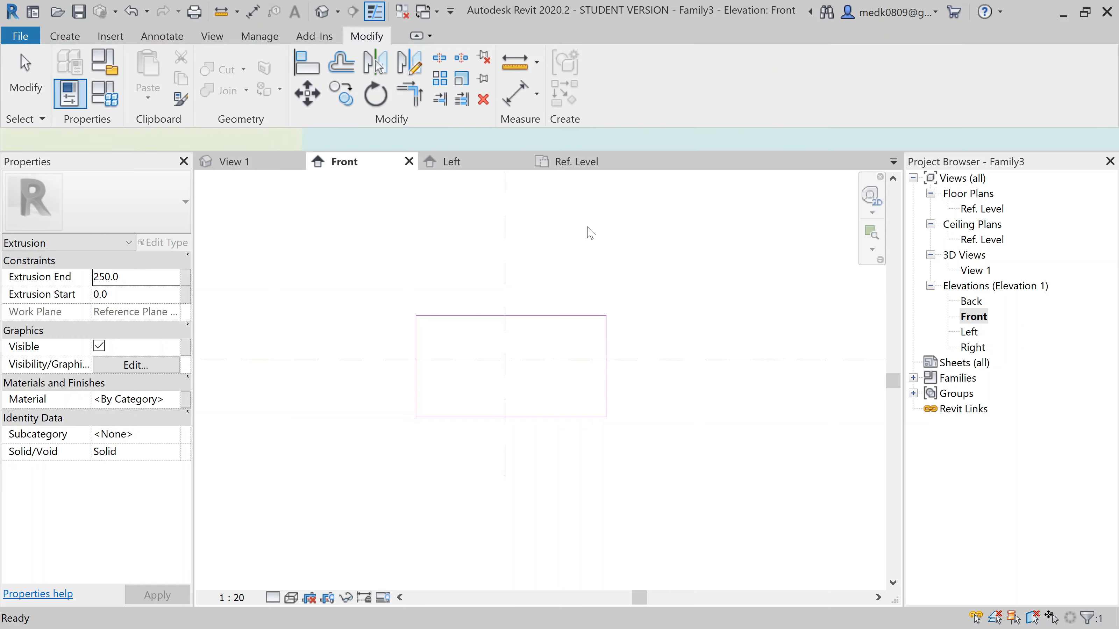
left_click(590, 295)
- Draw two vertical reference lines about 940 mm long, about 332 mm left and 388 mm right of the centre plane, flanking the extrusion
scroll(559, 380, "up", 2)
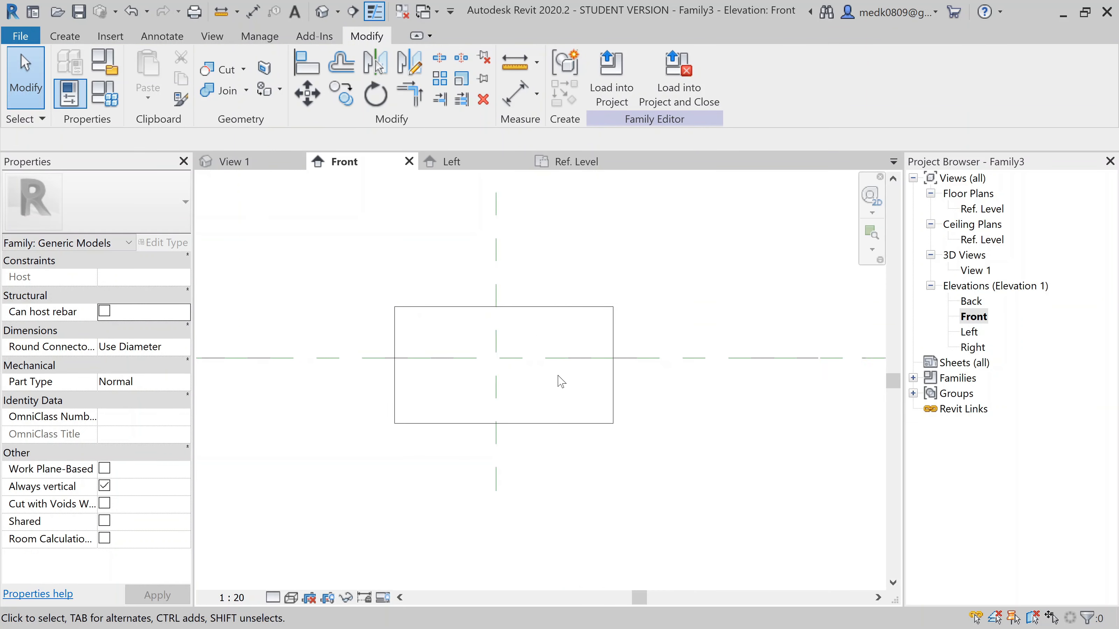
scroll(561, 384, "down", 1)
middle_click_drag(562, 384, 544, 339)
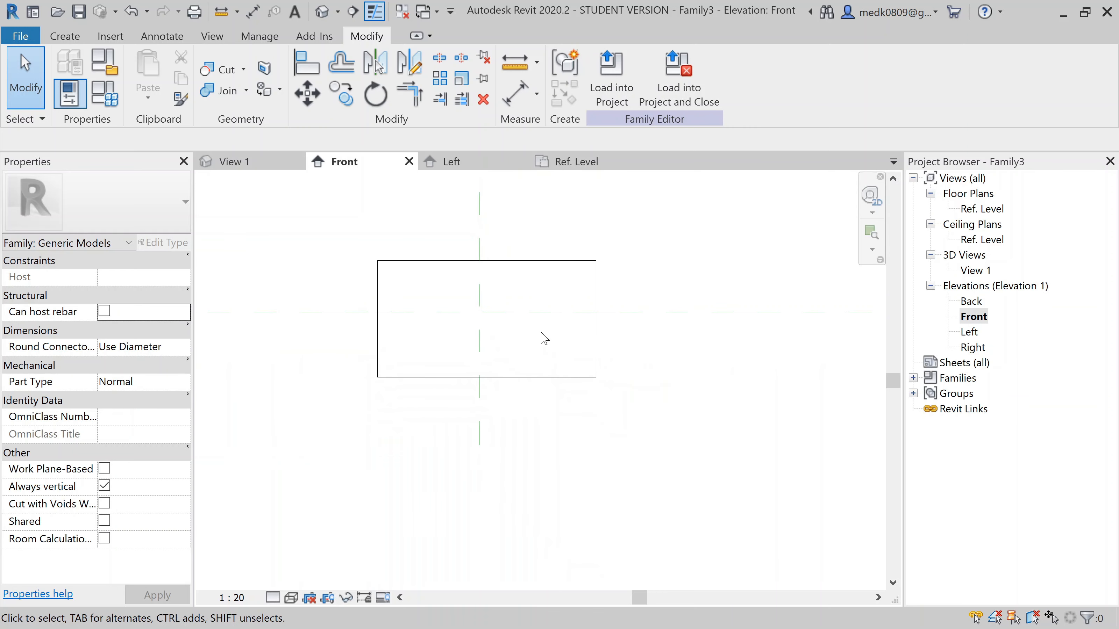
left_click(66, 41)
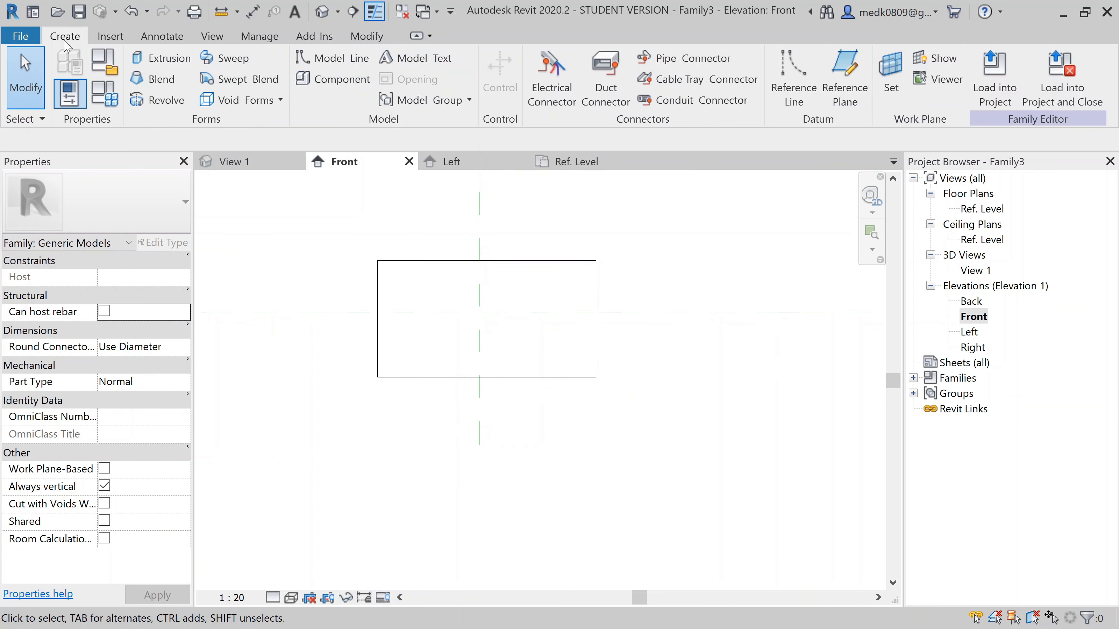
left_click(799, 95)
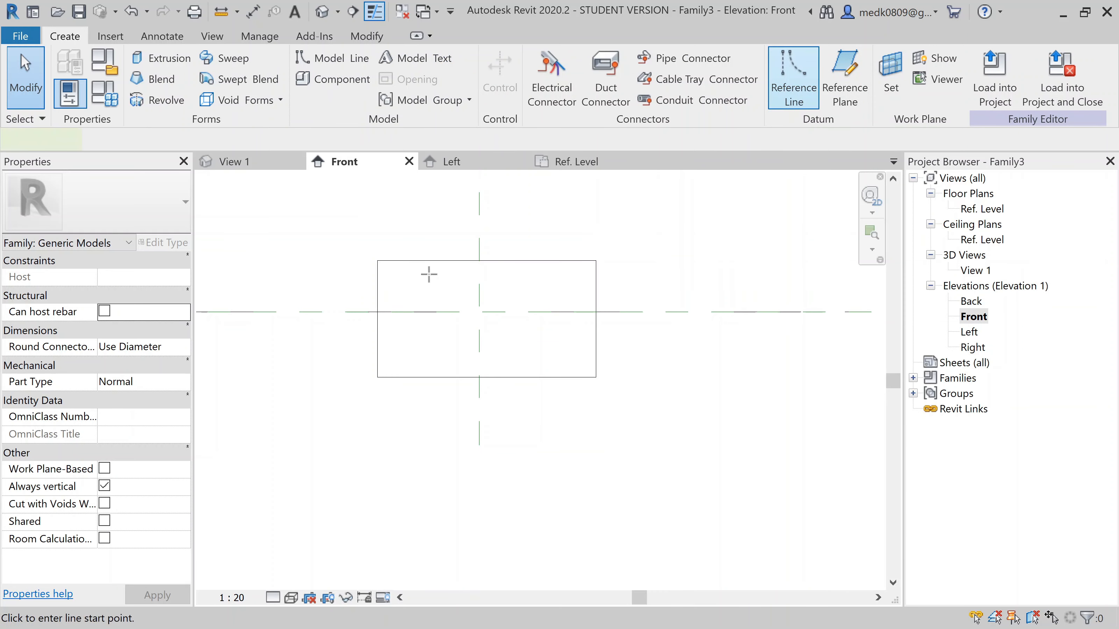
scroll(476, 396, "down", 3)
middle_click_drag(525, 390, 589, 431)
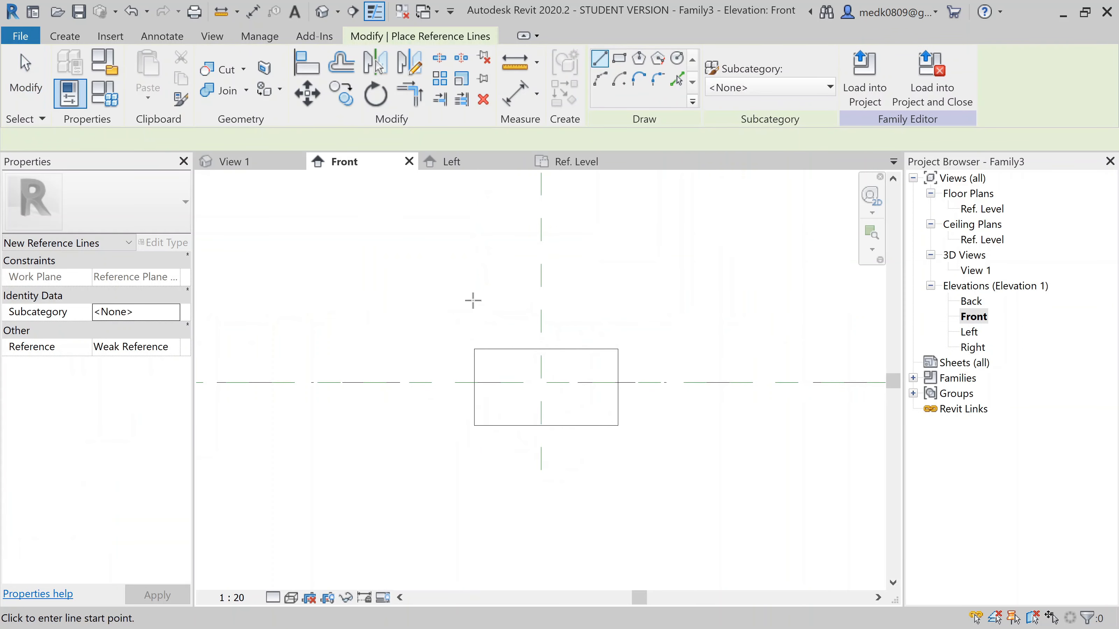
left_click(460, 271)
left_click(461, 497)
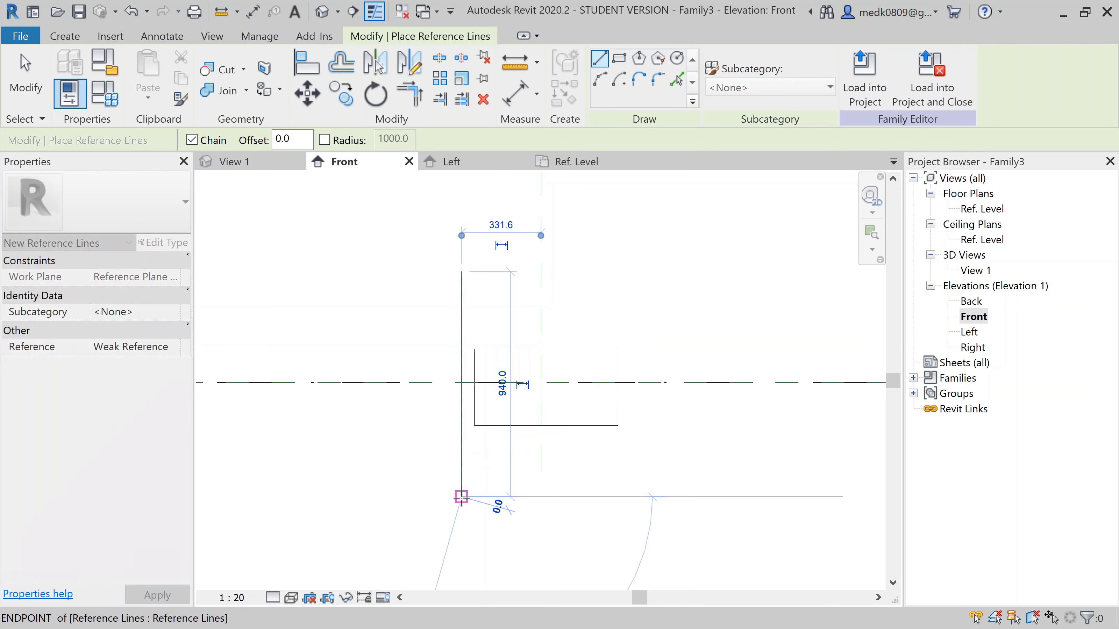
key("Escape")
left_click(634, 272)
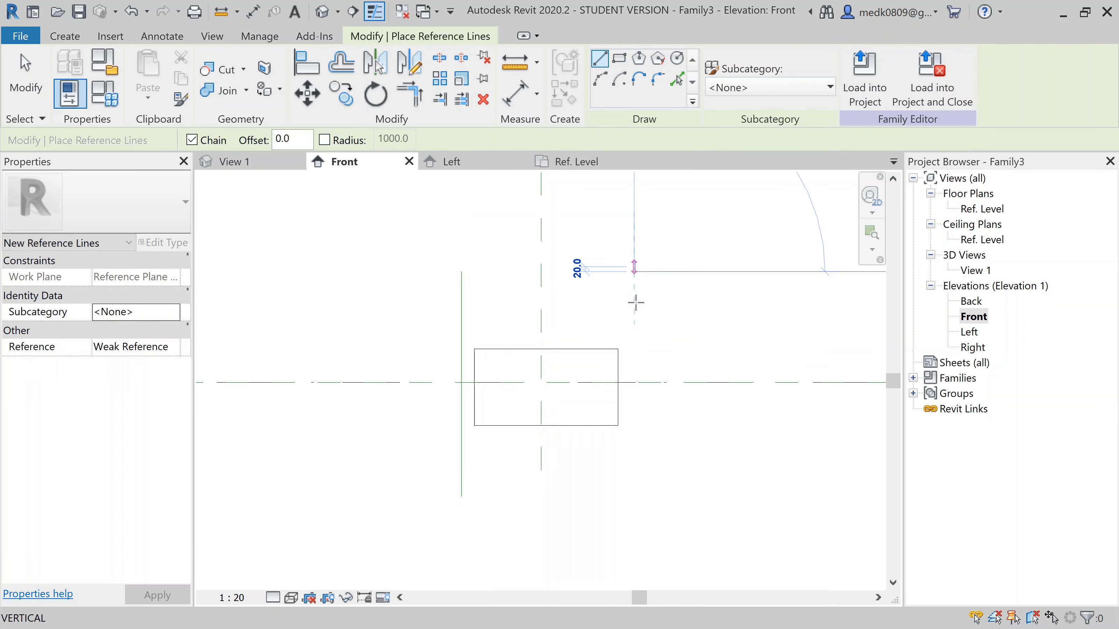
left_click(634, 497)
key("Escape")
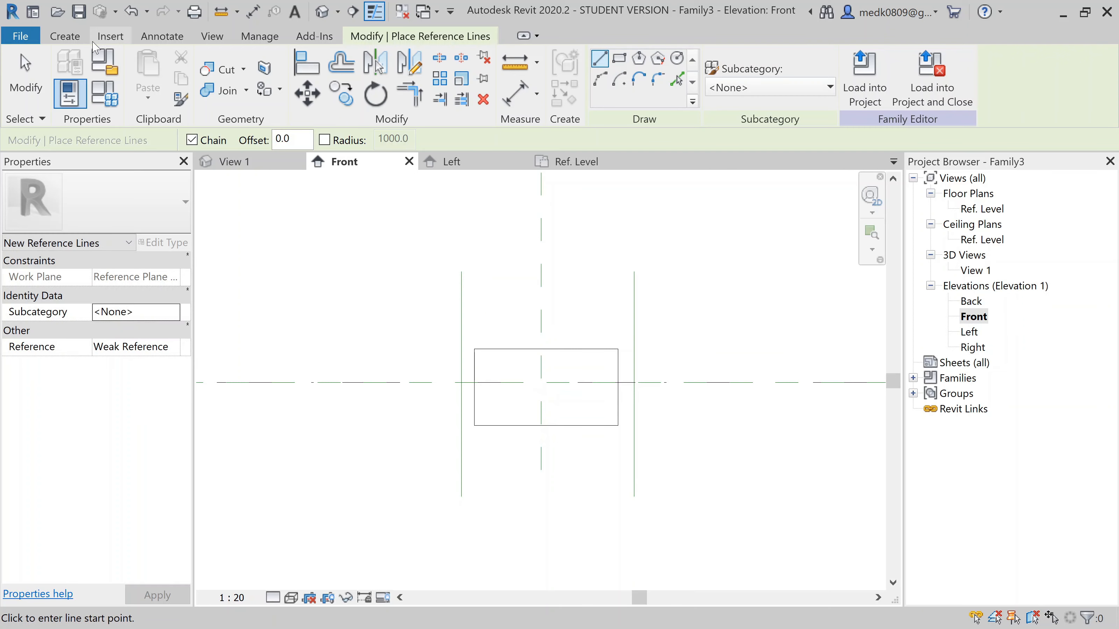
- Add an aligned dimension across the left reference line, centre plane and right reference line, and constrain its segments to be equal
left_click(516, 106)
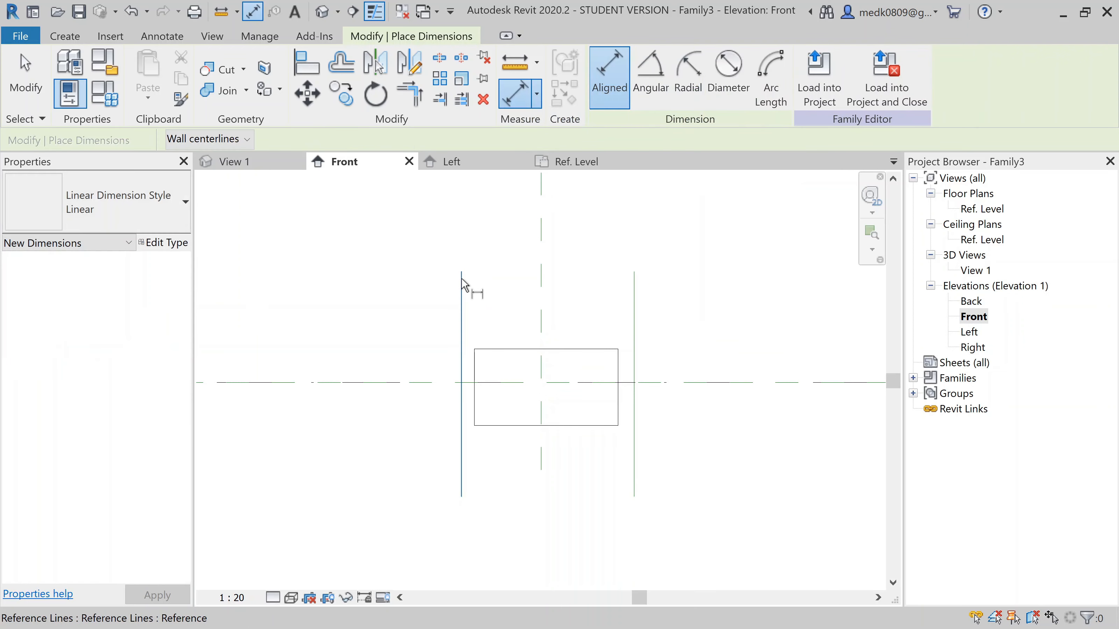
left_click(461, 286)
left_click(543, 331)
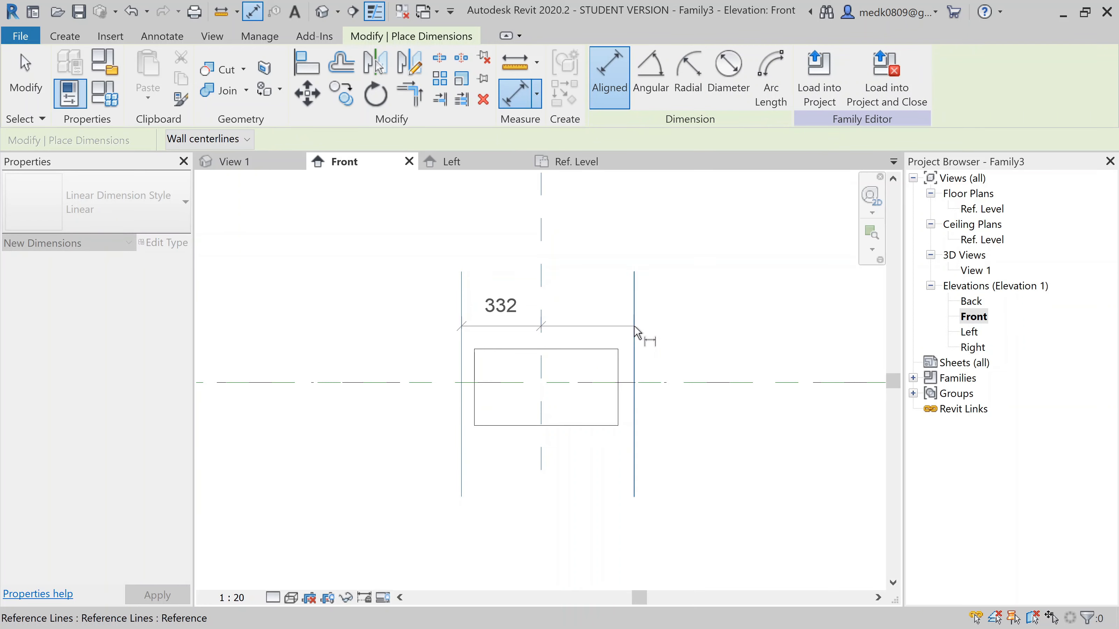
left_click(635, 332)
left_click(595, 280)
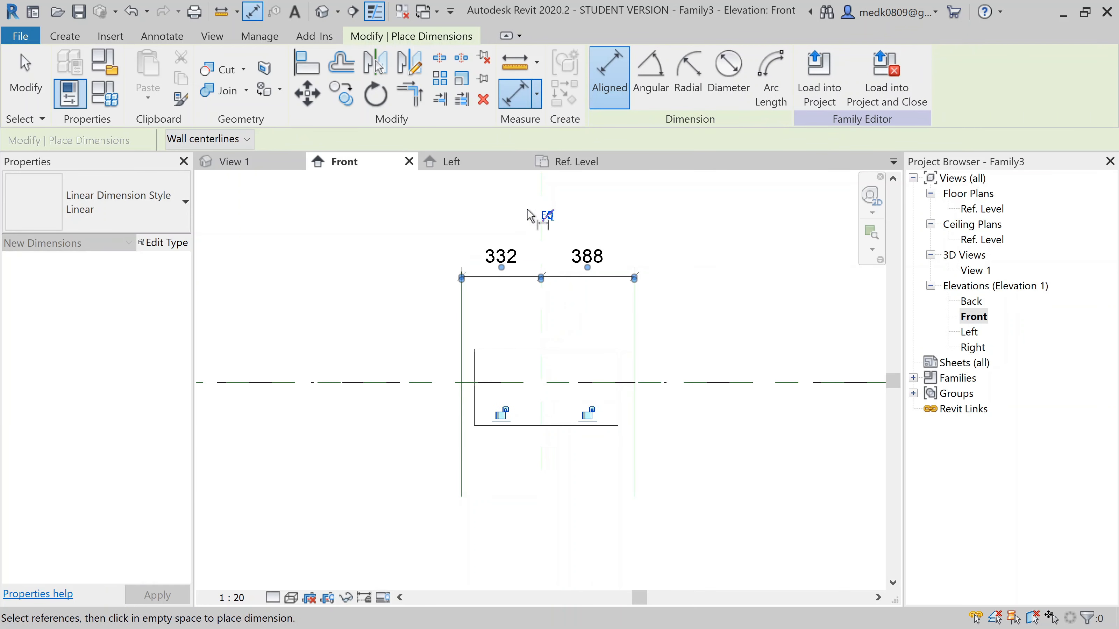
left_click(548, 215)
- Place an overall aligned dimension between the left and right reference lines, above the equality dimension
middle_click_drag(577, 320, 547, 369)
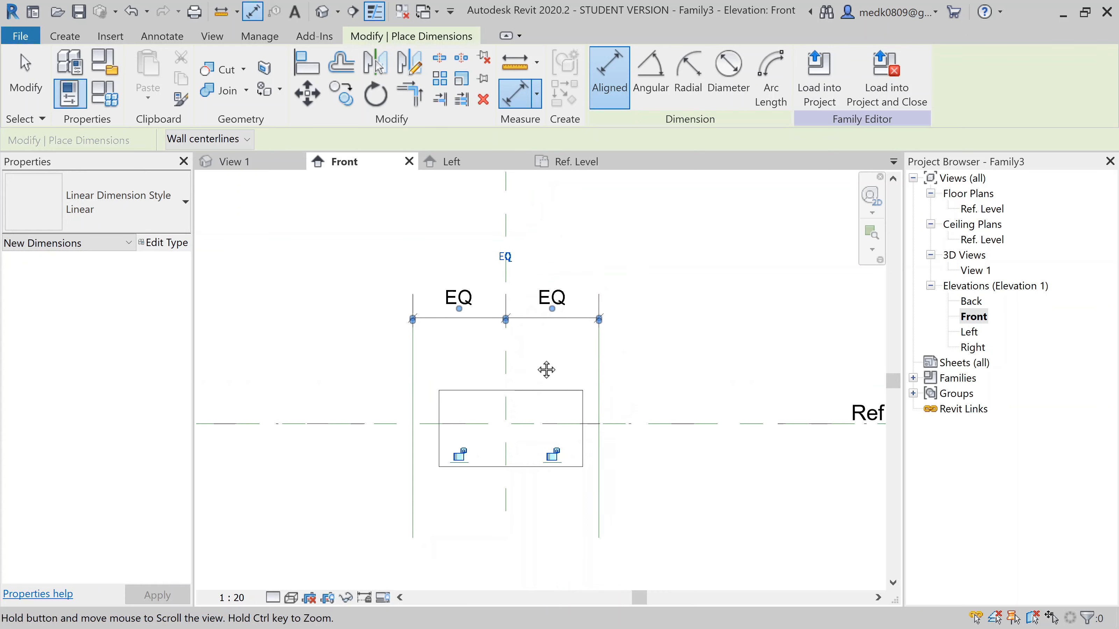
left_click(417, 367)
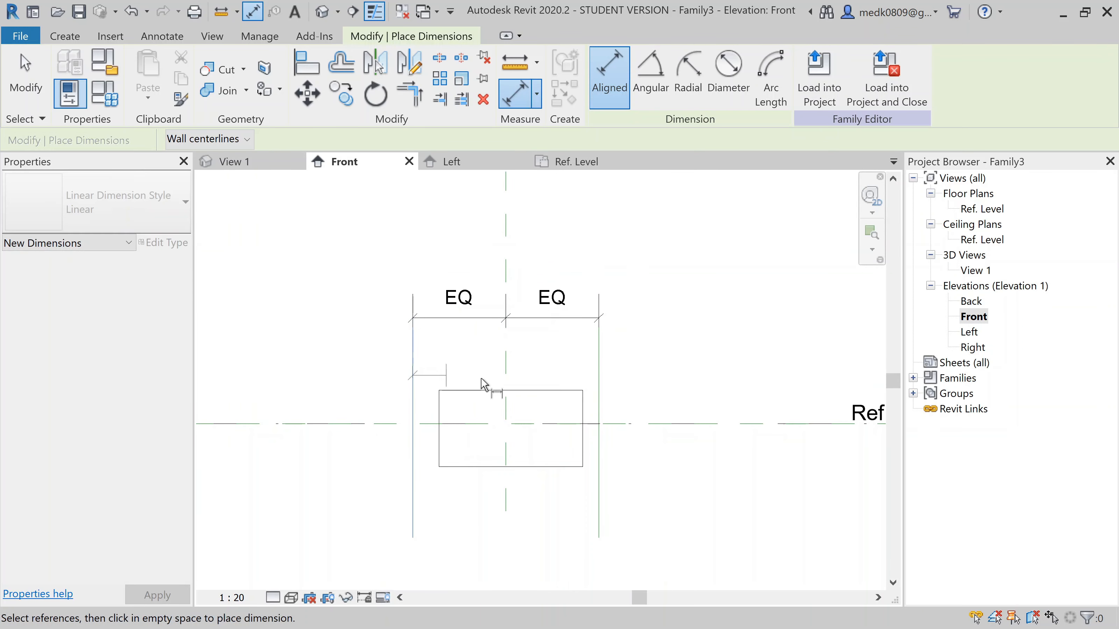
left_click(601, 384)
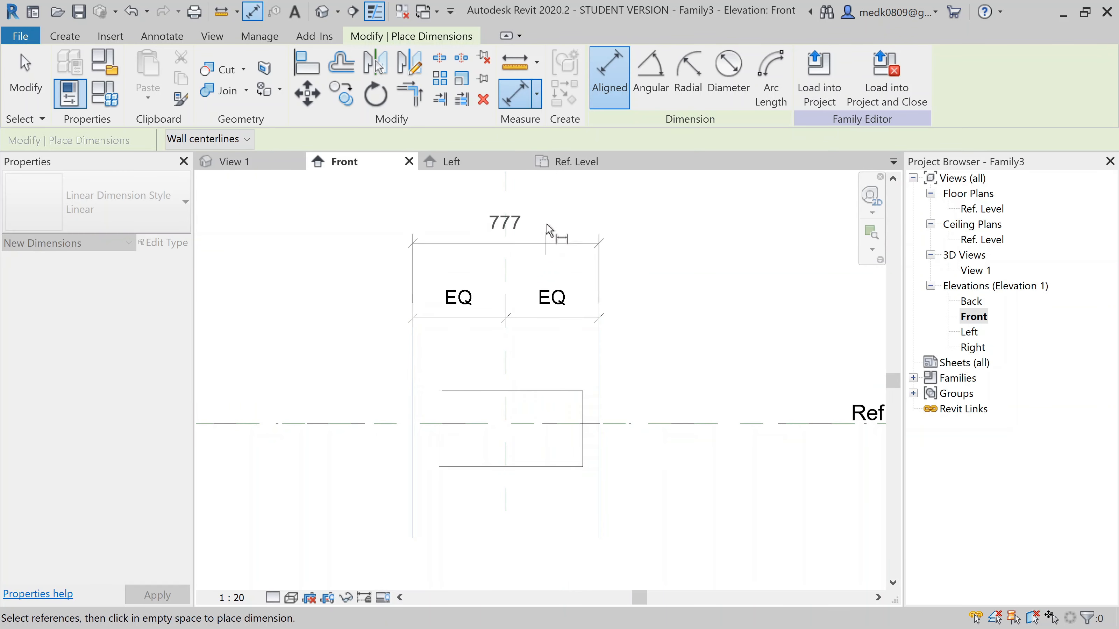
left_click(555, 224)
key("Escape")
key("Escape")
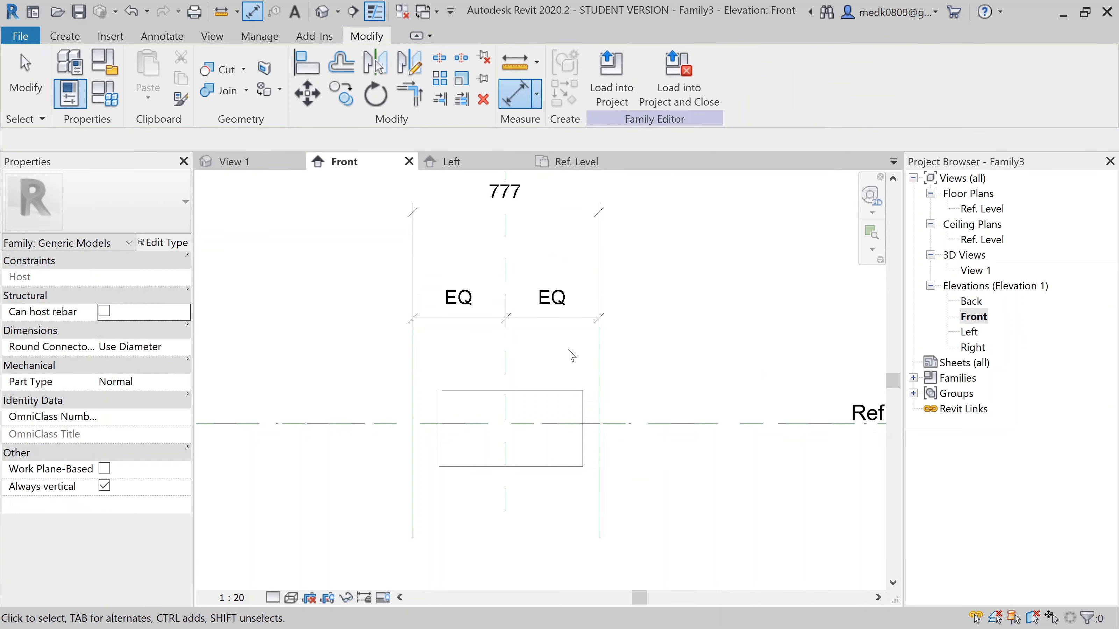
- Label the overall dimension with a new instance family parameter named Duct Width, grouped under Dimensions
middle_click_drag(573, 359, 584, 369)
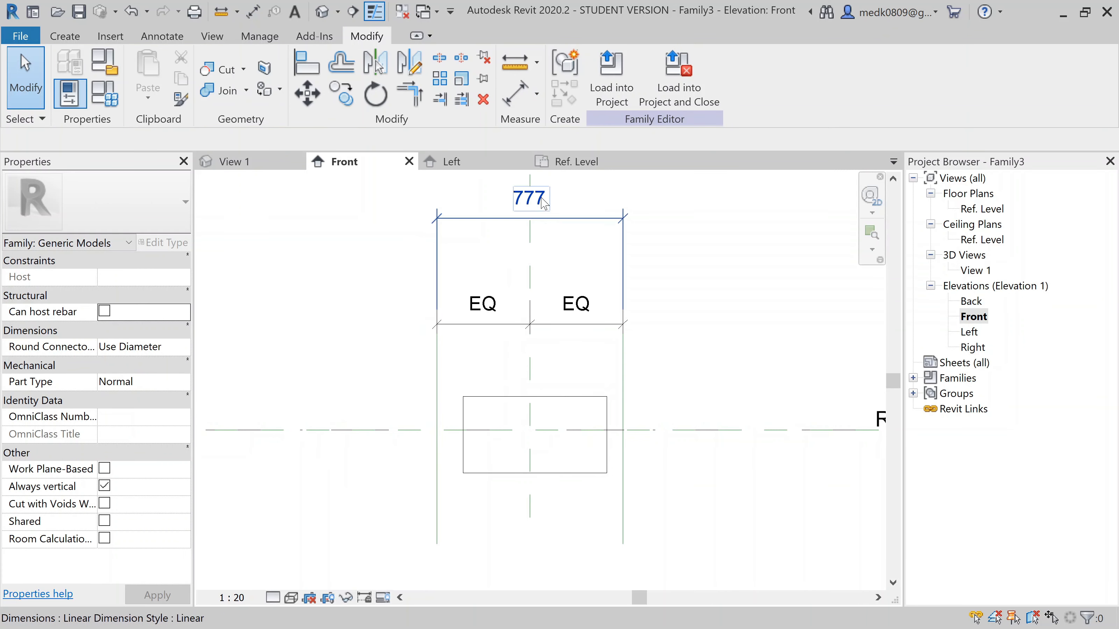
left_click(557, 227)
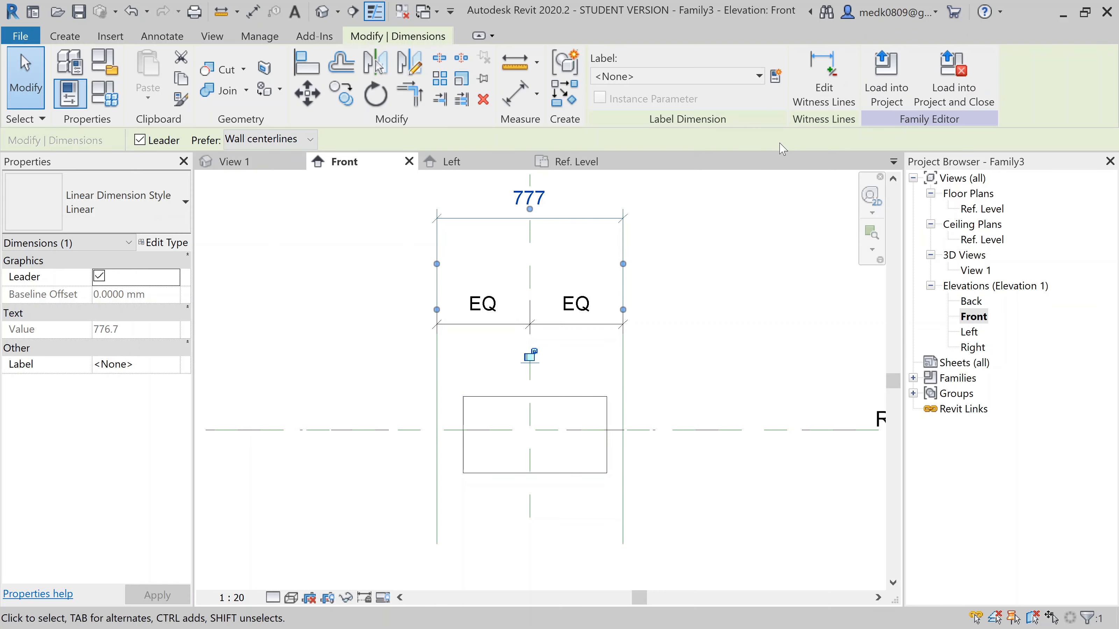
left_click(775, 77)
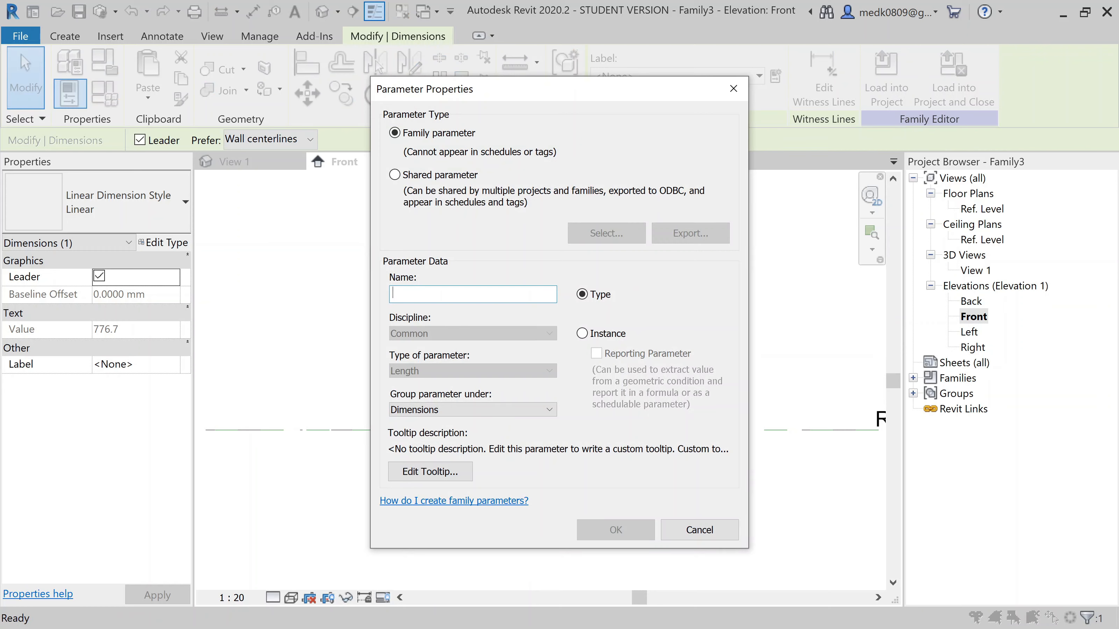
type("Duct Width")
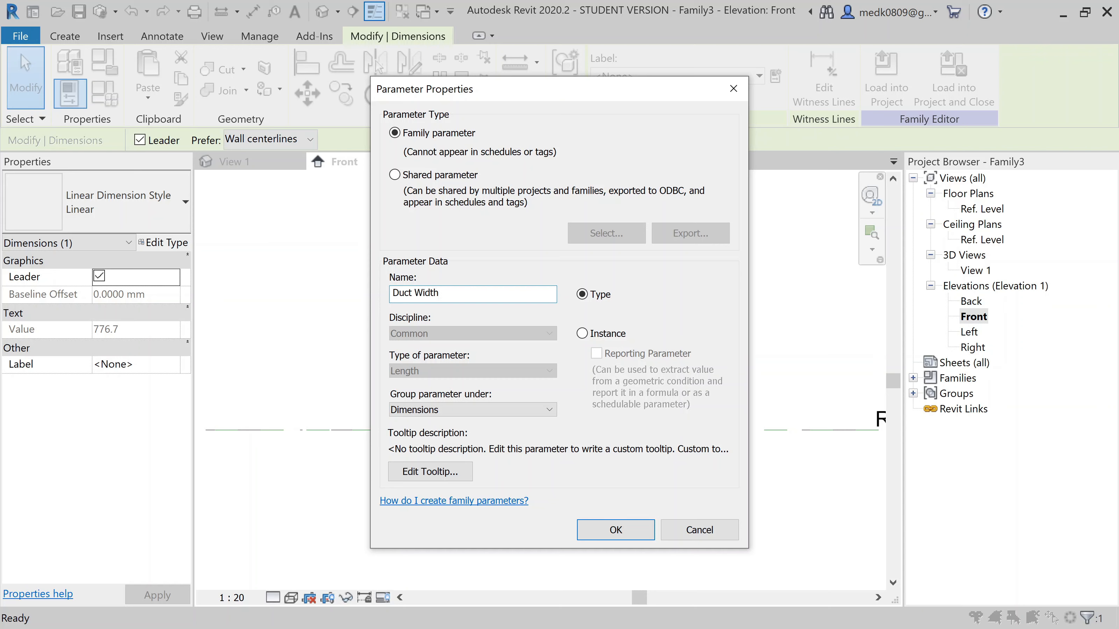
left_click(582, 334)
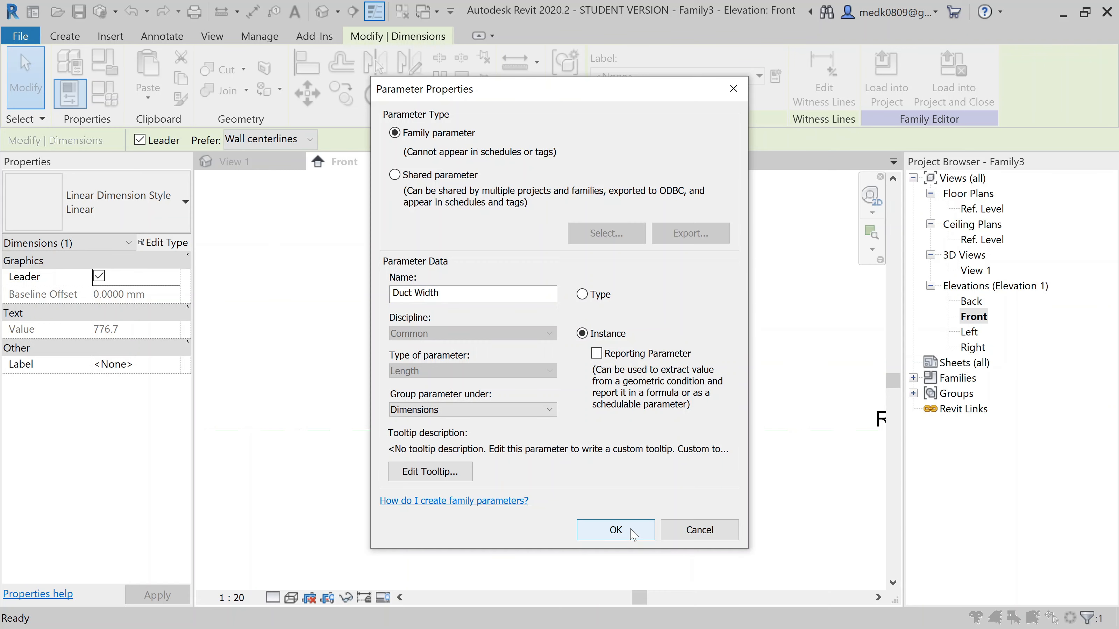
left_click(615, 530)
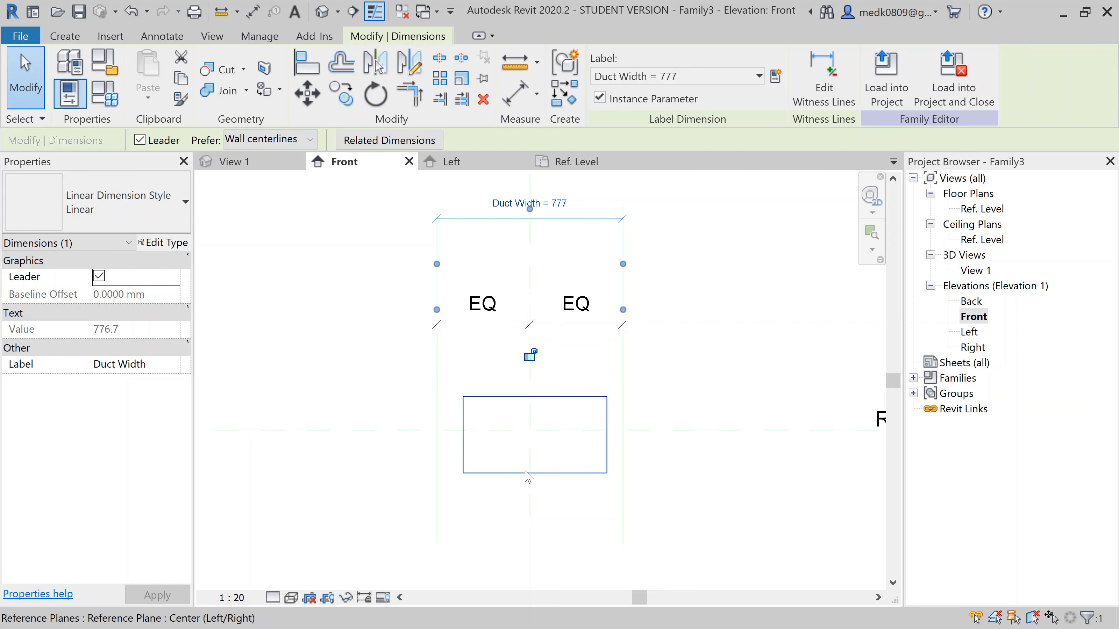
- Align the extrusion's left edge to the left vertical reference line and lock the alignment
scroll(527, 458, "down", 1)
middle_click_drag(542, 459, 568, 426)
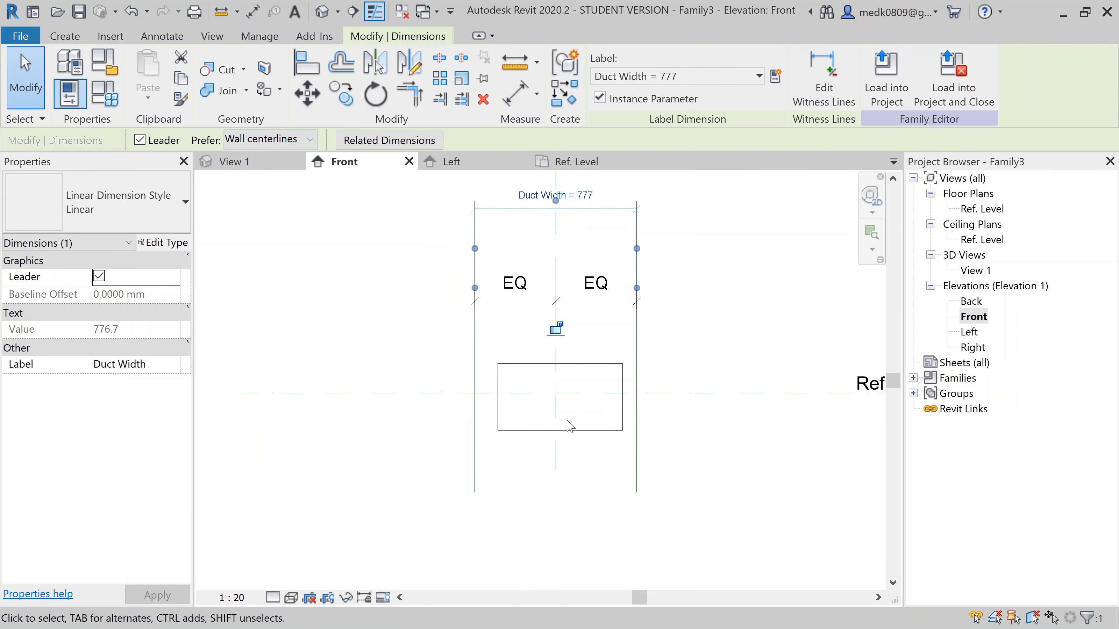
key("a")
key("l")
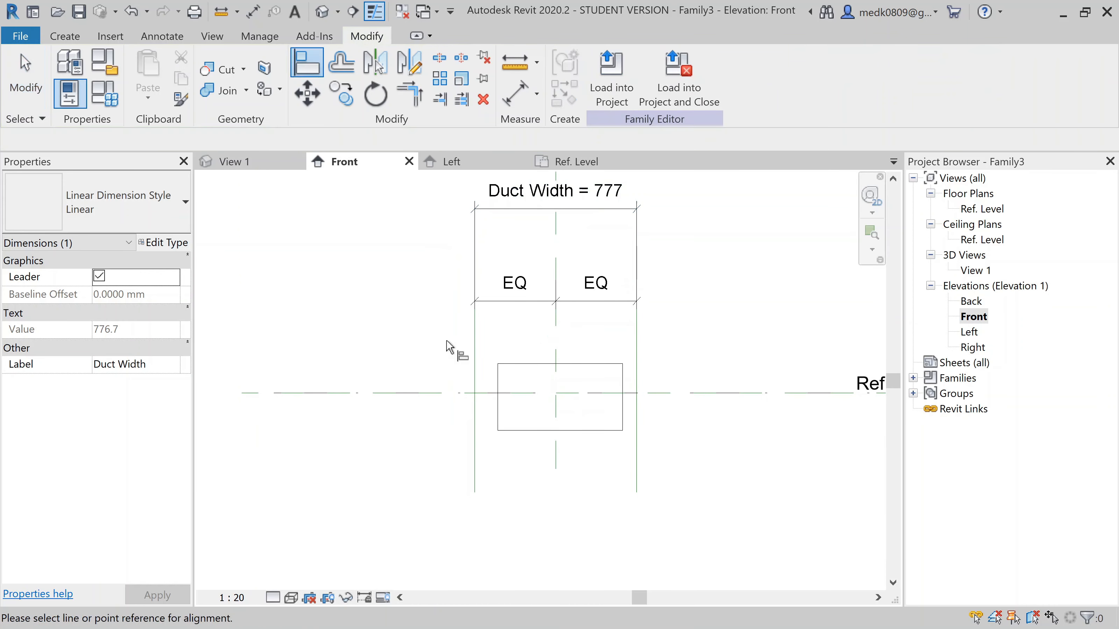
left_click(475, 379)
left_click(498, 388)
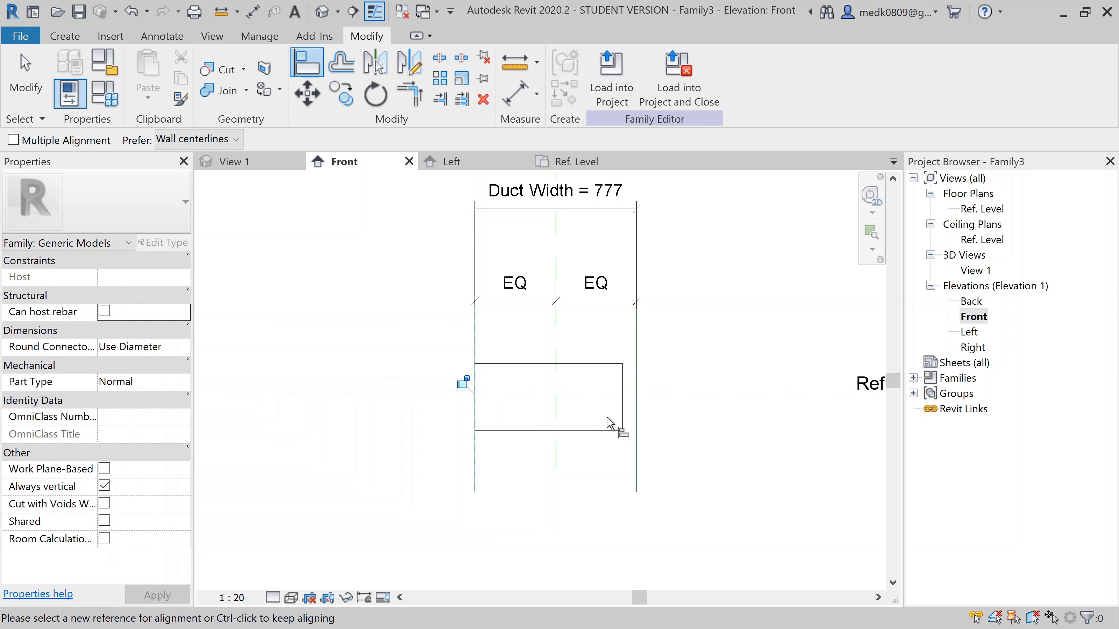
left_click(463, 382)
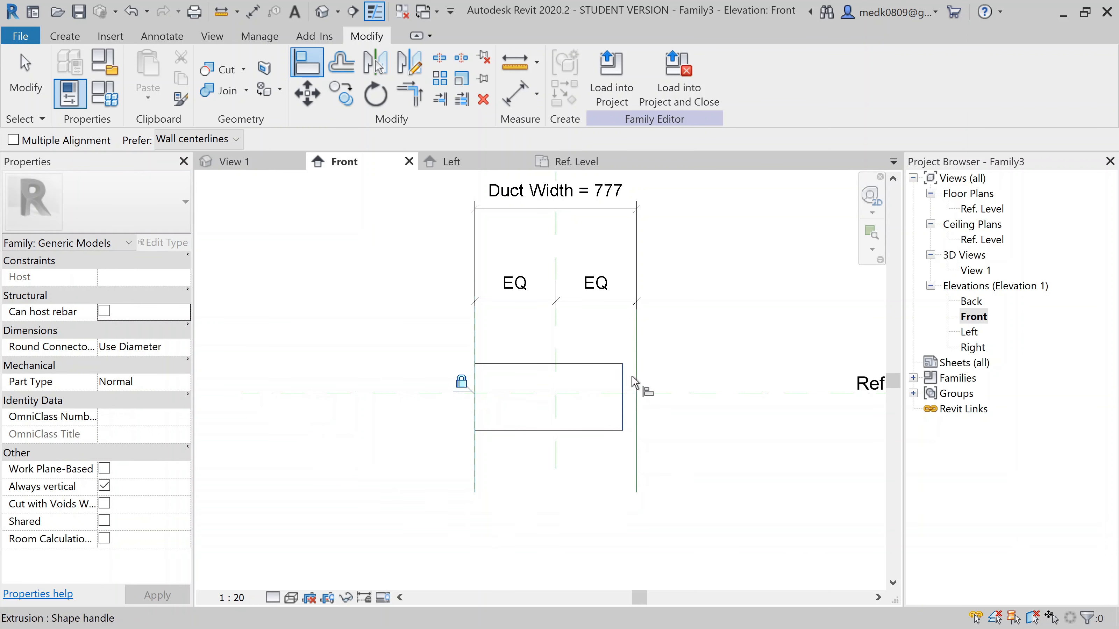
- Align the extrusion's right edge to the right vertical reference line and lock the alignment
left_click(636, 393)
left_click(622, 407)
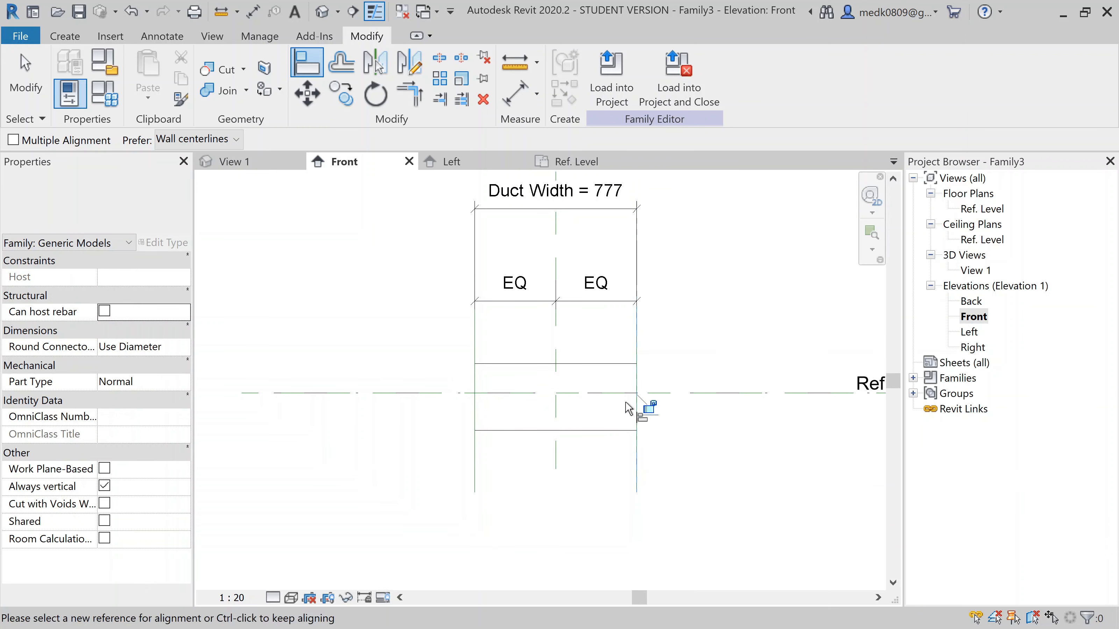
left_click(650, 408)
key("Escape")
key("Escape")
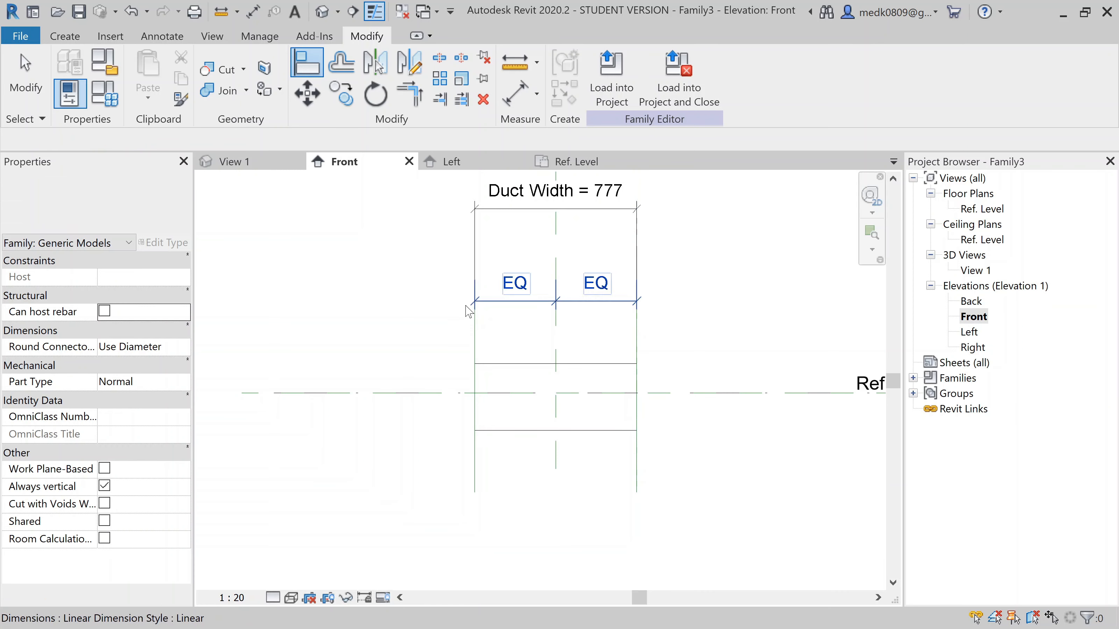
- Draw two horizontal reference lines across the extrusion, about 289 mm above and about 476 mm below Ref. Level
scroll(468, 311, "down", 2)
mouse_move(556, 350)
middle_mouse_down()
mouse_move(519, 327)
mouse_move(529, 313)
middle_mouse_up()
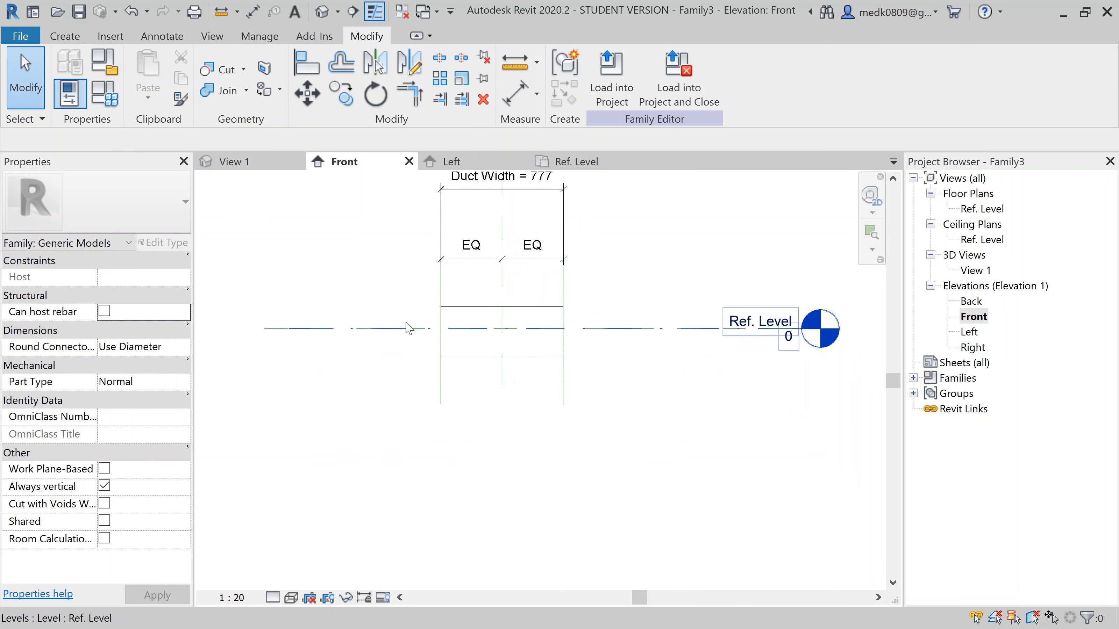
middle_click_drag(418, 312, 388, 315)
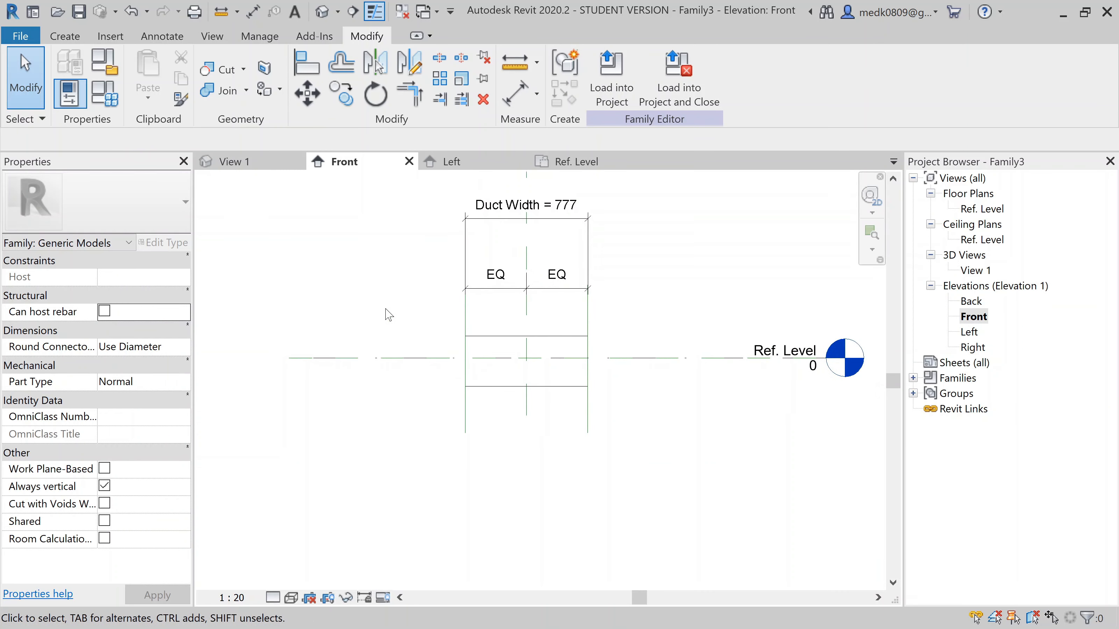
left_click(65, 35)
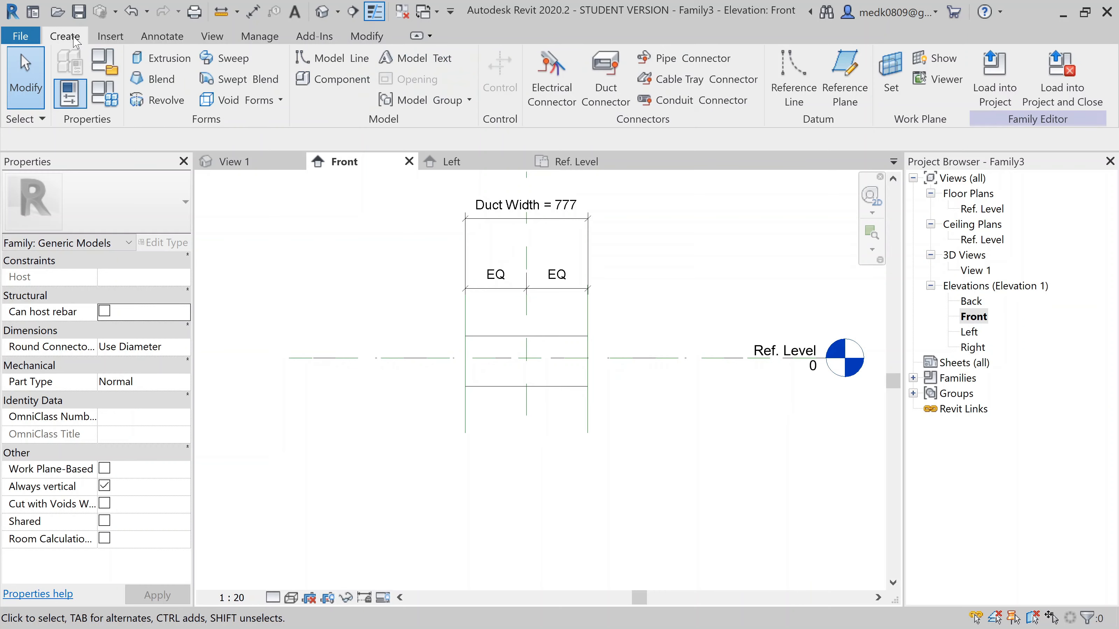
left_click(795, 78)
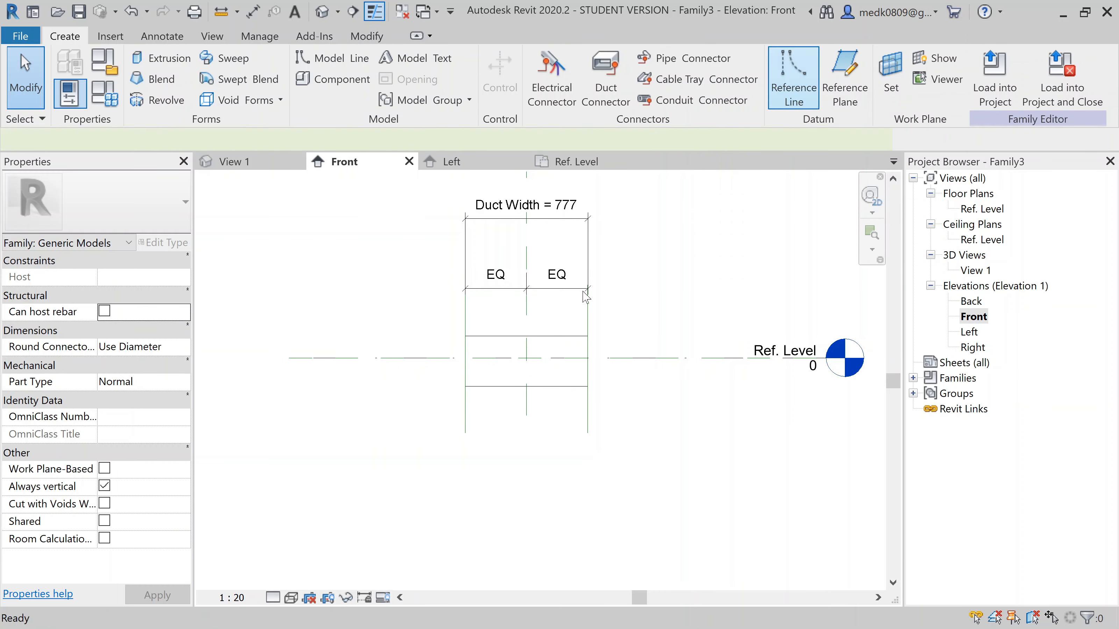
left_click(366, 312)
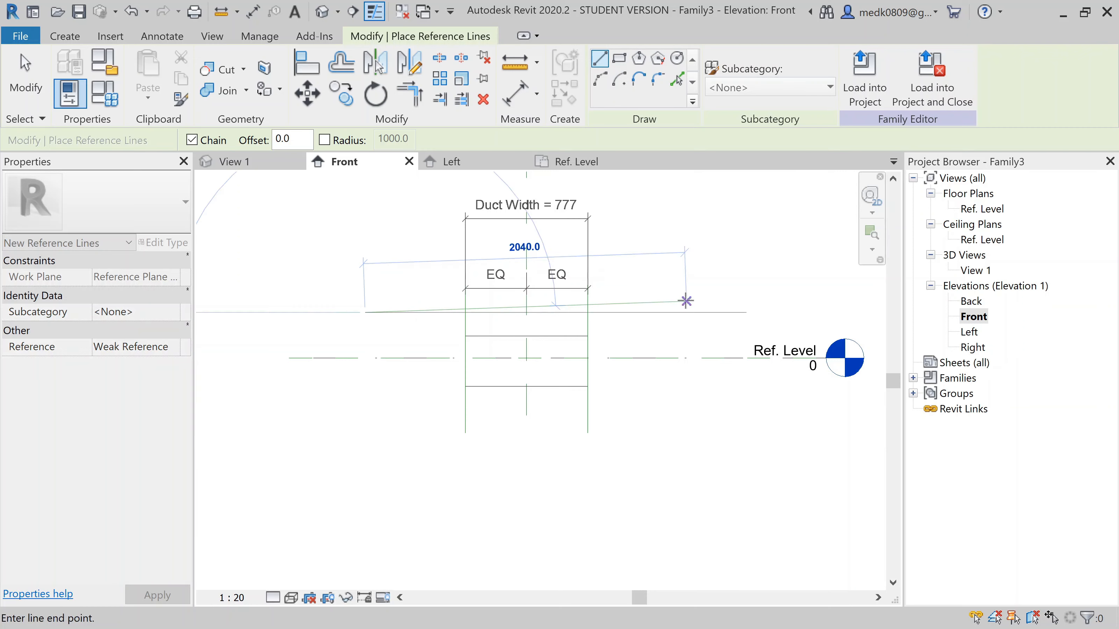
left_click(693, 312)
key("Escape")
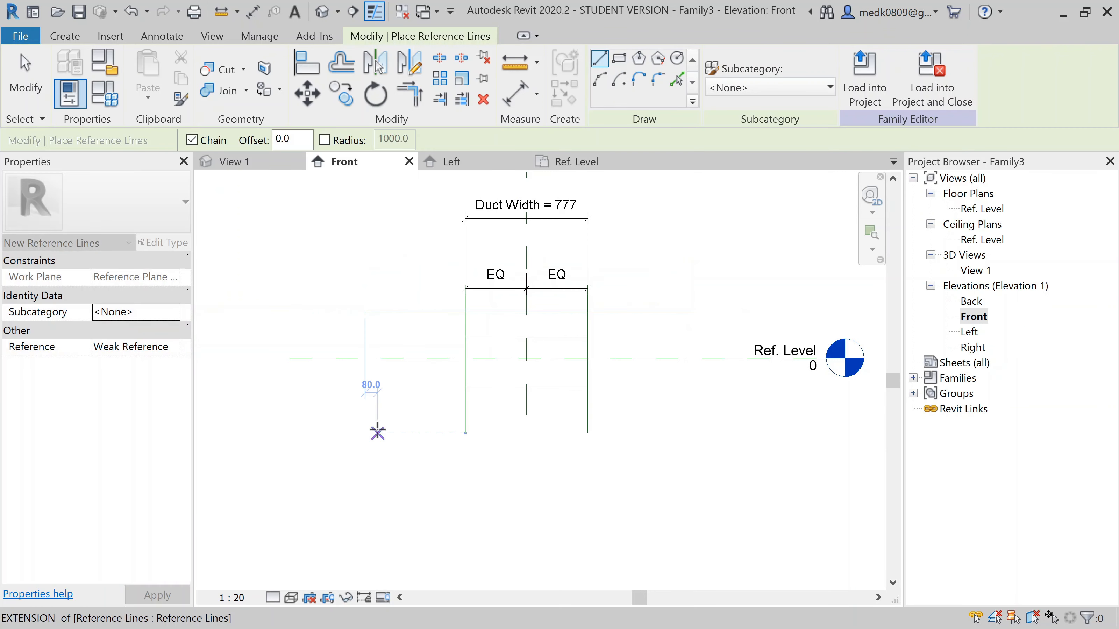
left_click(375, 434)
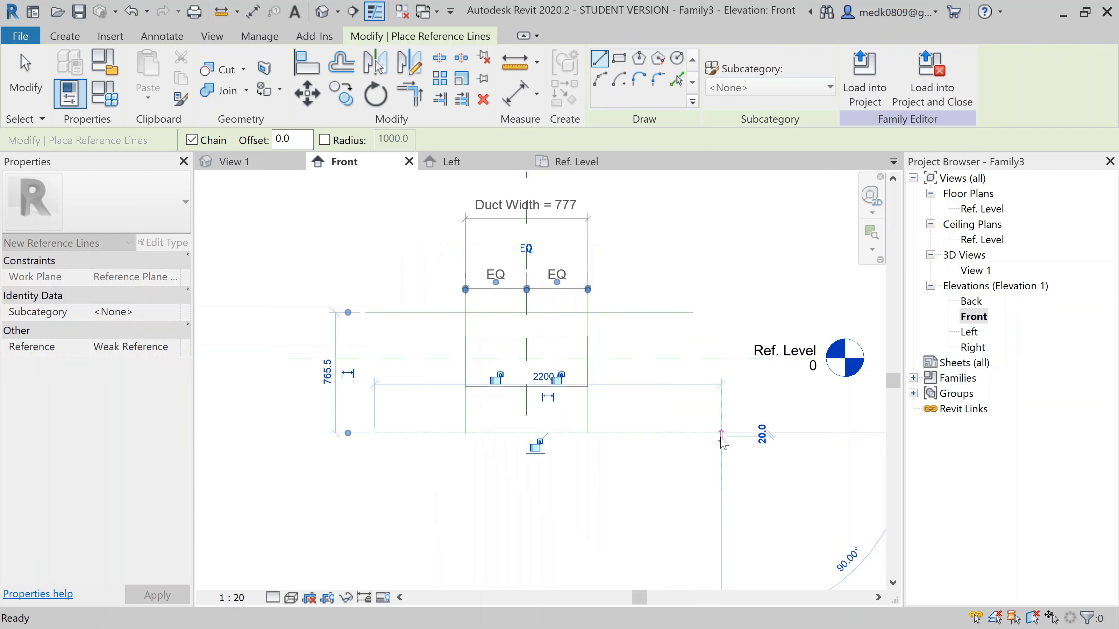
left_click(721, 433)
key("Escape")
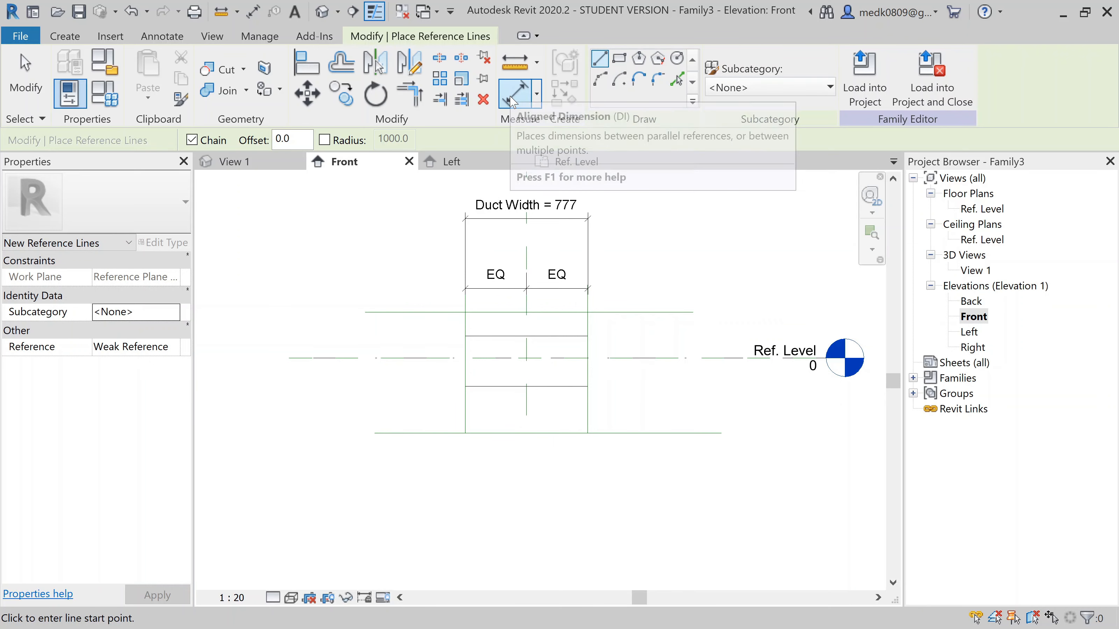
- Add an aligned dimension across the upper reference line, Ref. Level and lower reference line, and constrain its segments to be equal
left_click(512, 98)
left_click(434, 318)
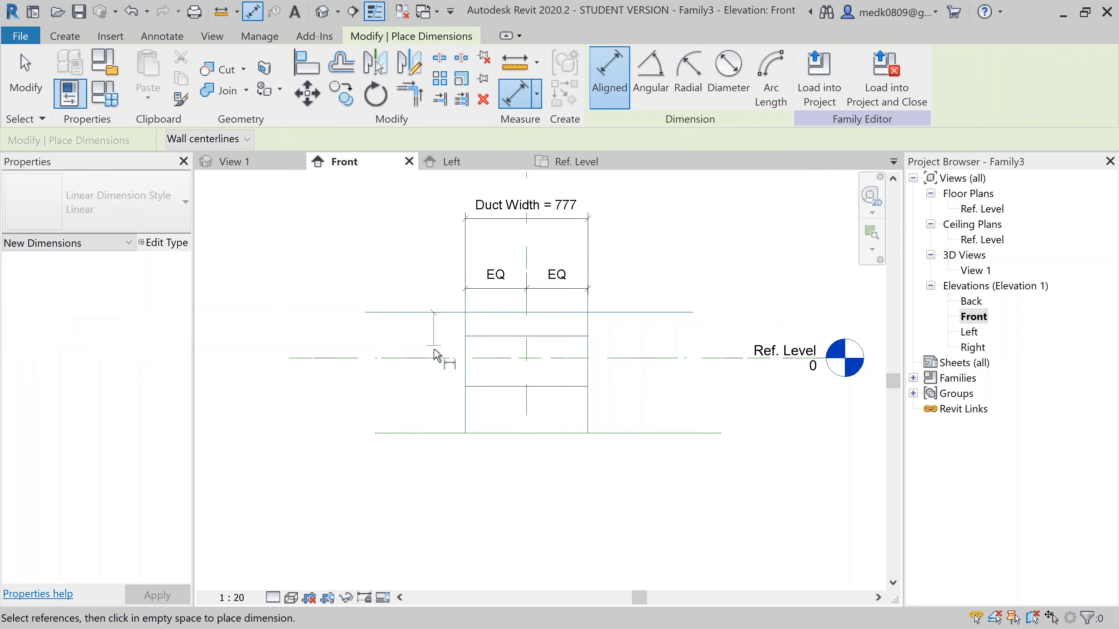
left_click(437, 359)
left_click(443, 433)
left_click(447, 405)
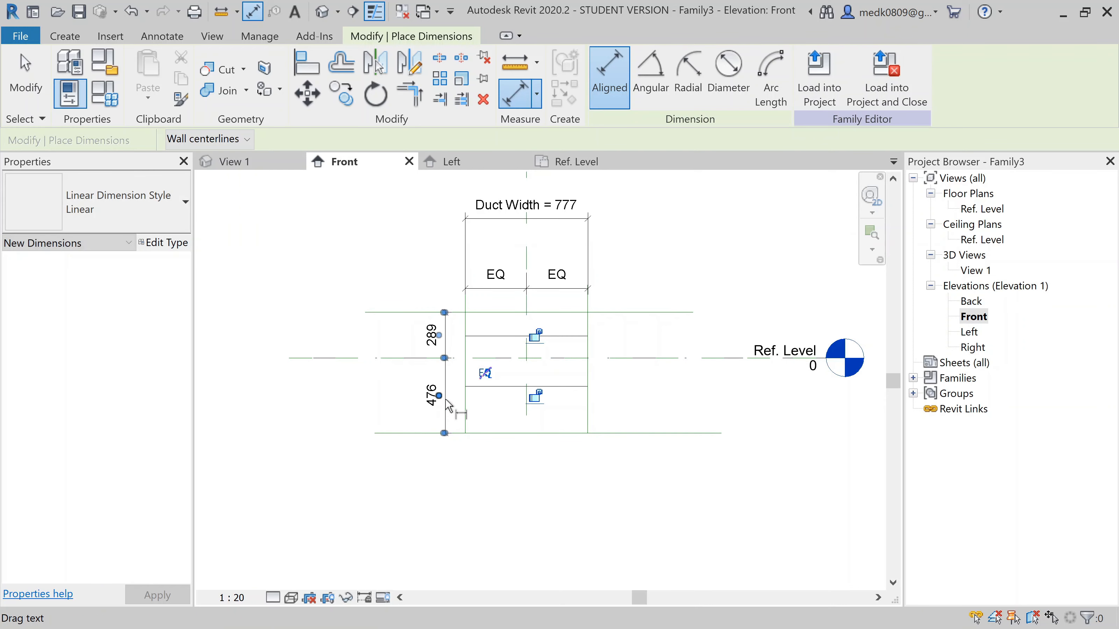
left_click(485, 373)
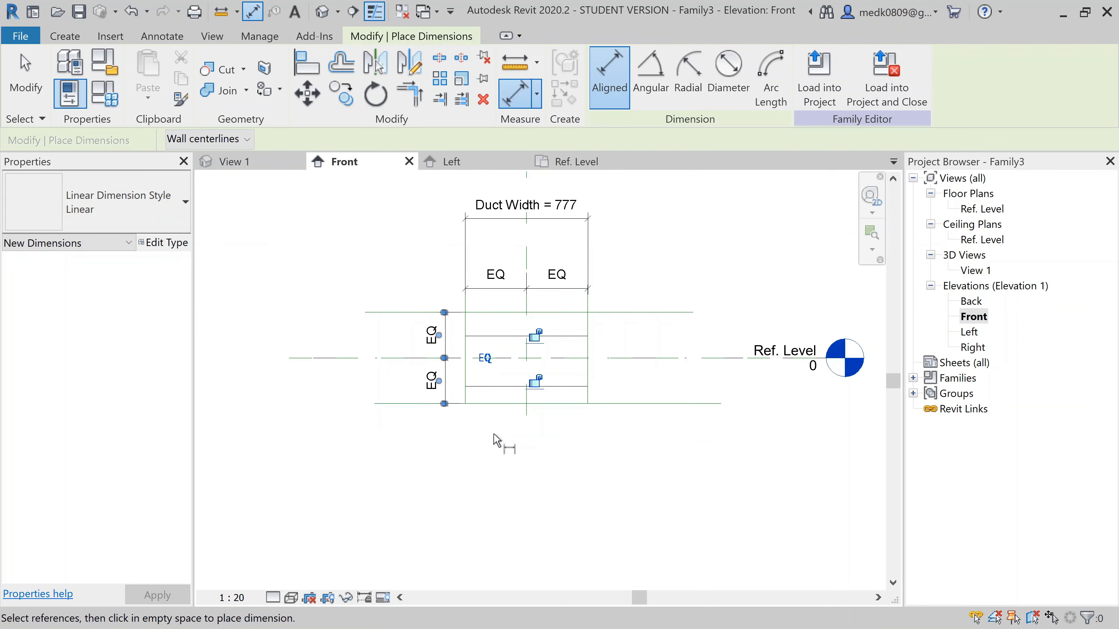
left_click(493, 434)
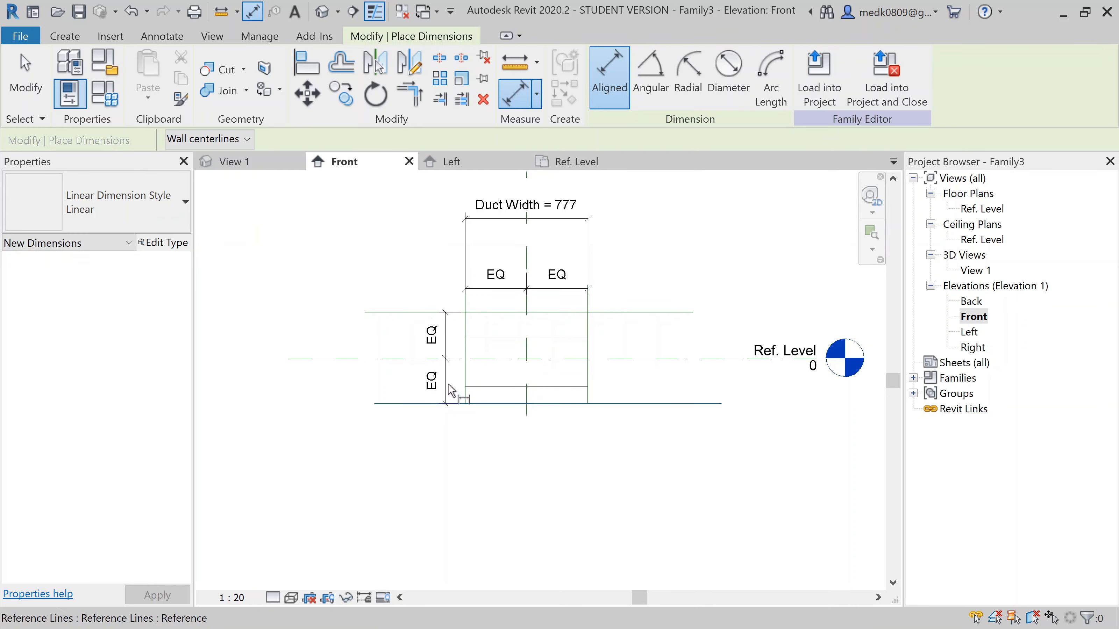
- Place an overall aligned dimension between the upper and lower reference lines, to the left of the equality dimension
left_click(395, 313)
left_click(422, 404)
left_click(373, 393)
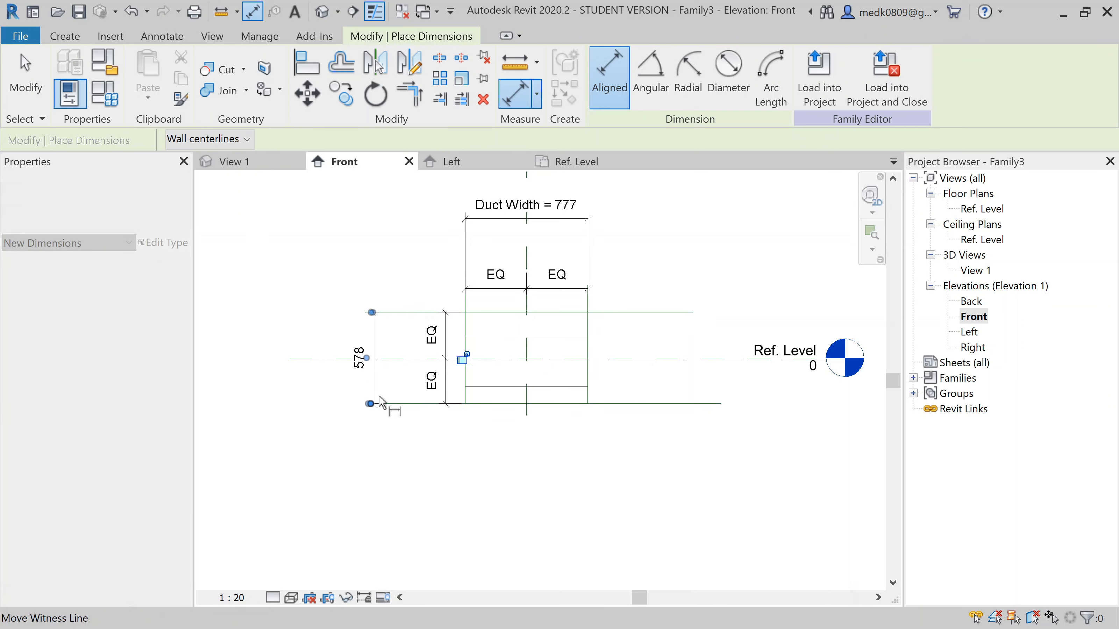
key("Escape")
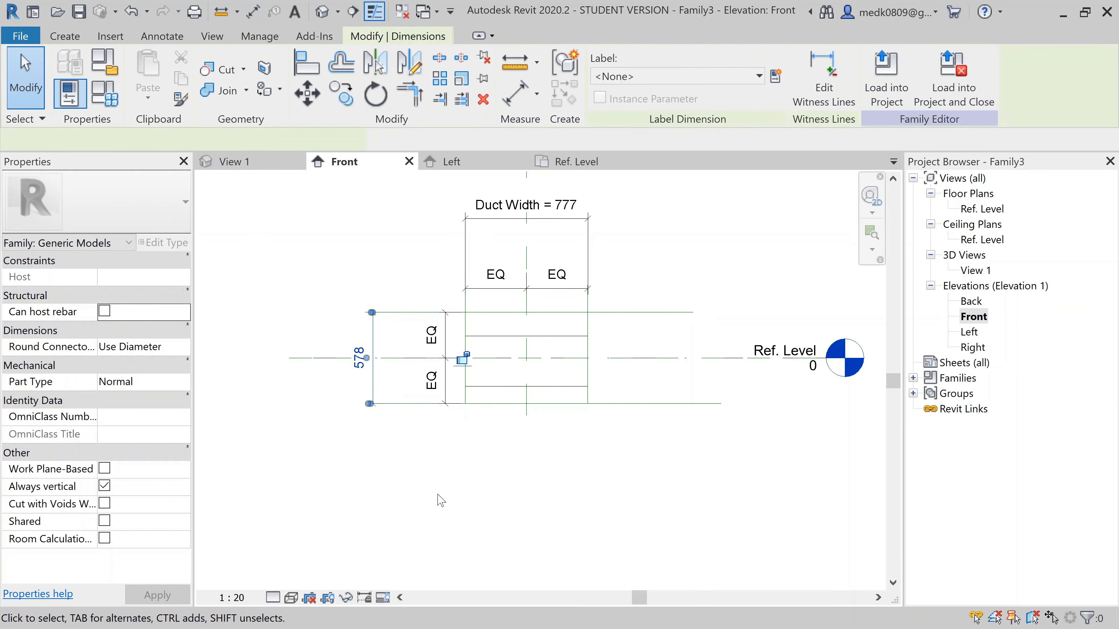
- Label the overall vertical dimension with a new instance family parameter named Duct Height, grouped under Dimensions
left_click(776, 76)
type("Duct Height")
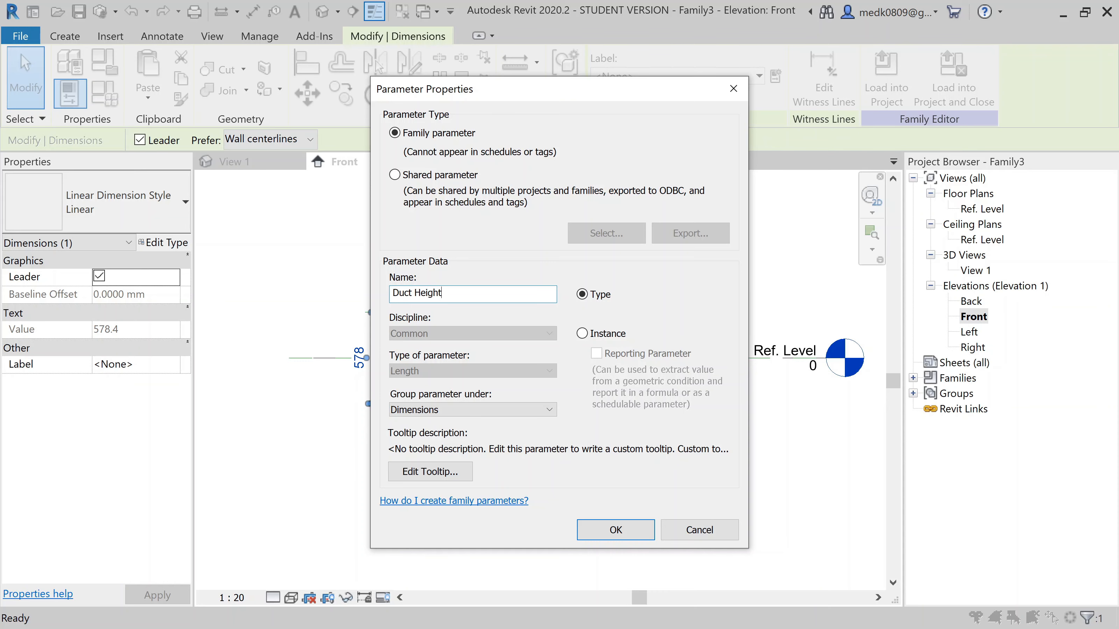
left_click(582, 334)
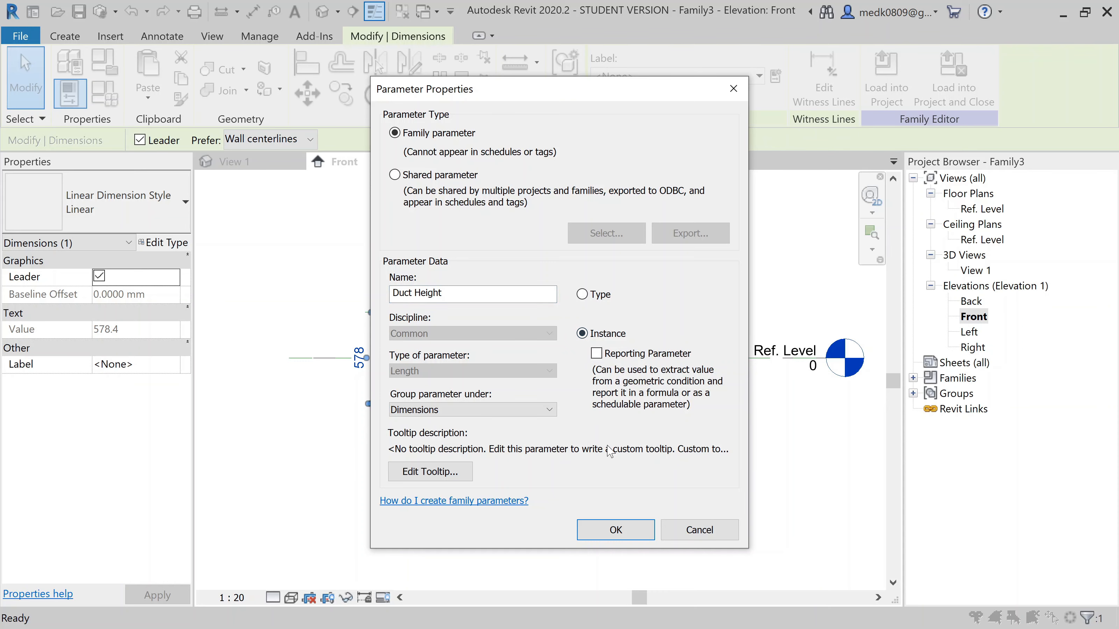
left_click(615, 530)
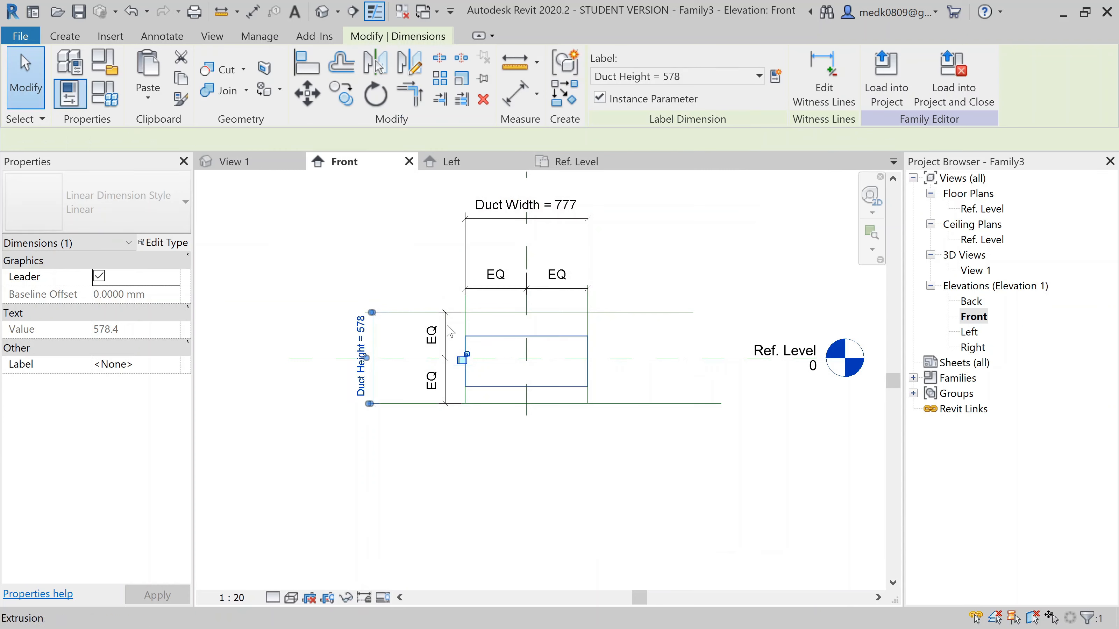
key("Escape")
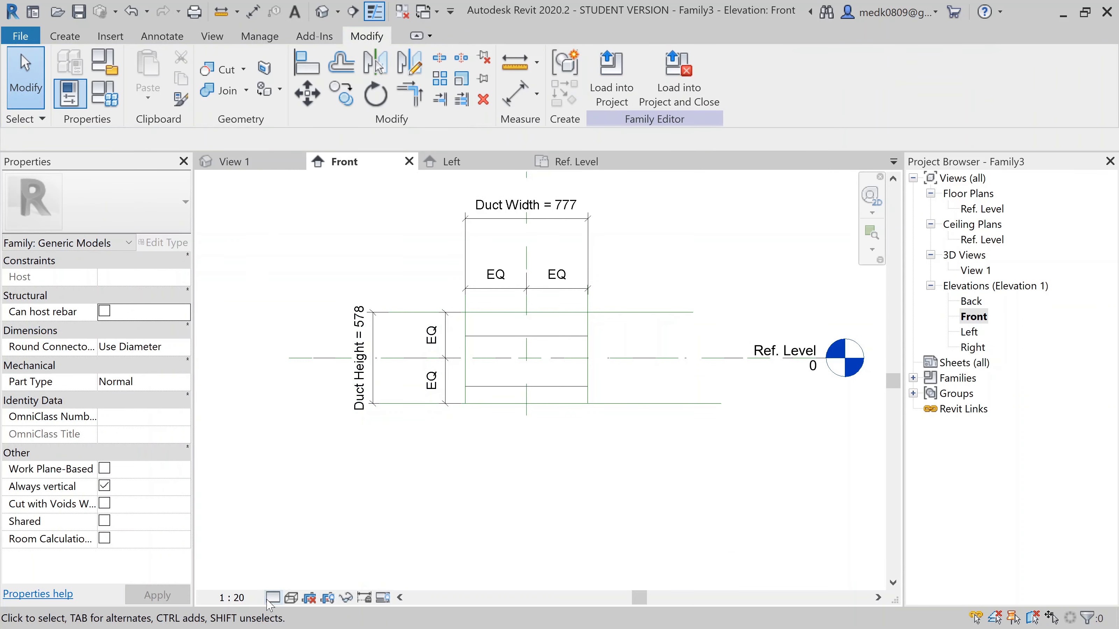
- Set the Front view's detail level to Fine and its visual style to Shaded
left_click(273, 598)
left_click(292, 588)
left_click(292, 598)
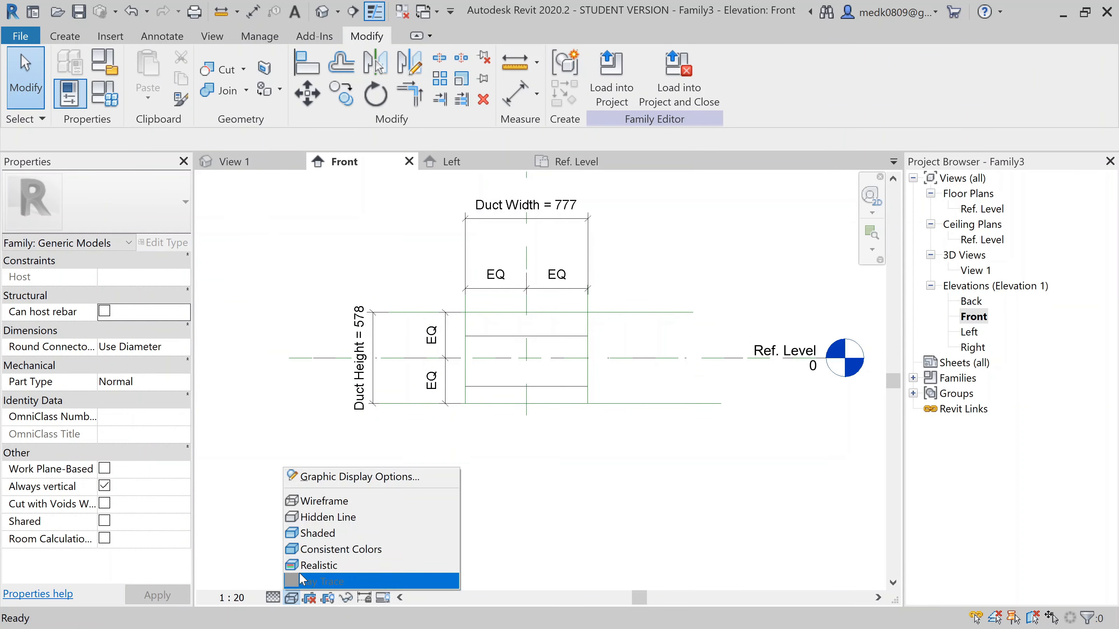
left_click(312, 533)
scroll(472, 347, "up", 2)
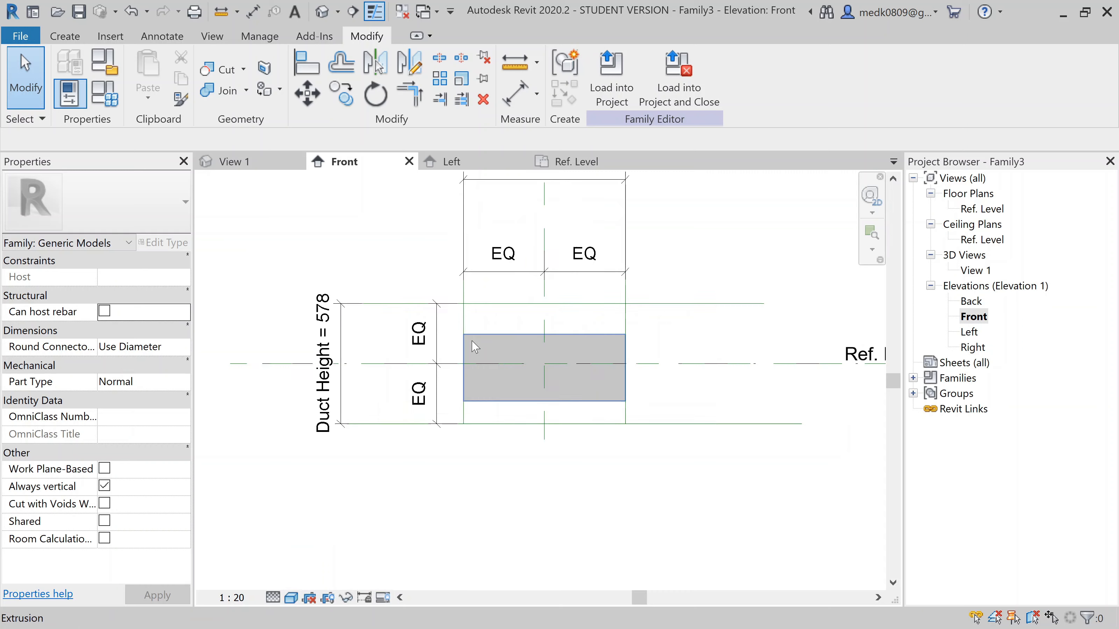
- Align the extrusion's top edge to the upper horizontal reference line and lock the alignment
left_click(315, 73)
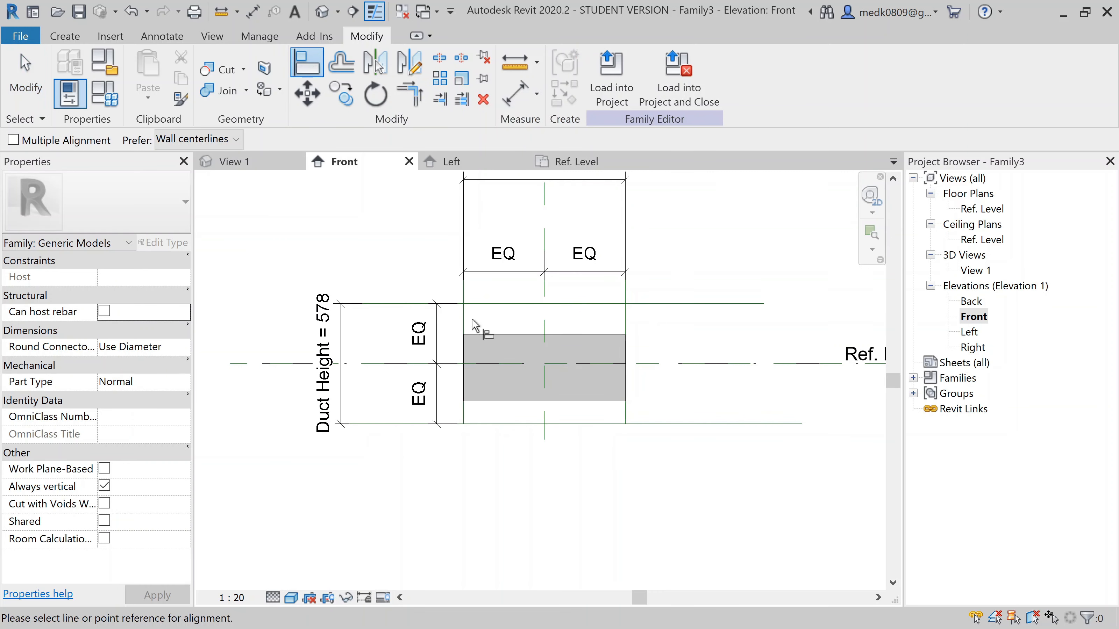
scroll(471, 325, "up", 1)
left_click(504, 304)
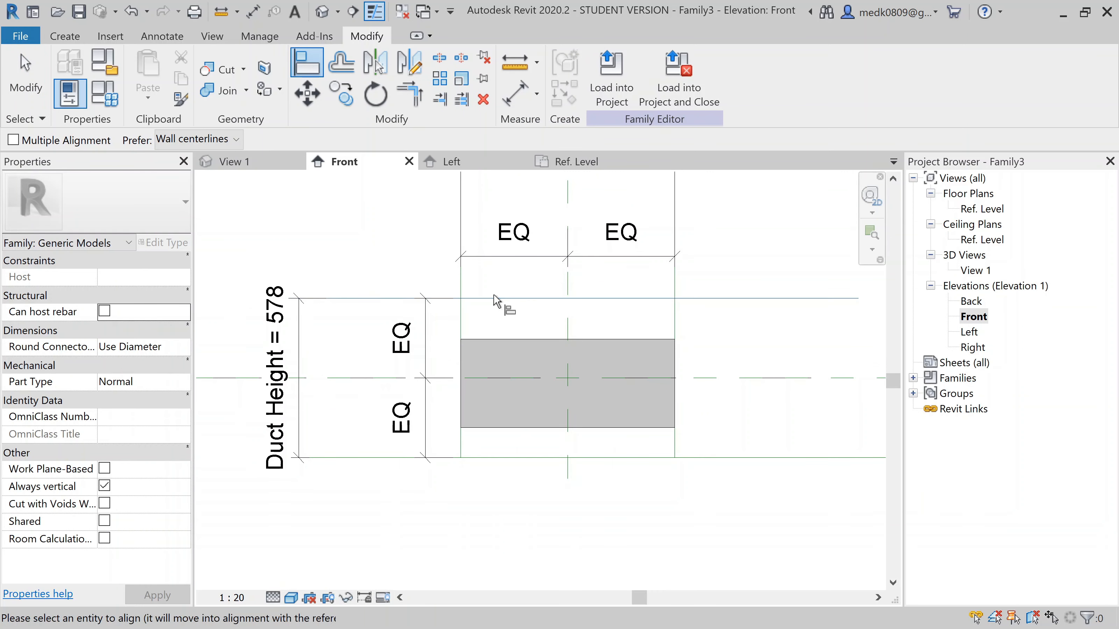
left_click(514, 340)
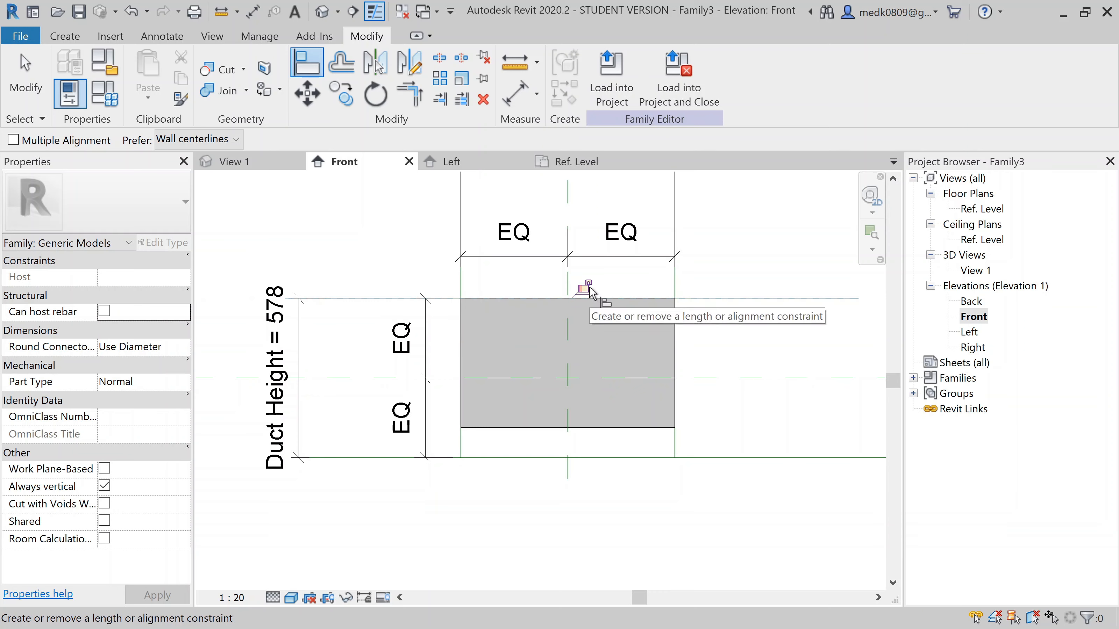
- Align the extrusion's bottom edge to the lower horizontal reference line and lock the alignment
left_click(512, 459)
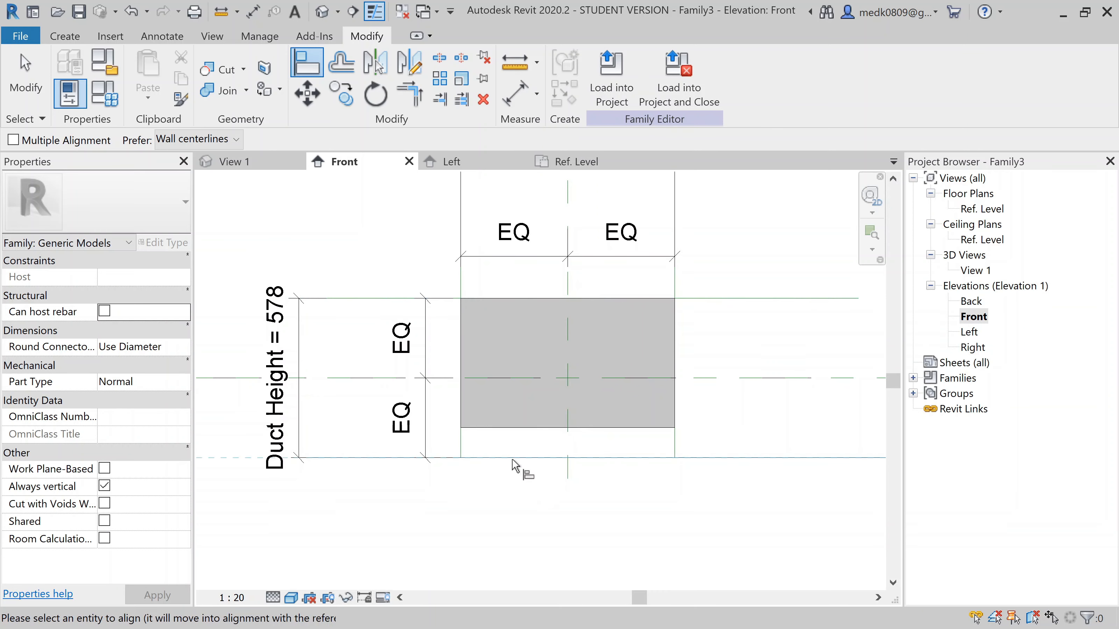
left_click(535, 428)
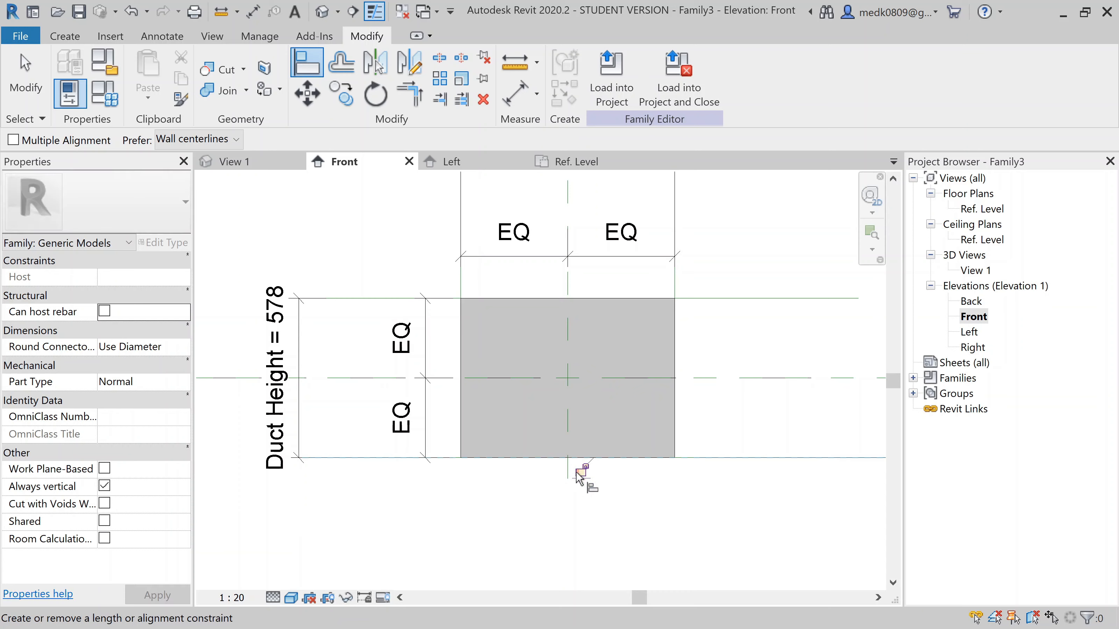
key("Escape")
key("Escape")
- In the family types, set Duct Height to 500 and Duct Width to 700, and apply the values to the model
scroll(494, 324, "down", 2)
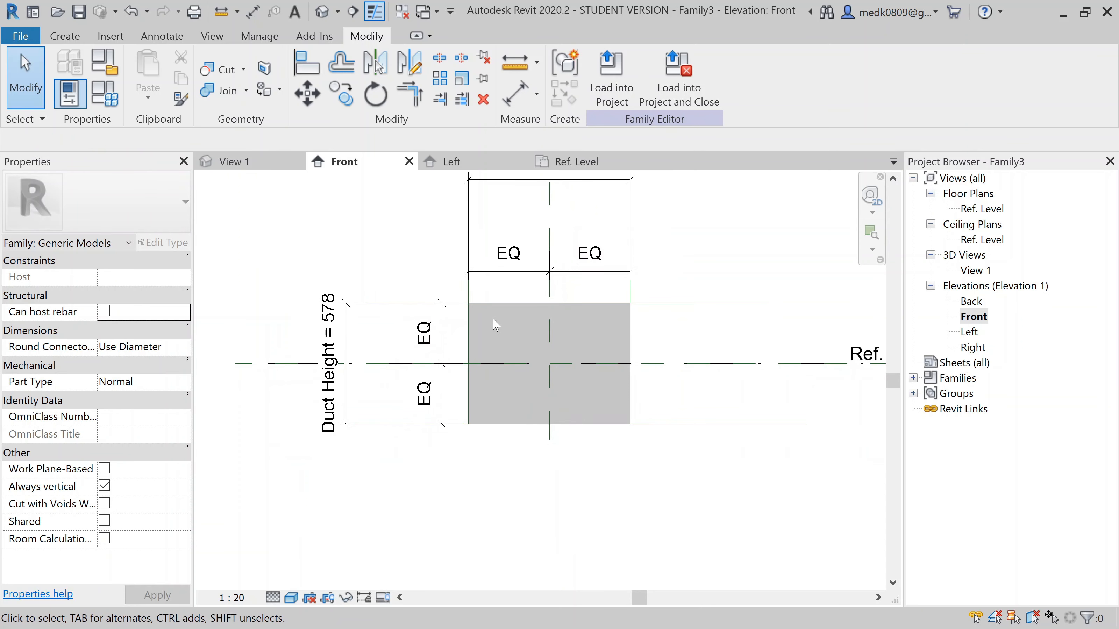
scroll(495, 325, "down", 1)
middle_click_drag(433, 277, 440, 317)
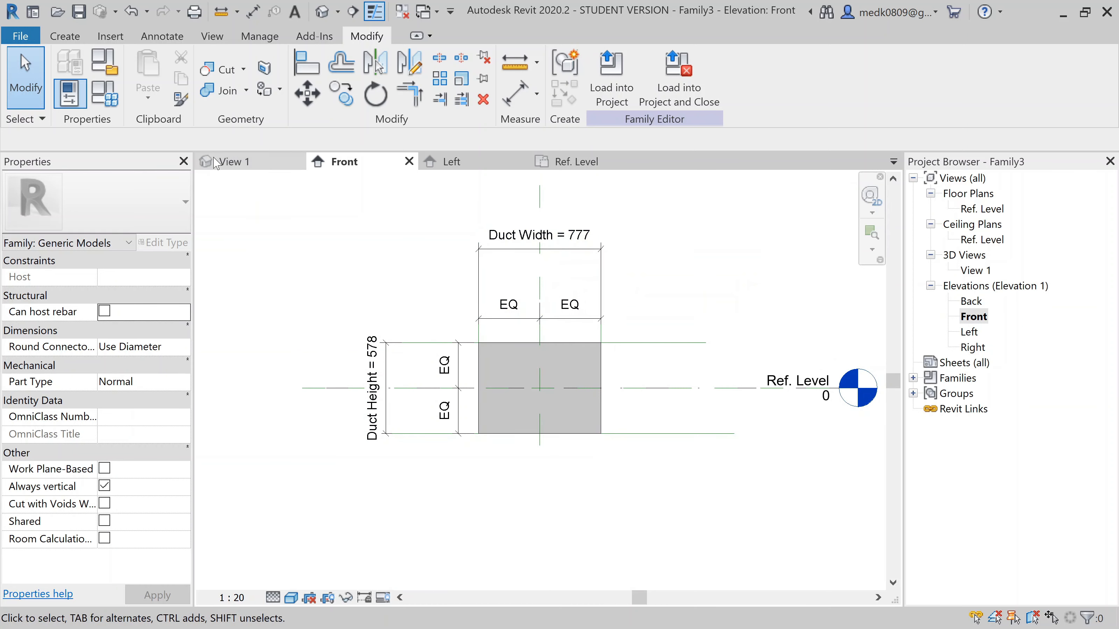
left_click(104, 93)
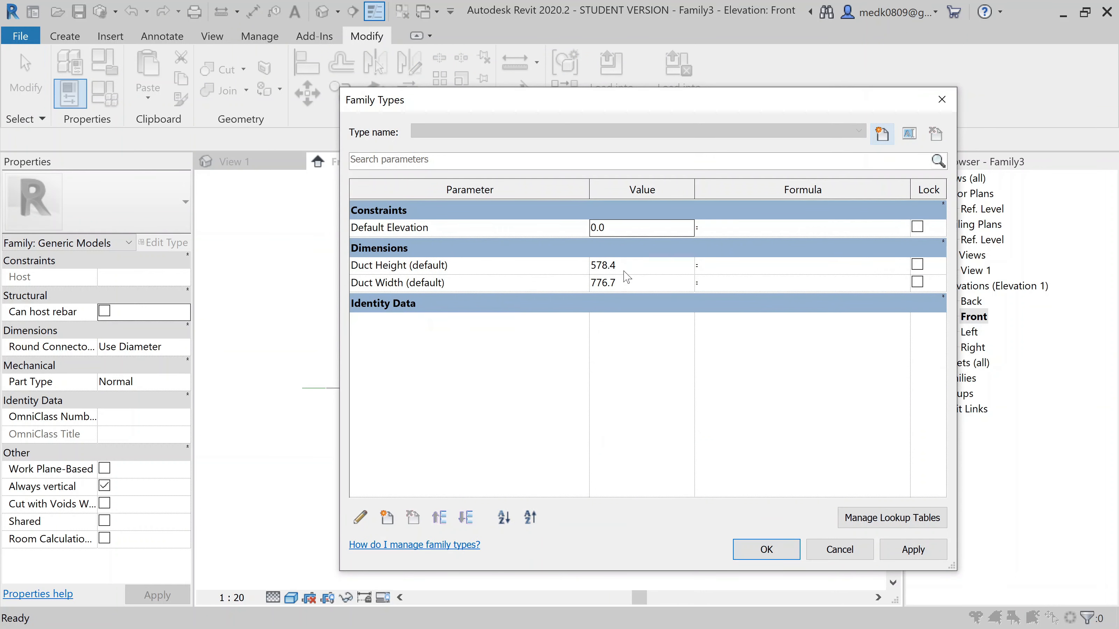
left_click(624, 268)
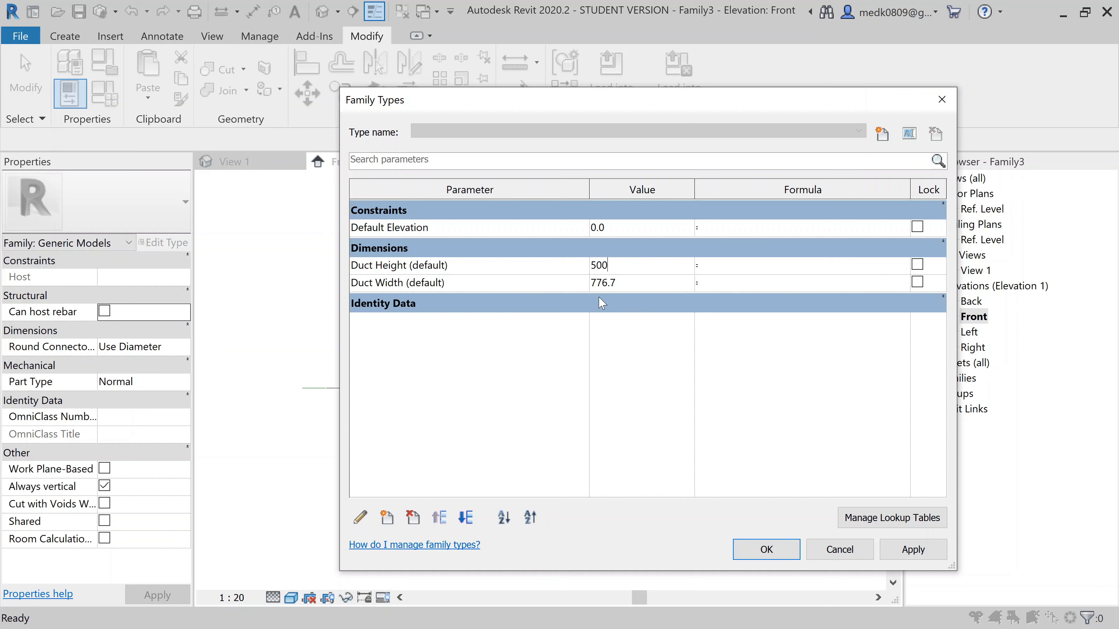
key("Return")
type("700")
left_click(913, 549)
left_click(766, 550)
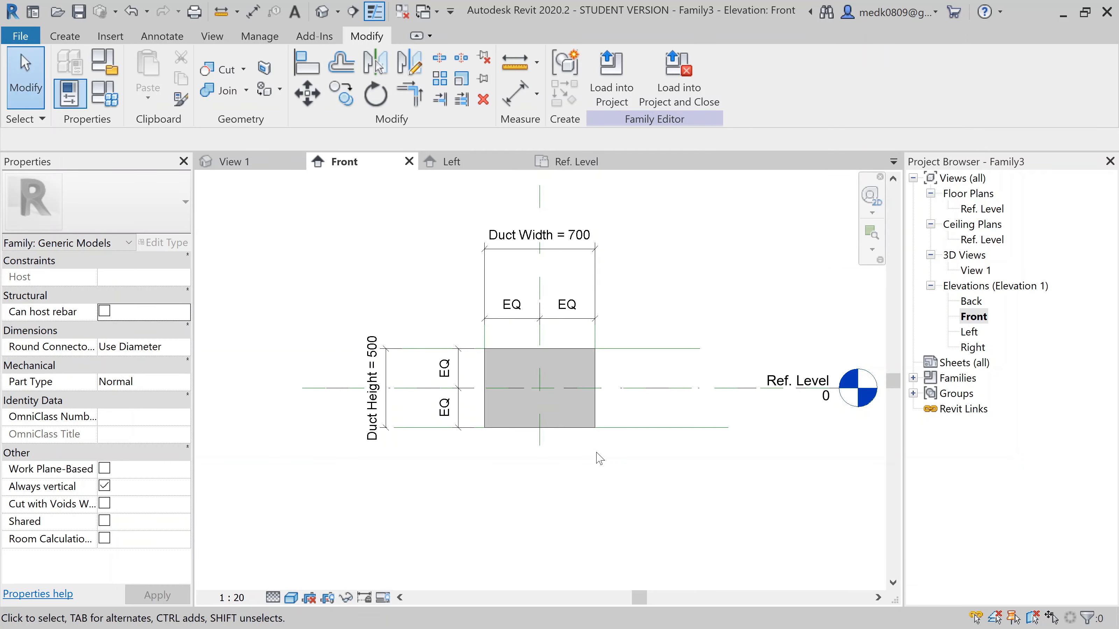
scroll(573, 436, "up", 2)
scroll(575, 438, "down", 1)
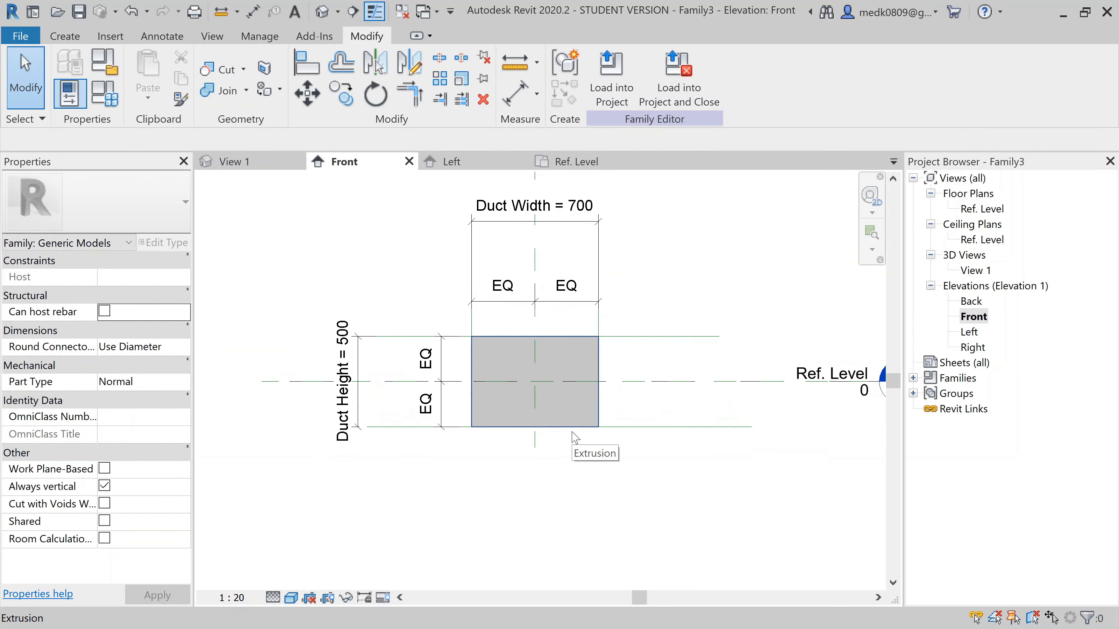
scroll(575, 438, "down", 2)
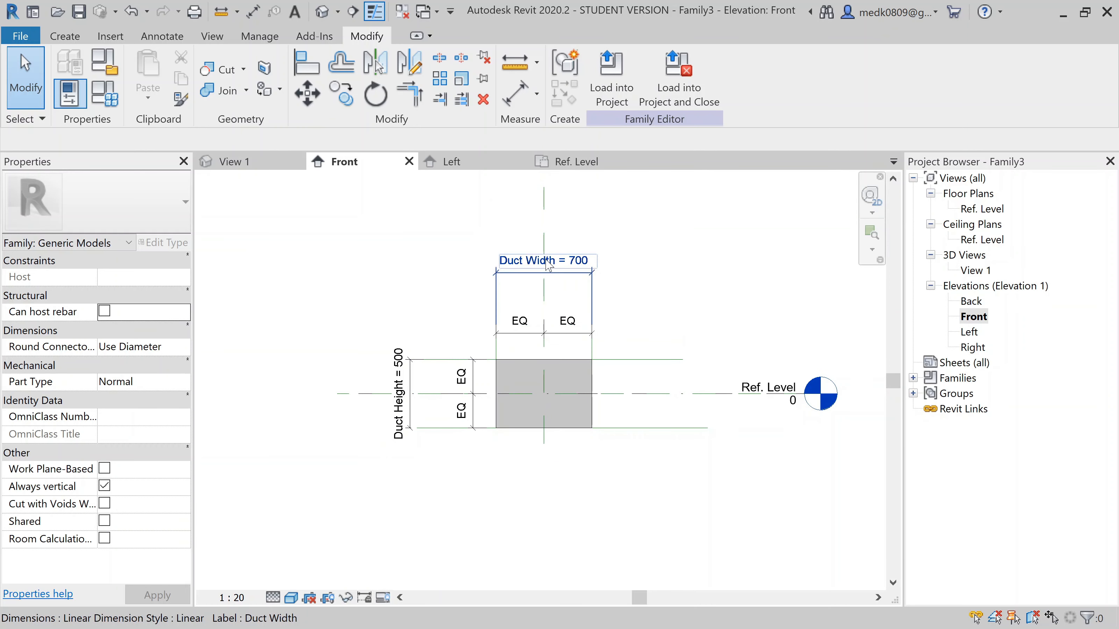
scroll(634, 388, "up", 2)
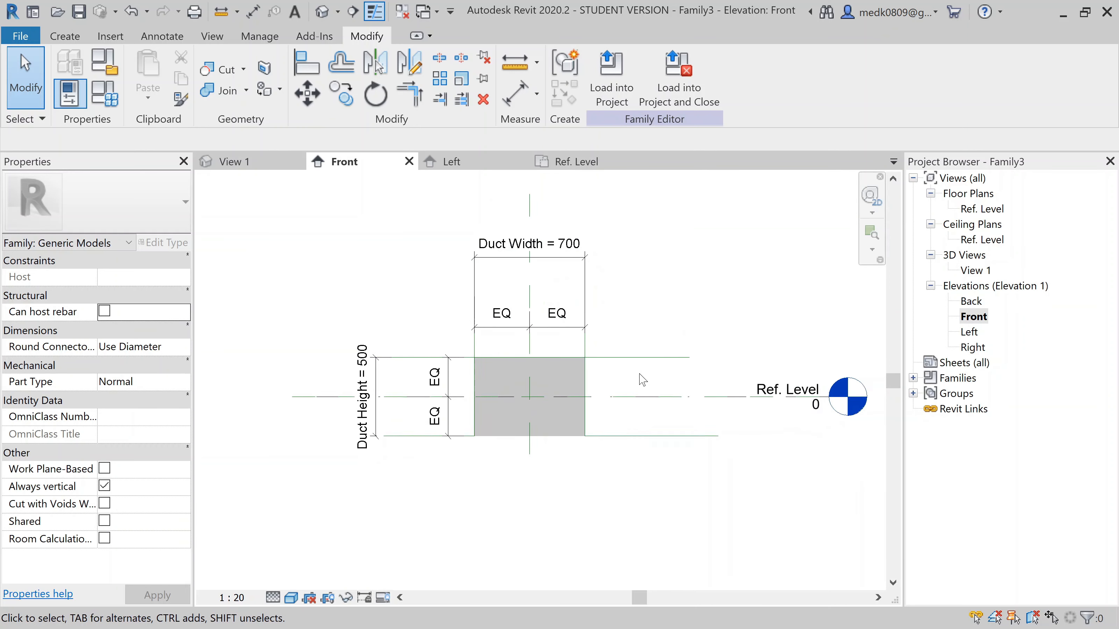
middle_click_drag(631, 413, 666, 366)
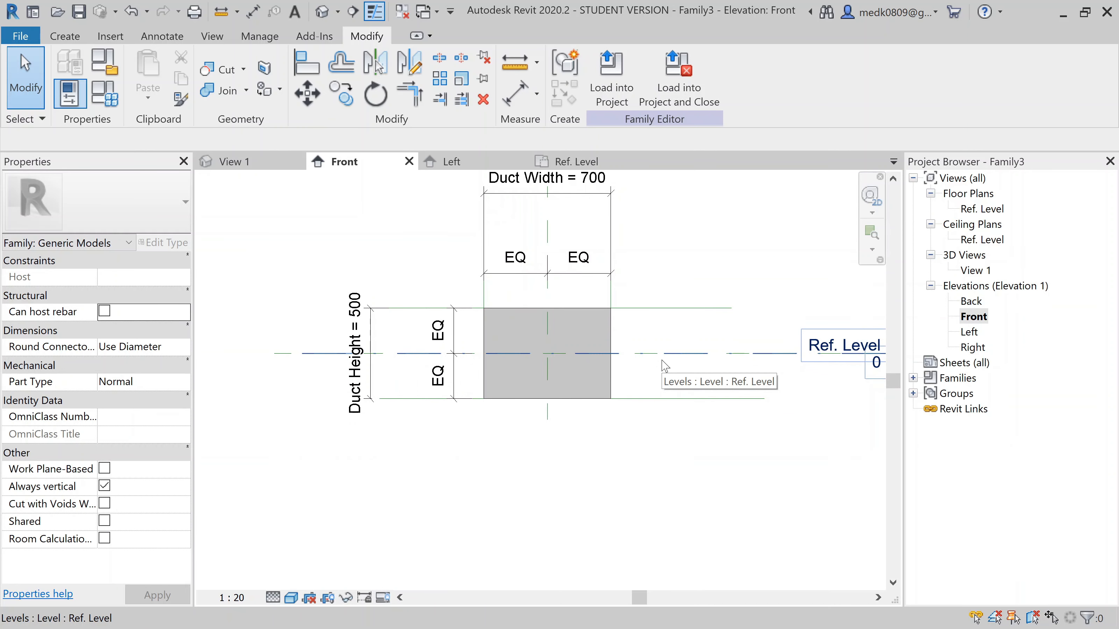
- In the Ref. Level floor plan, draw a horizontal reference line about 1560 mm long above the extrusion
double_click(993, 209)
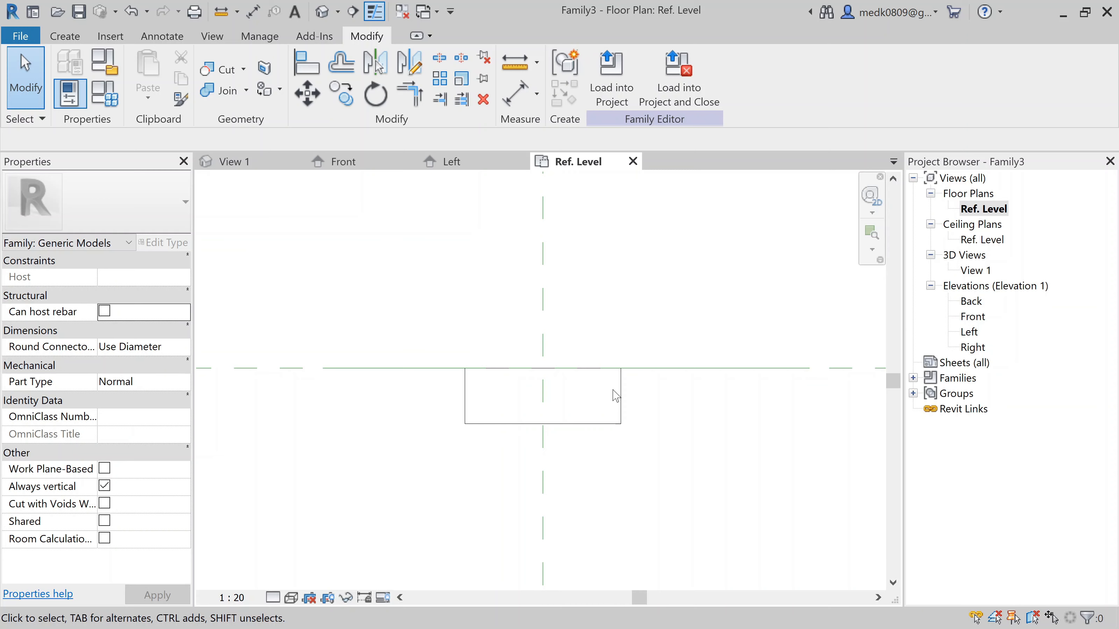
scroll(615, 396, "up", 1)
middle_click_drag(609, 407, 605, 367)
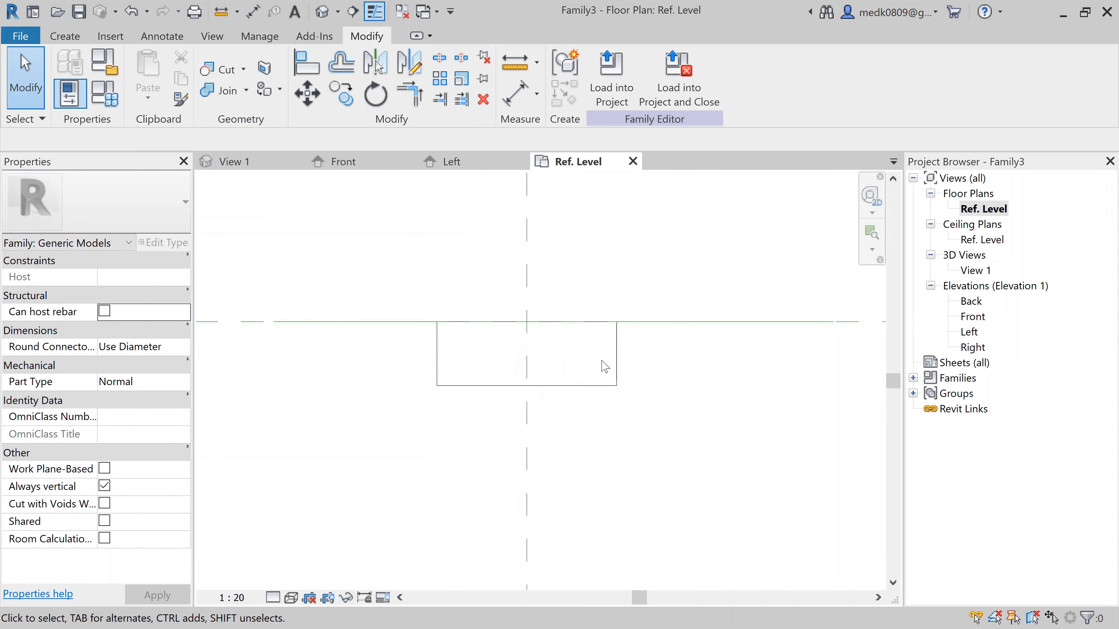
left_click(64, 36)
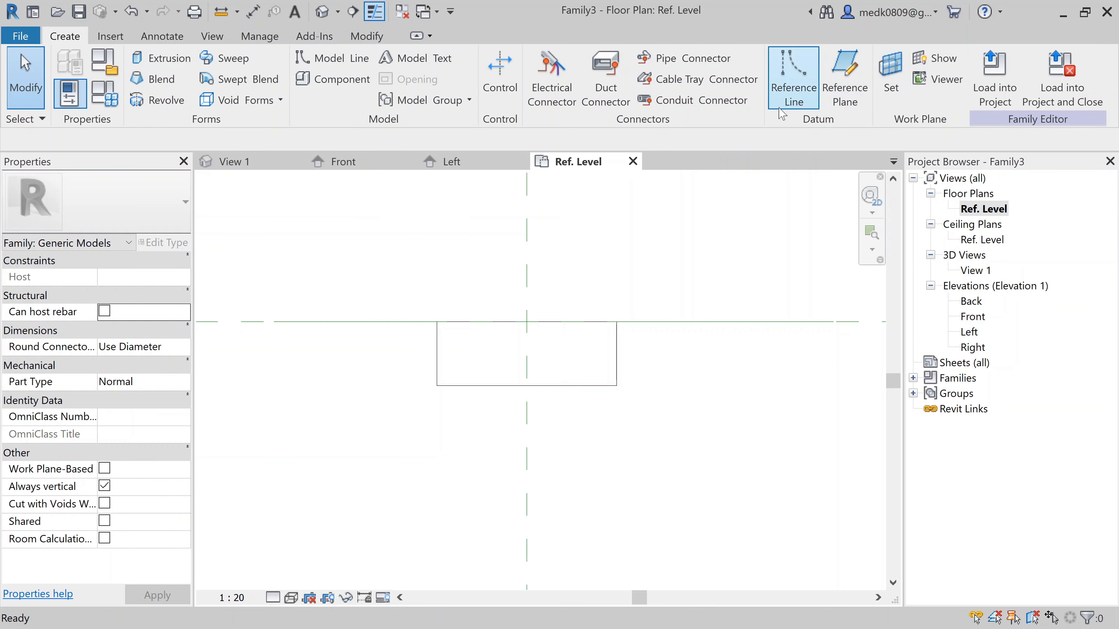
left_click(788, 102)
left_click(341, 240)
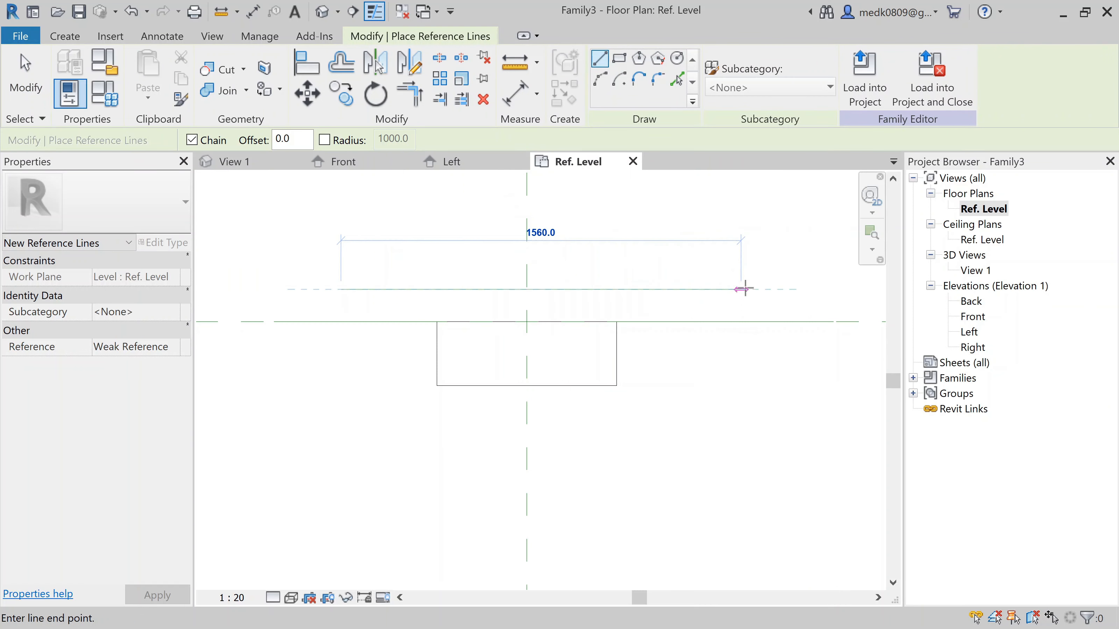
left_click(746, 292)
key("Escape")
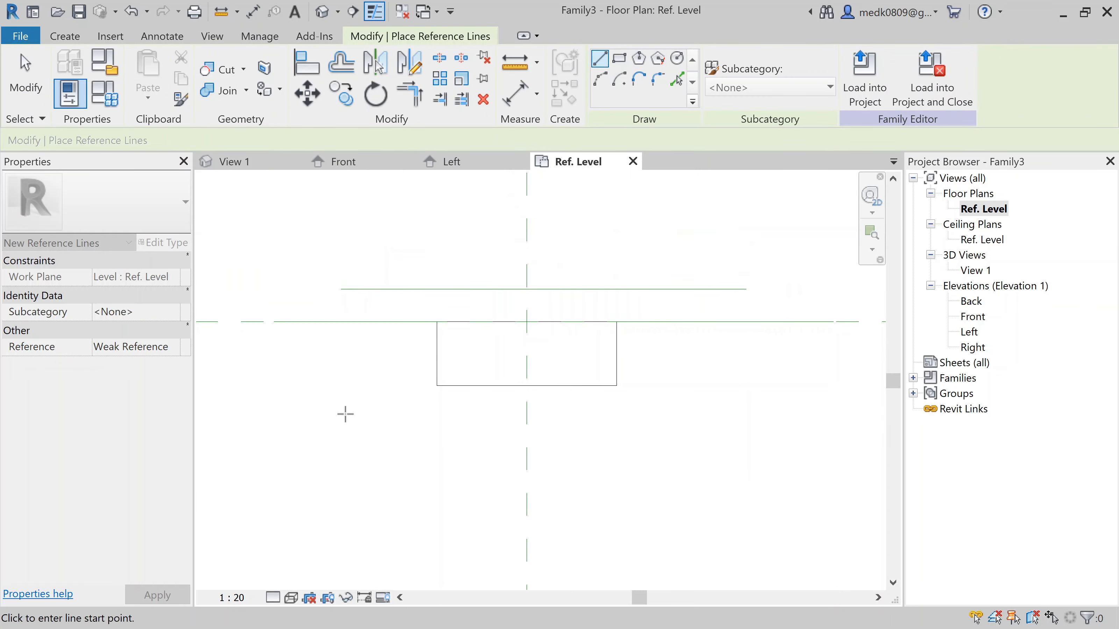
- Draw a second horizontal reference line about 1680 mm long across the extrusion, just above its lower edge
left_click(343, 376)
left_click(771, 375)
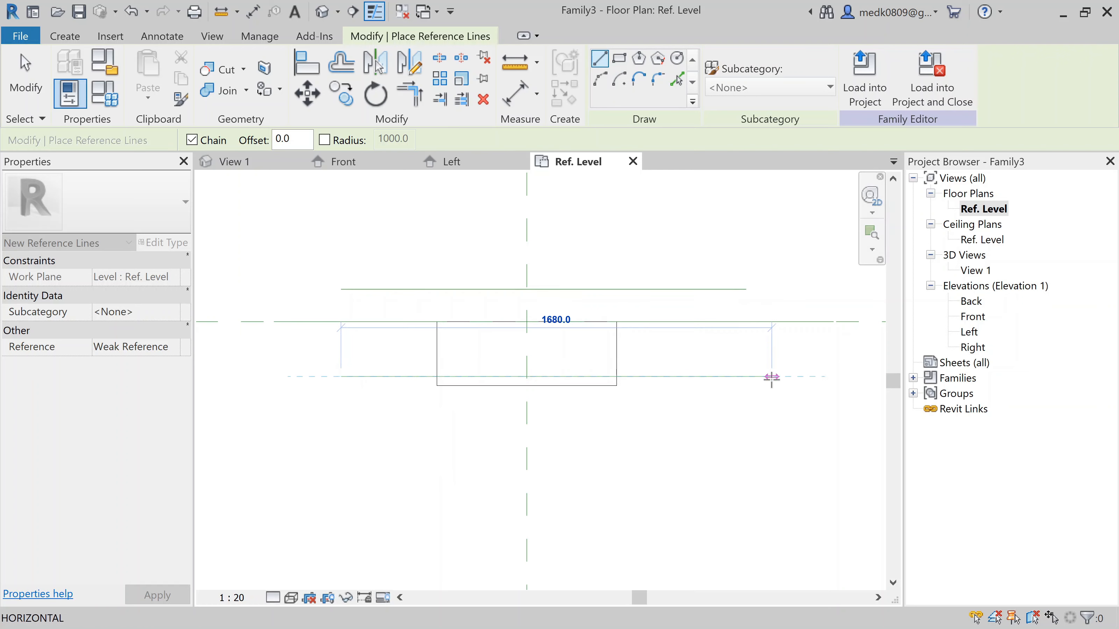
key("Escape")
key("Escape")
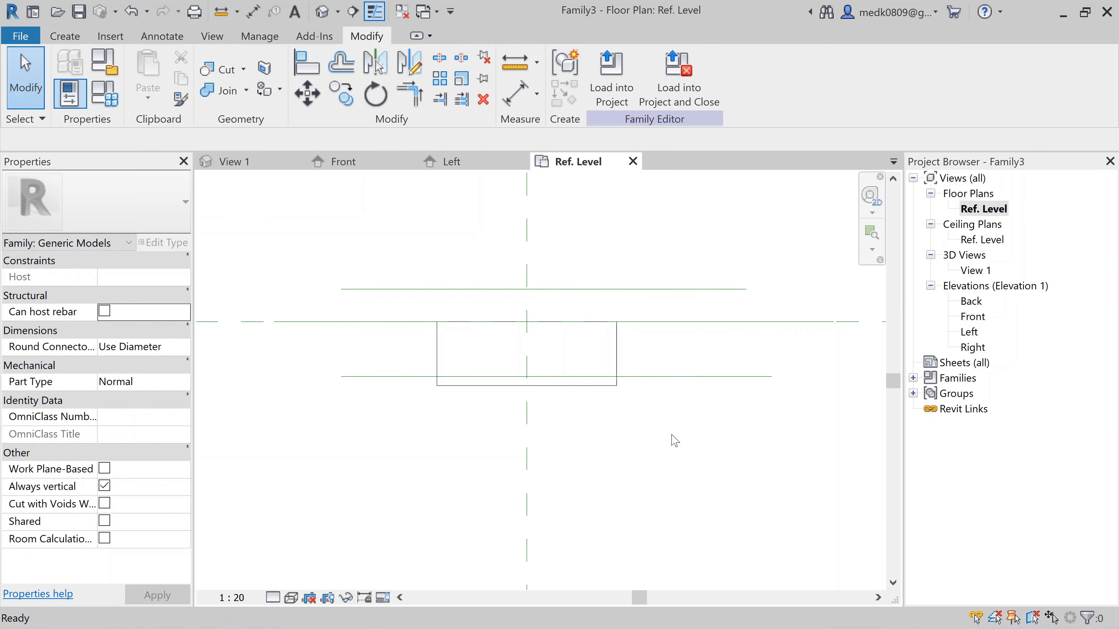
- Dimension the upper reference line, horizontal center plane and lower reference line in one aligned string, and make its segments equal
left_click(514, 93)
left_click(417, 289)
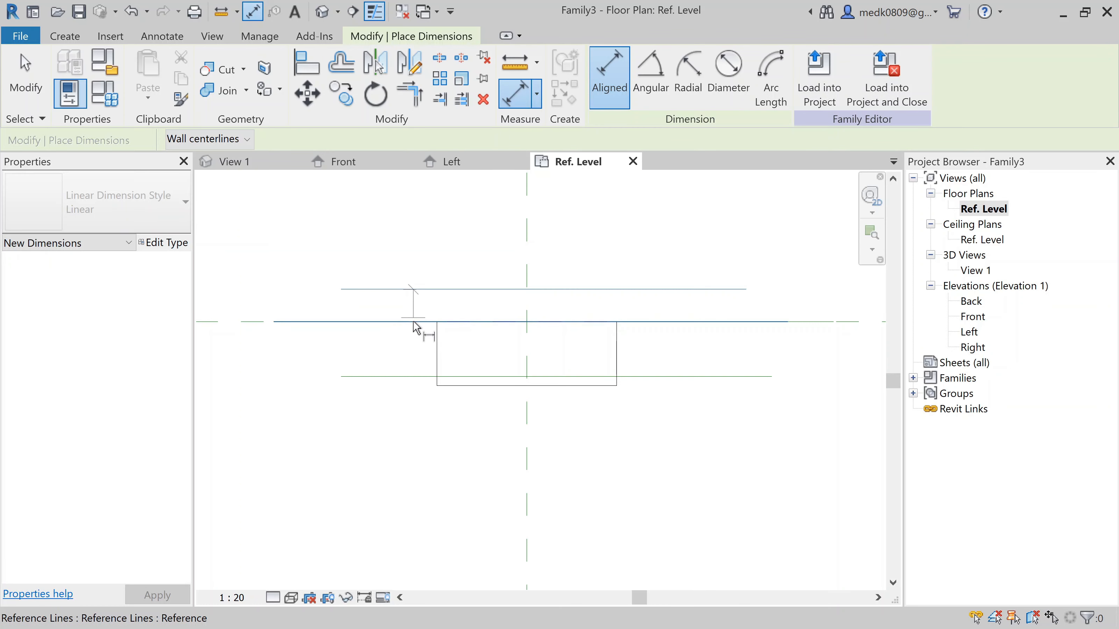
left_click(415, 321)
left_click(418, 377)
left_click(418, 367)
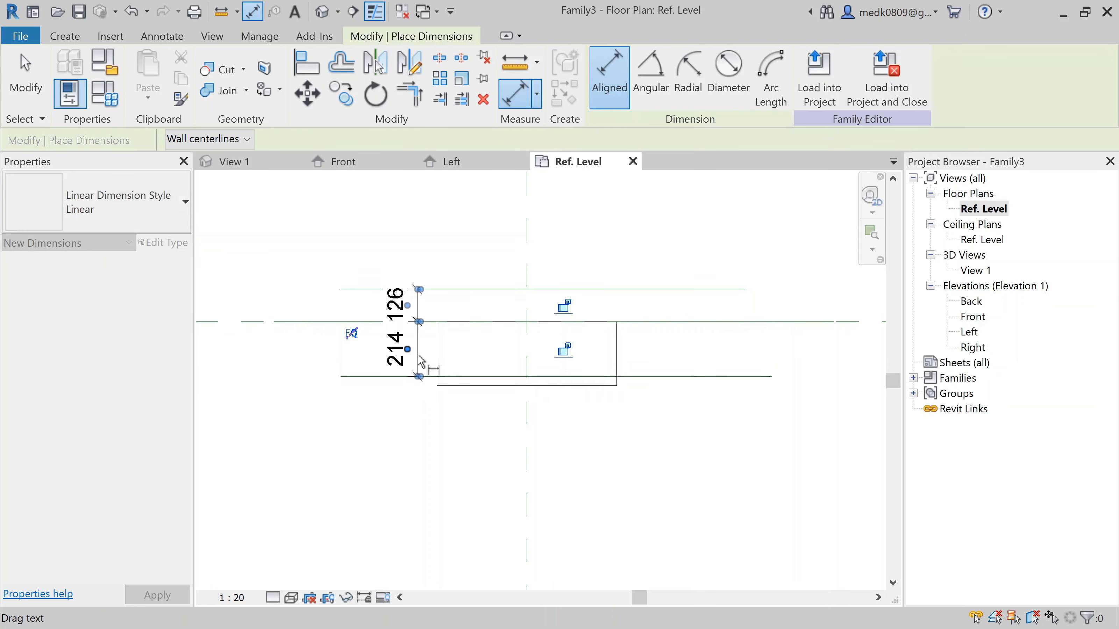
left_click(359, 336)
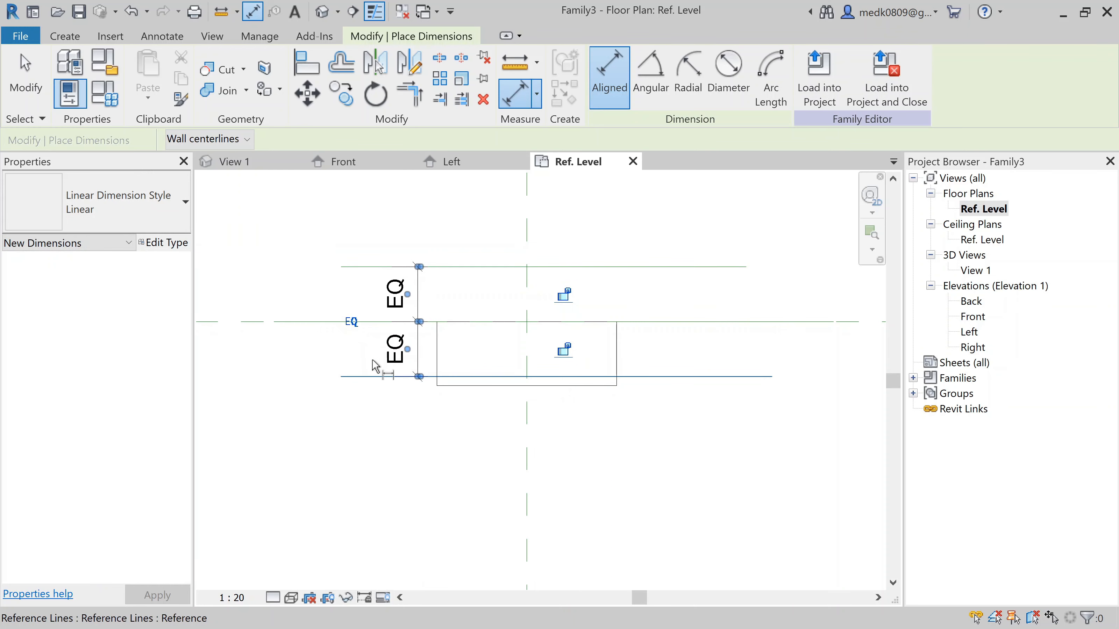
- Add an overall aligned dimension between the two outer horizontal reference lines, outside the EQ string
left_click(374, 378)
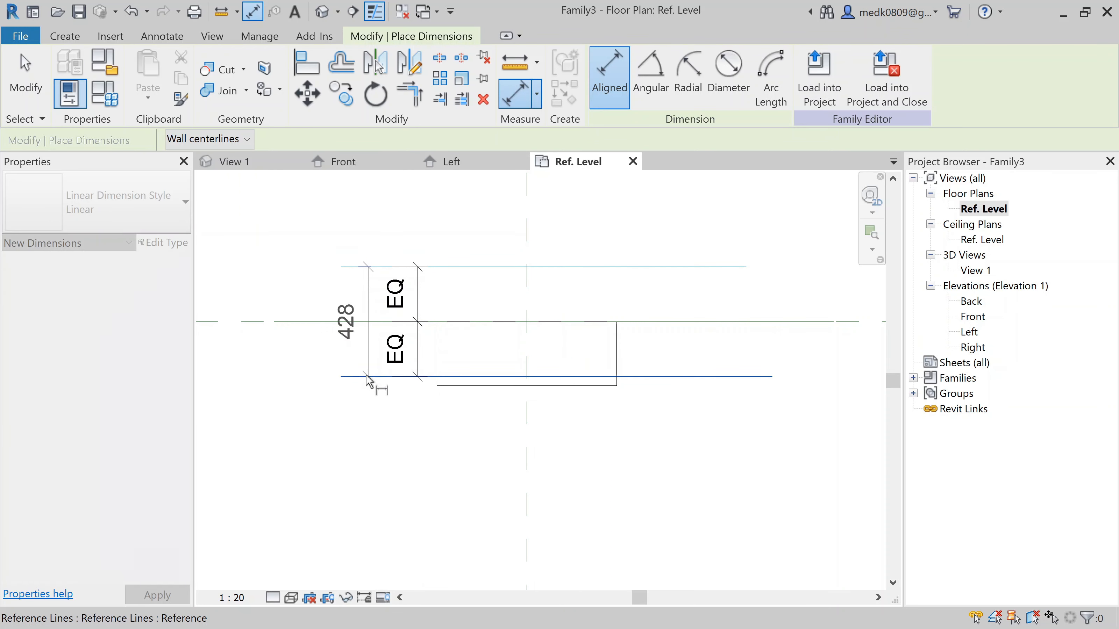
left_click(358, 367)
key("Escape")
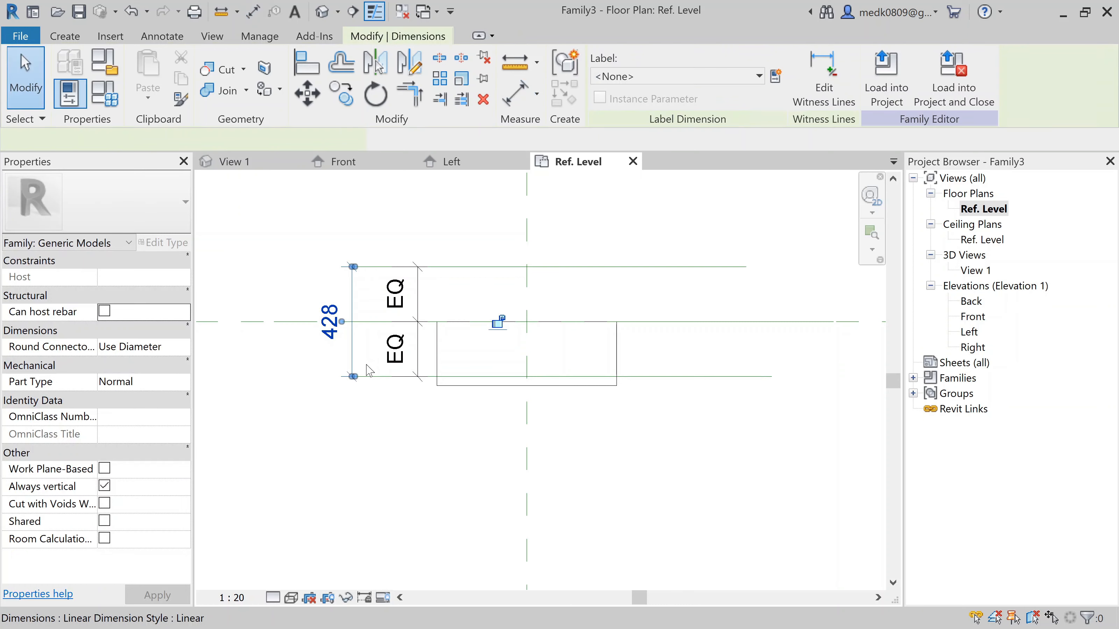
- Label the overall dimension between the outer reference lines with a new instance family parameter named A, grouped under Dimensions
left_click(775, 76)
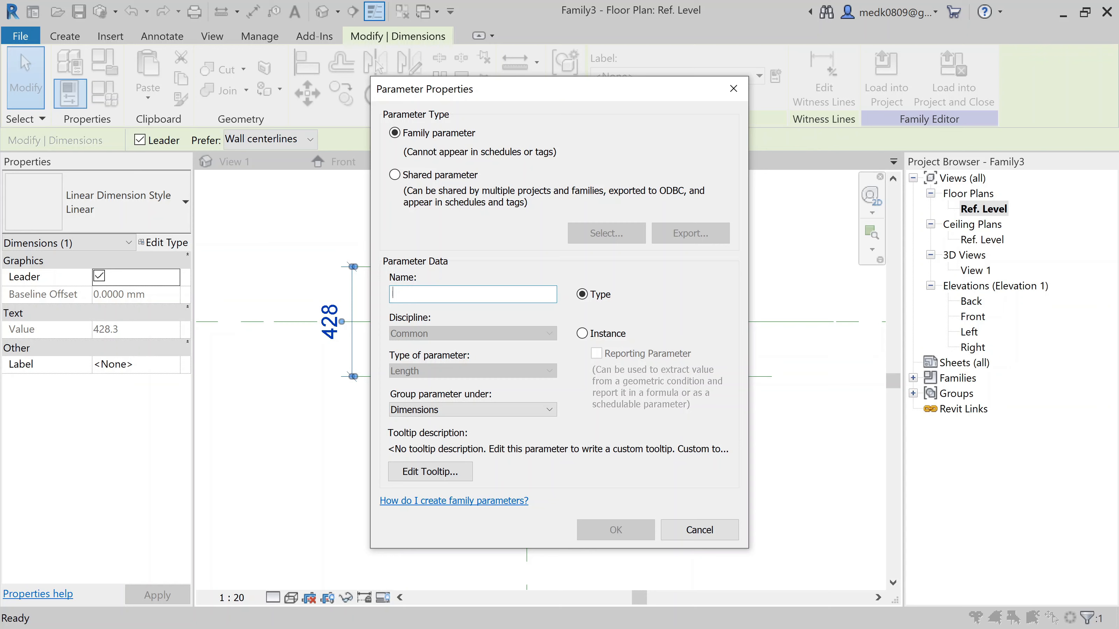
type("A")
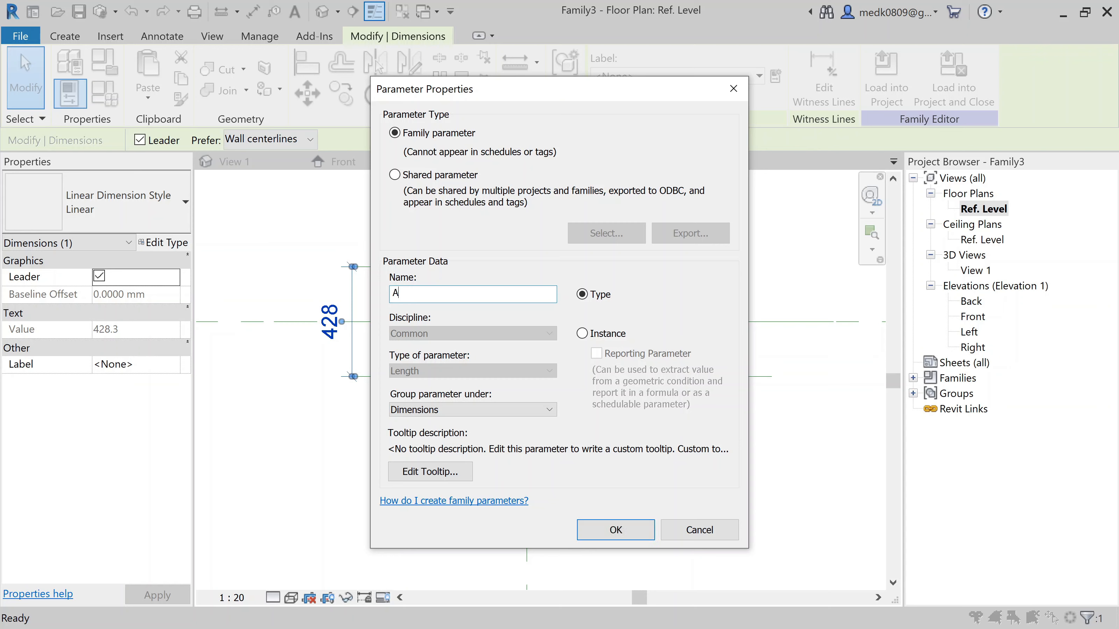
left_click(582, 334)
left_click(615, 529)
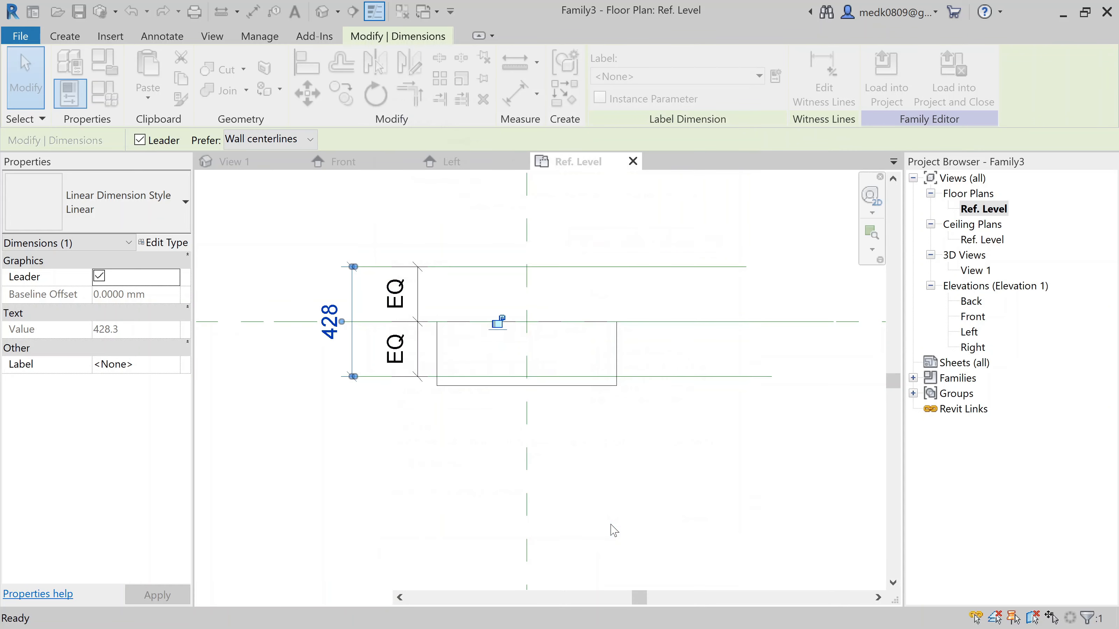
left_click(610, 528)
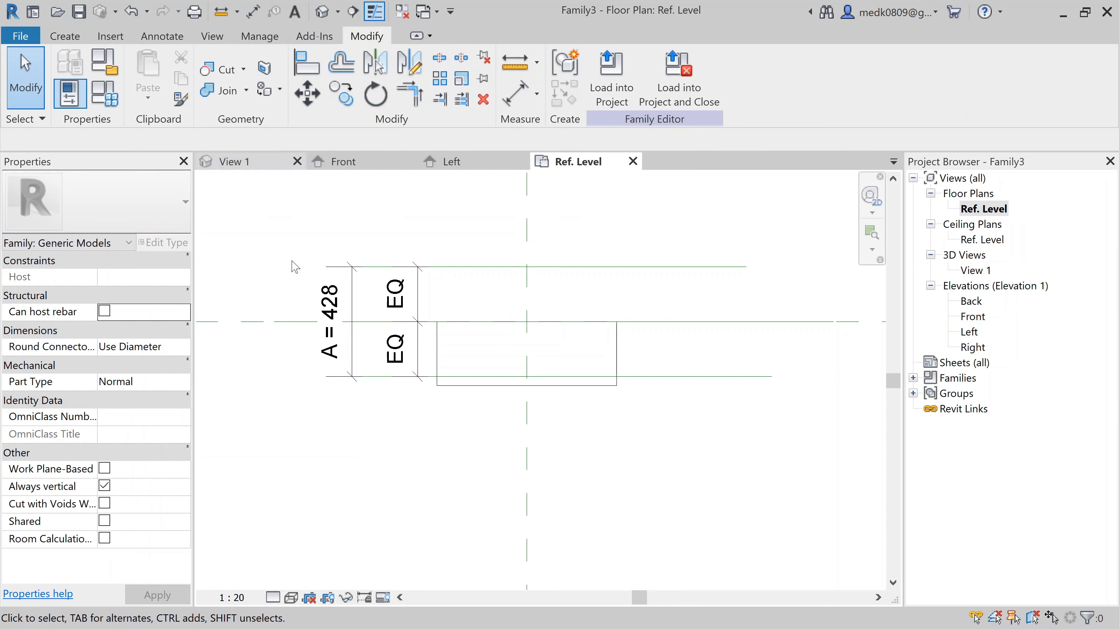
- Set the Ref. Level plan's detail level to Fine and its visual style to Shaded
left_click(273, 597)
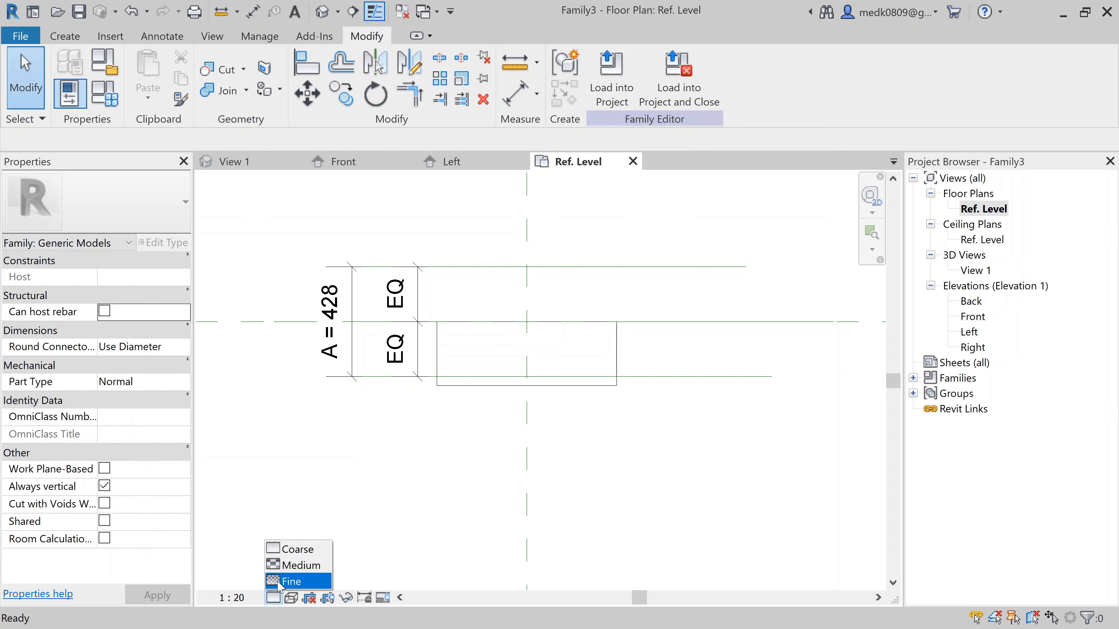
left_click(284, 581)
left_click(292, 598)
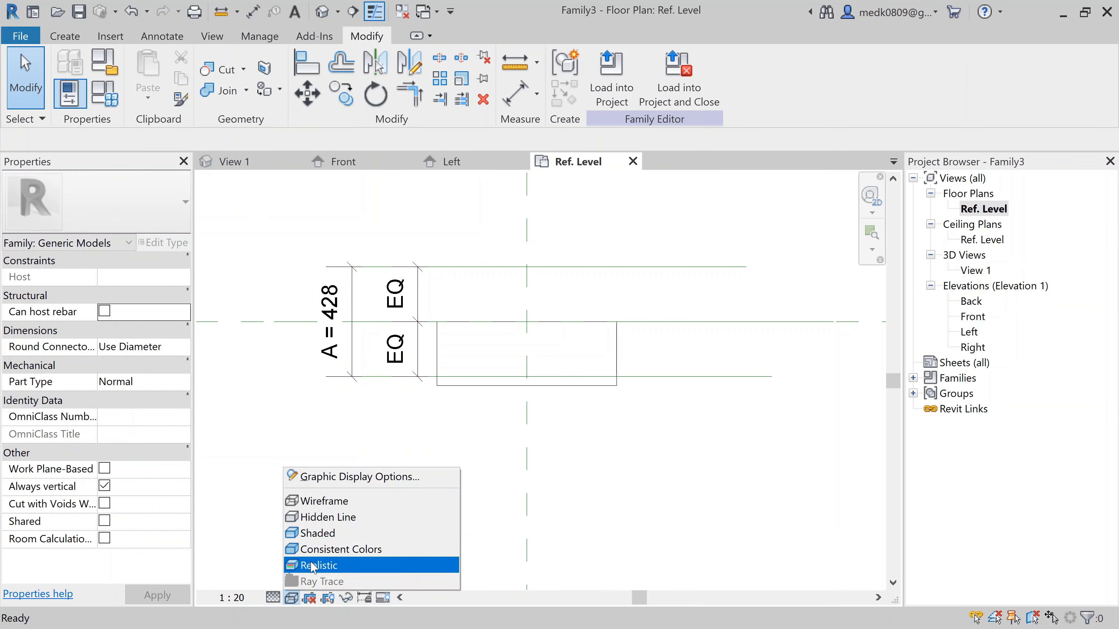
left_click(318, 533)
scroll(436, 407, "up", 2)
middle_click_drag(436, 407, 475, 449)
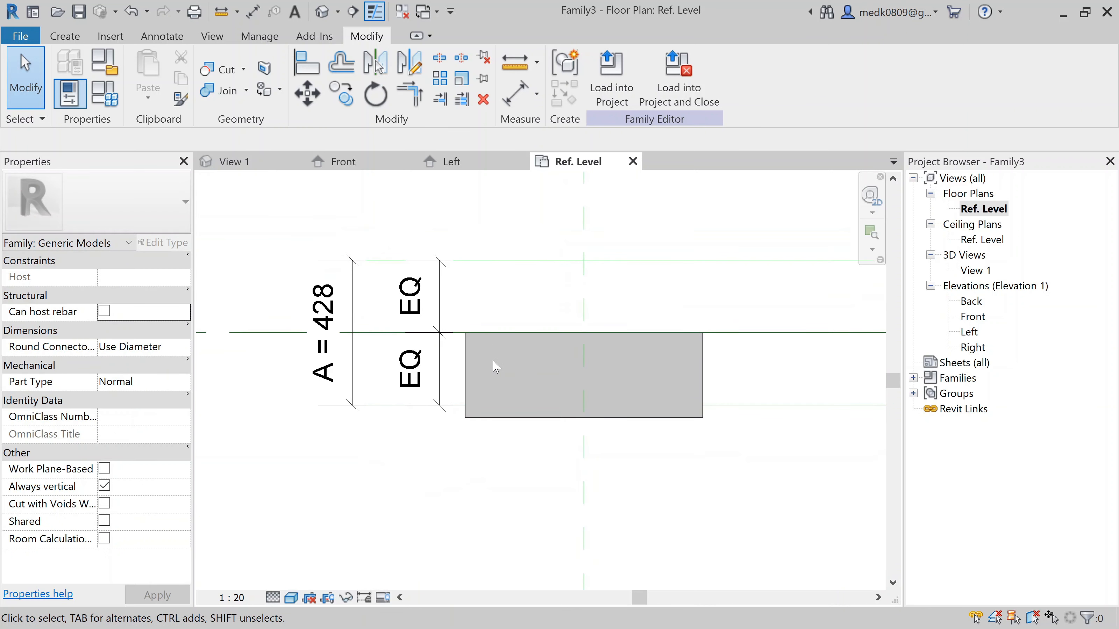
- Align the extrusion's upper edge in plan to the upper horizontal reference line and lock the alignment
left_click(307, 64)
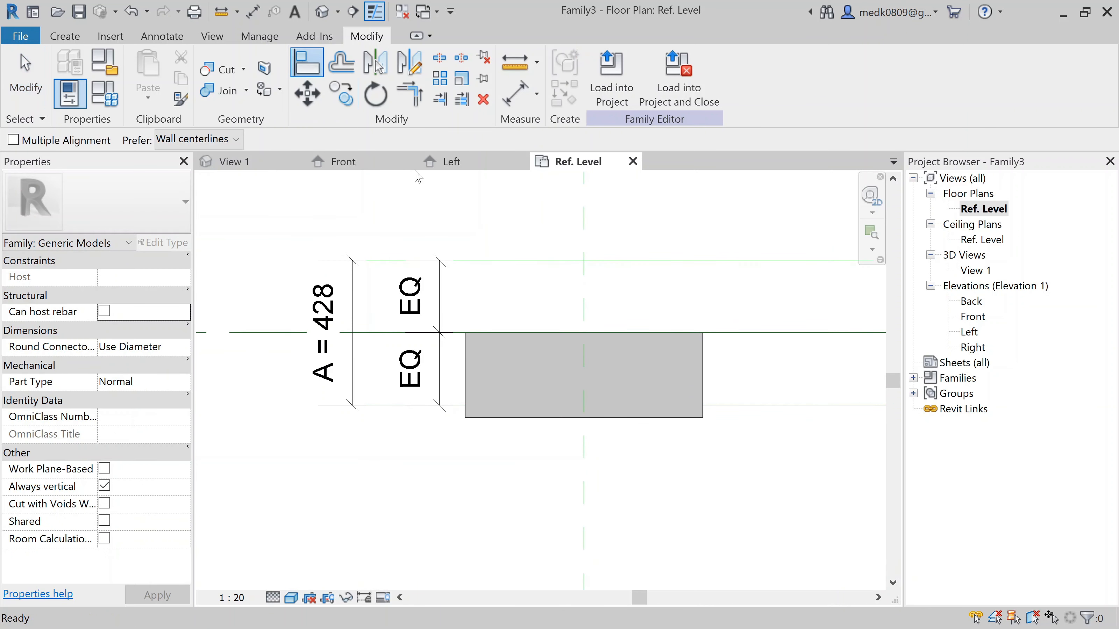
left_click(522, 260)
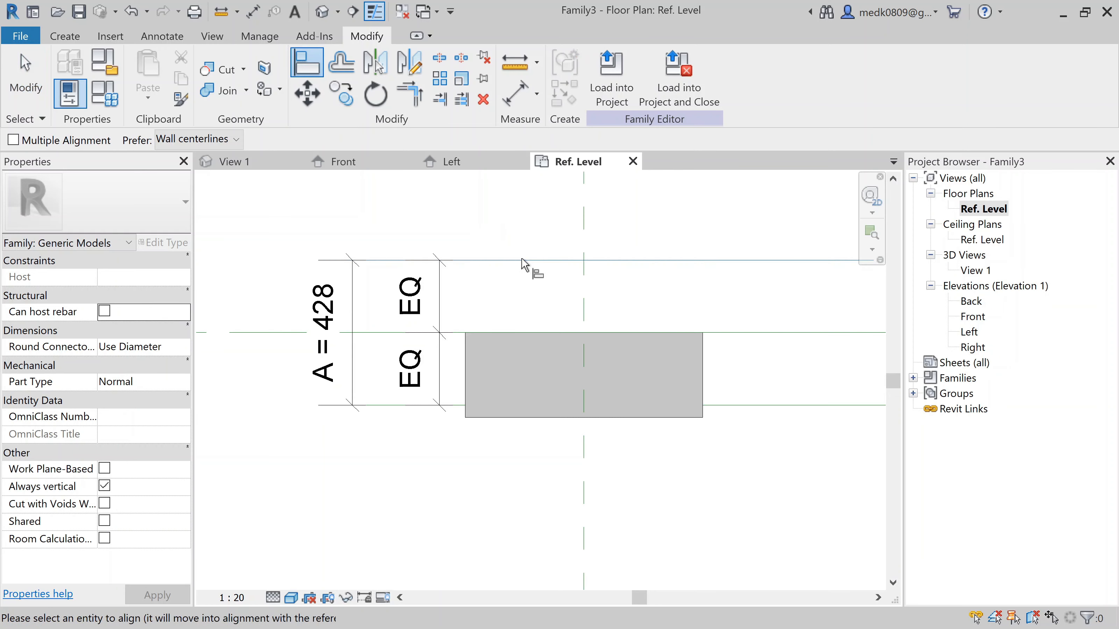
left_click(517, 333)
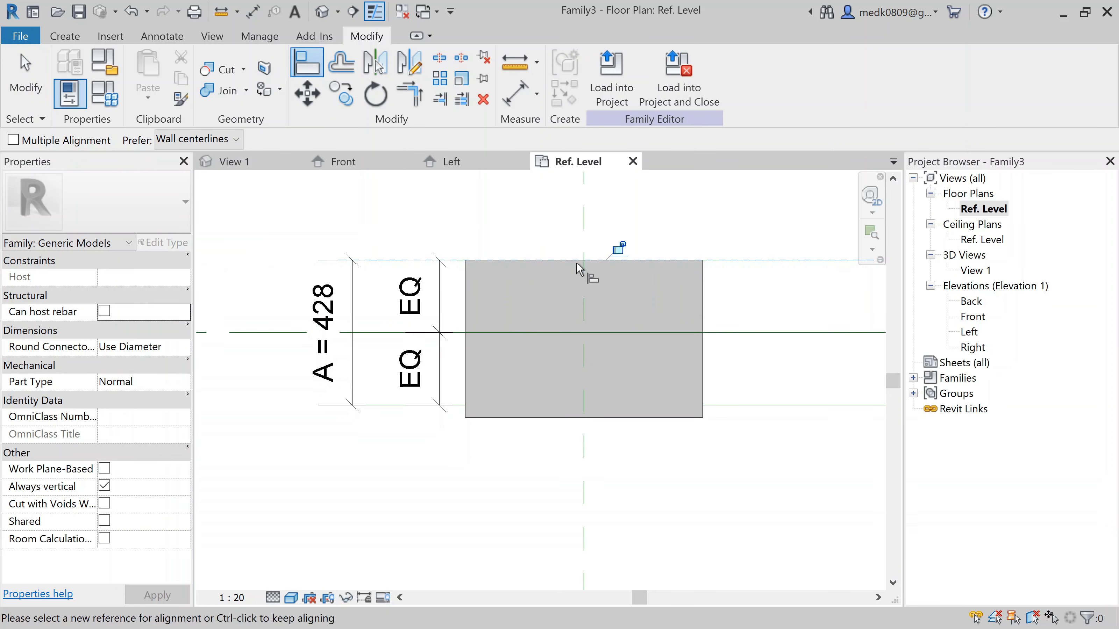
left_click(618, 248)
- Align the extrusion's lower edge in plan to the lower horizontal reference line and lock the alignment
left_click(727, 404)
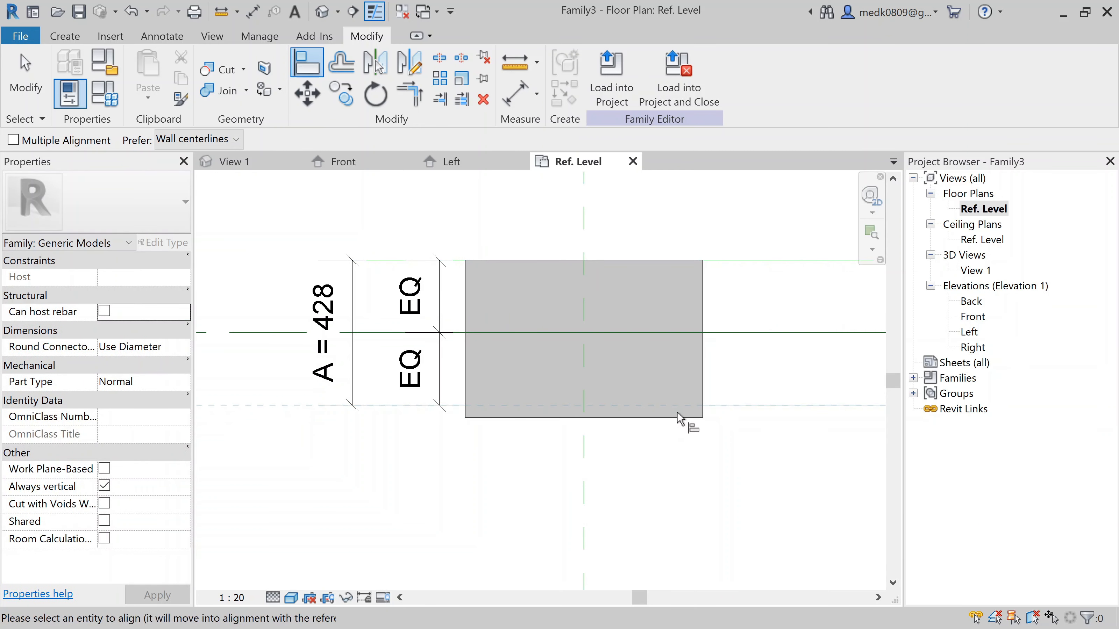
left_click(644, 417)
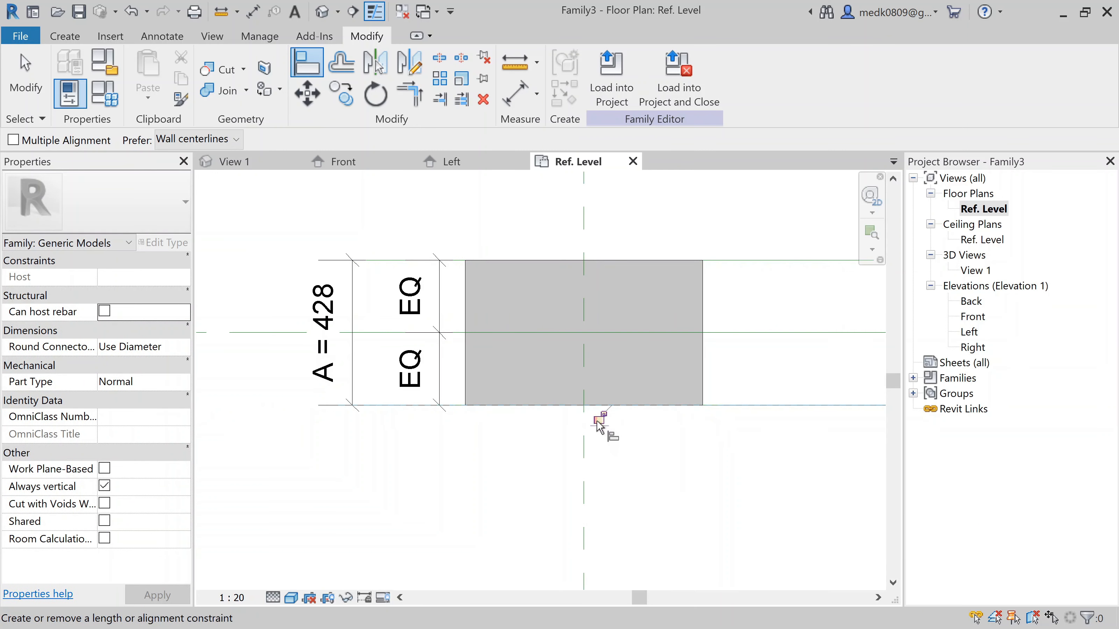
key("Escape")
key("Escape")
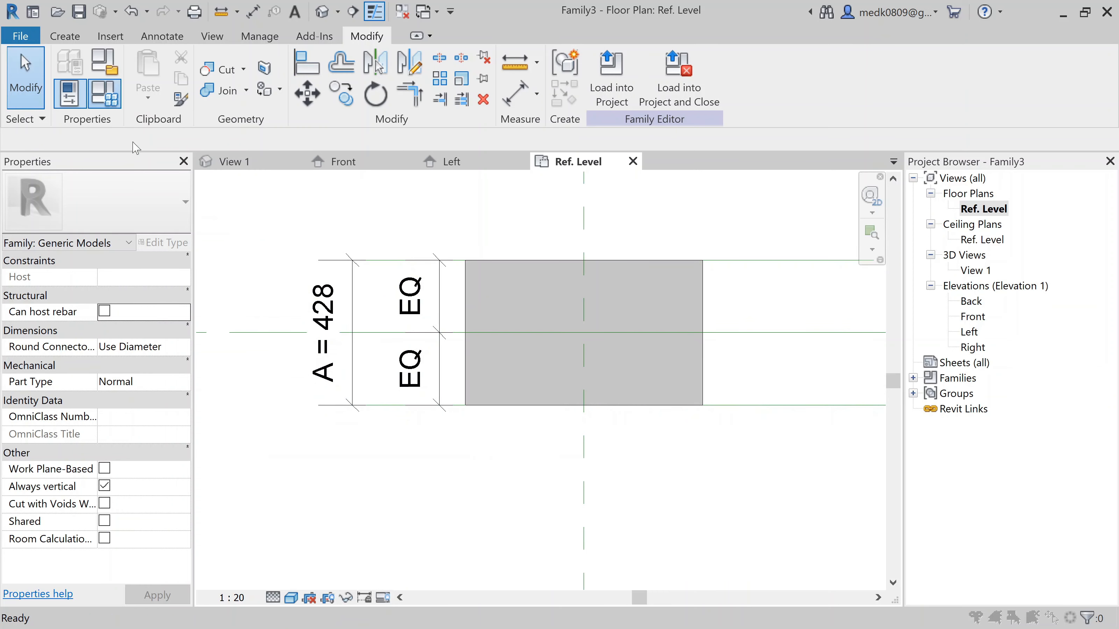
- Set family parameter A to 20 in the family types and apply the change
left_click(69, 93)
left_click(629, 266)
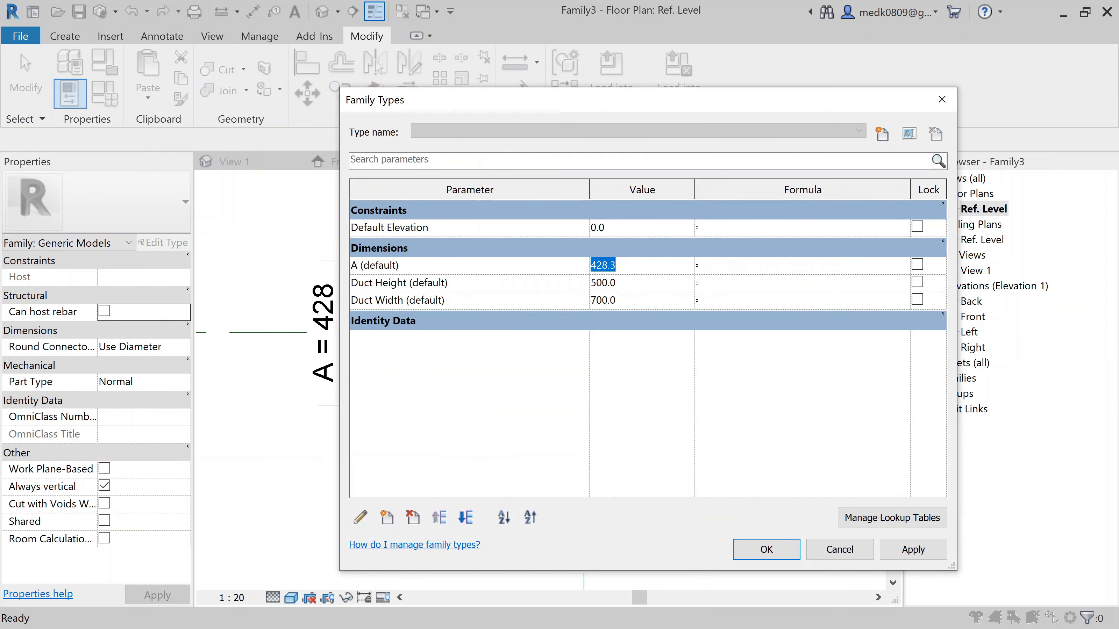
type("20")
left_click(903, 546)
left_click(766, 550)
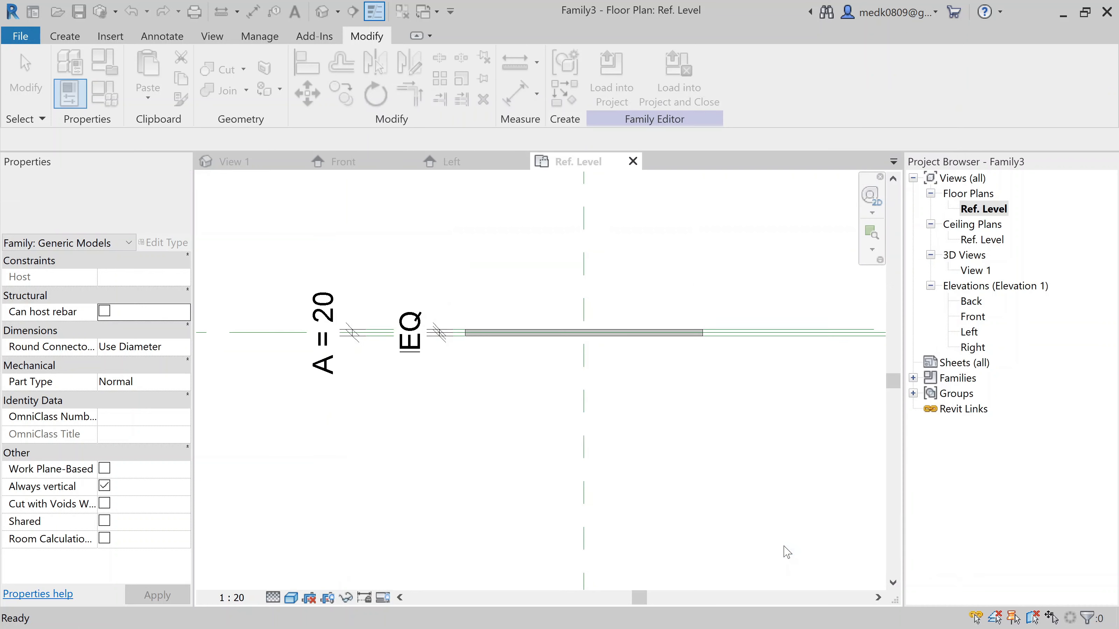
scroll(658, 347, "up", 3)
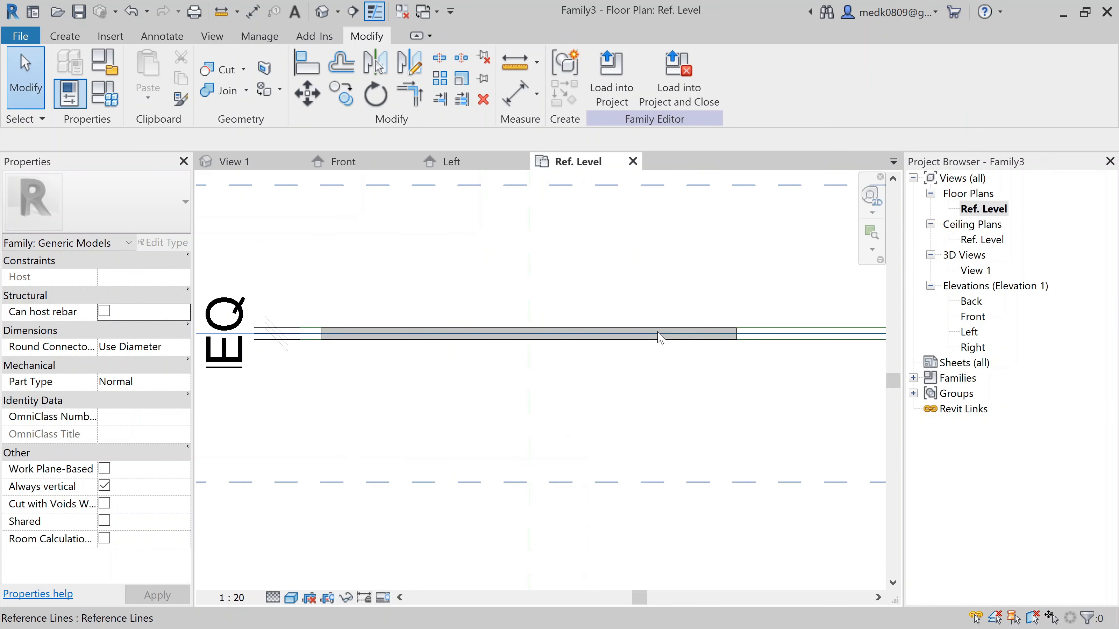
scroll(660, 337, "down", 4)
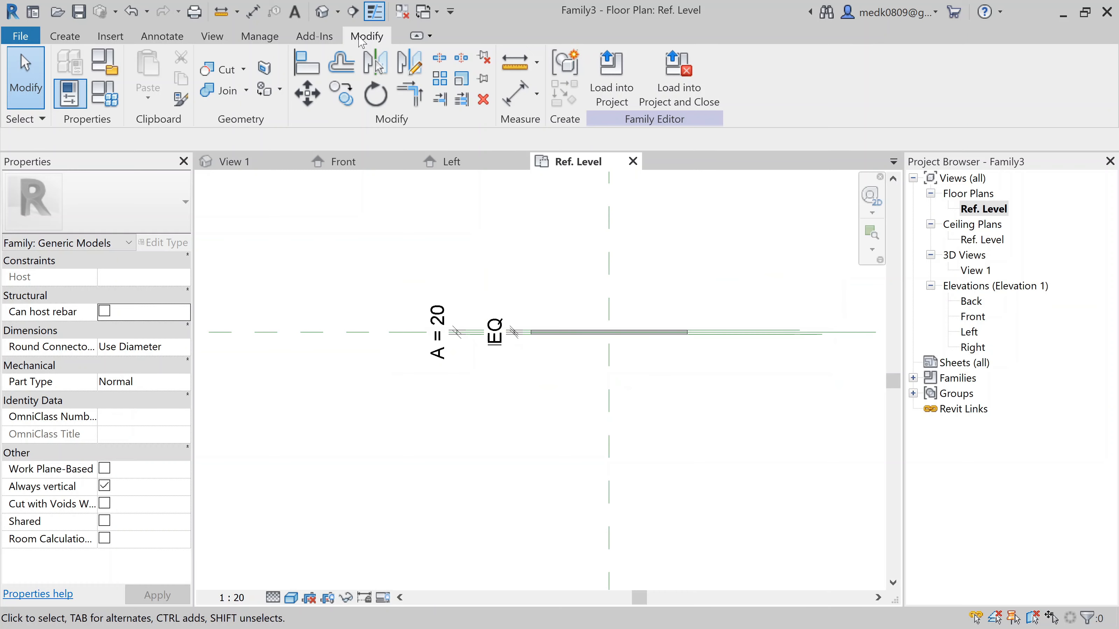
- Open the default 3D view of the family and set its view scale to 1:2
left_click(317, 17)
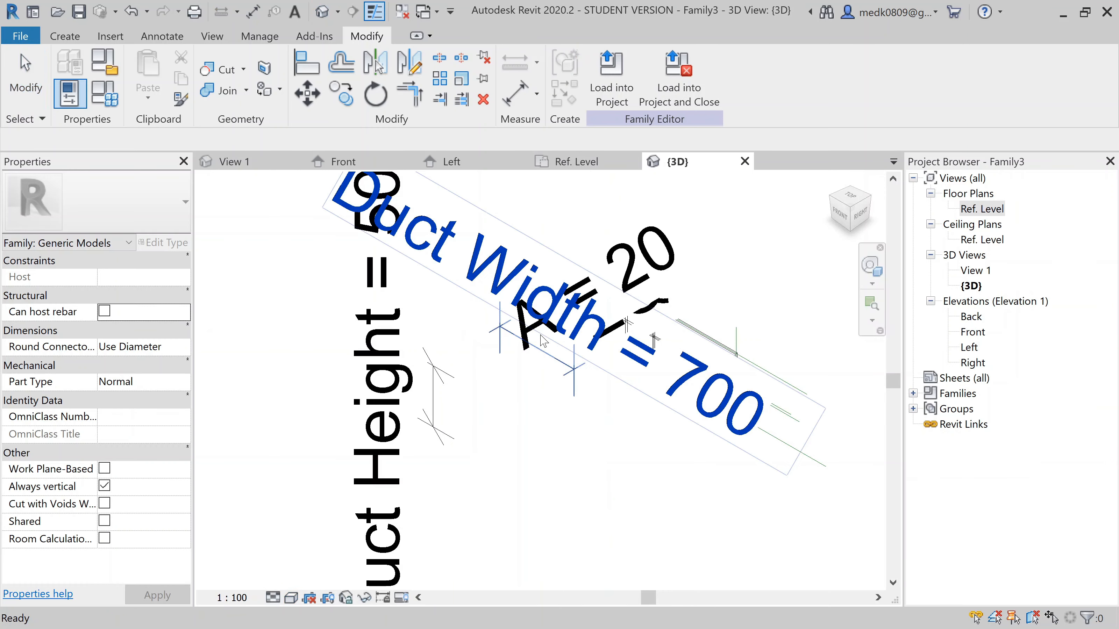
scroll(510, 425, "down", 2)
middle_click_drag(564, 492, 542, 438)
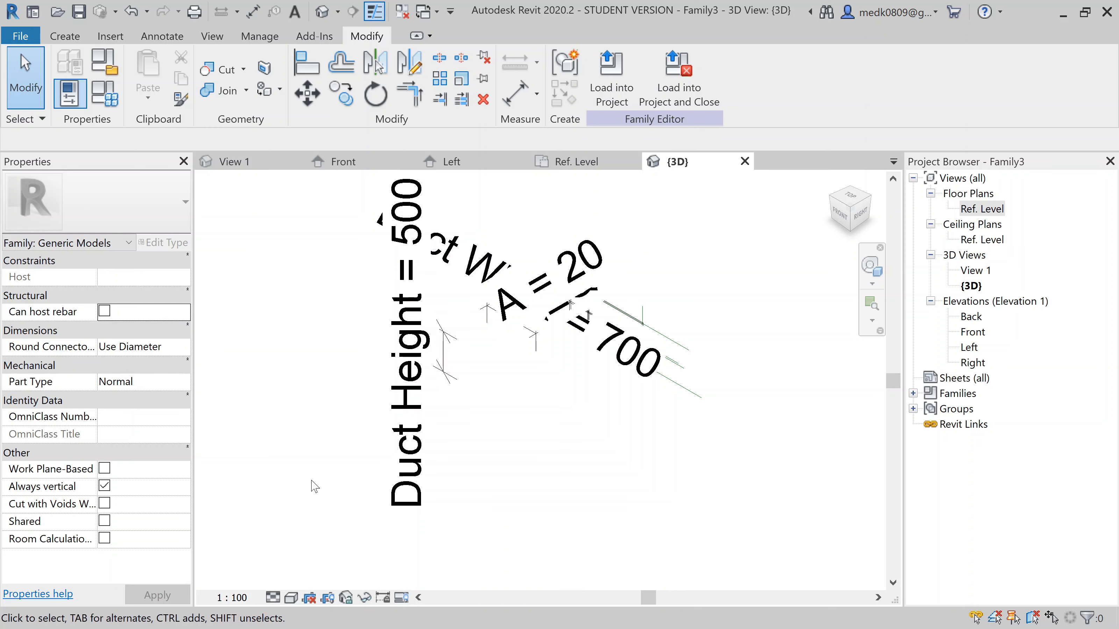
left_click(234, 597)
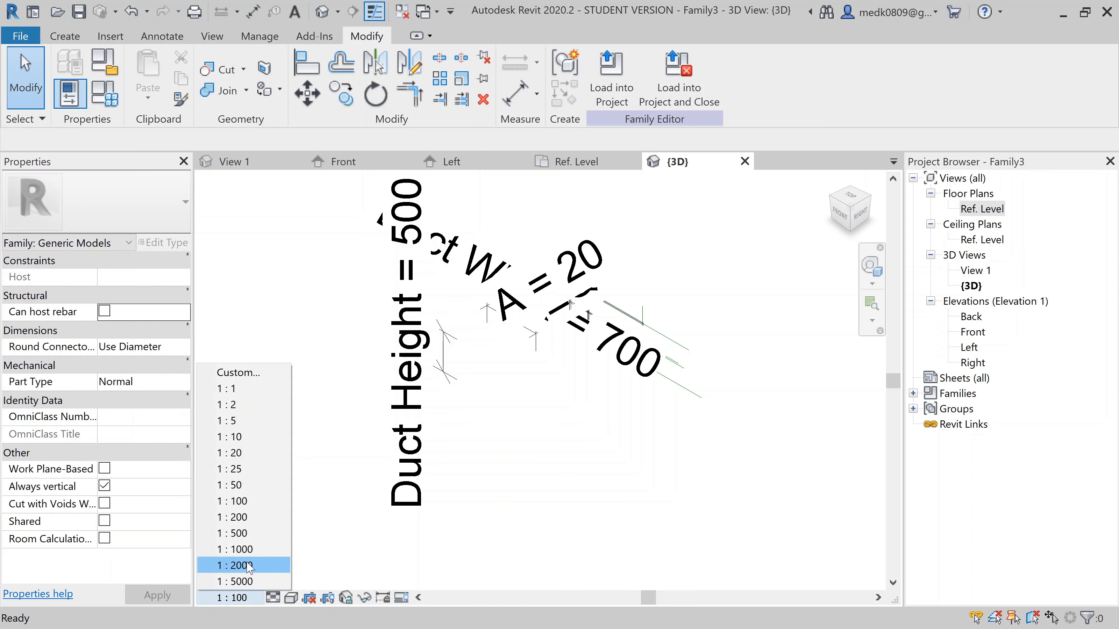
left_click(251, 405)
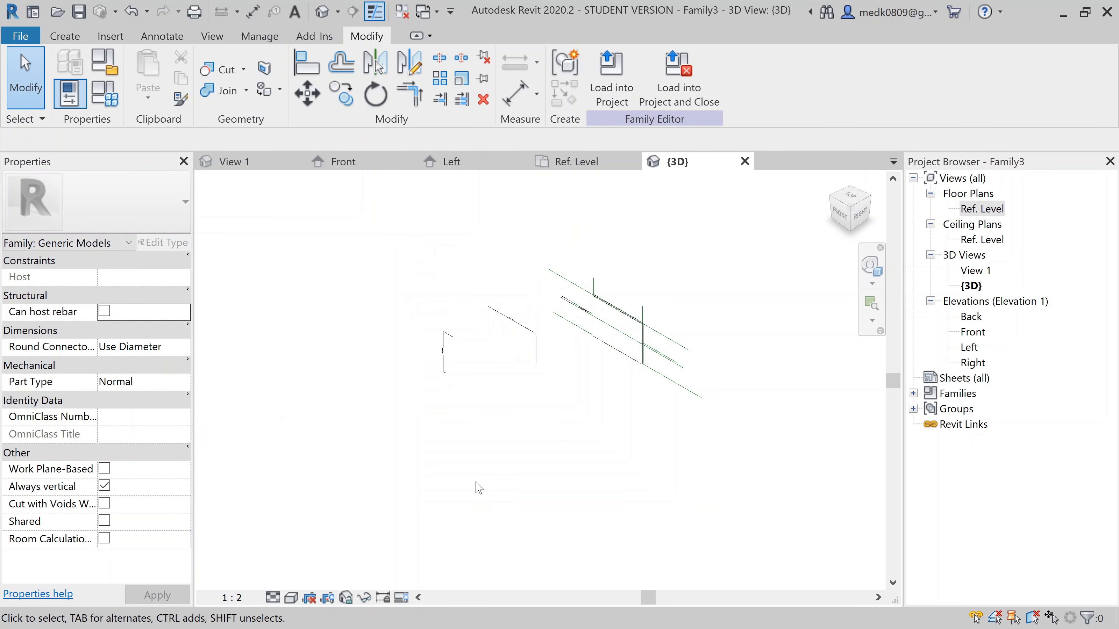
scroll(729, 323, "up", 3)
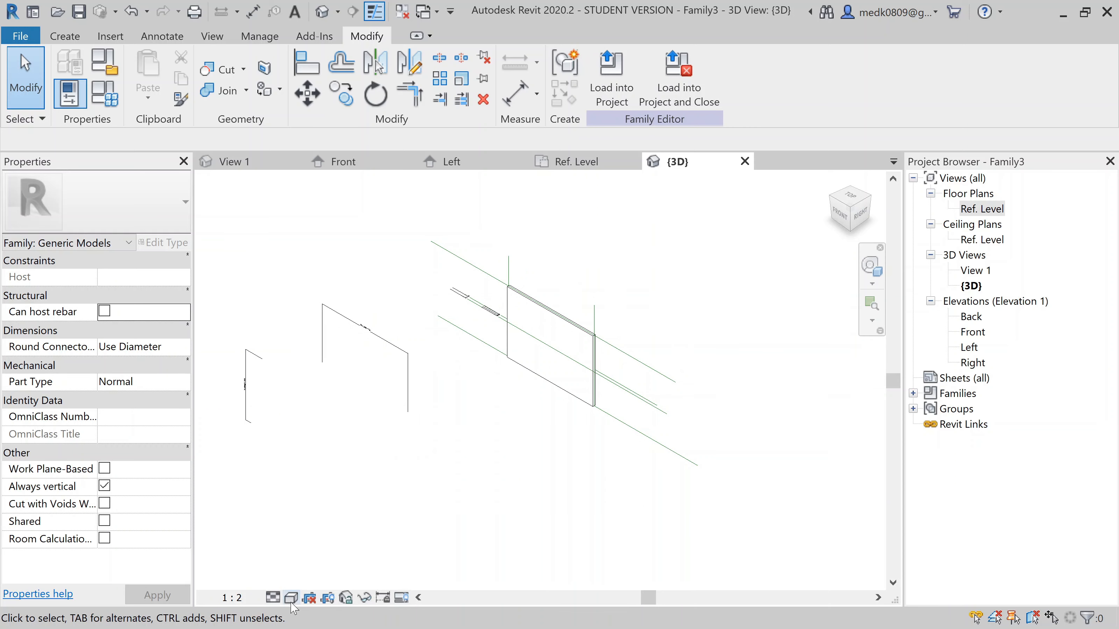
- Set the 3D view's detail level to Fine and its visual style to Shaded
left_click(273, 598)
left_click(288, 582)
left_click(290, 597)
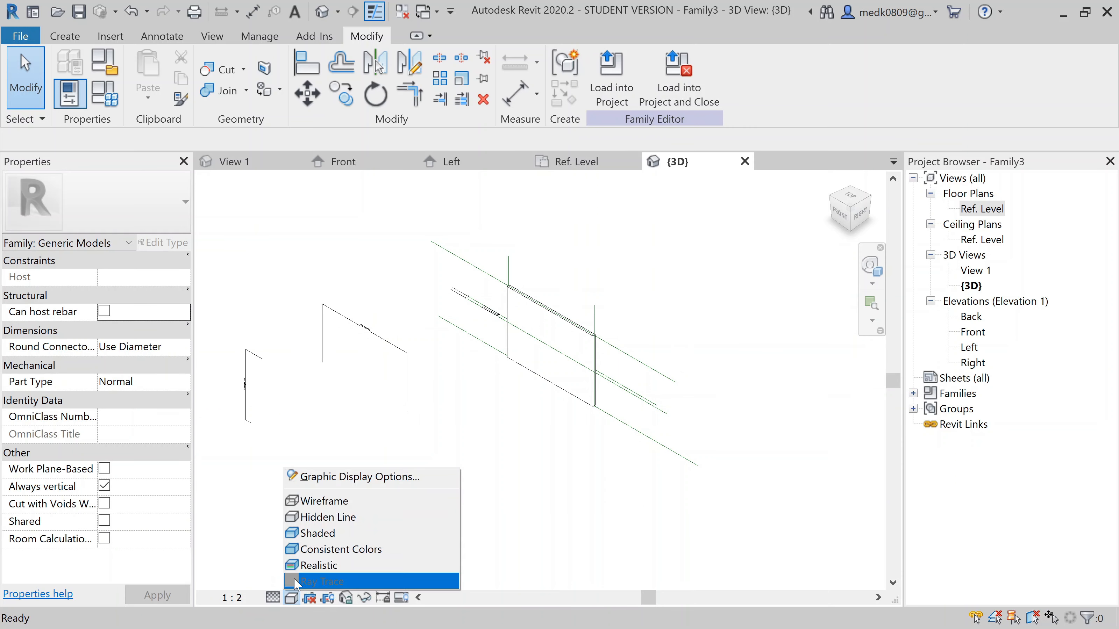
left_click(314, 533)
scroll(553, 339, "up", 3)
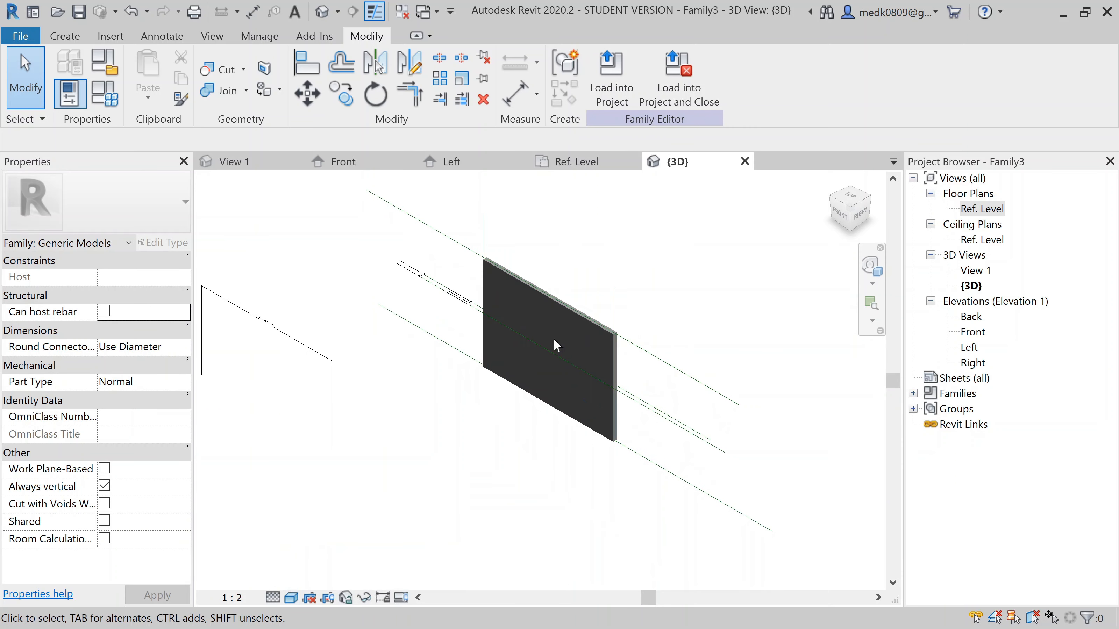
scroll(554, 341, "up", 2)
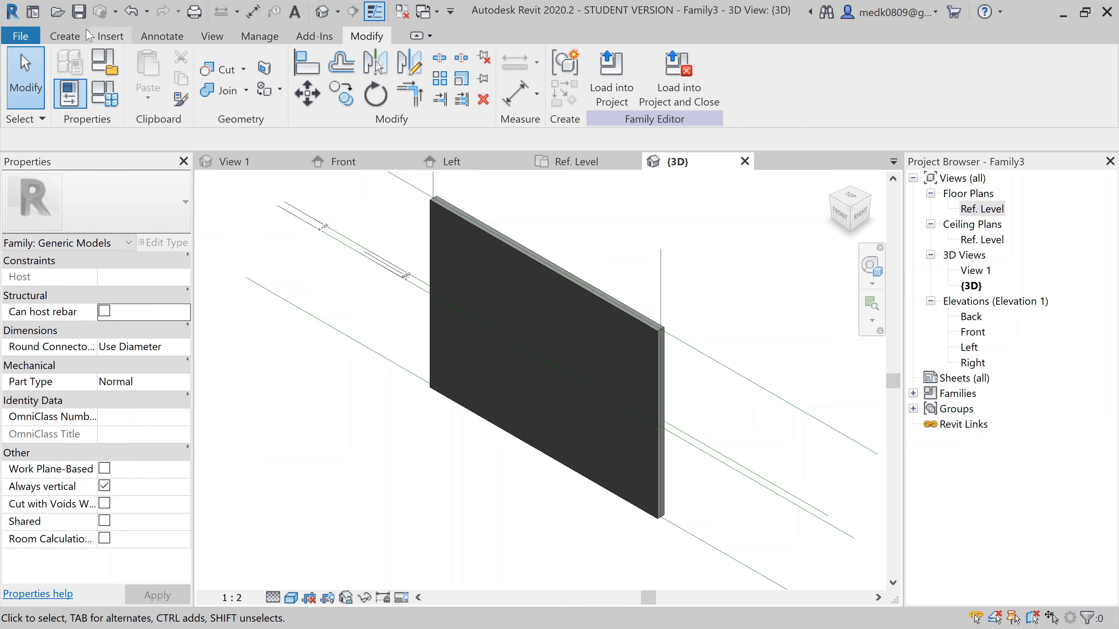
- Place a Supply Air duct connector on the front face of the extrusion using face placement
left_click(71, 36)
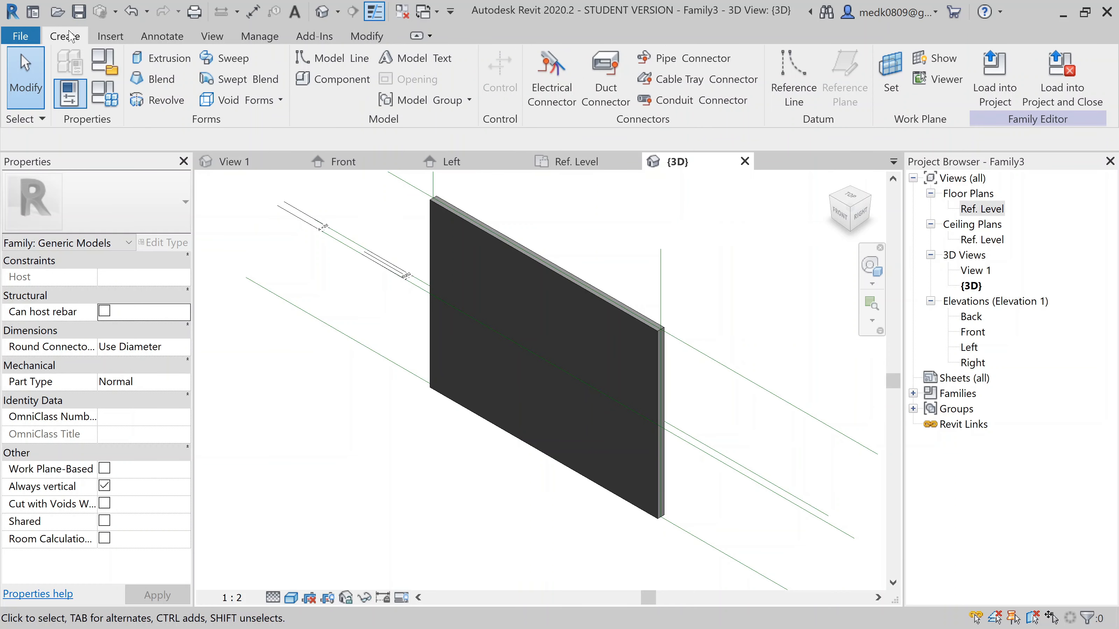
left_click(597, 86)
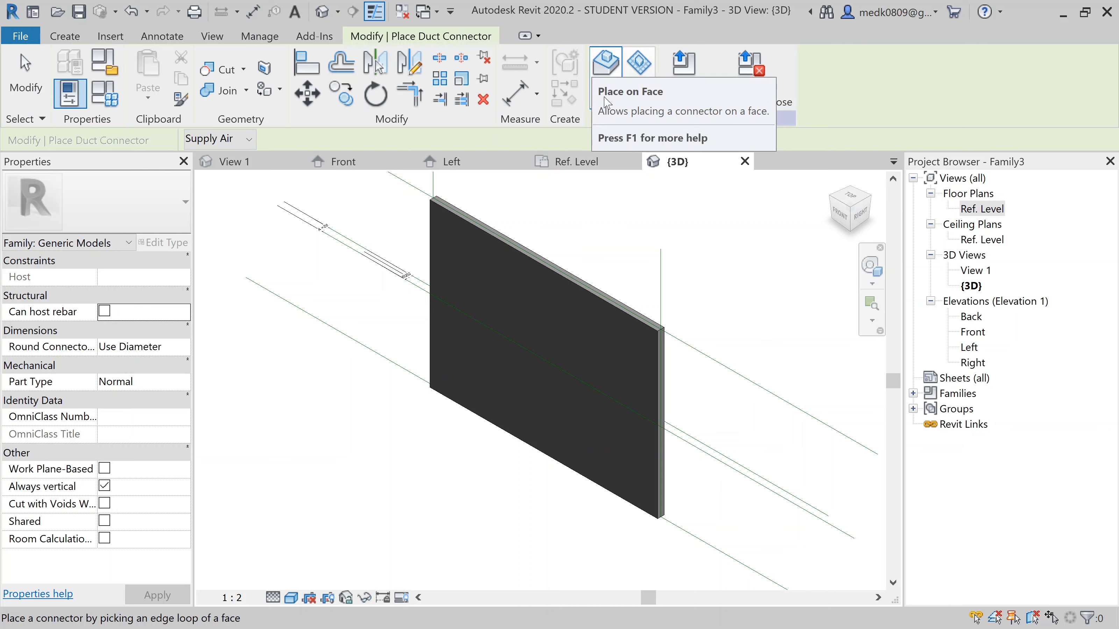
scroll(507, 260, "up", 3)
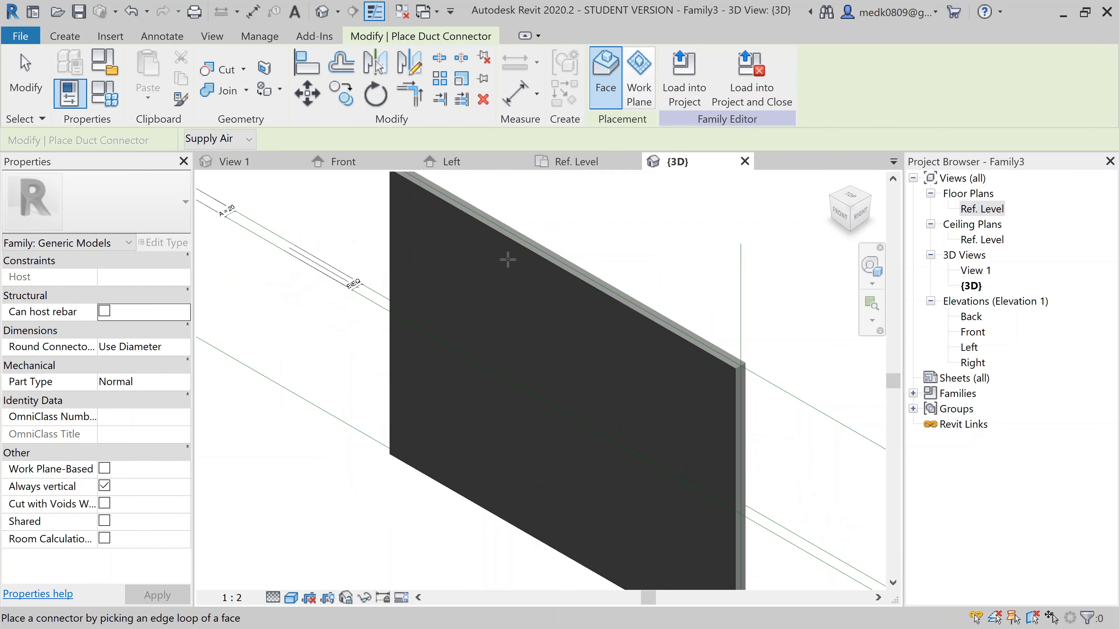
left_click(513, 241)
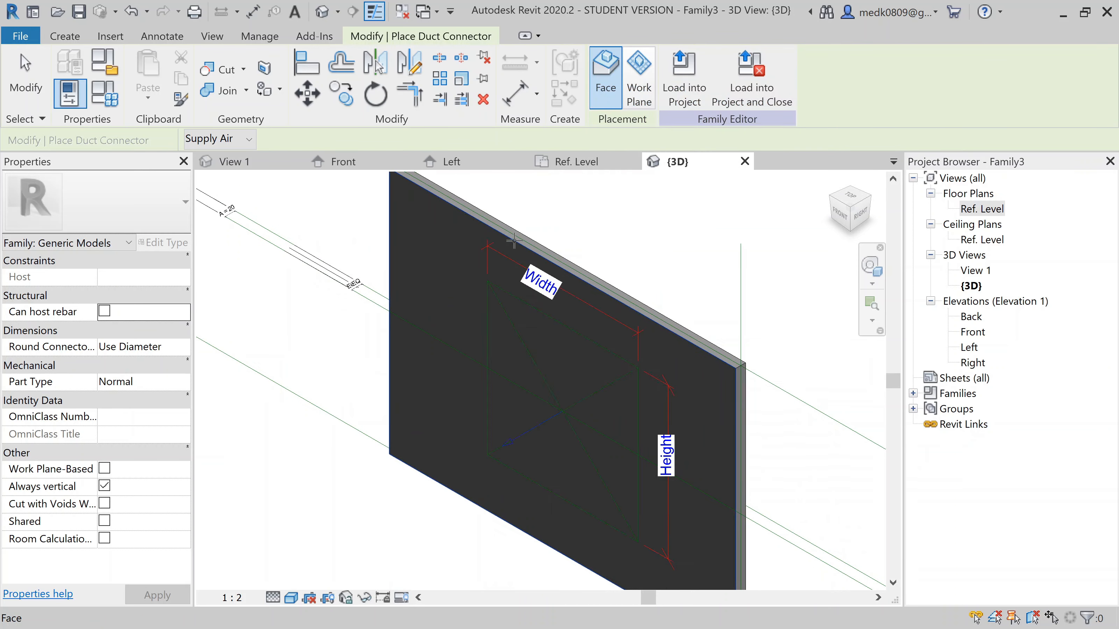
- Place a second Supply Air duct connector on the back face of the extrusion and end connector placement
scroll(471, 285, "down", 3)
middle_click_drag(471, 286, 292, 334, "shift")
scroll(438, 367, "up", 3)
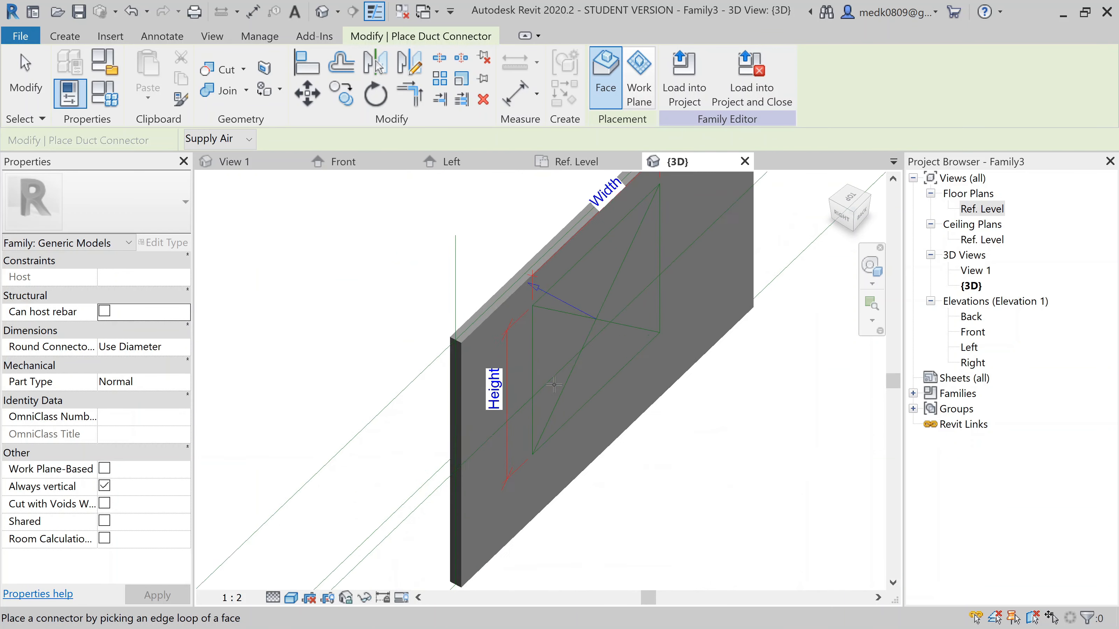
left_click(483, 325)
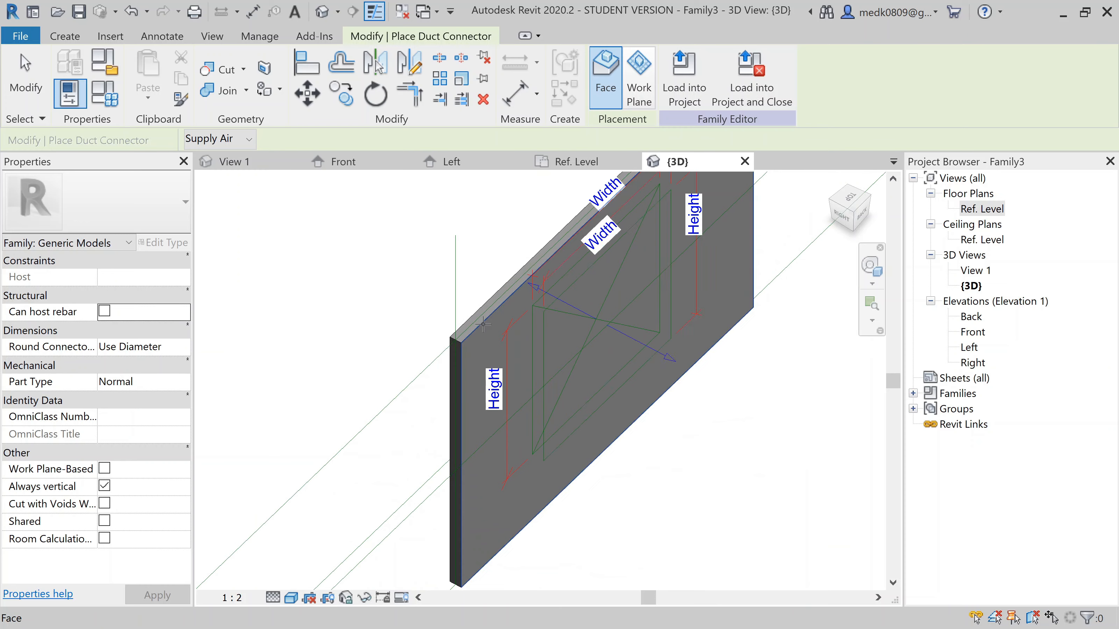
middle_click_drag(483, 325, 648, 349, "shift")
scroll(511, 373, "up", 2)
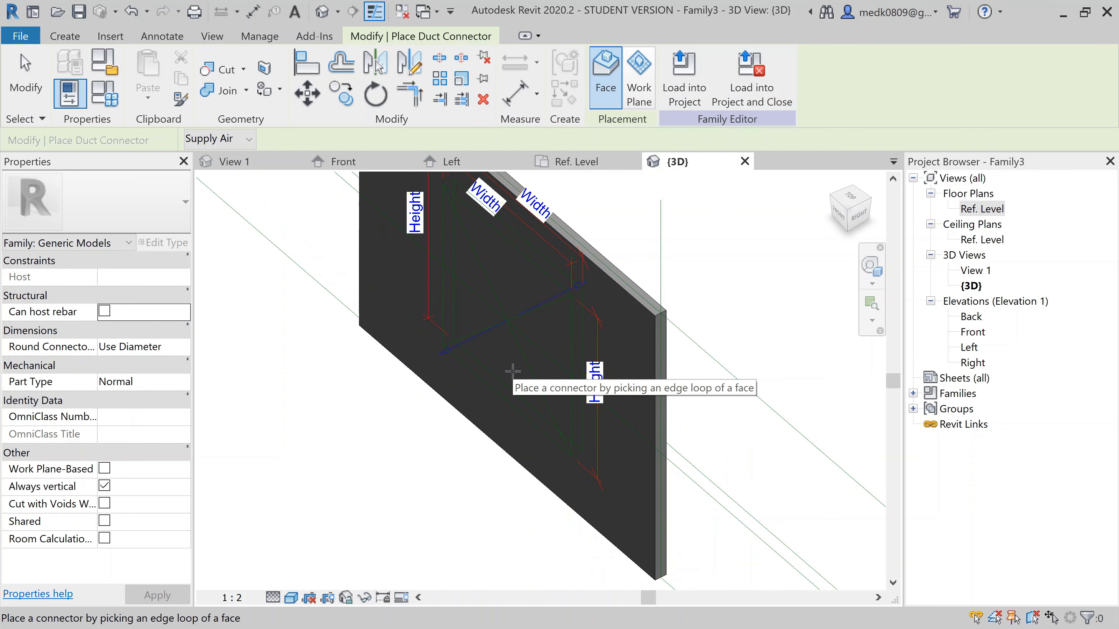
left_click(513, 371)
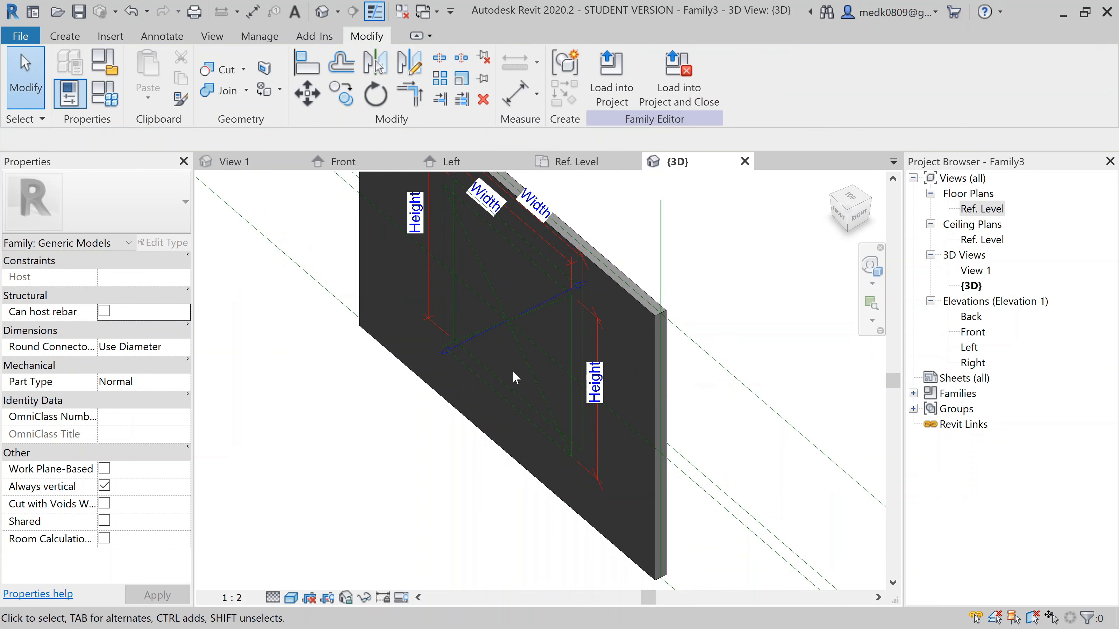
- Associate the front face connector's Height with the Duct Height family parameter
scroll(512, 370, "down", 2)
scroll(484, 366, "up", 2)
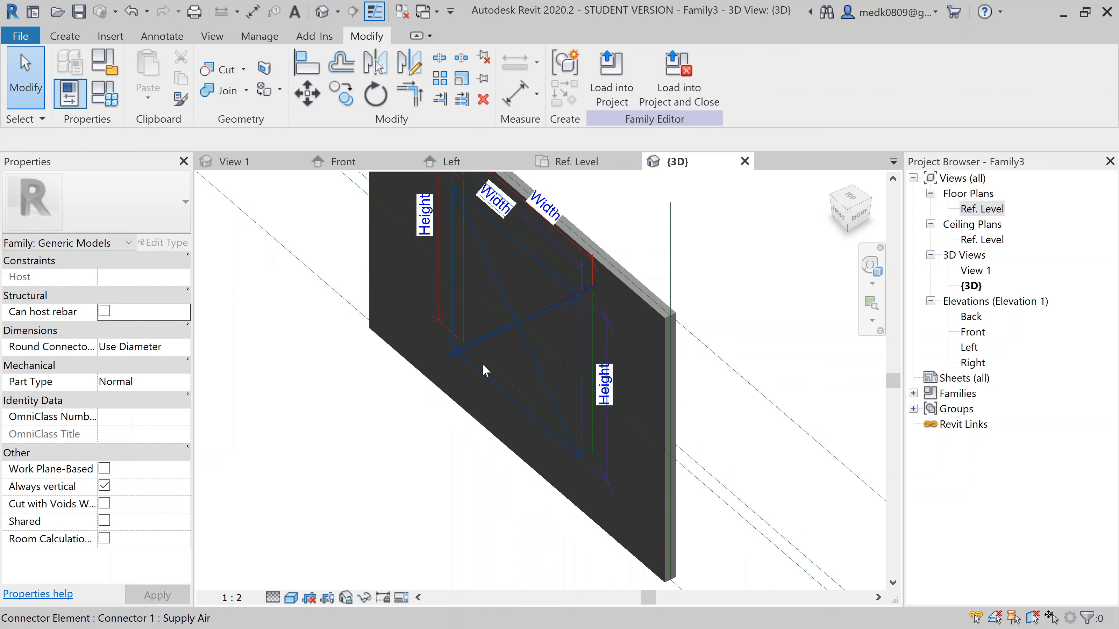
left_click(456, 353)
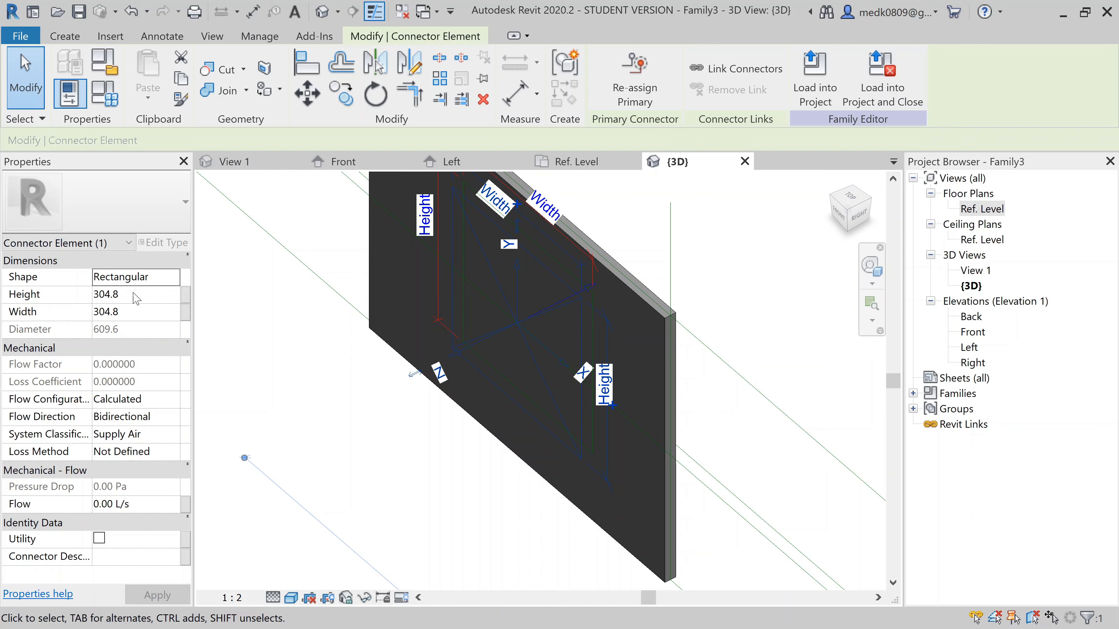
left_click(188, 301)
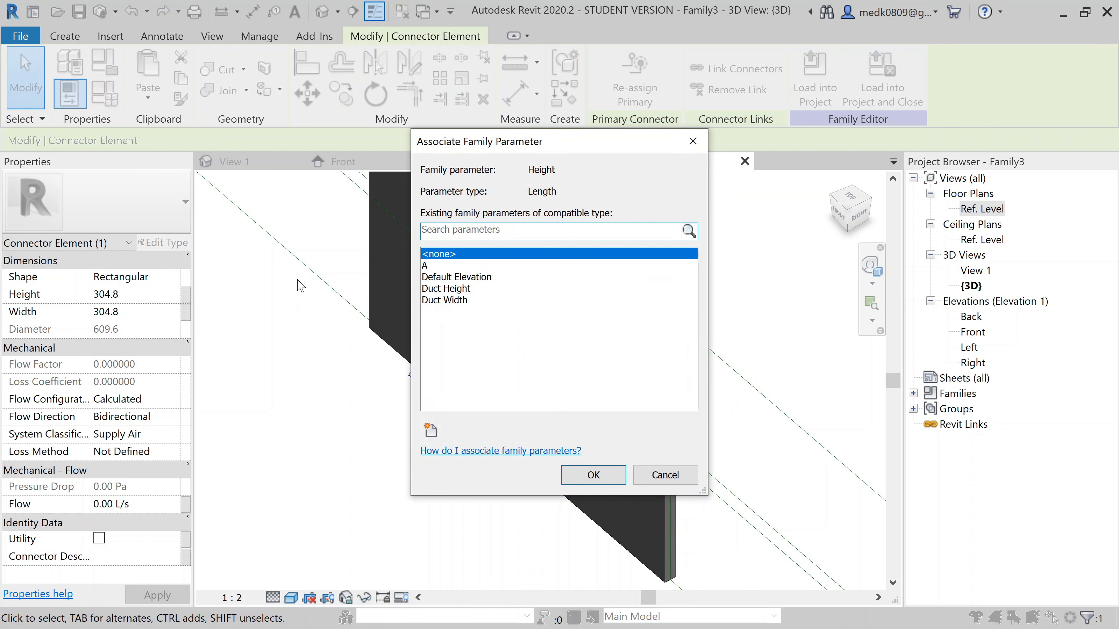
left_click(455, 290)
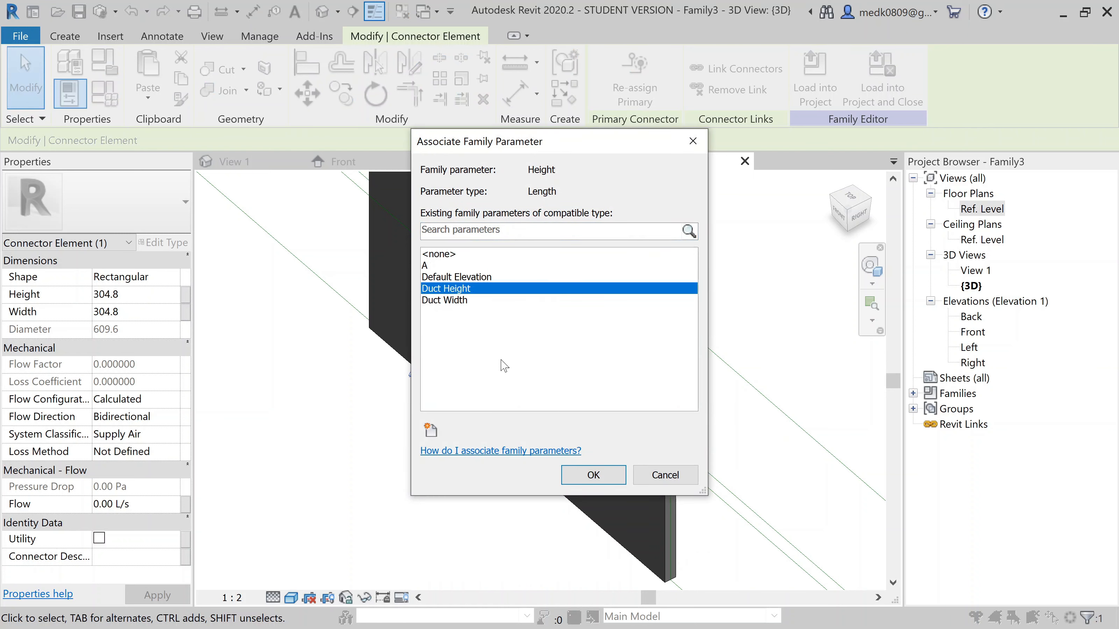
left_click(593, 475)
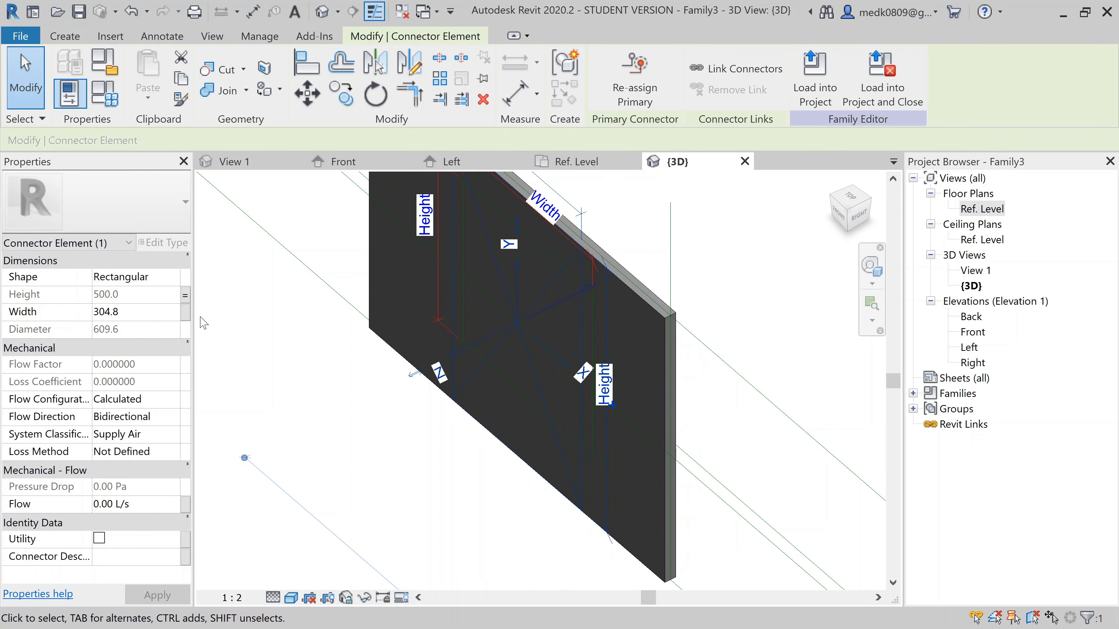
- Associate the front face connector's Width with the Duct Width family parameter and deselect the connector
left_click(184, 313)
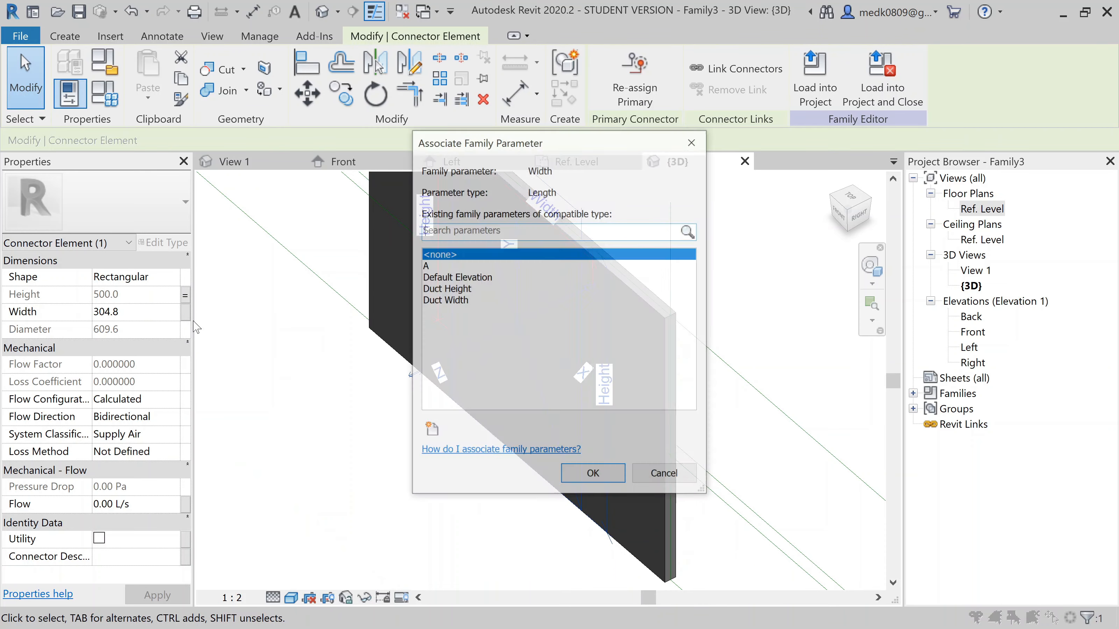
left_click(453, 302)
left_click(614, 480)
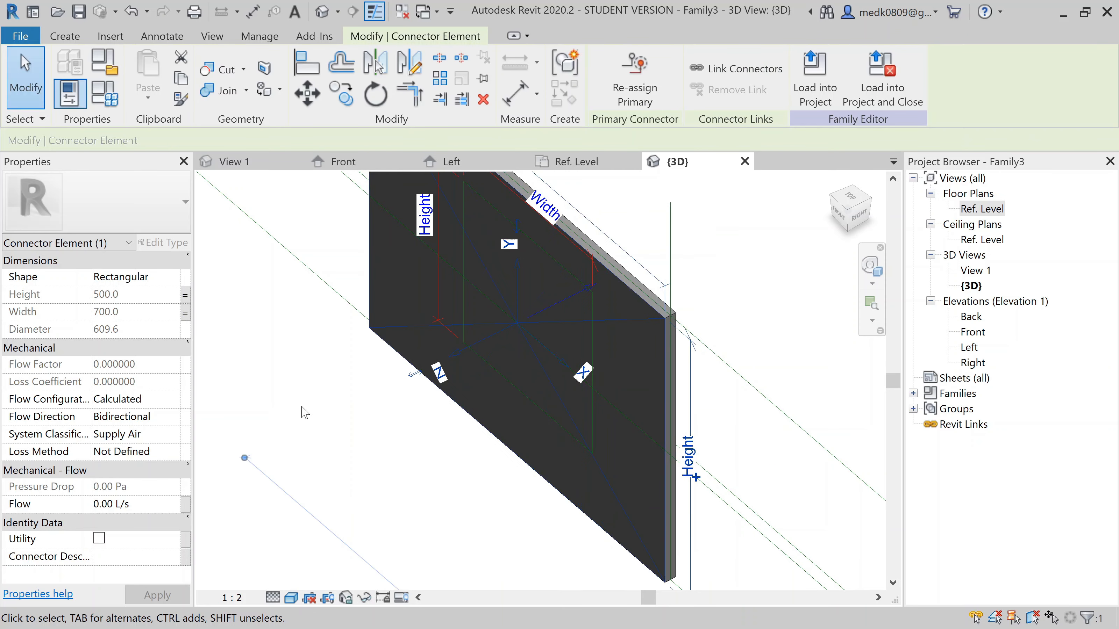
left_click(308, 403)
scroll(312, 403, "down", 1)
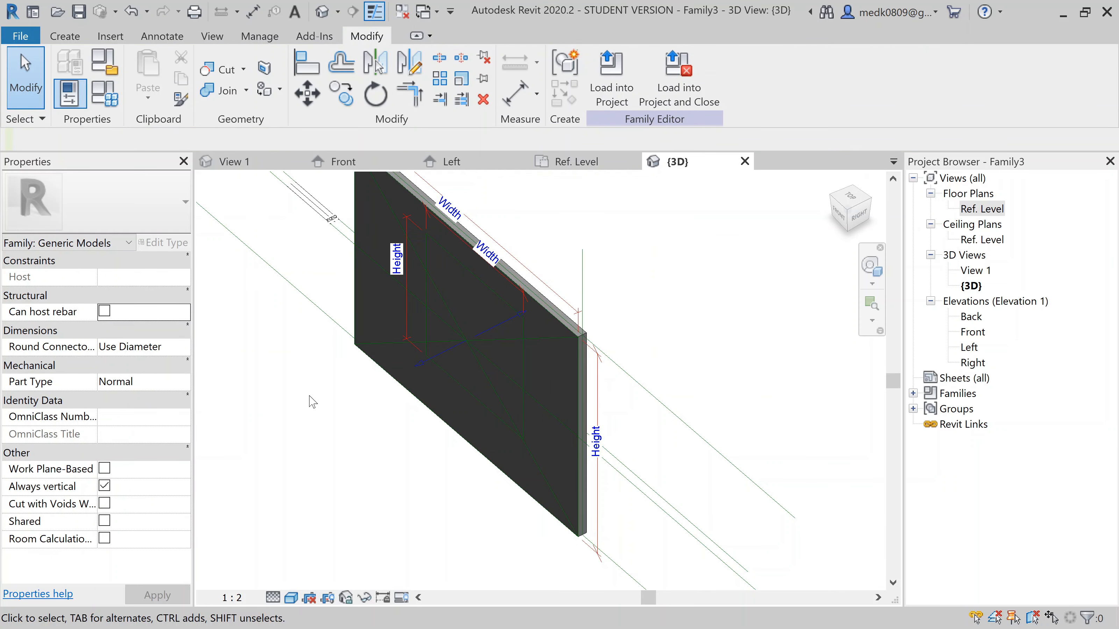
- Associate the back face connector's Height with the Duct Height family parameter
middle_click_drag(539, 377, 388, 396, "shift")
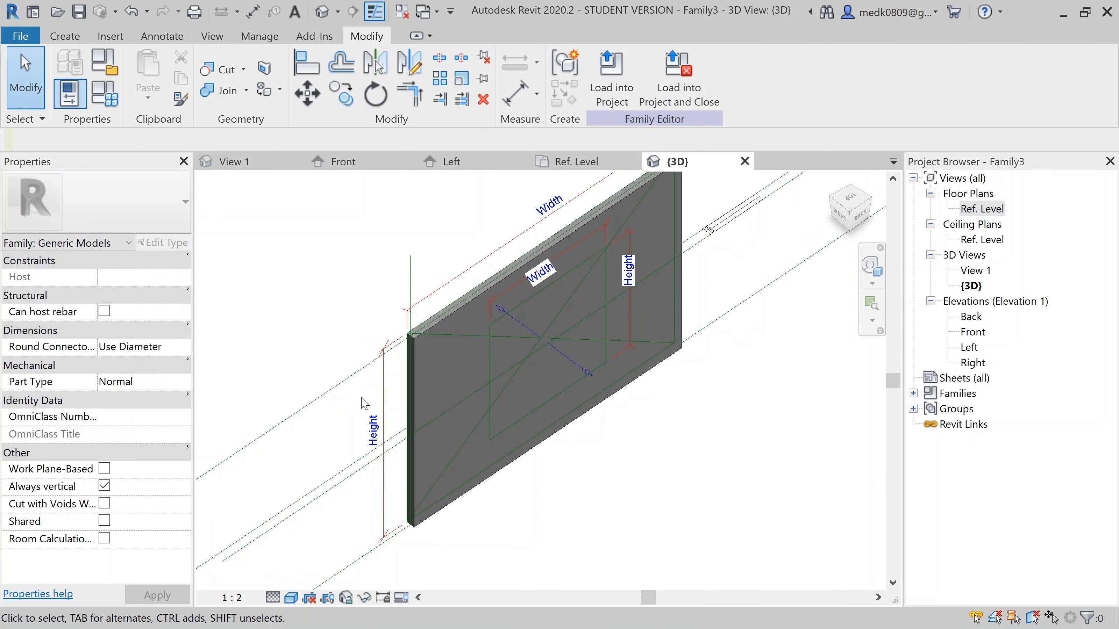
left_click(588, 374)
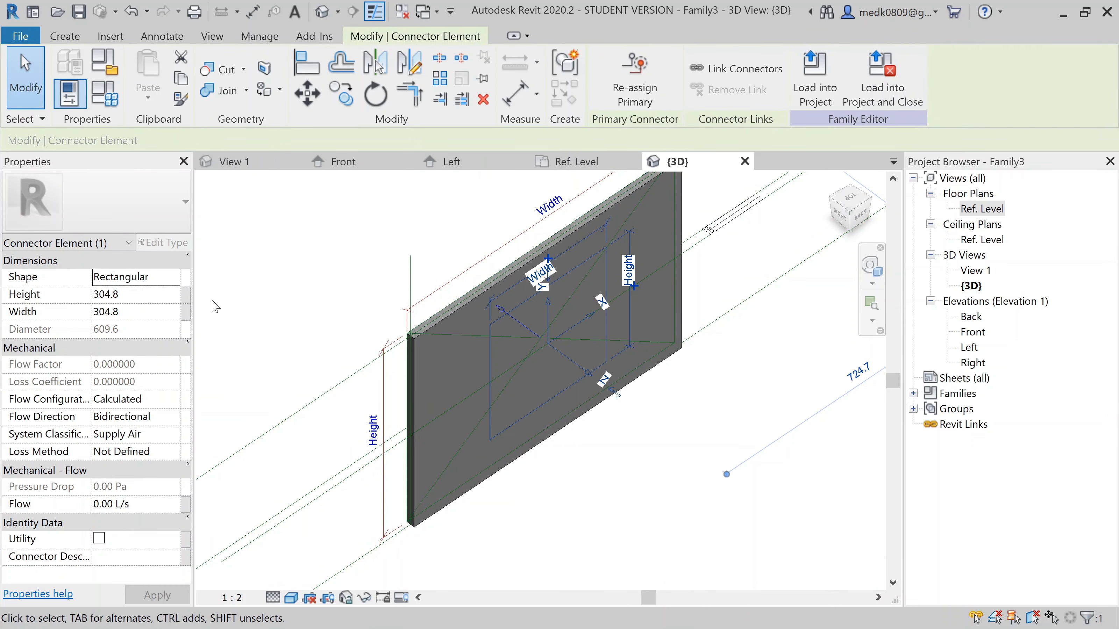
left_click(185, 296)
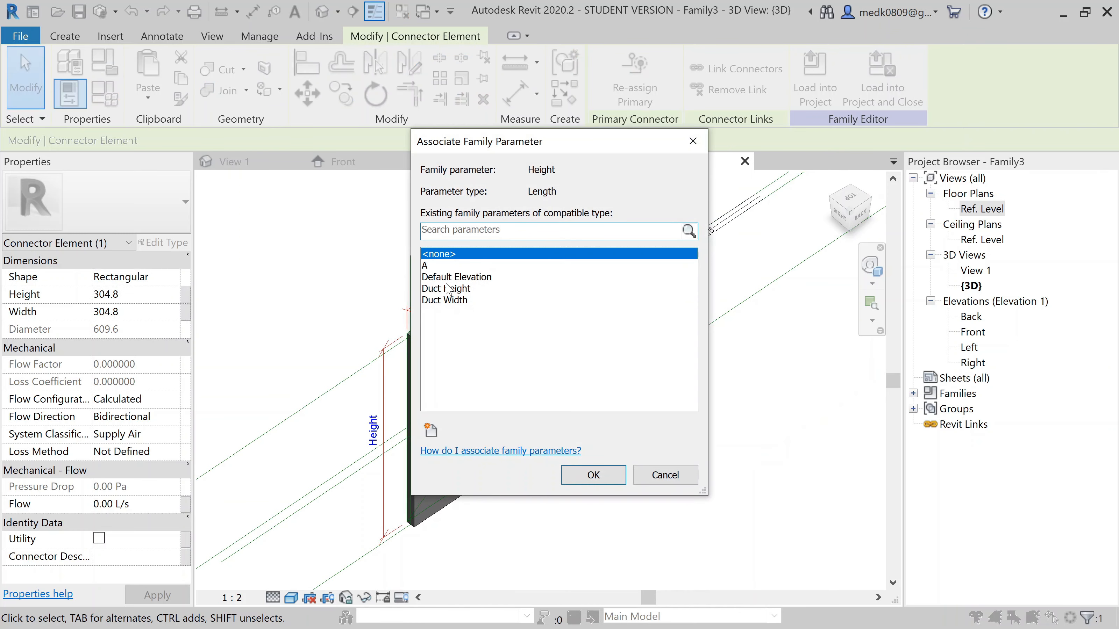
left_click(451, 289)
left_click(577, 475)
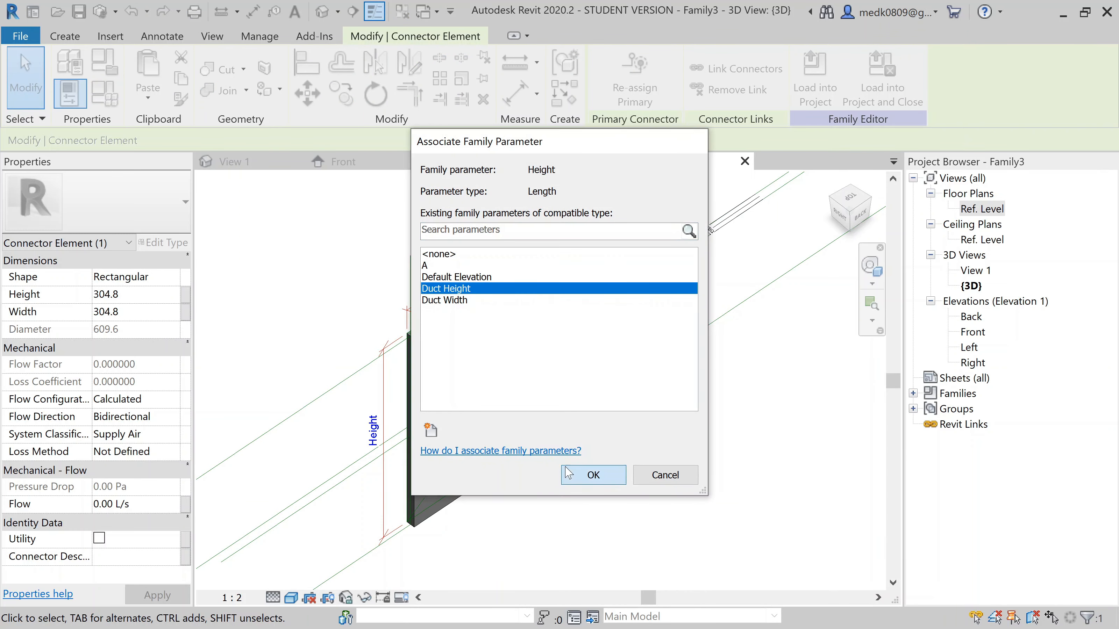
- Associate the back face connector's Width with the Duct Width family parameter and deselect the connector
left_click(185, 314)
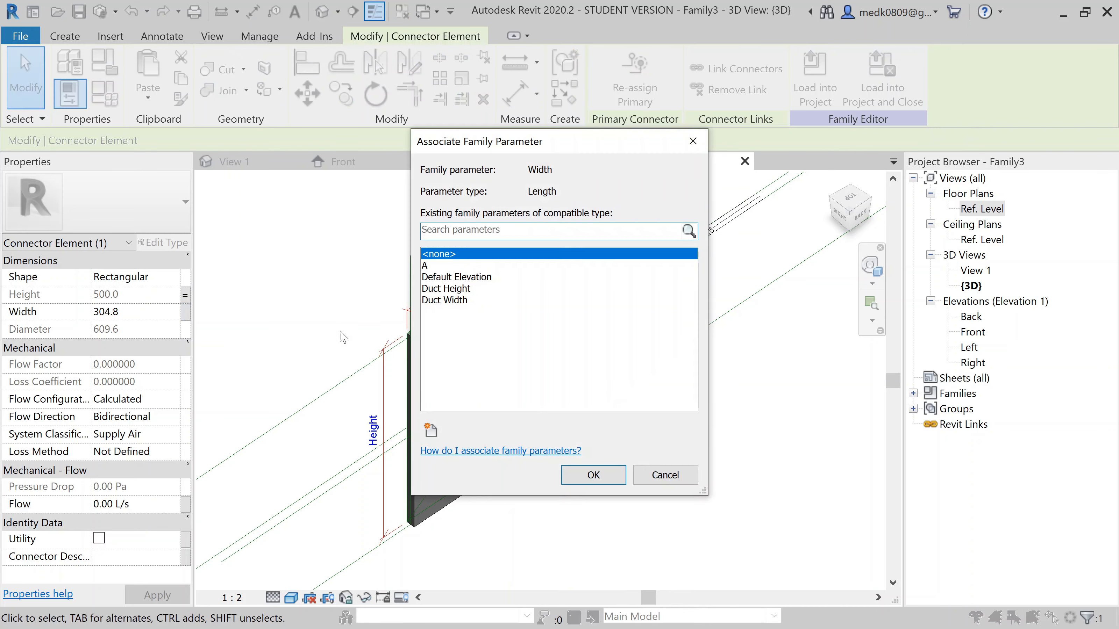
left_click(442, 301)
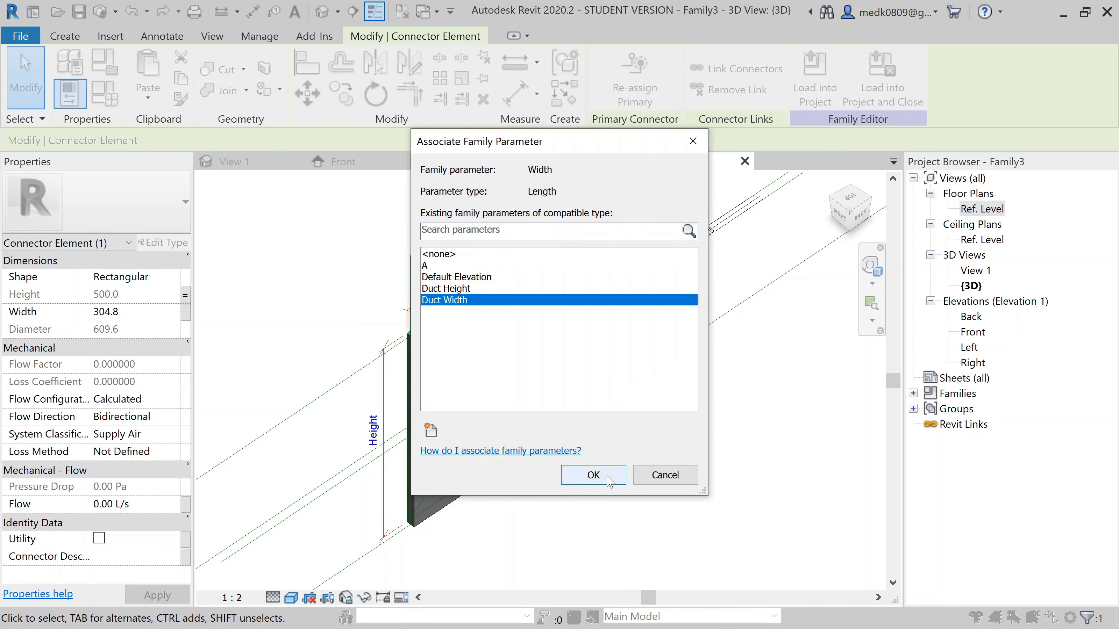
left_click(590, 475)
left_click(295, 230)
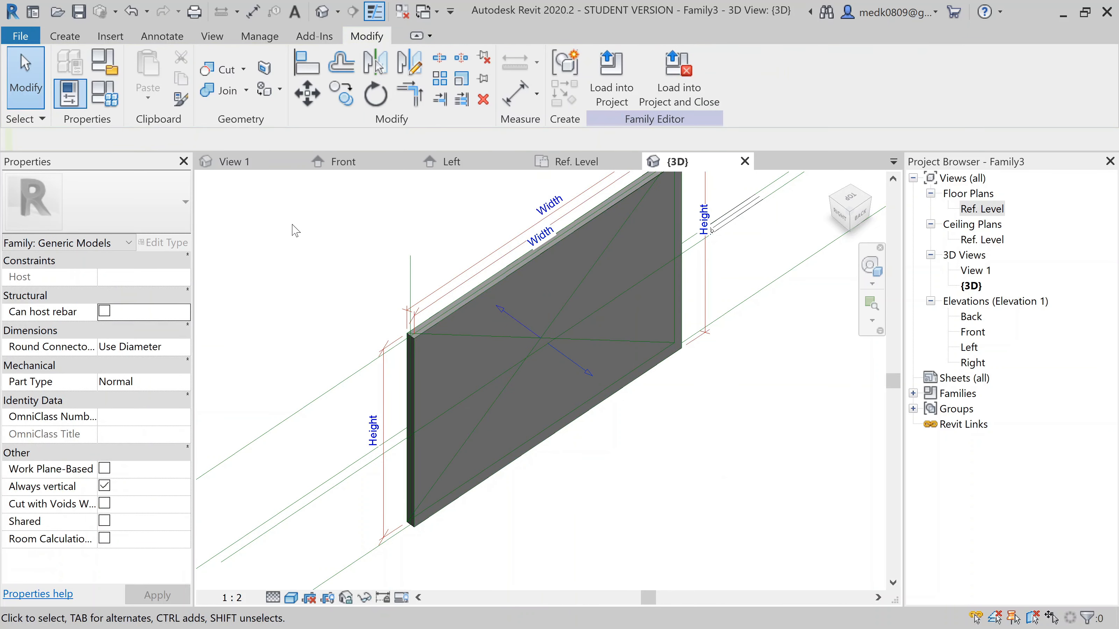
- Turn the 3D view to the duct's other face and set its visual style to Wireframe
middle_click_drag(299, 256, 489, 278, "shift")
scroll(445, 342, "up", 4)
middle_click_drag(522, 335, 553, 306, "shift")
scroll(509, 323, "down", 2)
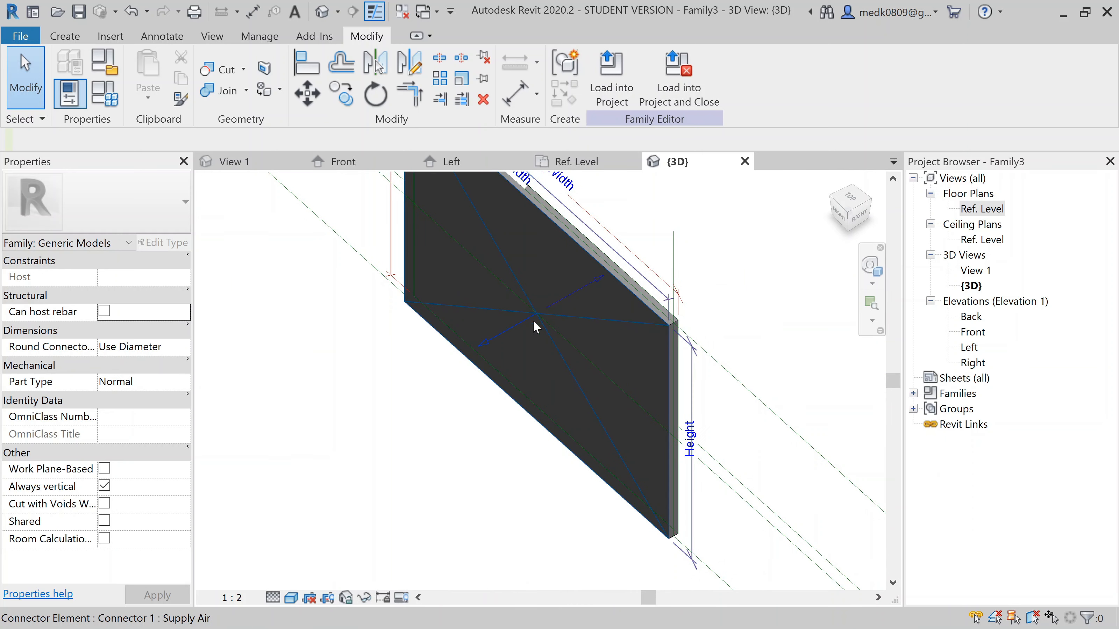
scroll(457, 322, "up", 1)
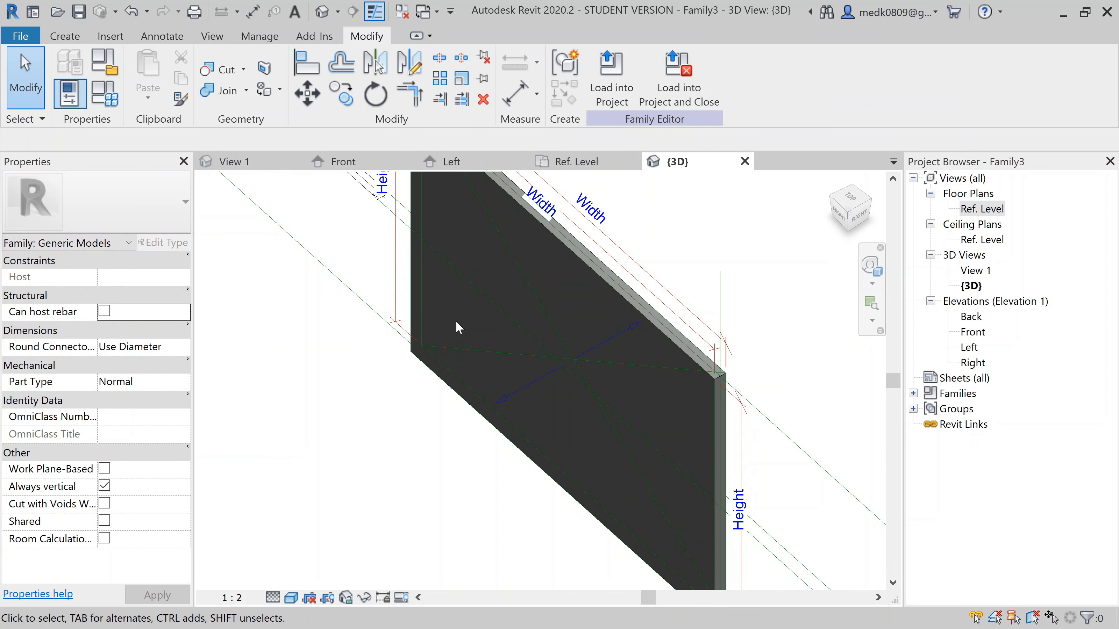
left_click(298, 598)
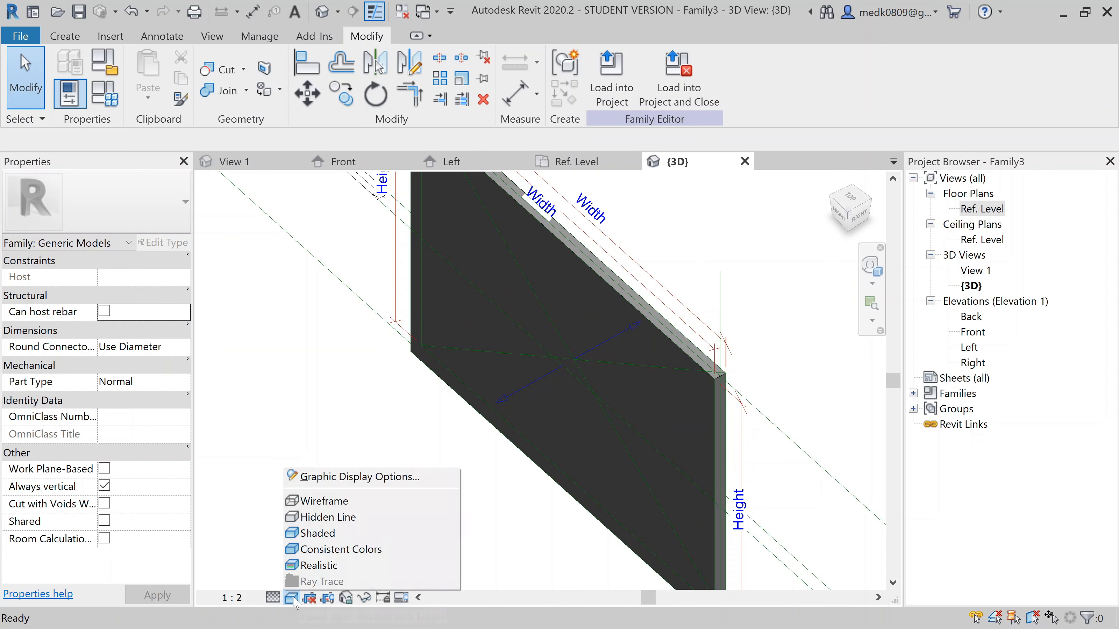
left_click(310, 502)
scroll(411, 454, "up", 2)
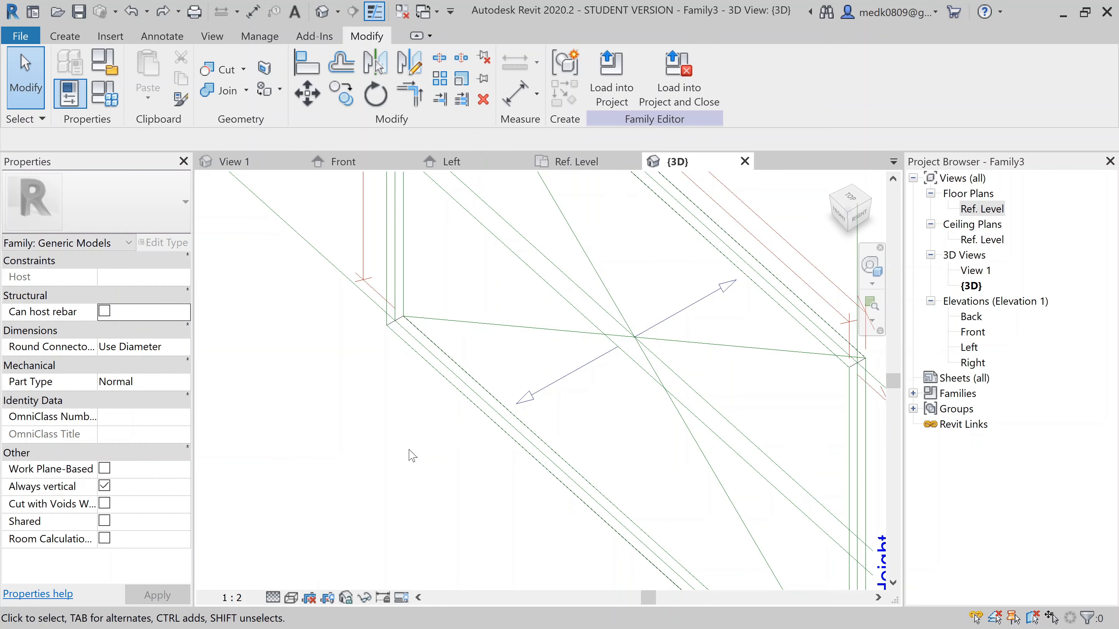
- Make Connector 1 the primary connector and link it to Connector 2 on the opposite face
left_click(530, 404)
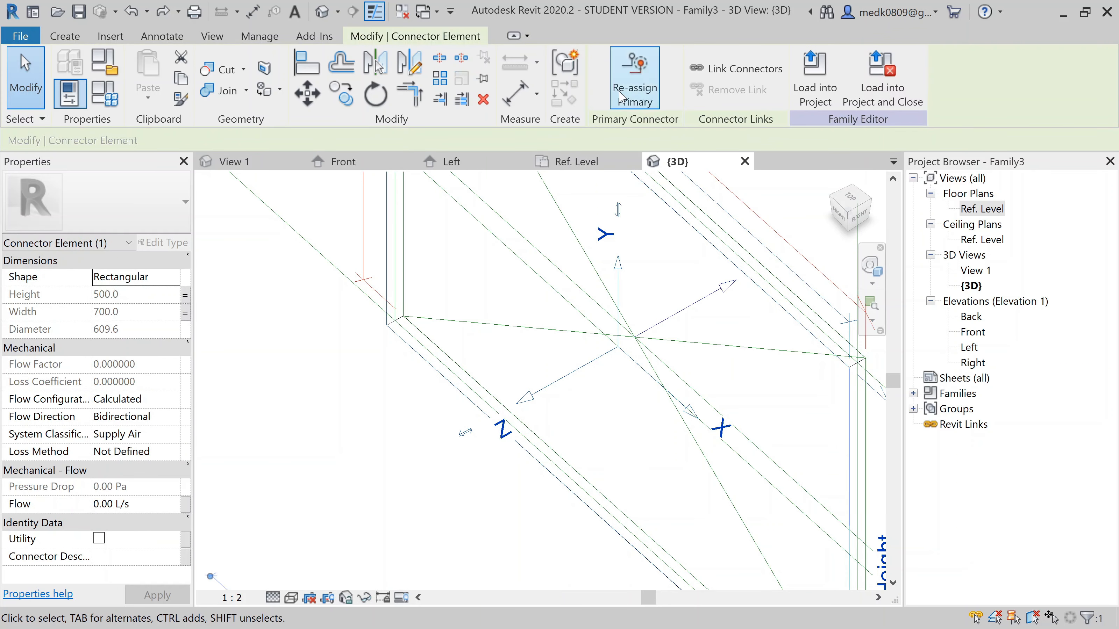
left_click(638, 91)
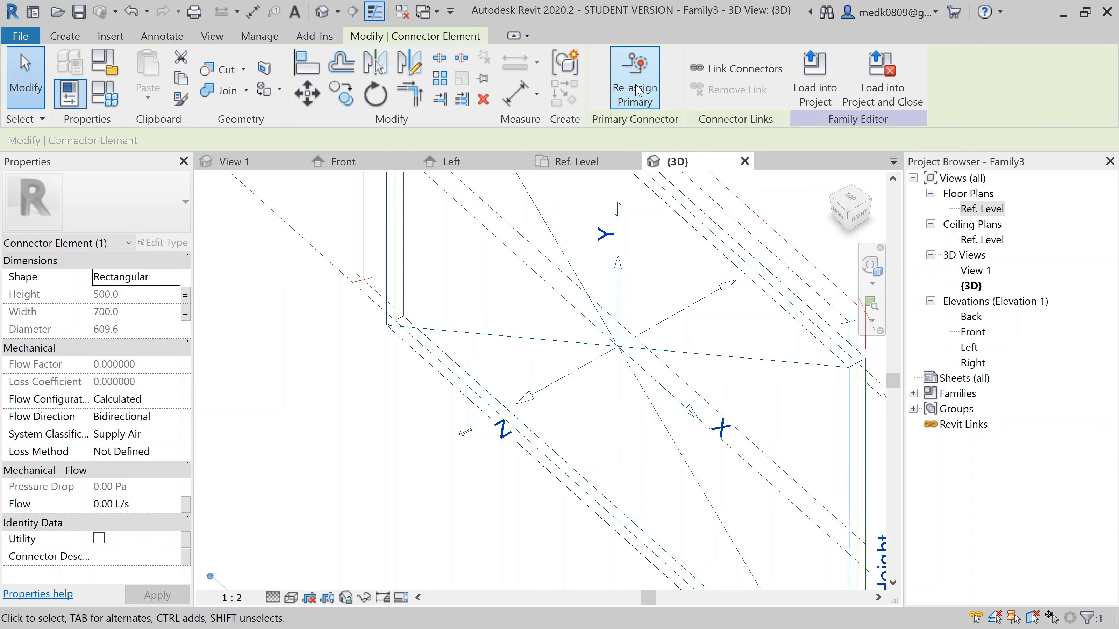
left_click(727, 74)
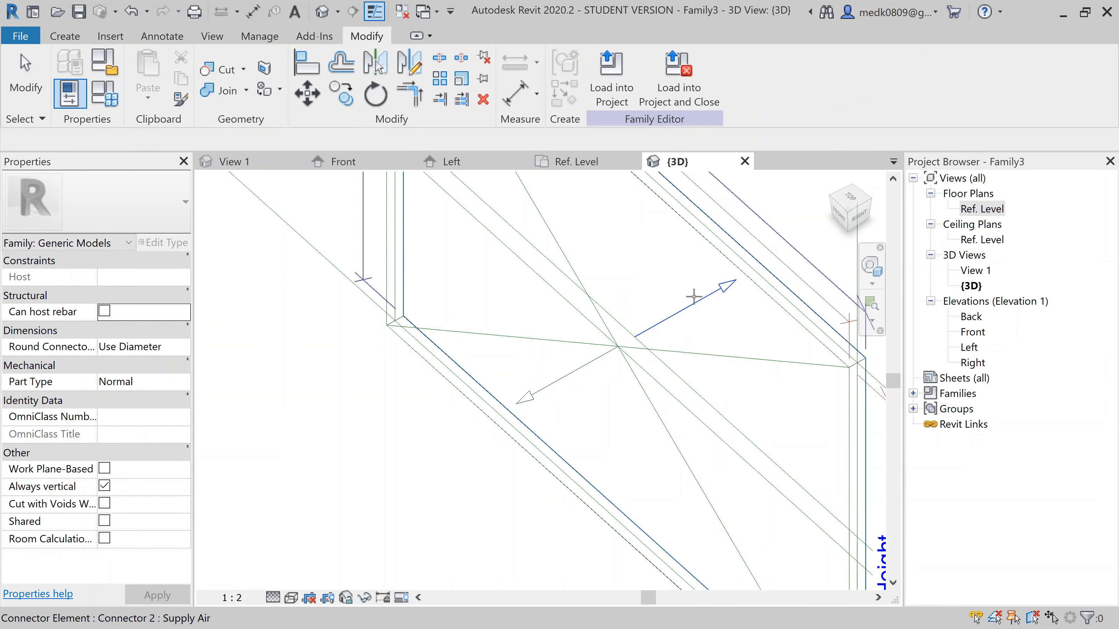
left_click(696, 303)
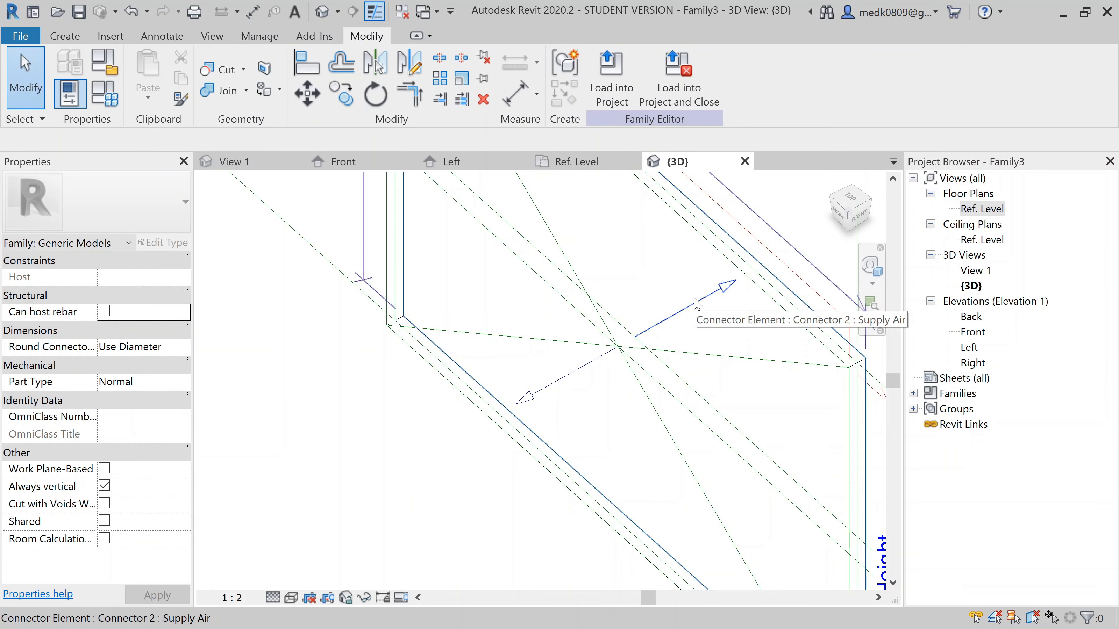
- Select Connector 2, examine the link arrows between the two connectors up close, and clear the selection
scroll(696, 303, "up", 2)
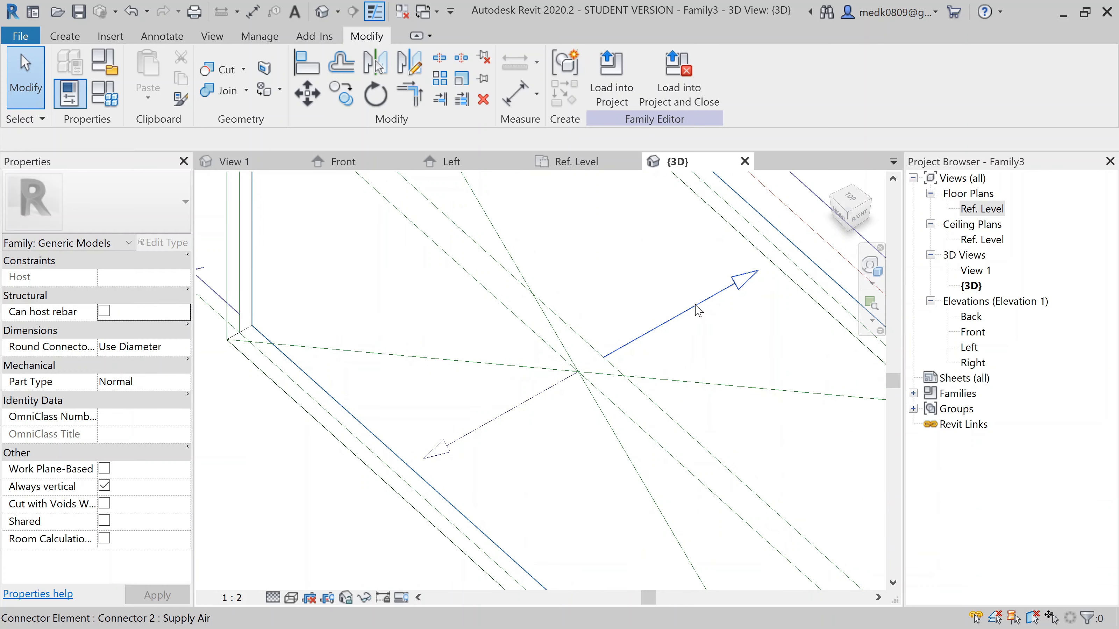
left_click(696, 308)
scroll(595, 353, "up", 2)
scroll(588, 395, "up", 1)
scroll(588, 396, "up", 3)
scroll(613, 359, "up", 2)
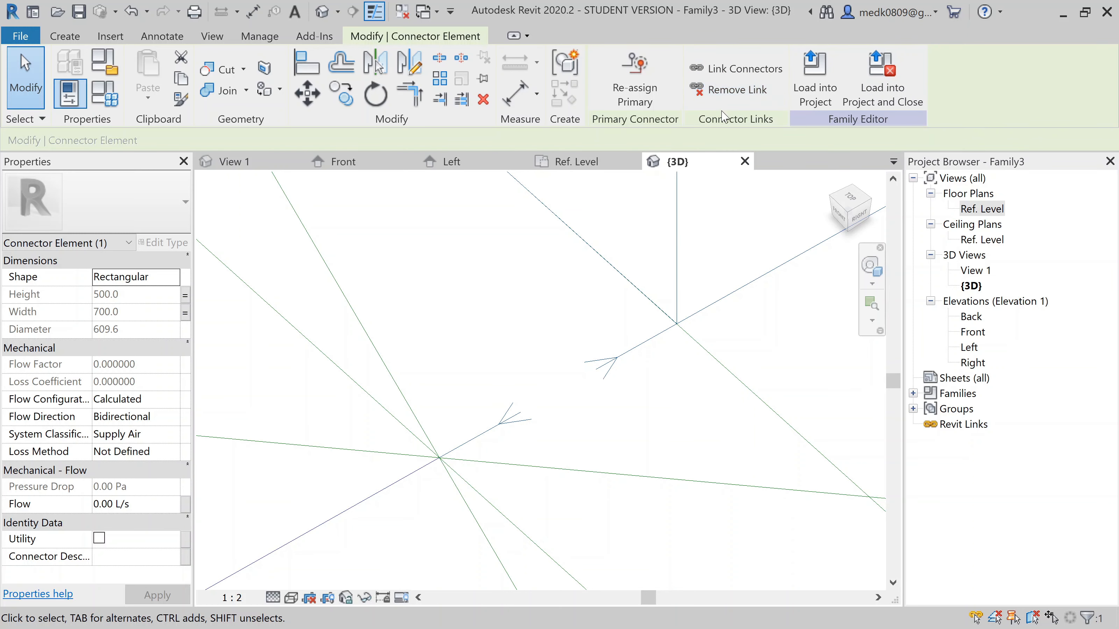
scroll(718, 264, "up", 5)
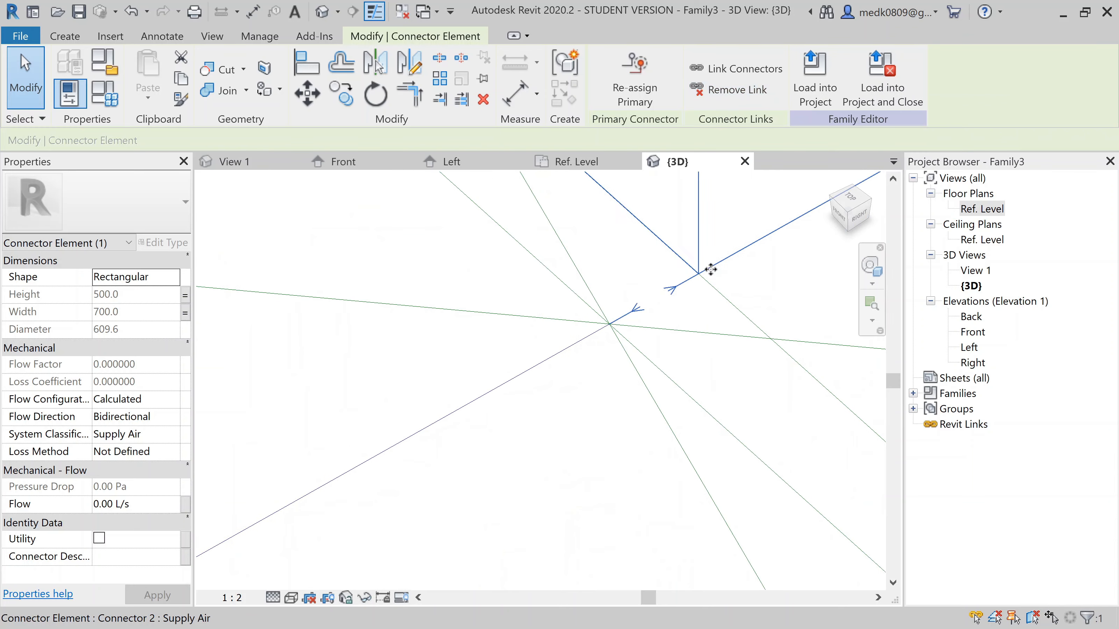
scroll(611, 304, "down", 5)
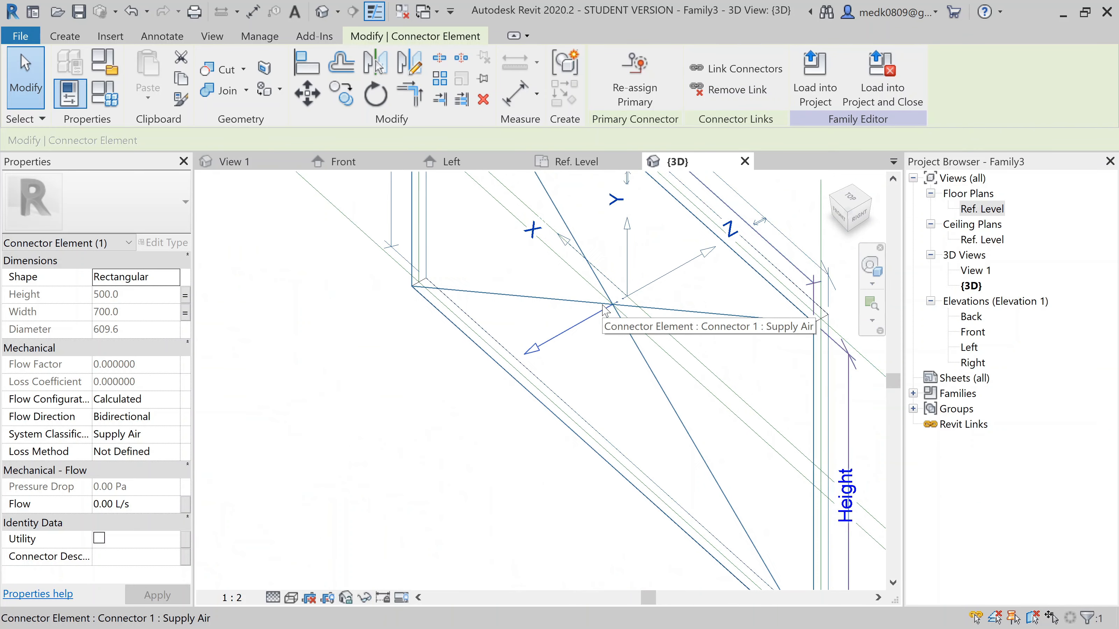
scroll(566, 352, "down", 3)
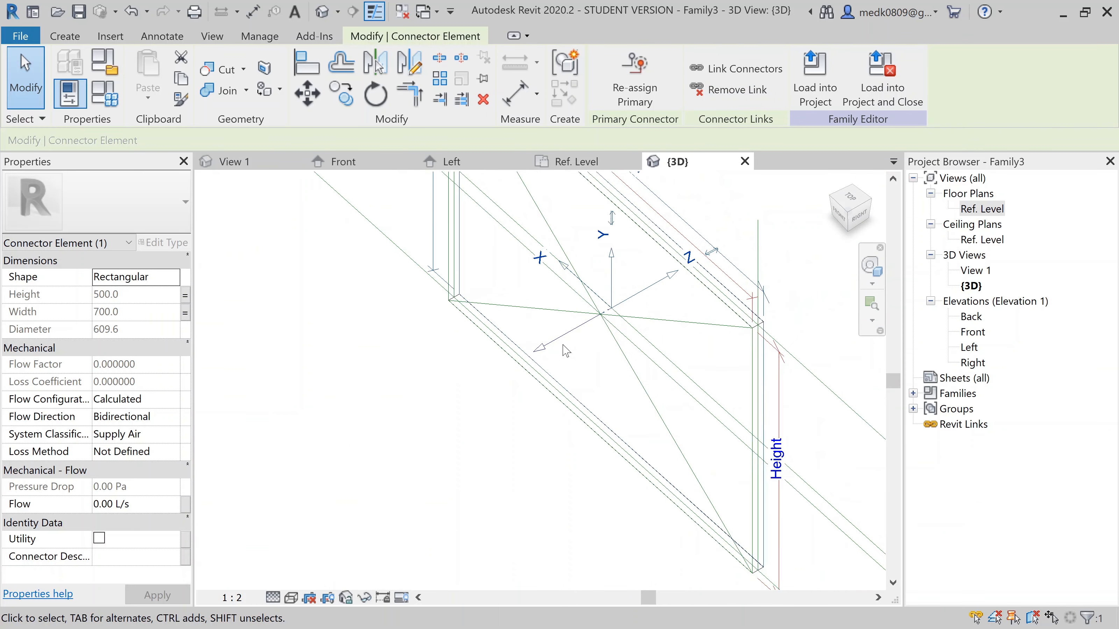
scroll(566, 352, "down", 2)
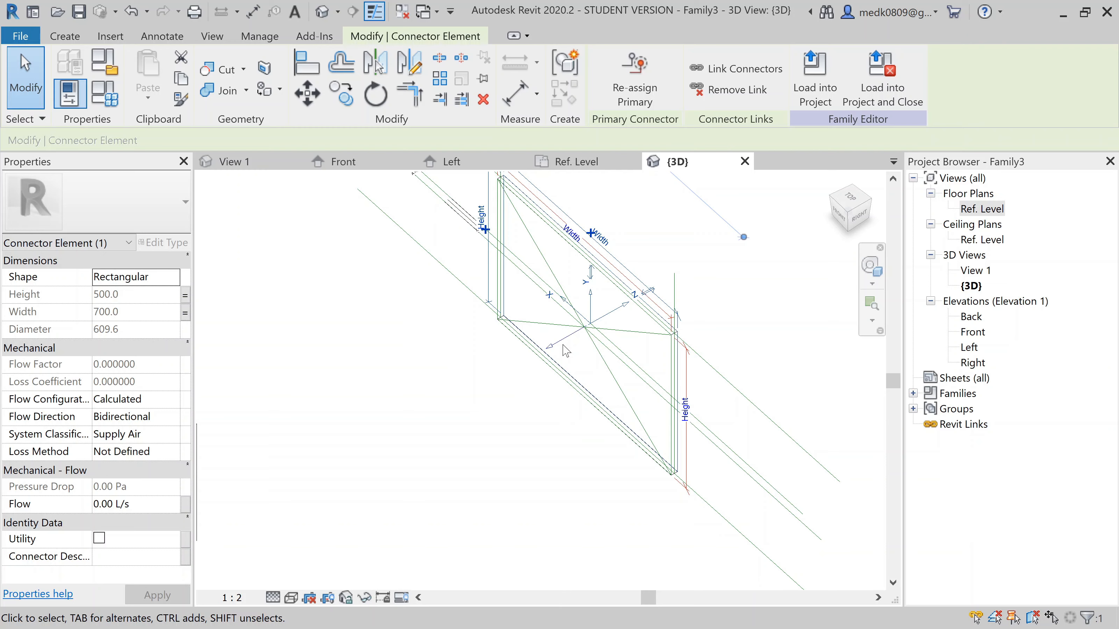
key("Escape")
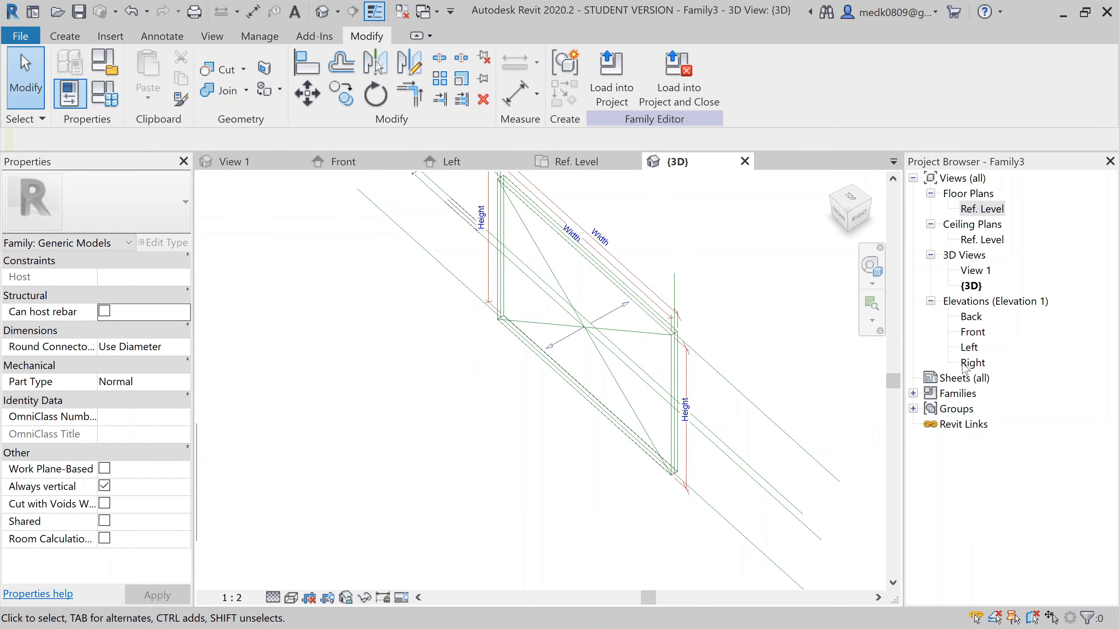
- Open the Left elevation view at the duct's lower end
double_click(969, 348)
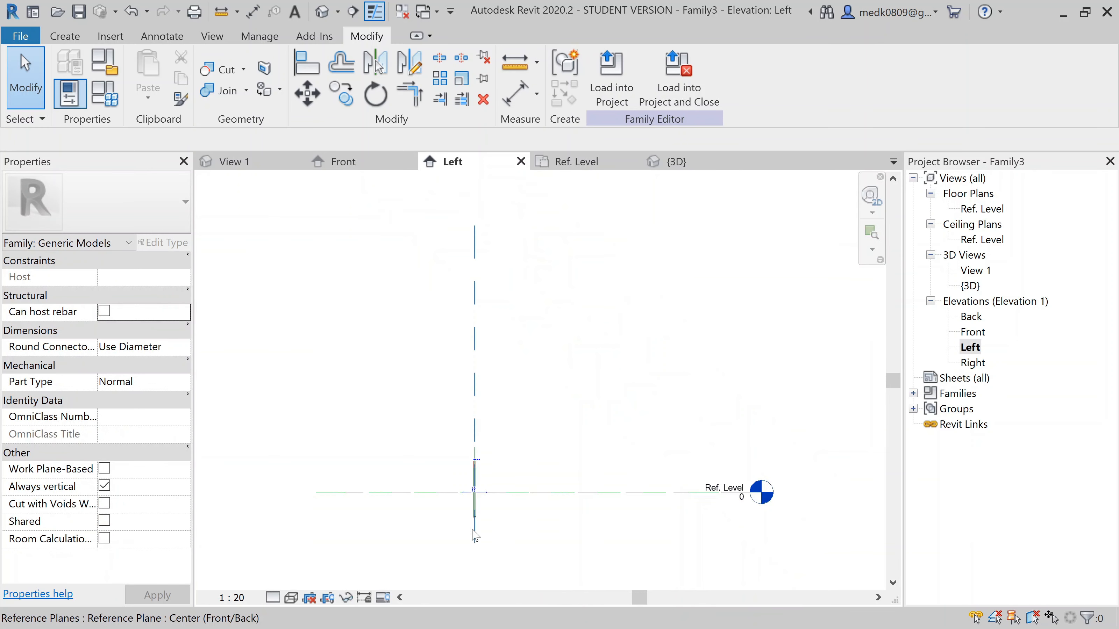
scroll(480, 514, "up", 5)
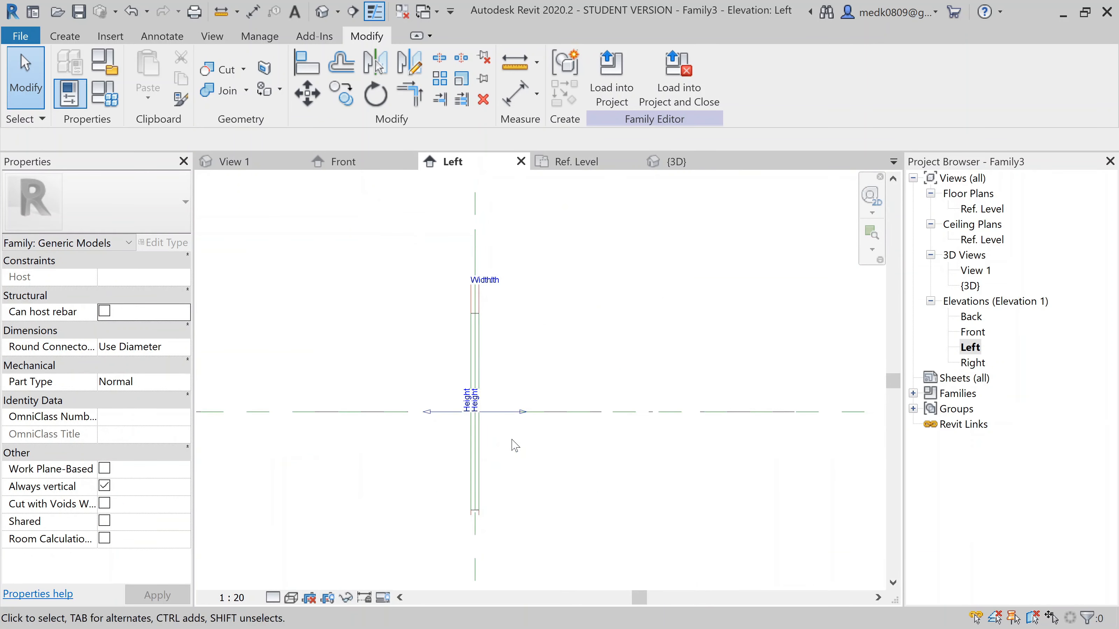
middle_click_drag(562, 462, 651, 356)
scroll(566, 414, "up", 2)
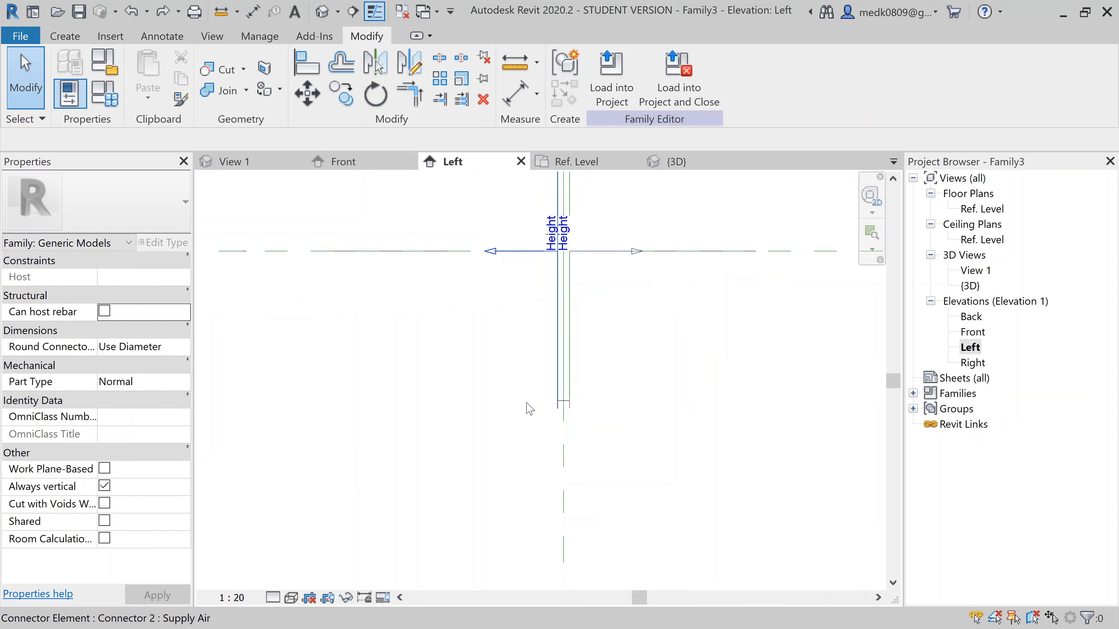
- Sketch an L-shaped extrusion half-profile below the duct, ending on the center plane, about 12.6 mm long, 1.6 mm thick, with a 2 mm lip
left_click(65, 36)
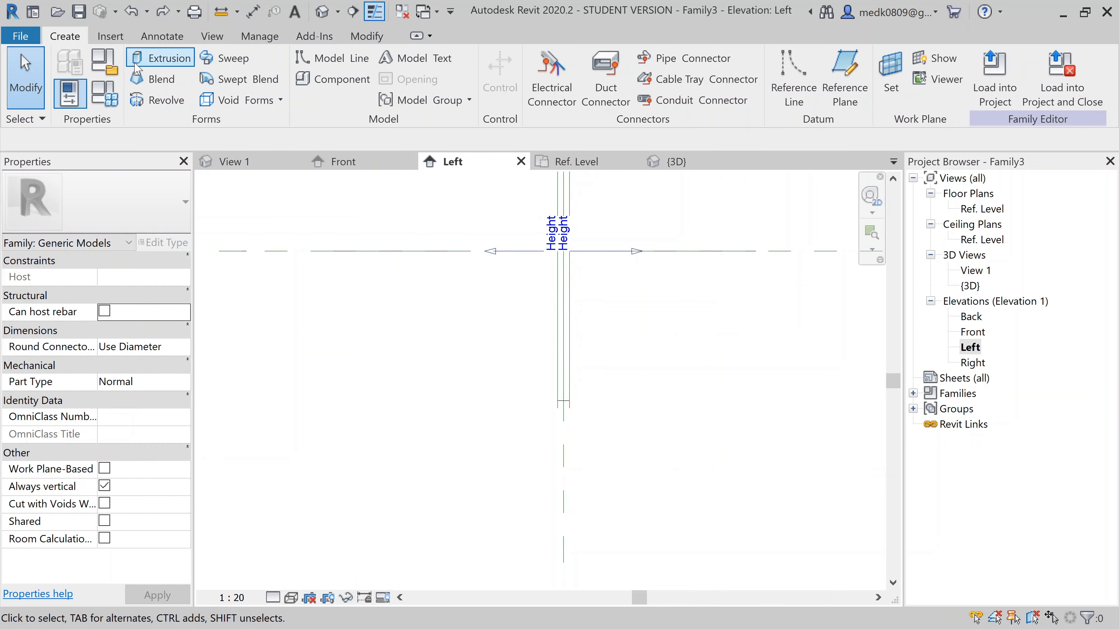
left_click(149, 65)
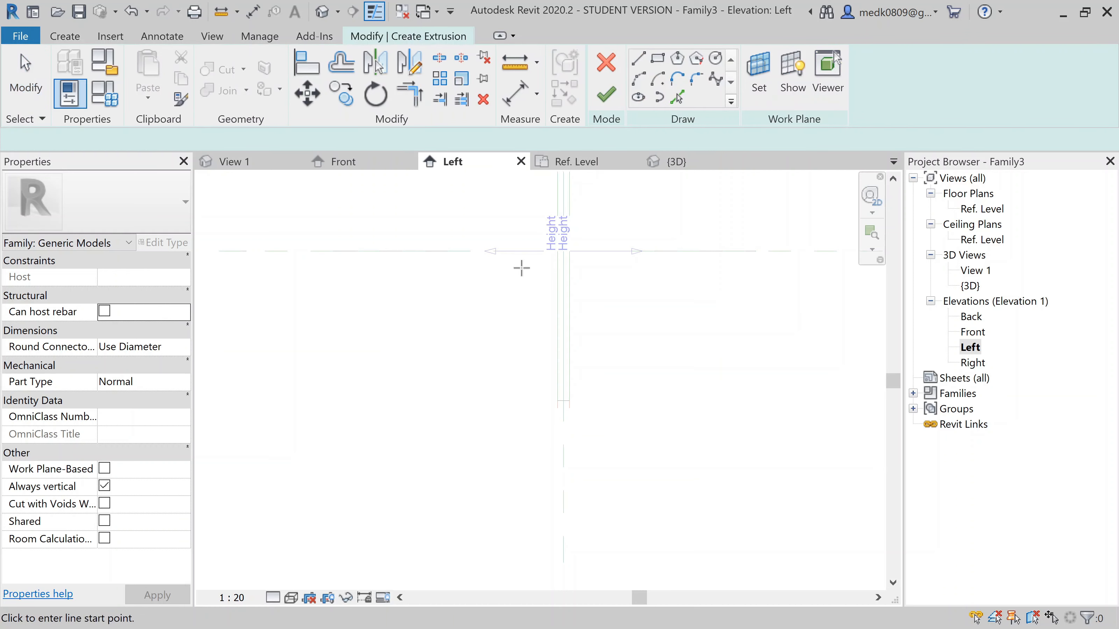
scroll(558, 435, "up", 5)
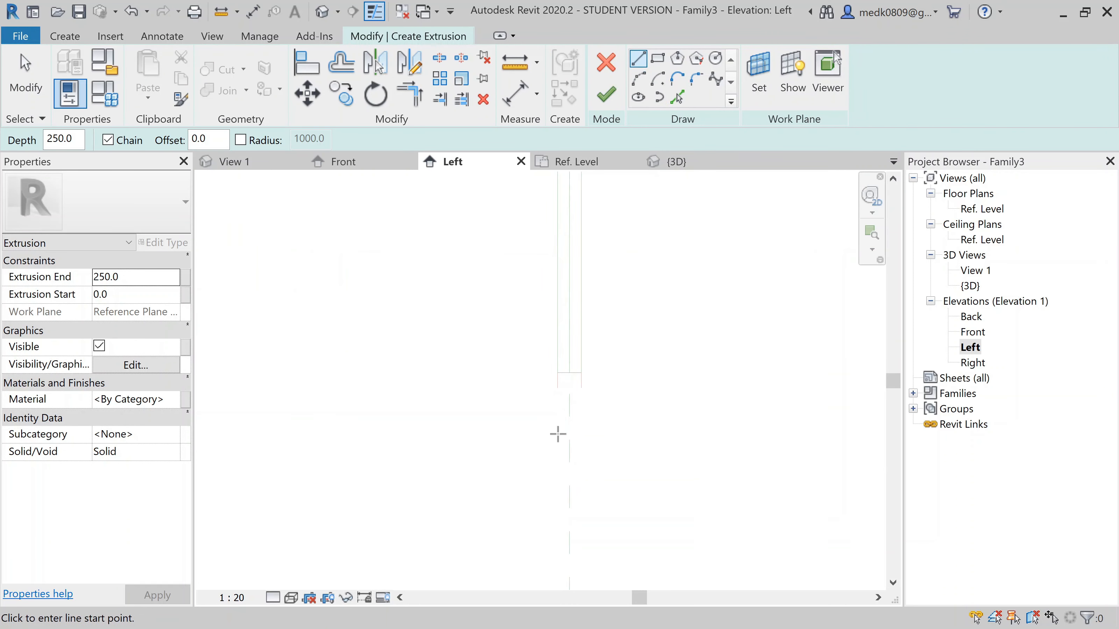
scroll(555, 370, "up", 4)
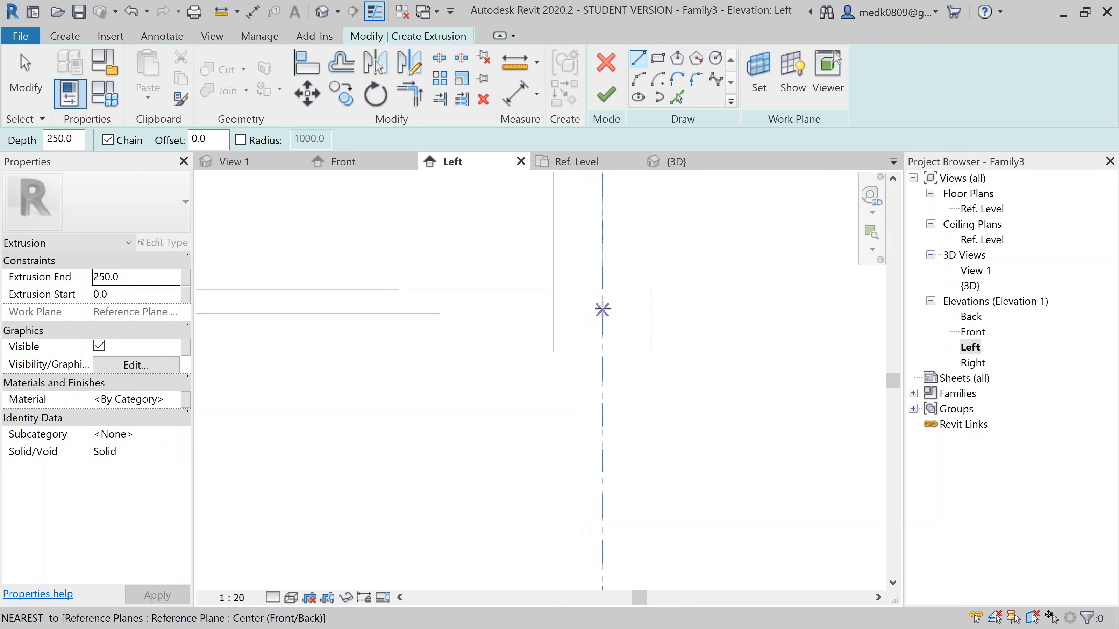
left_click(603, 312)
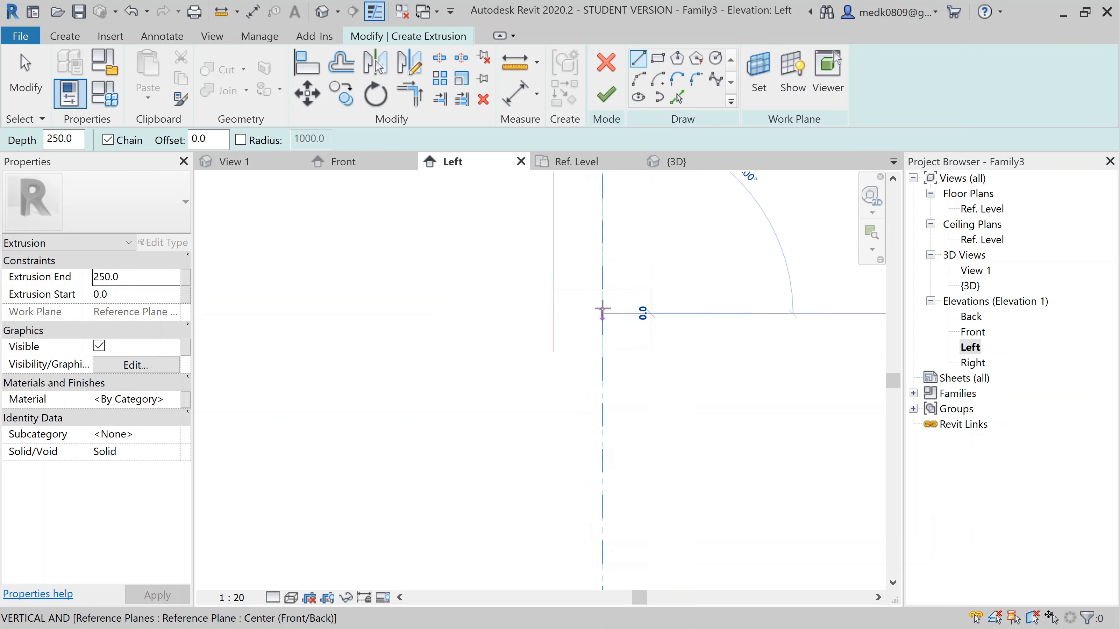
left_click(541, 313)
scroll(541, 332, "up", 4)
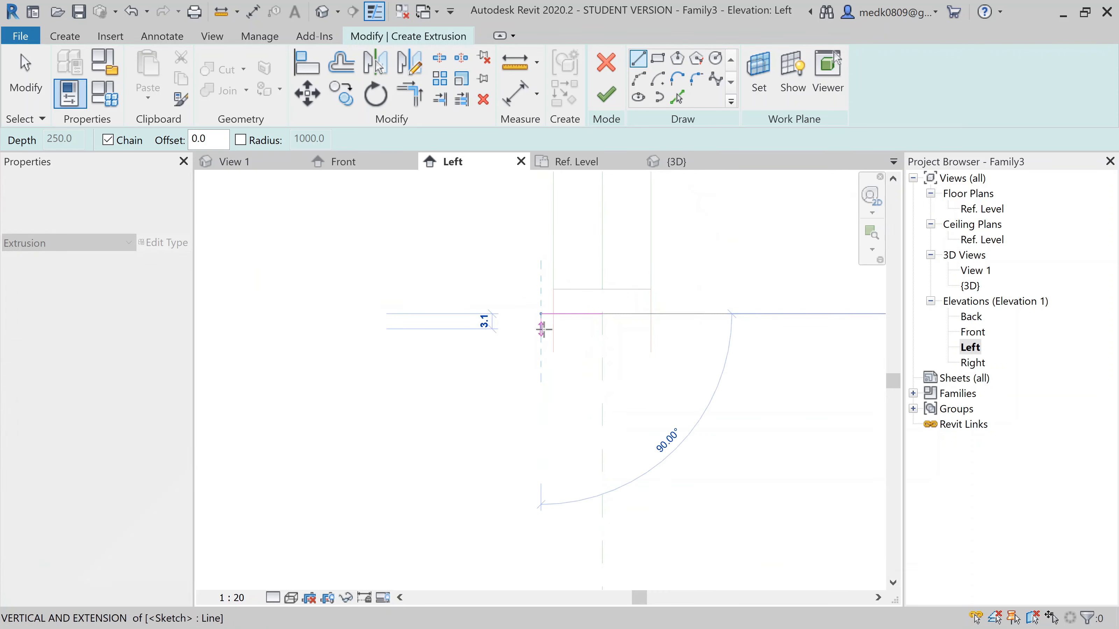
left_click(541, 334)
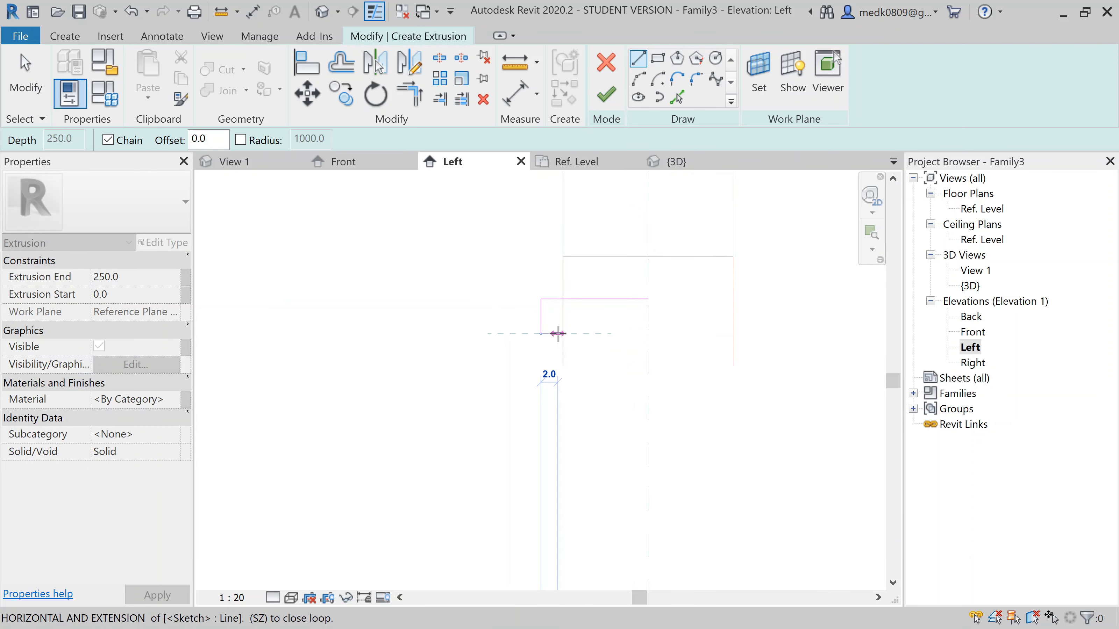
left_click(558, 333)
scroll(558, 313, "up", 3)
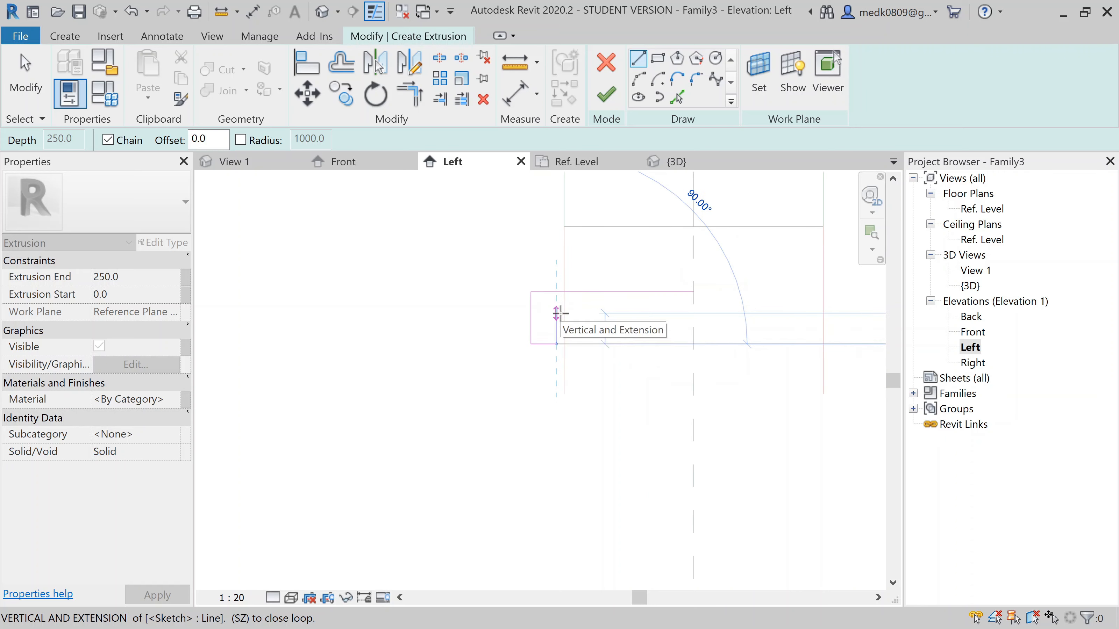
left_click(556, 312)
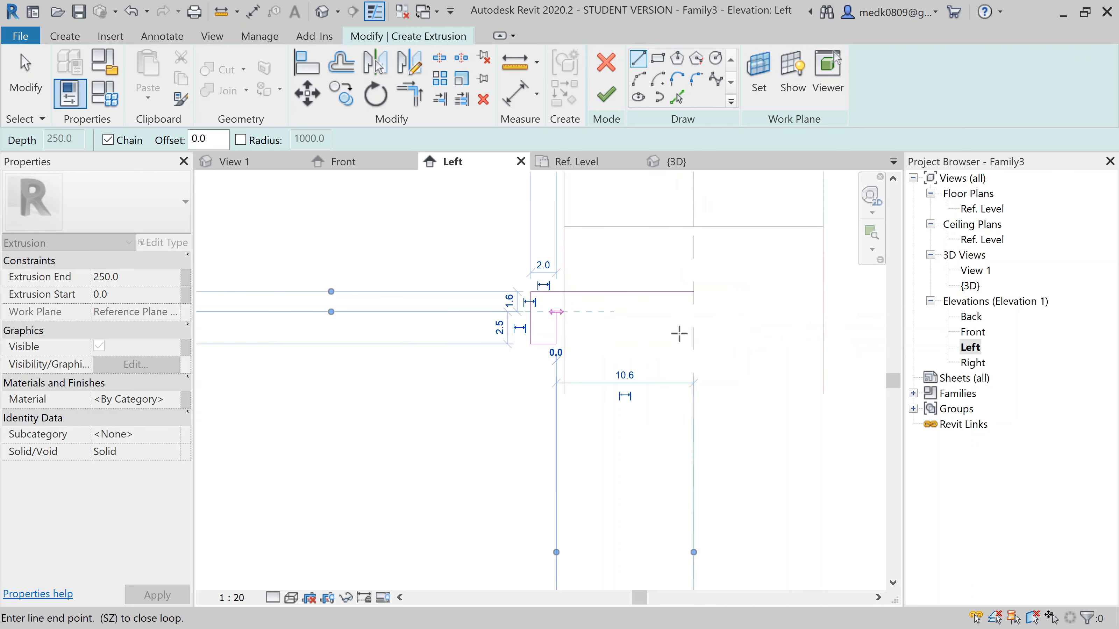
left_click(694, 312)
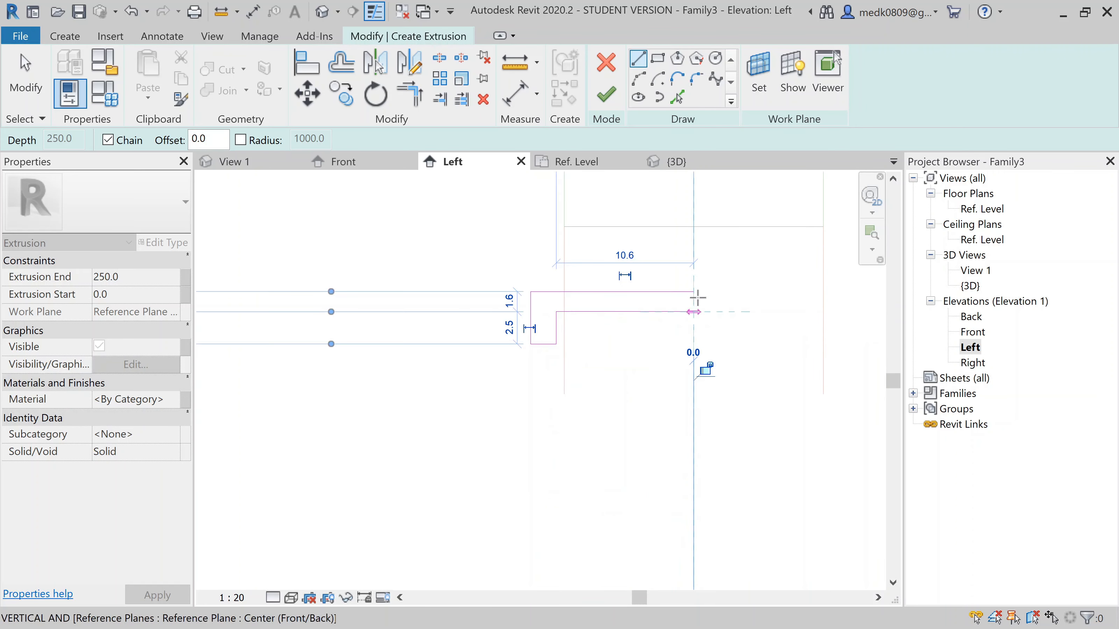
left_click(693, 292)
key("Escape")
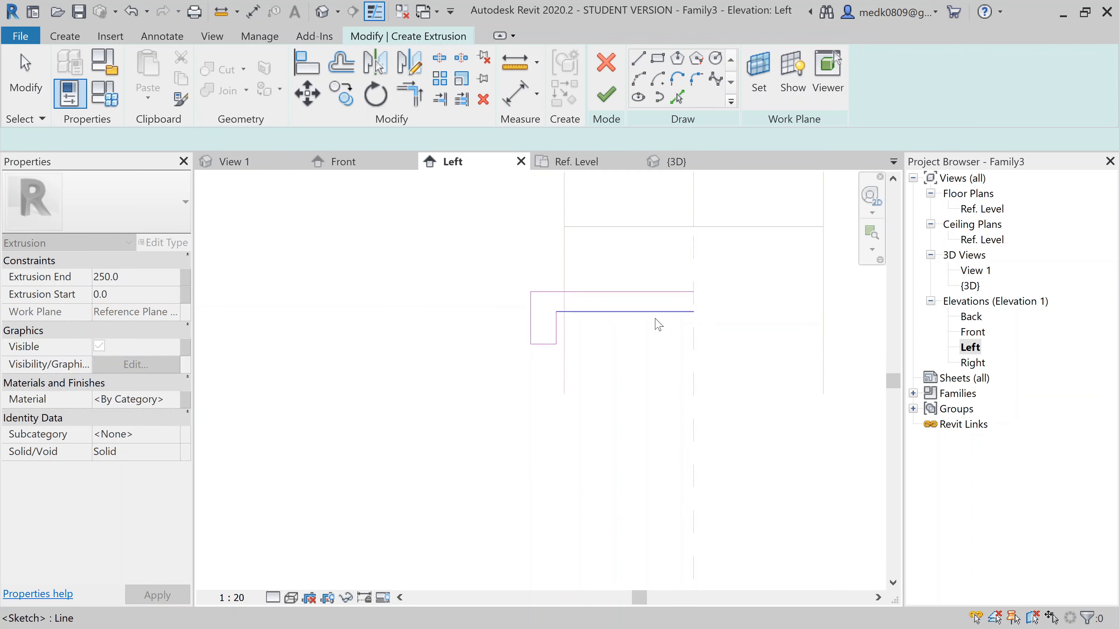
- Mirror the half-profile about the Center (Front/Back) reference plane and finish the extrusion sketch
middle_click_drag(659, 324, 554, 347)
key("Escape")
mouse_move(331, 271)
left_mouse_down()
mouse_move(460, 357)
mouse_move(610, 414)
left_mouse_up()
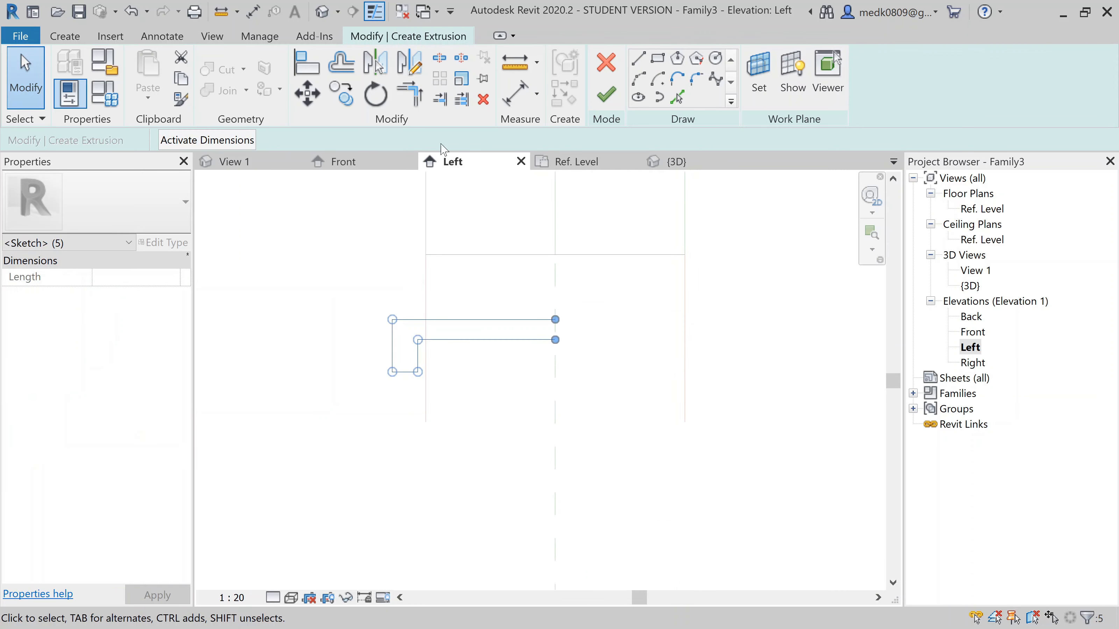
left_click(375, 61)
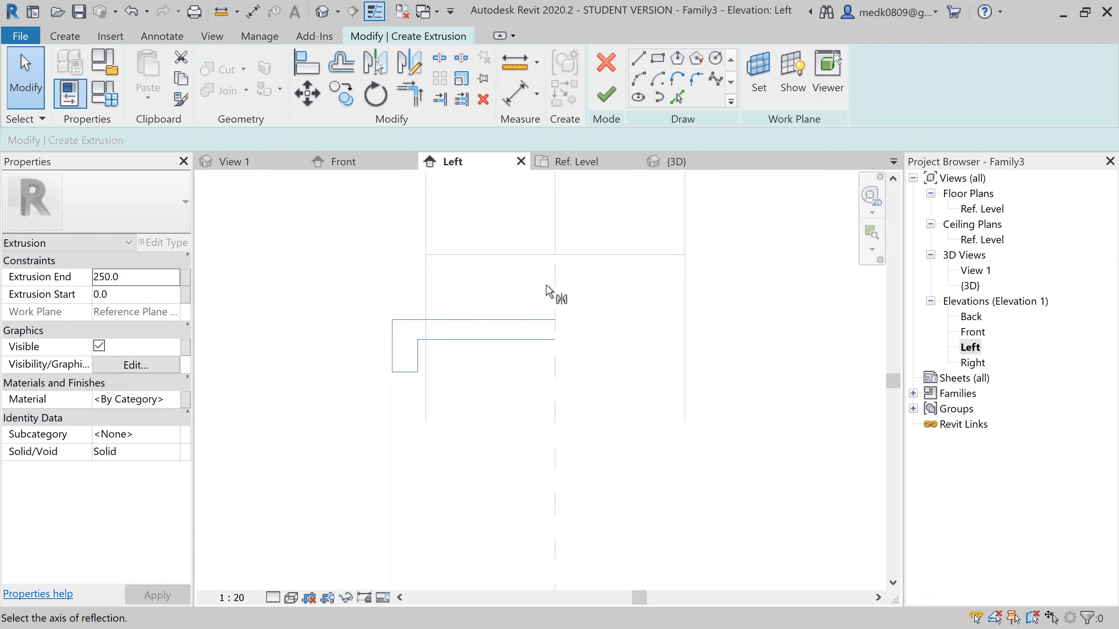
left_click(556, 306)
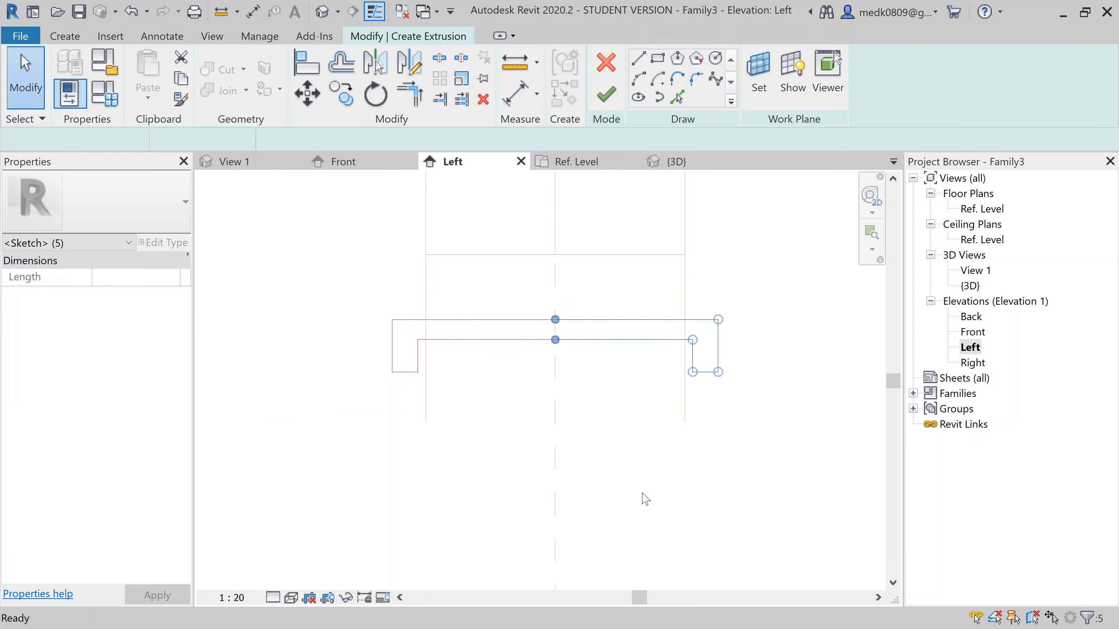
scroll(645, 499, "down", 5)
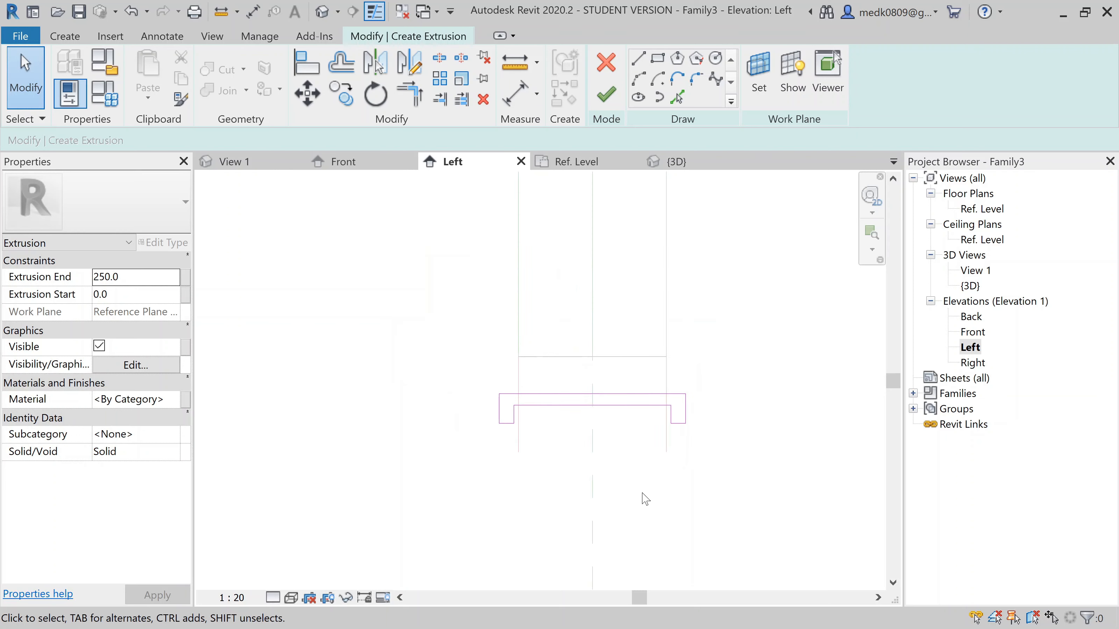
scroll(628, 468, "up", 4)
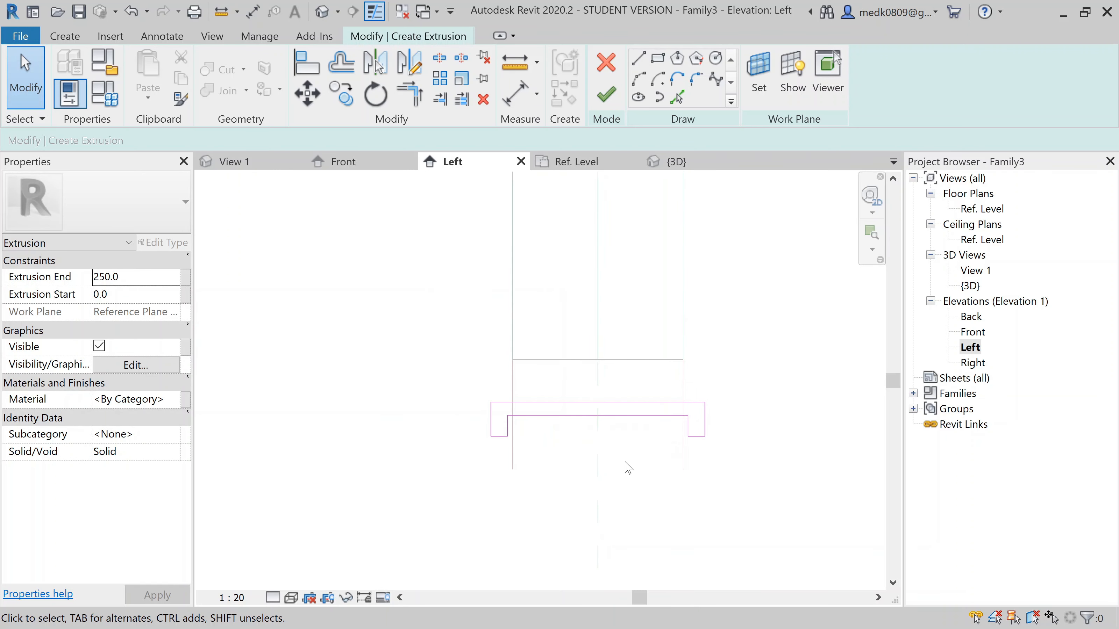
left_click(607, 99)
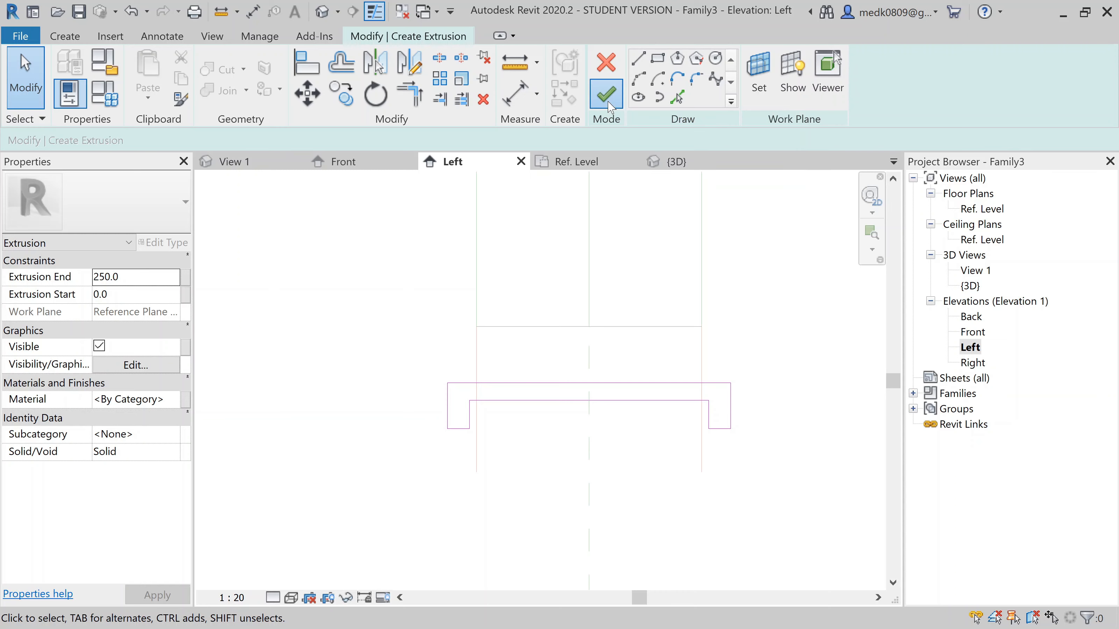
- Clear the selection, open the Ref. Level floor plan, and examine the channel extrusion's two ends against the duct
left_click(782, 351)
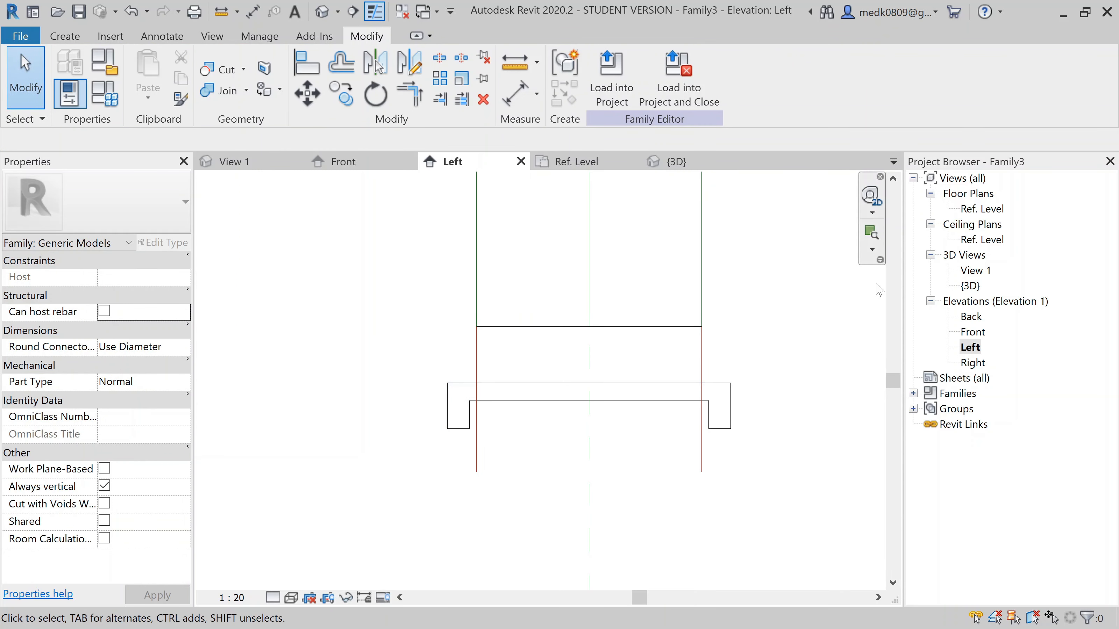
double_click(981, 209)
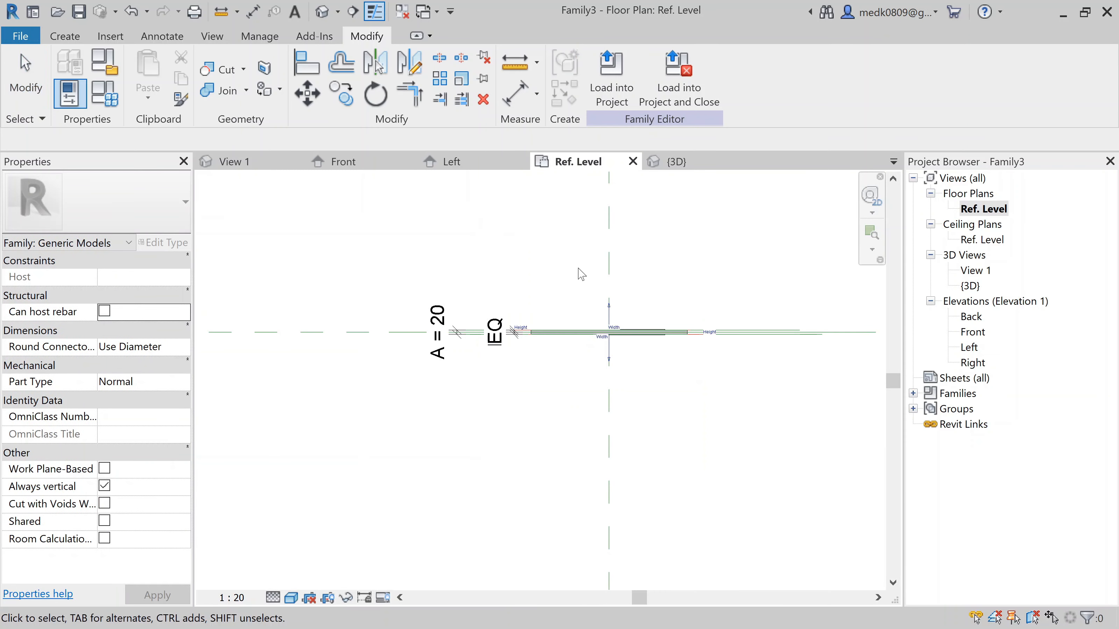
scroll(638, 347, "up", 3)
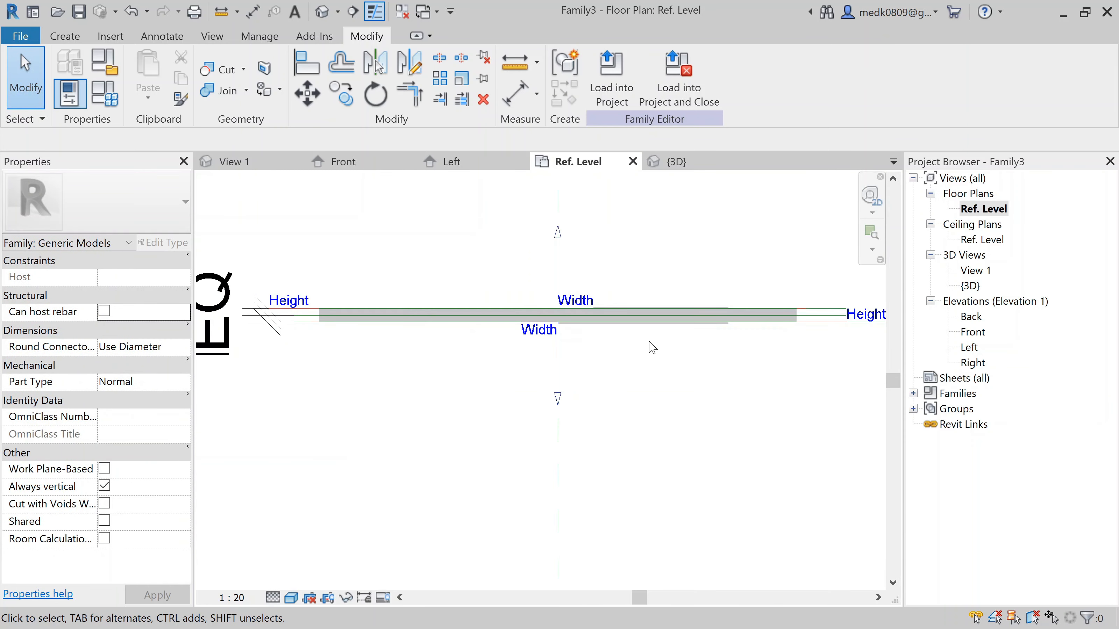
middle_click_drag(756, 358, 702, 344)
scroll(662, 312, "up", 2)
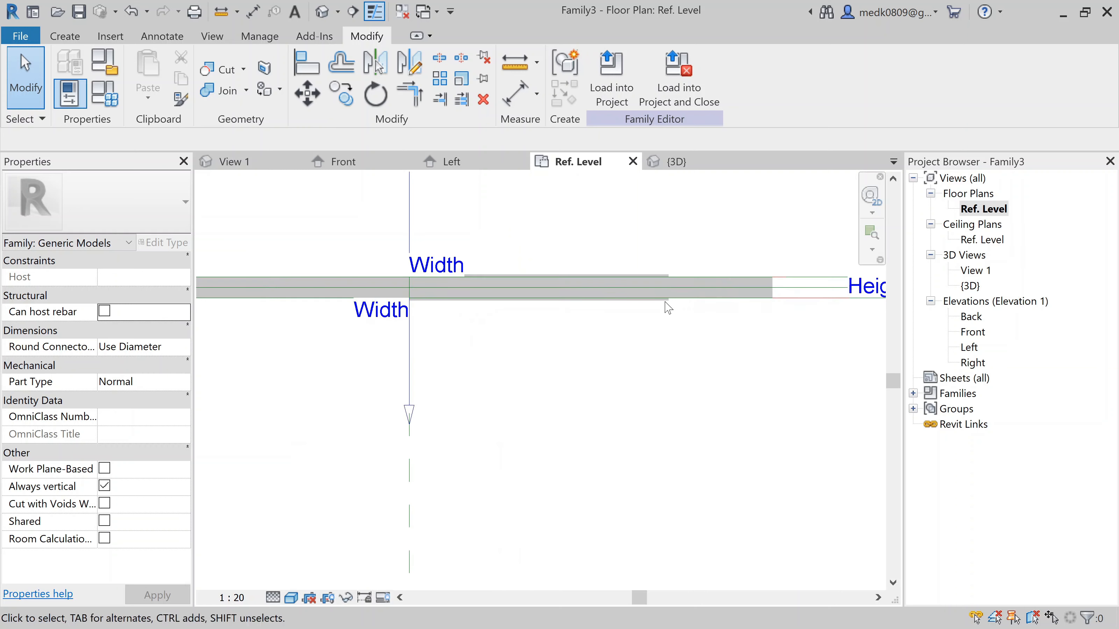
scroll(658, 308, "up", 1)
scroll(656, 304, "up", 3)
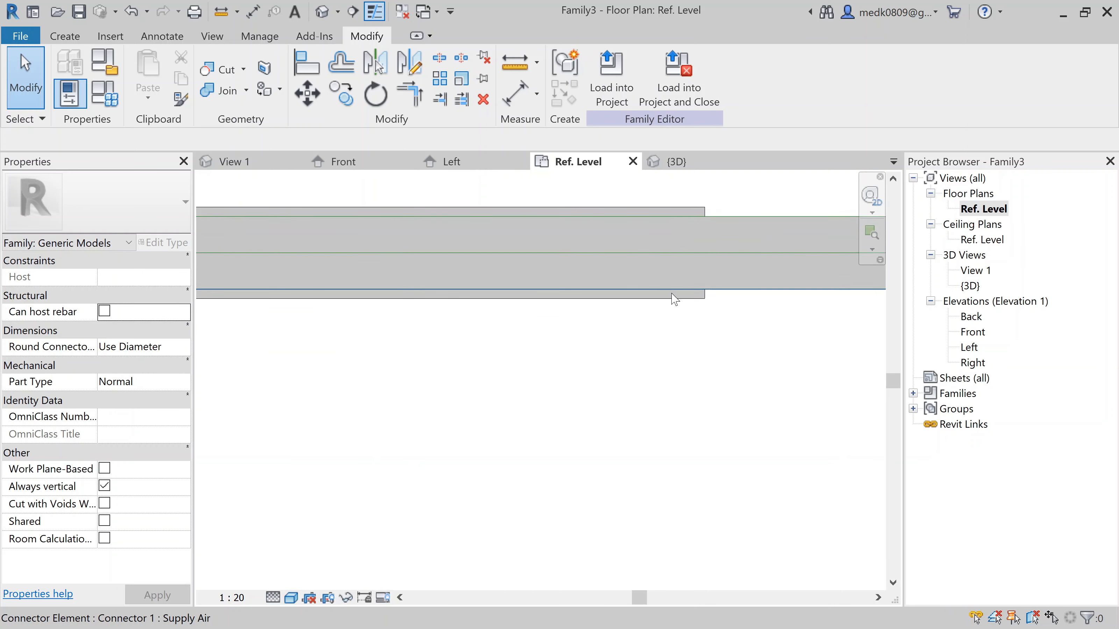
scroll(681, 302, "down", 4)
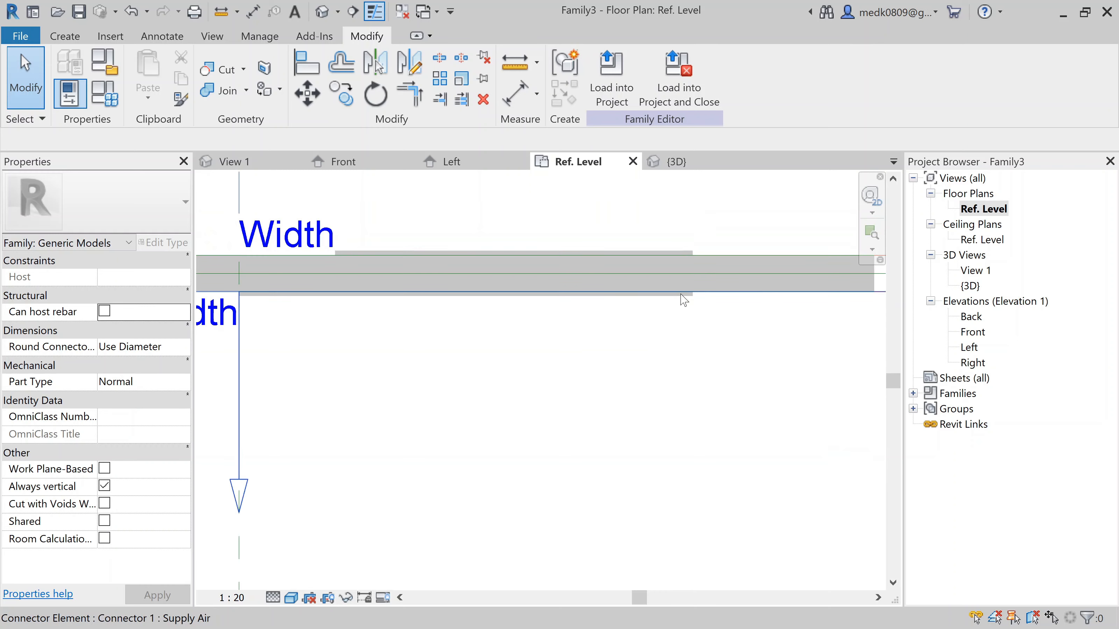
scroll(682, 296, "down", 6)
middle_click_drag(419, 362, 485, 402)
- Draw two vertical reference lines about 620 mm long and about 749 mm apart, one just beyond each end of the duct
left_click(64, 36)
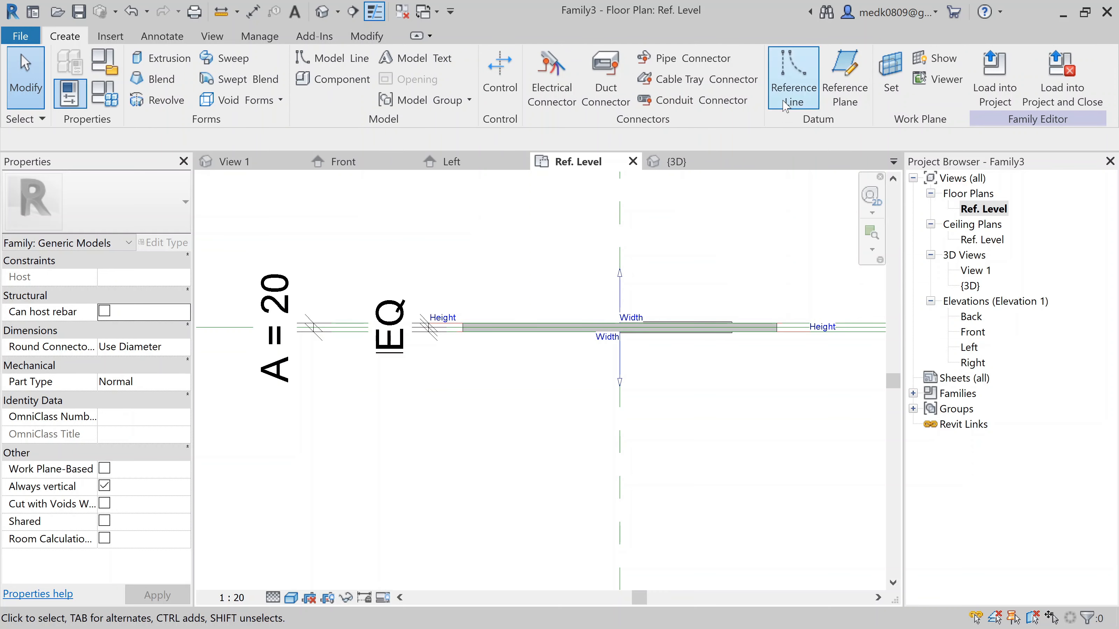
left_click(793, 77)
scroll(436, 306, "down", 2)
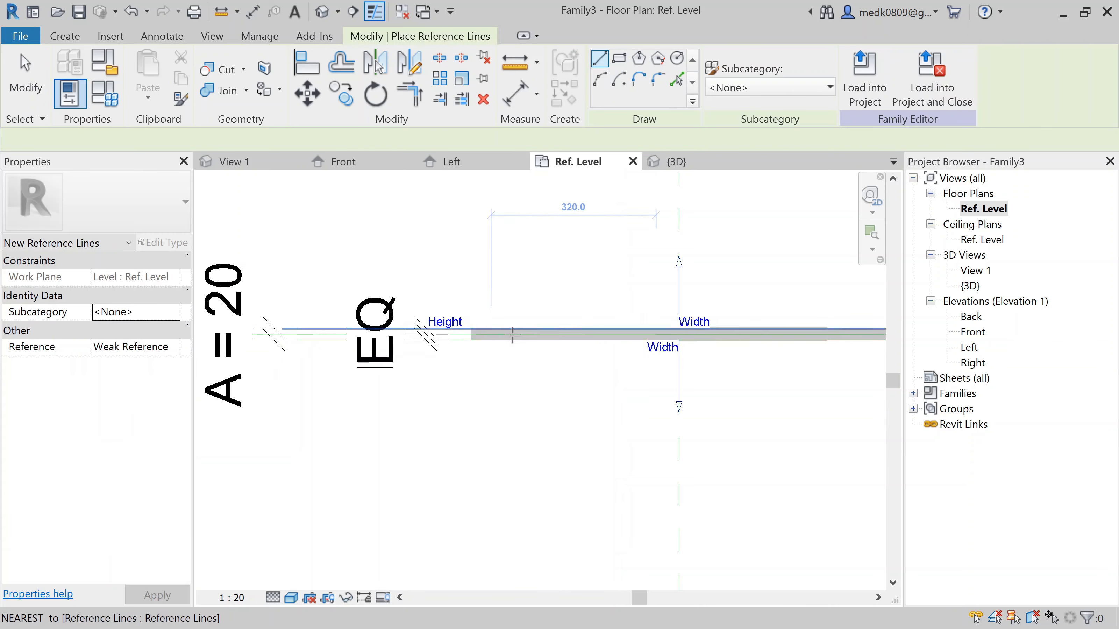
left_click(474, 209)
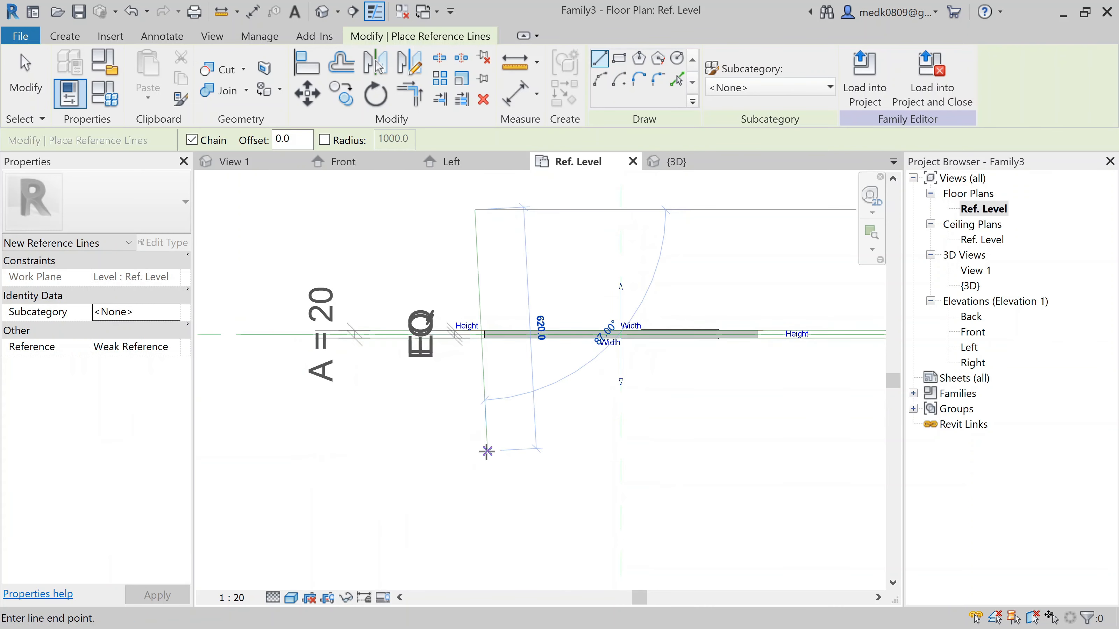
left_click(475, 452)
key("Escape")
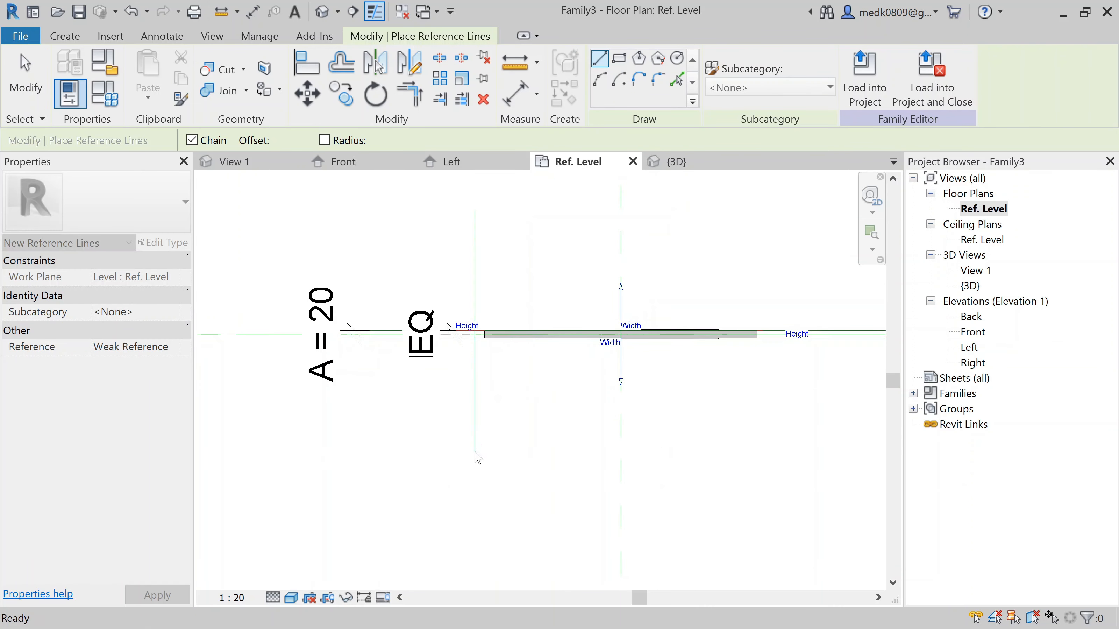
left_click(762, 205)
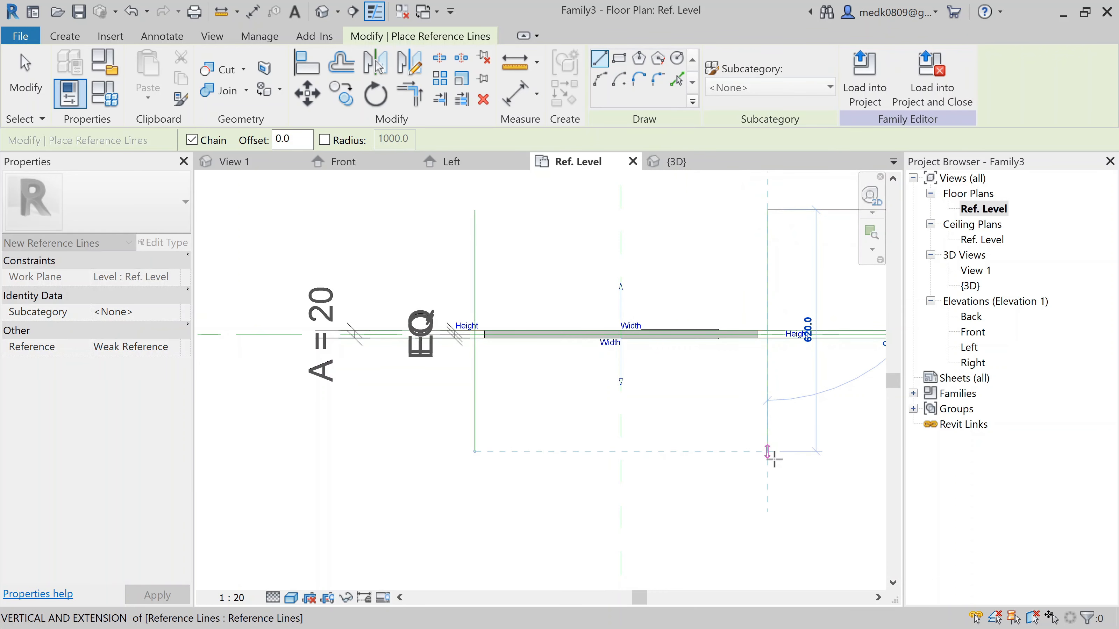
left_click(769, 453)
key("Escape")
key("Escape")
scroll(456, 381, "down", 1)
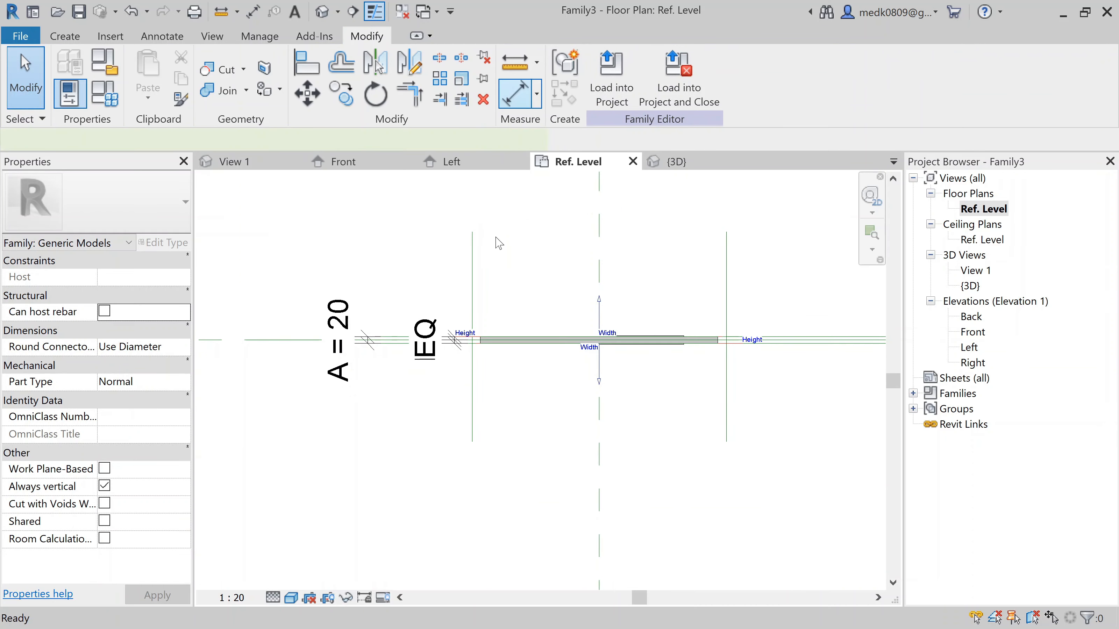
- Dimension both vertical reference lines to the Center (Left/Right) plane in one string and set its segments equal (EQ)
key("d")
key("i")
left_click(472, 271)
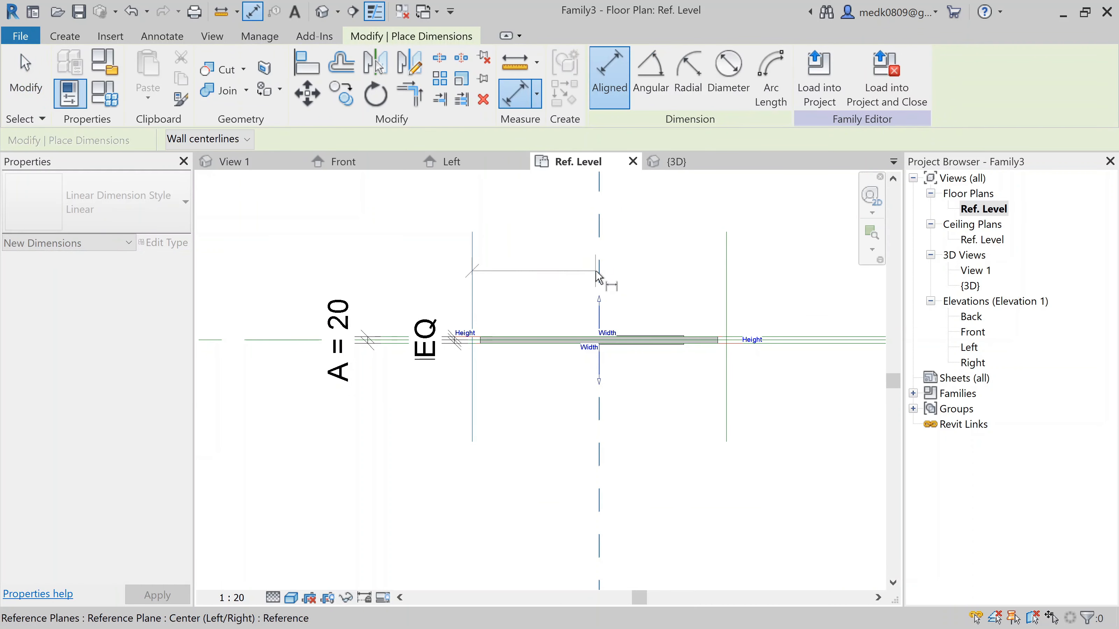
left_click(598, 274)
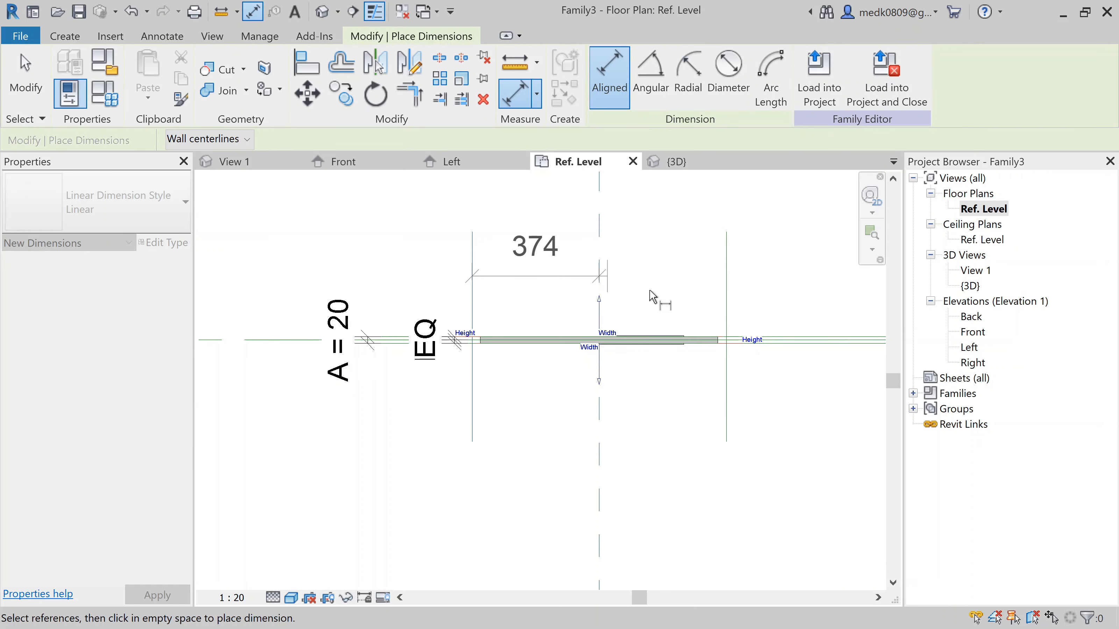
left_click(725, 303)
left_click(708, 287)
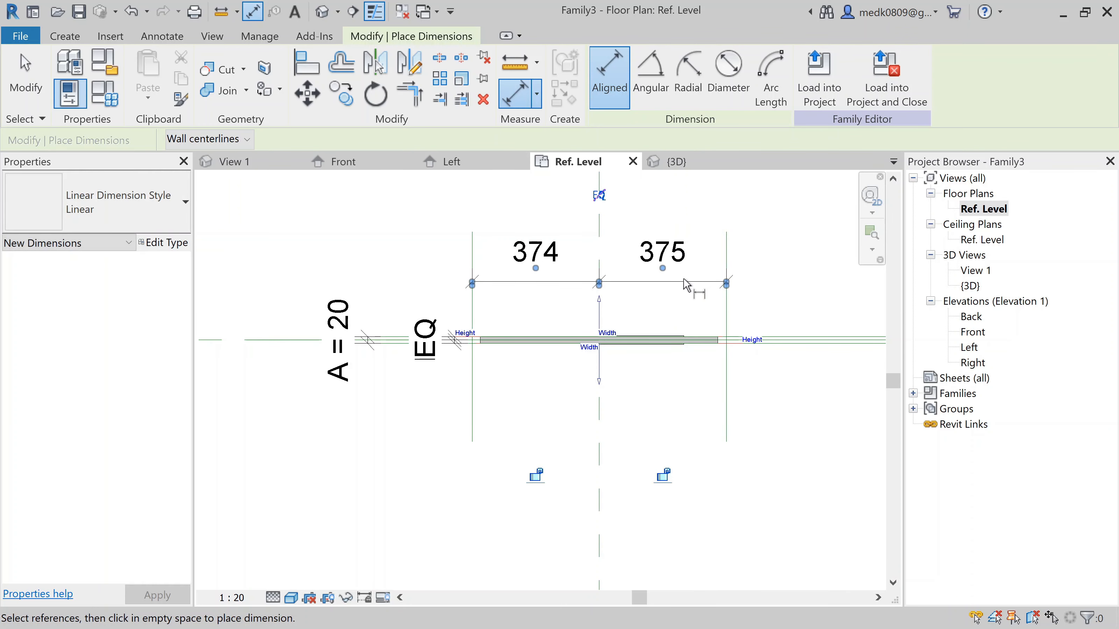
left_click(599, 195)
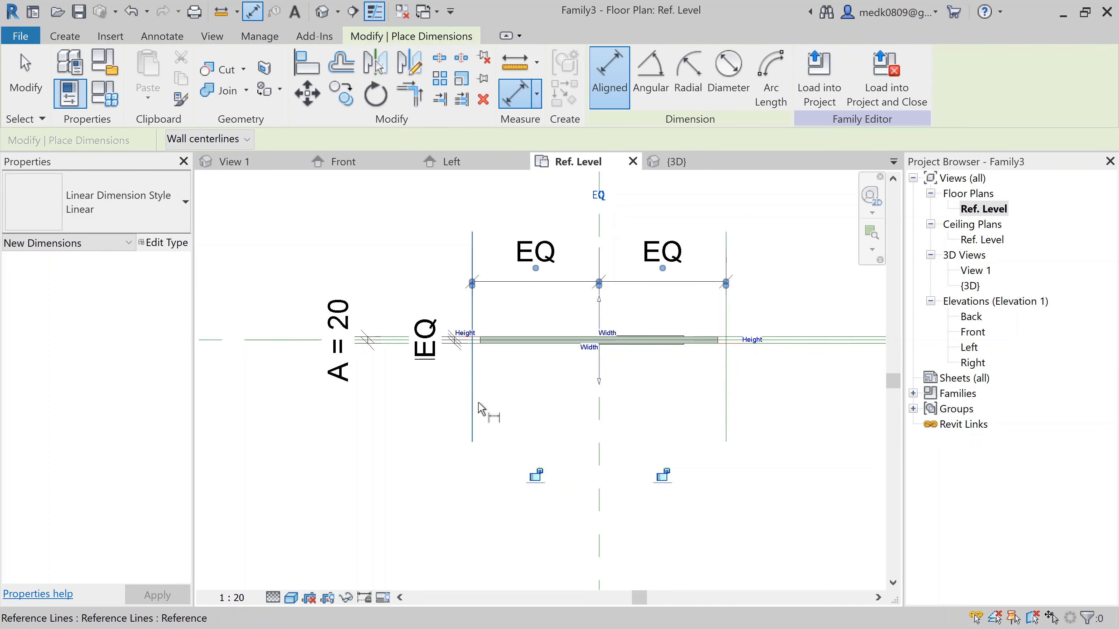
- Add an overall aligned dimension between the two vertical reference lines, below the duct
left_click(472, 412)
left_click(725, 429)
left_click(681, 429)
key("Escape")
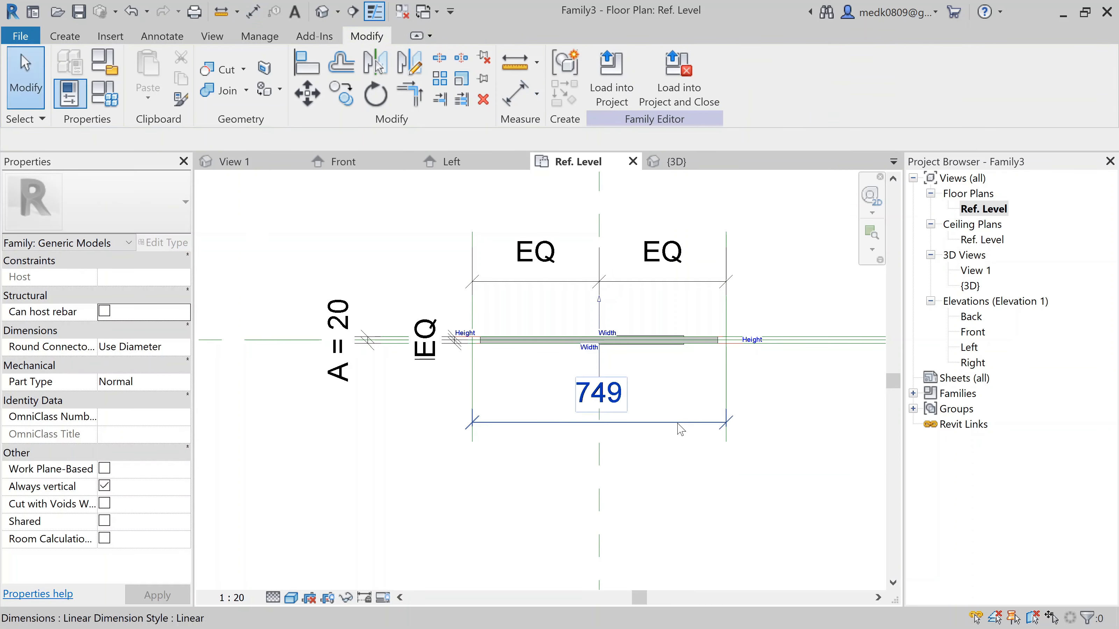
- Label the overall dimension with a new instance family parameter named Support Length, grouped under Dimensions
left_click(679, 424)
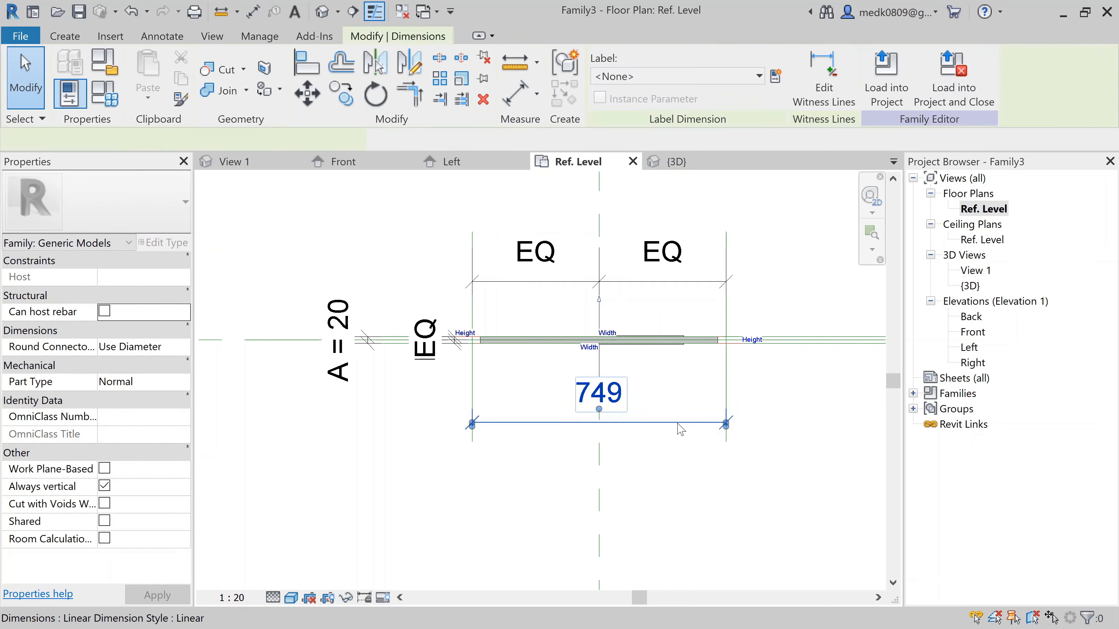
left_click(776, 76)
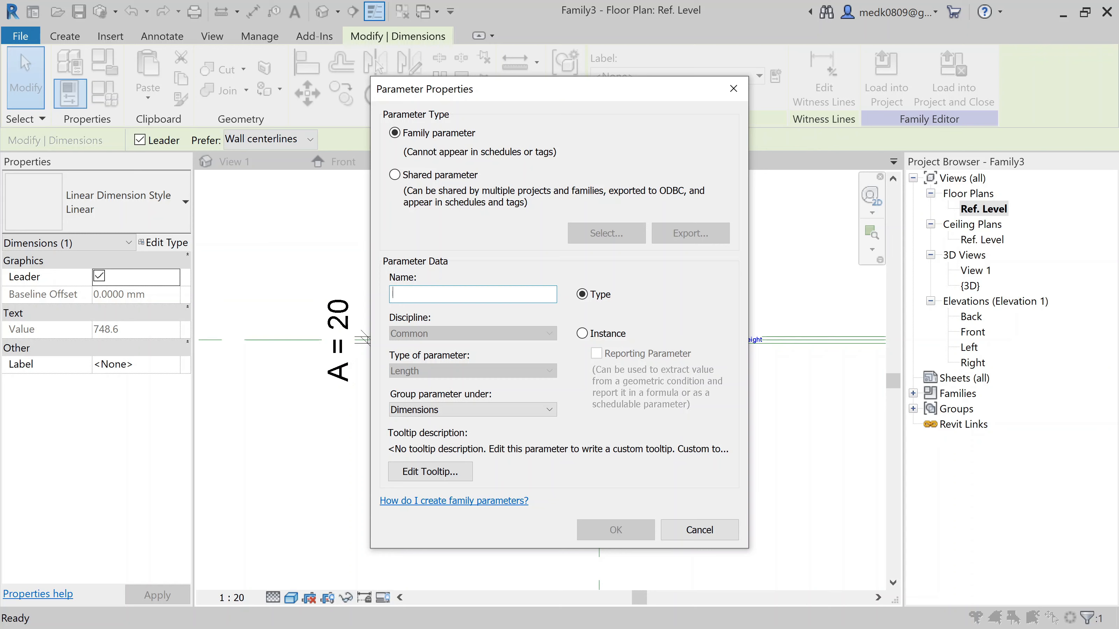
type("SU")
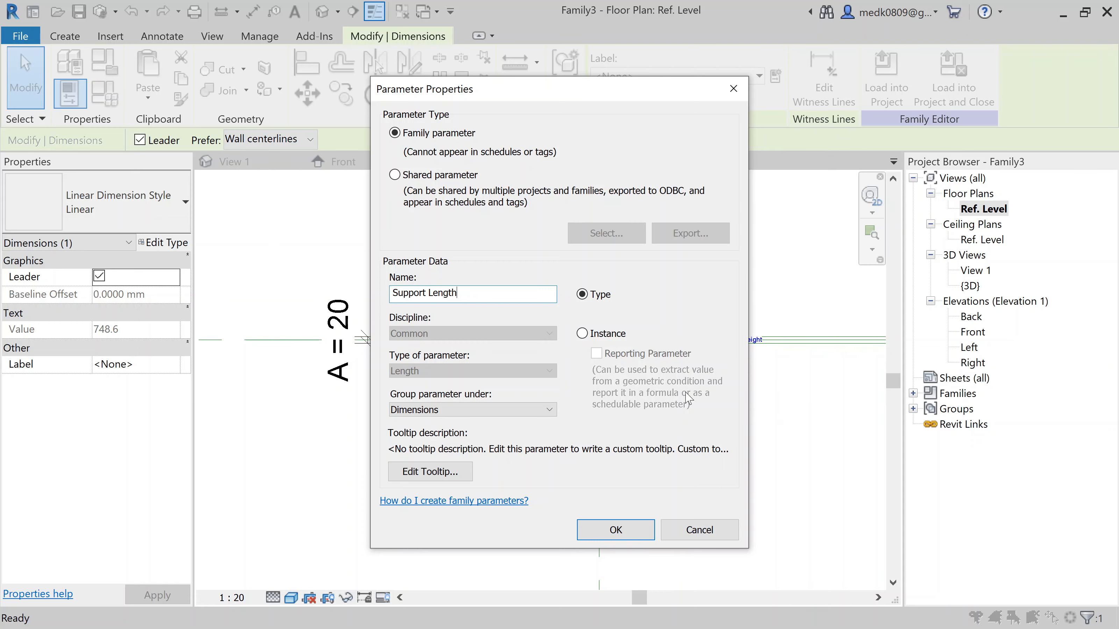
left_click(583, 334)
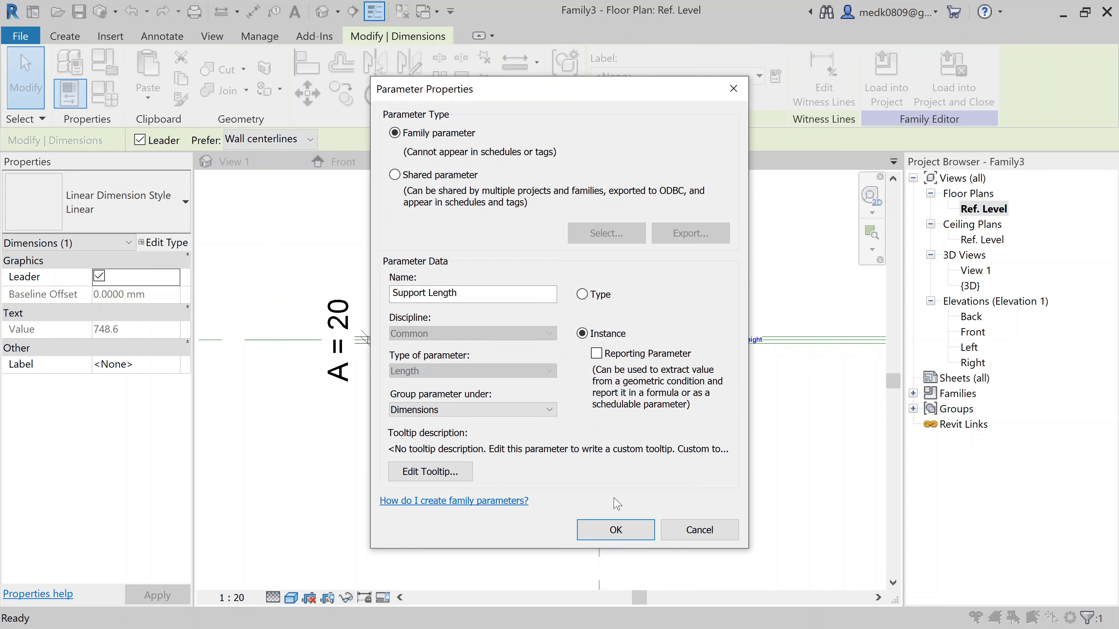
left_click(616, 530)
scroll(556, 360, "up", 2)
left_click(556, 361)
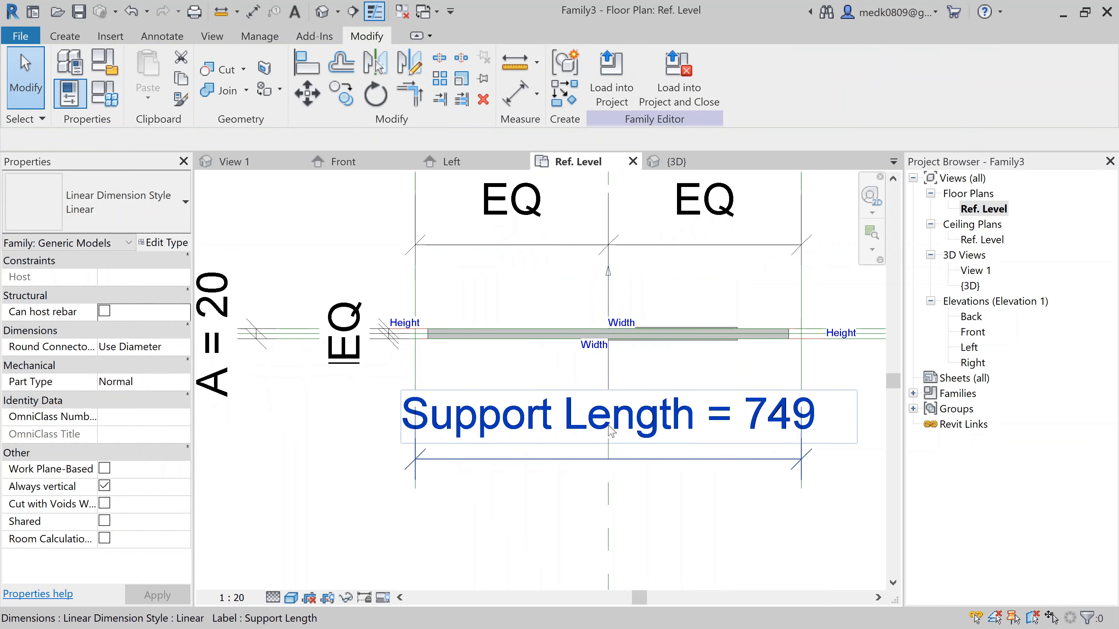
- Align the channel extrusion's left end, at the duct's center, to the left vertical reference line
scroll(574, 405, "up", 2)
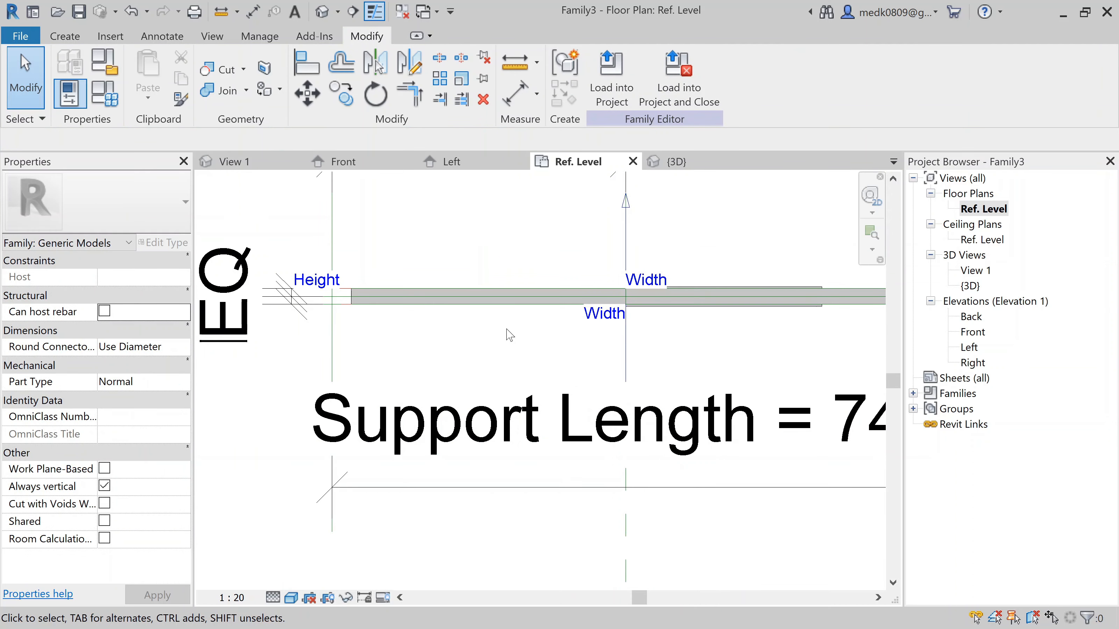
scroll(507, 335, "up", 1)
scroll(362, 235, "down", 1)
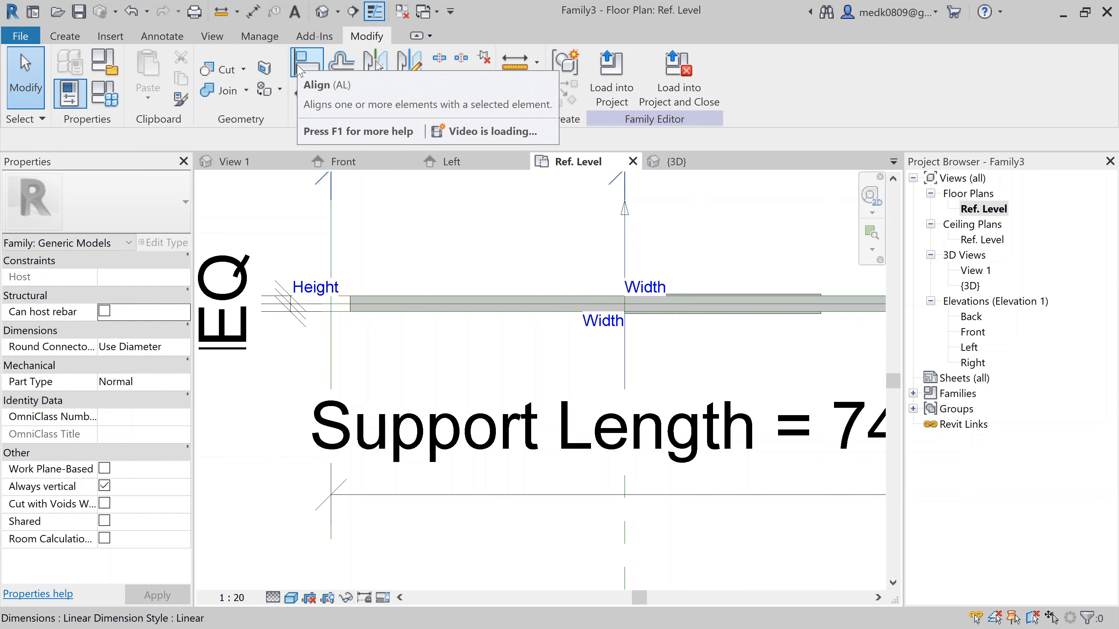
left_click(309, 65)
left_click(331, 243)
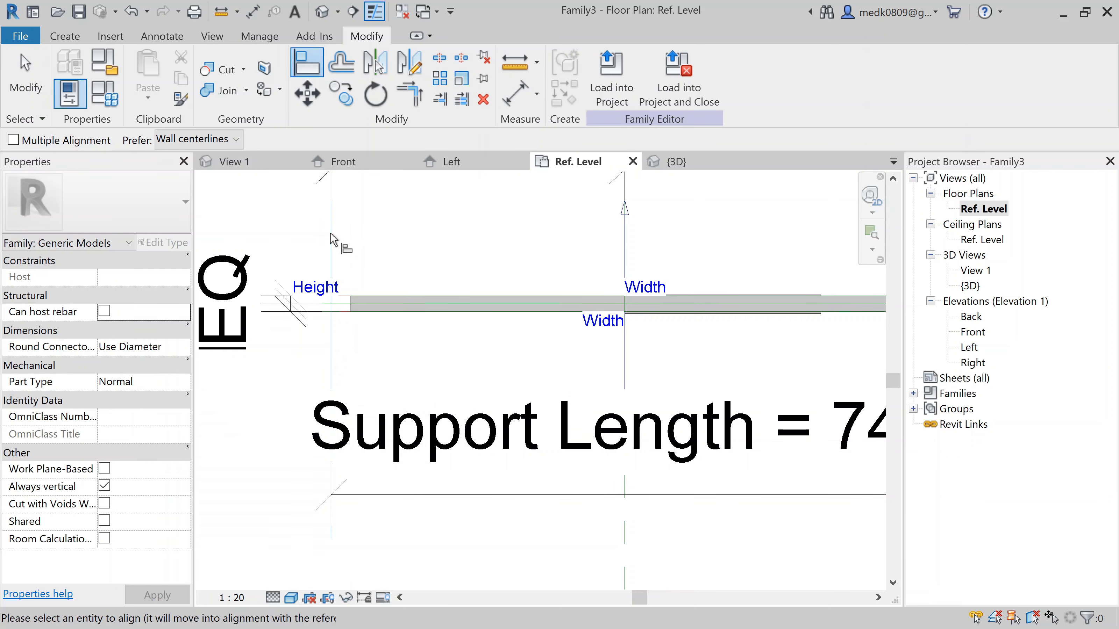
scroll(645, 332, "up", 1)
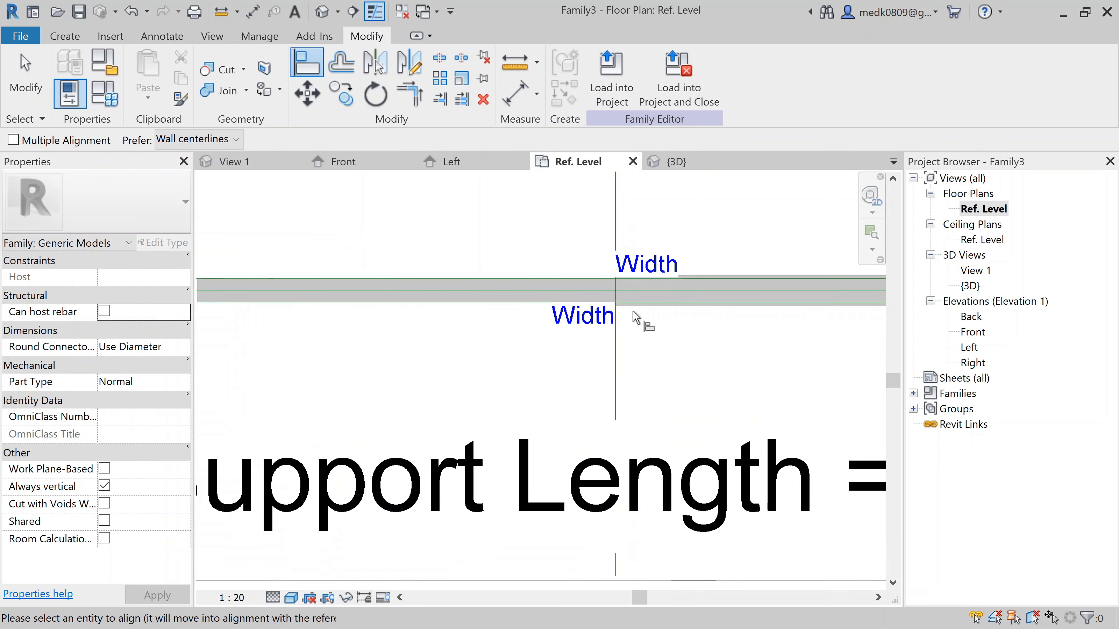
scroll(635, 313, "down", 1)
scroll(637, 314, "up", 3)
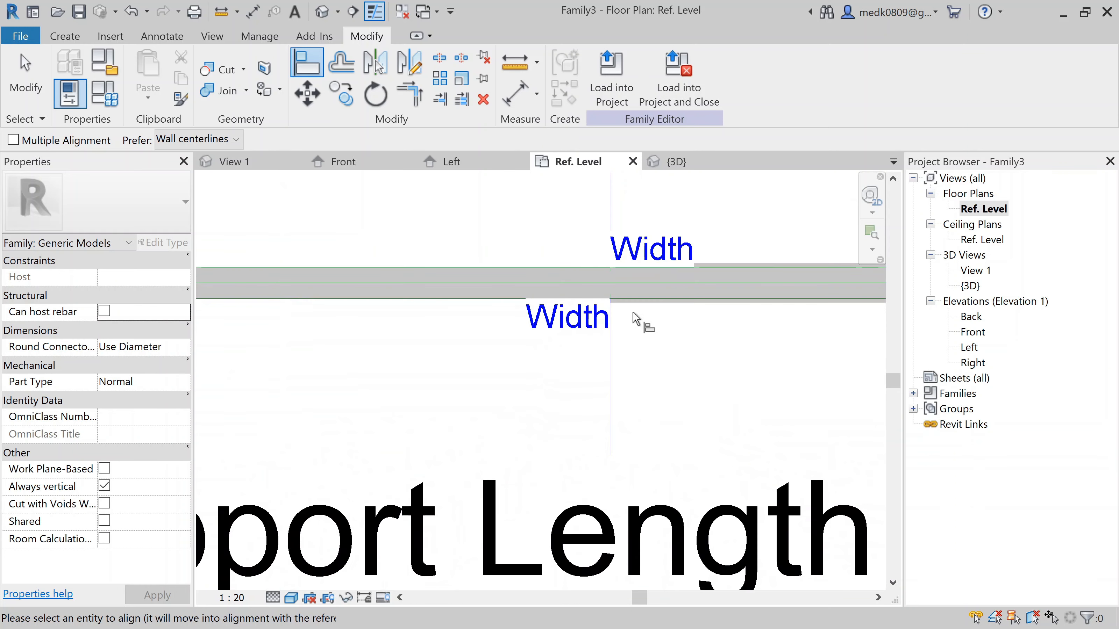
scroll(617, 307, "up", 4)
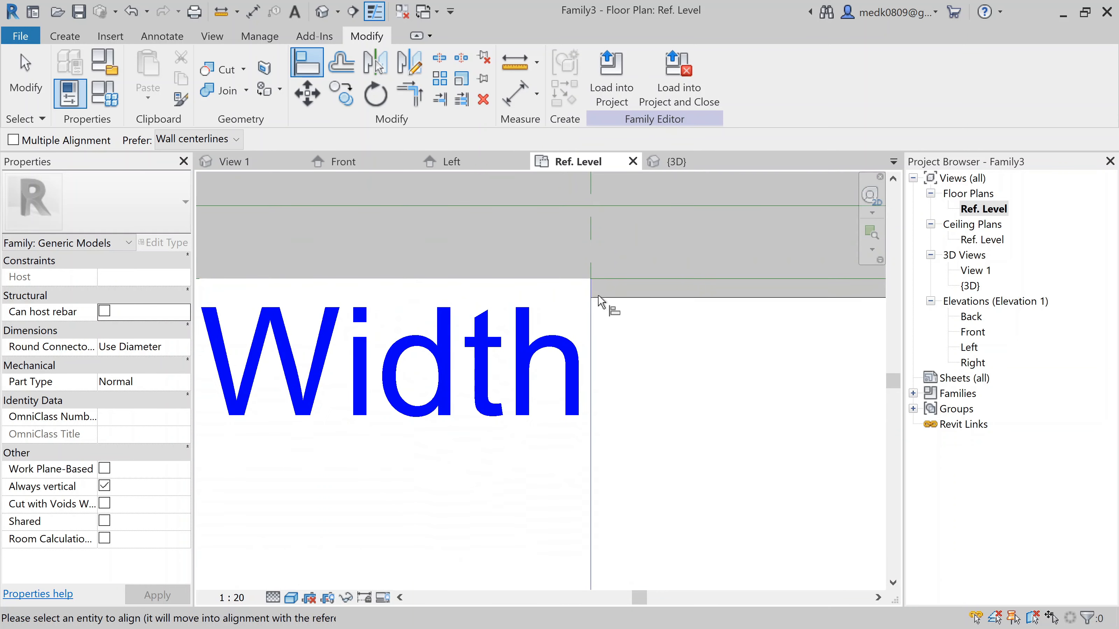
left_click(592, 296)
scroll(606, 311, "down", 3)
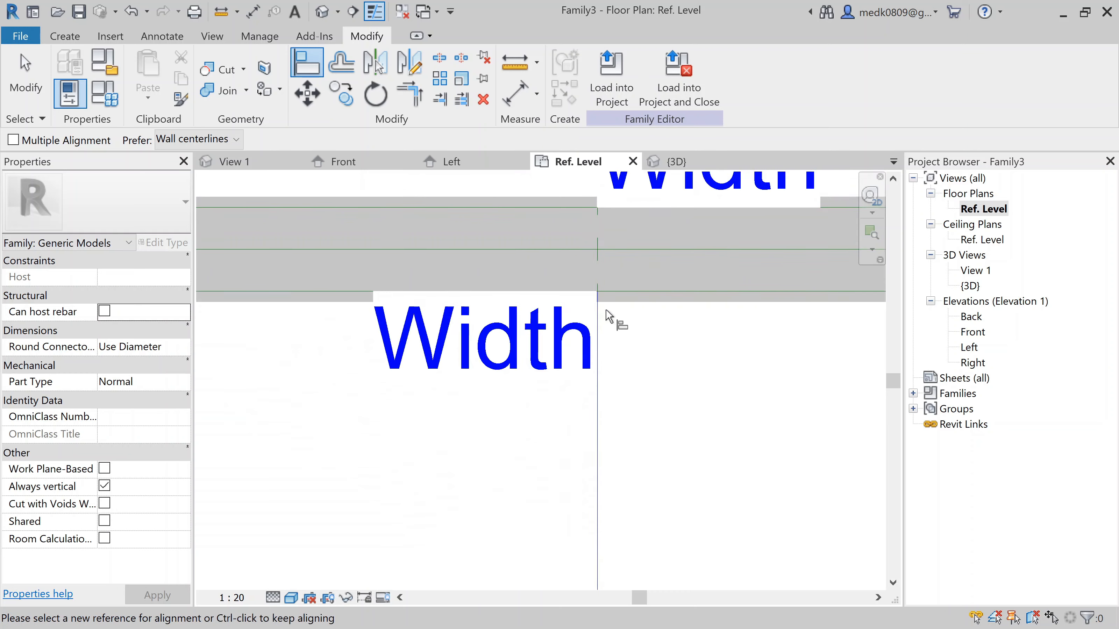
scroll(608, 318, "down", 2)
scroll(465, 350, "down", 3)
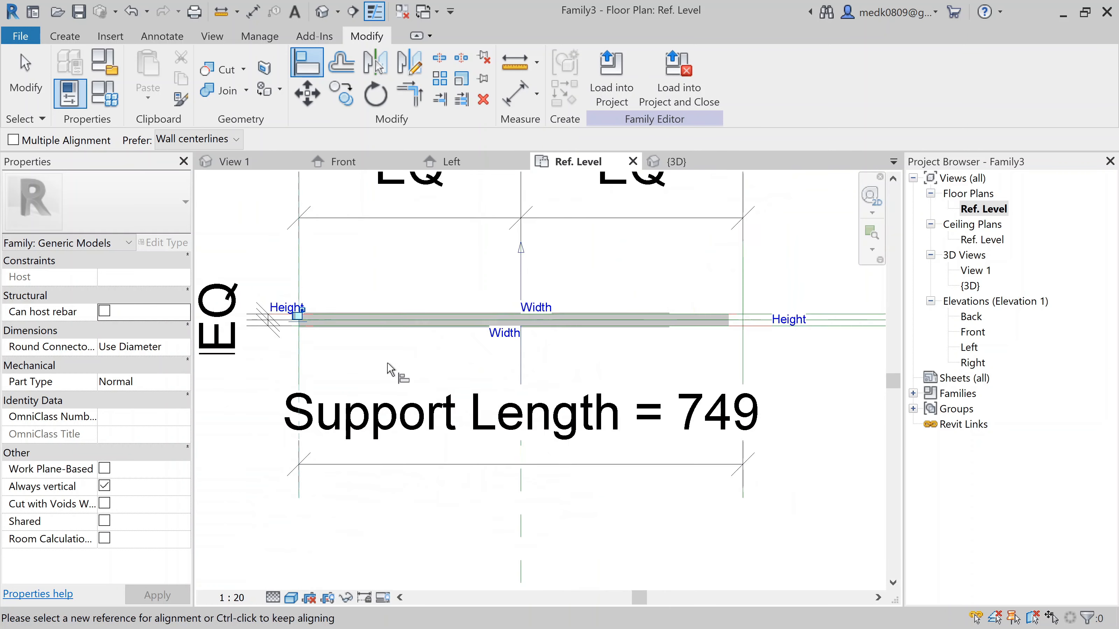
scroll(318, 321, "up", 2)
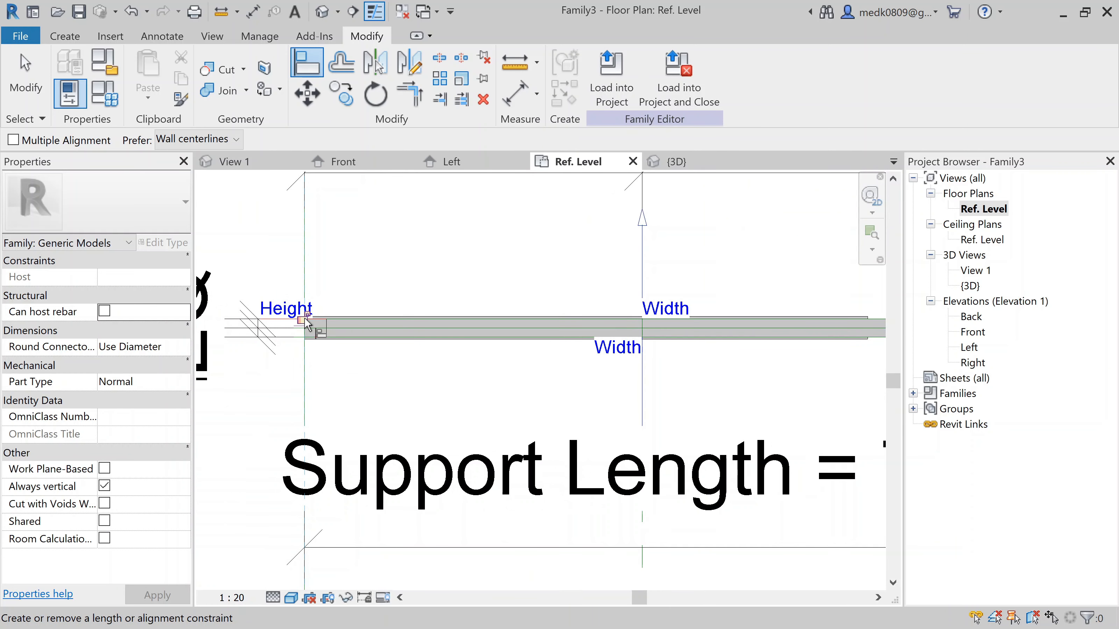
- Align the channel extrusion's right end to the right vertical reference line
middle_click_drag(744, 406, 381, 455)
scroll(681, 399, "up", 2)
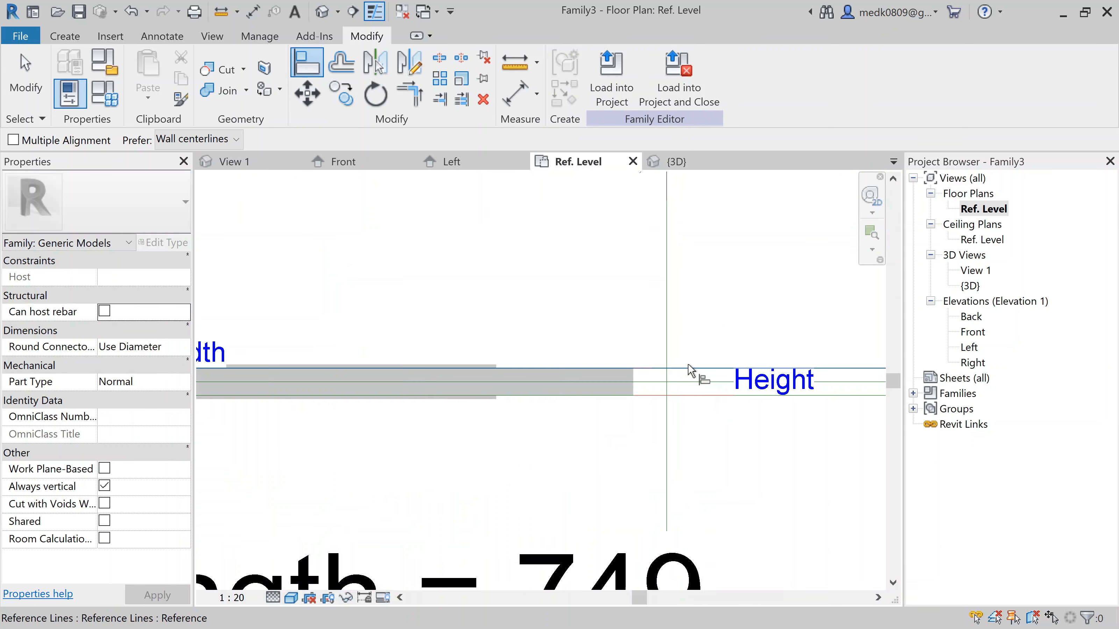
left_click(665, 411)
scroll(496, 385, "up", 3)
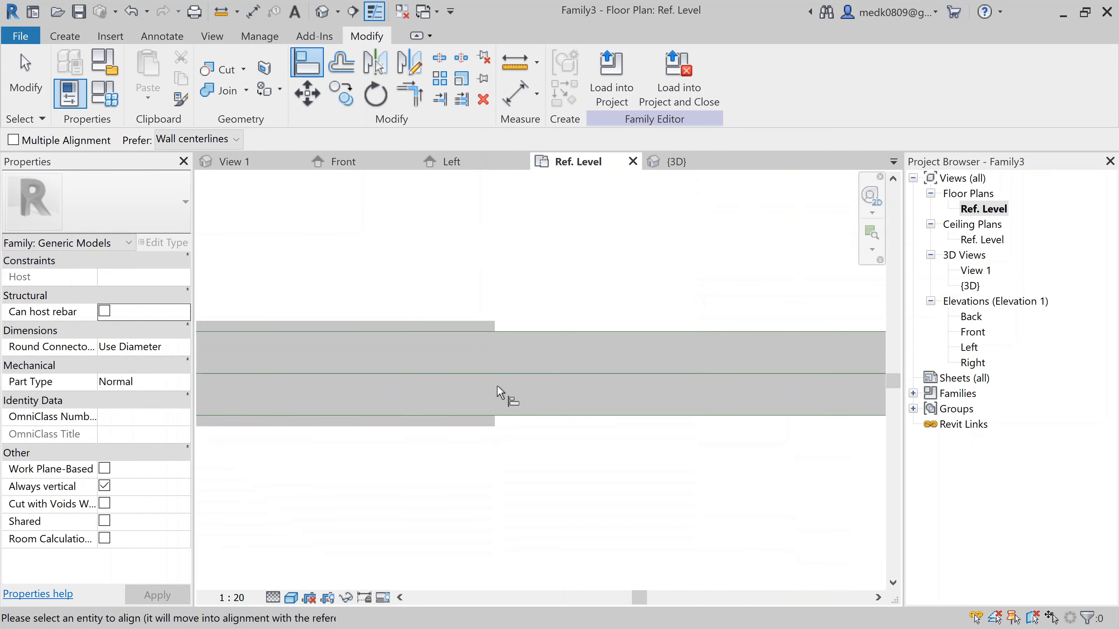
scroll(496, 420, "up", 3)
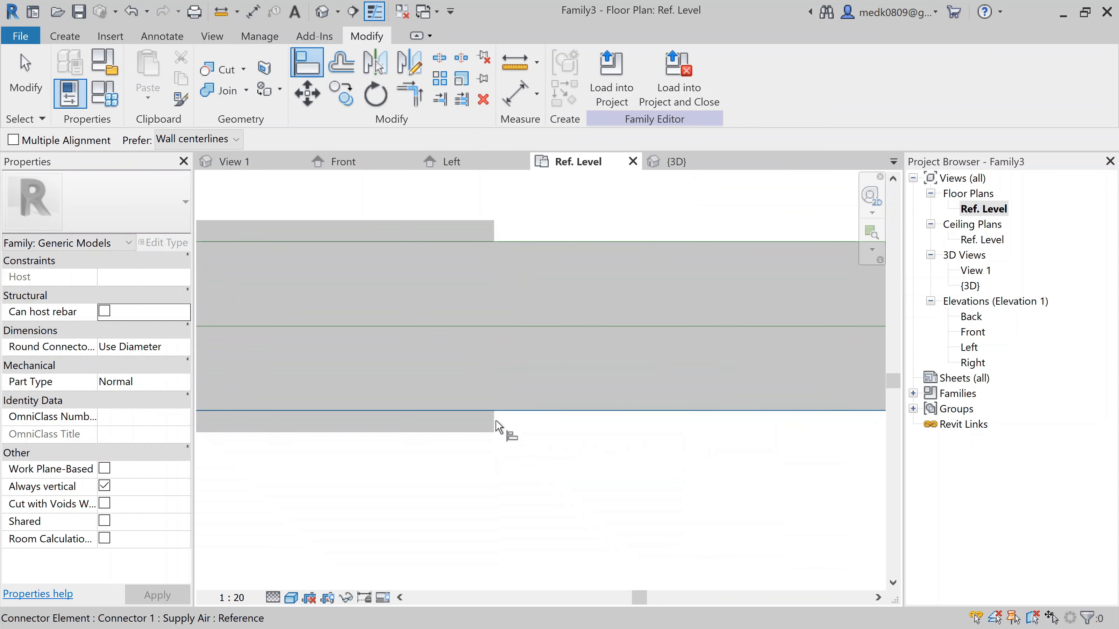
left_click(498, 426)
scroll(497, 424, "down", 4)
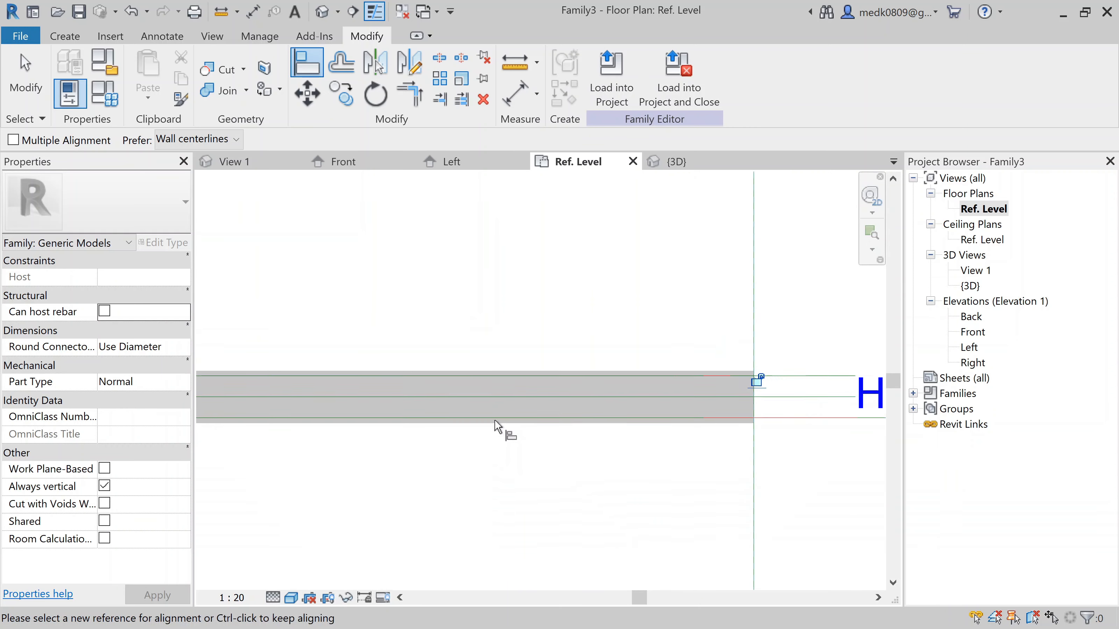
- Drive the Support Length parameter with the formula Duct Width + 50 in the family types
scroll(495, 420, "down", 1)
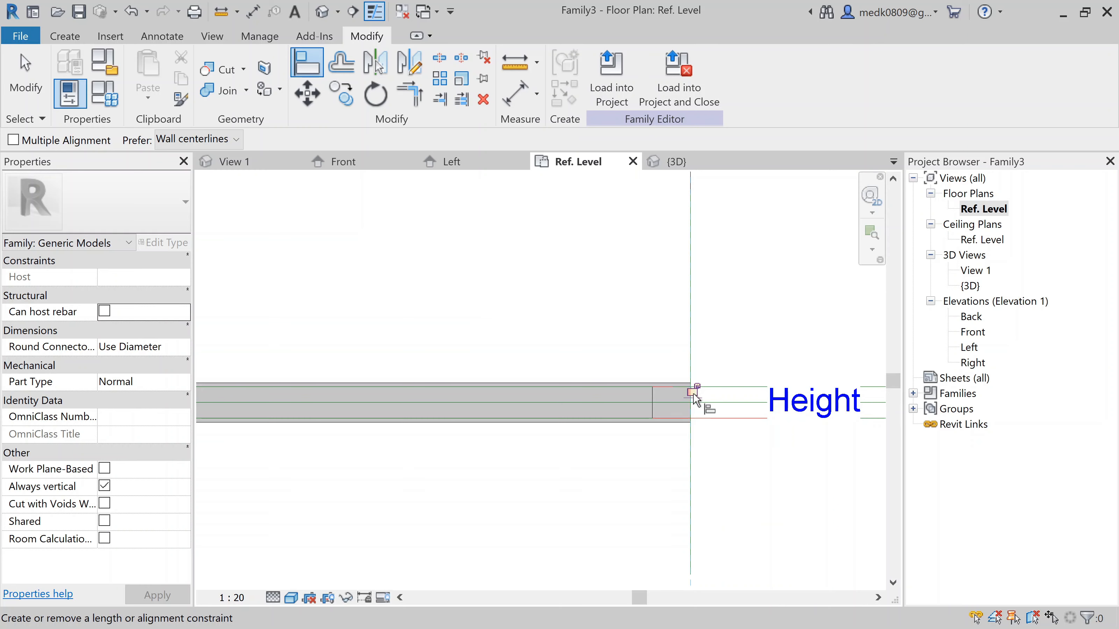
scroll(665, 384, "down", 3)
key("Escape")
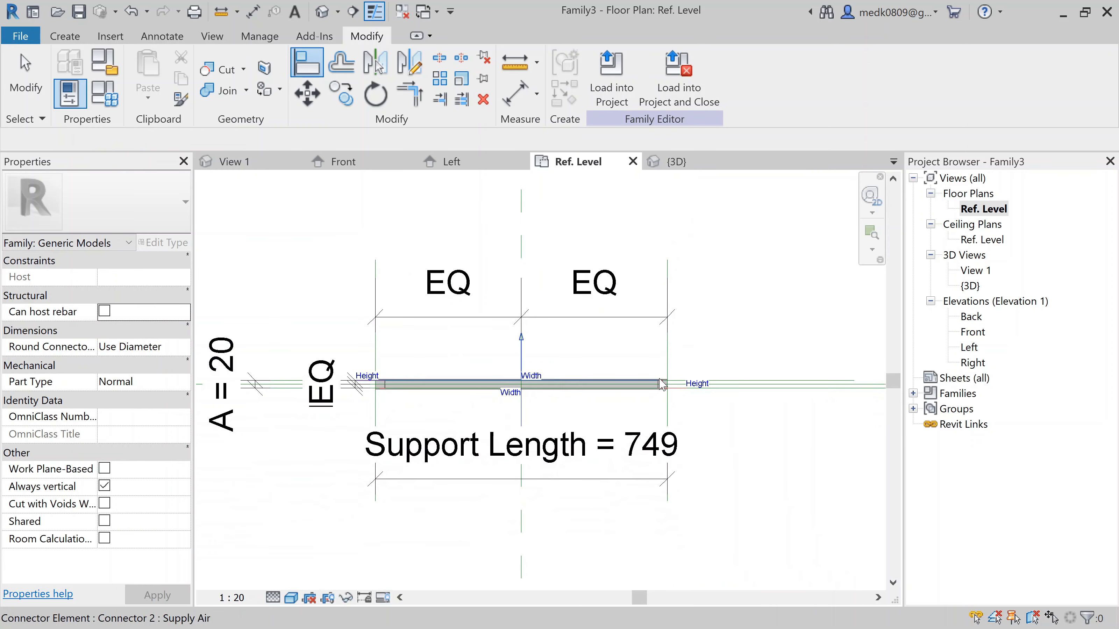
key("Escape")
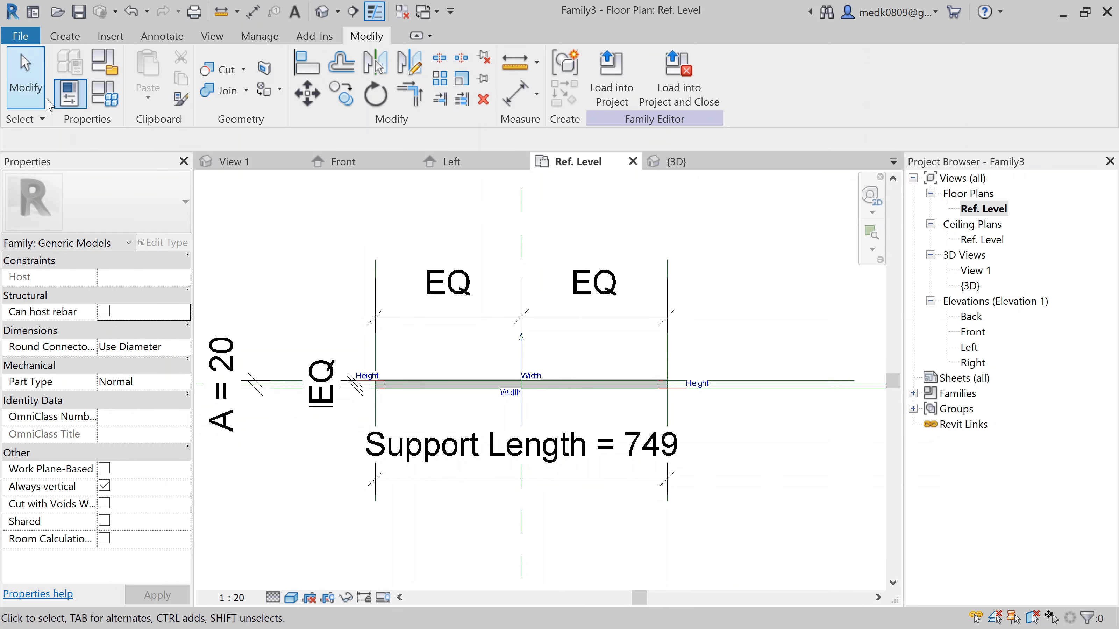
left_click(99, 98)
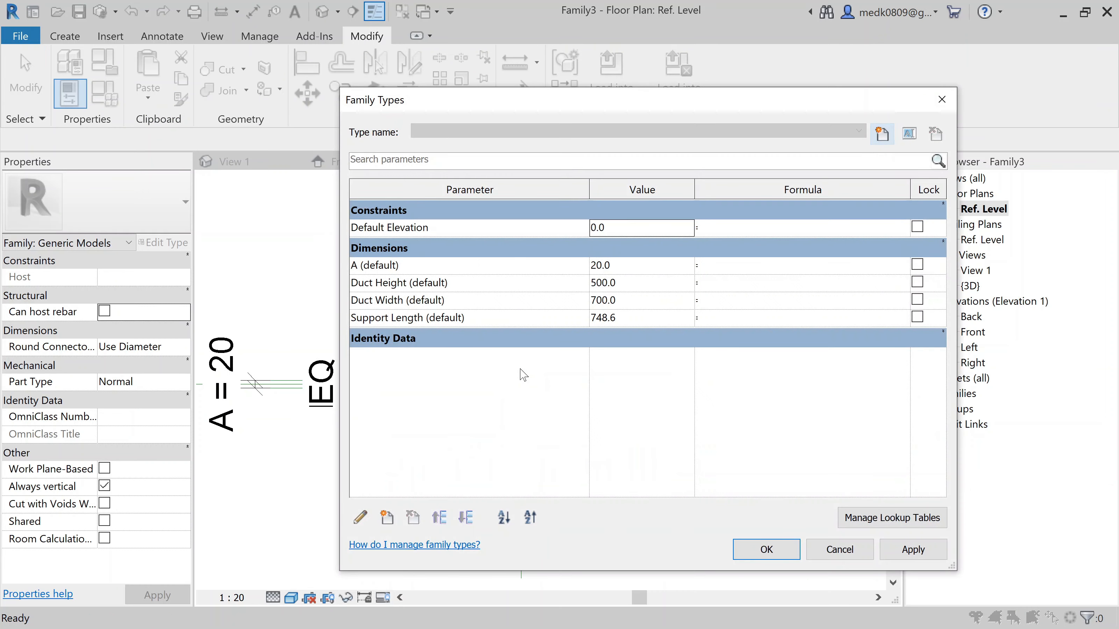
left_click(631, 318)
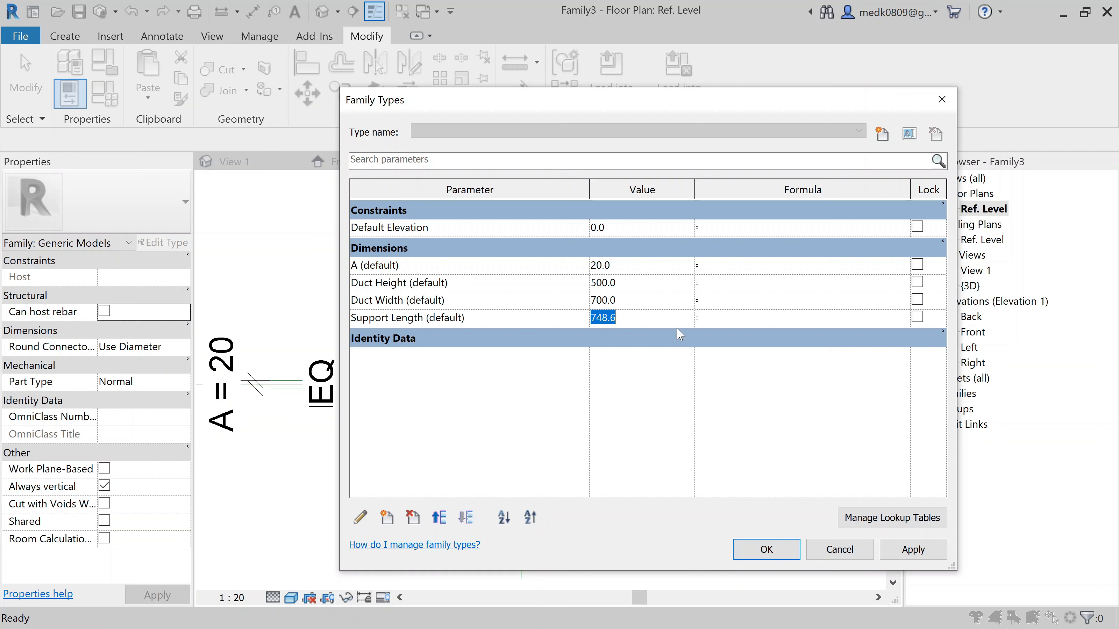
left_click(716, 318)
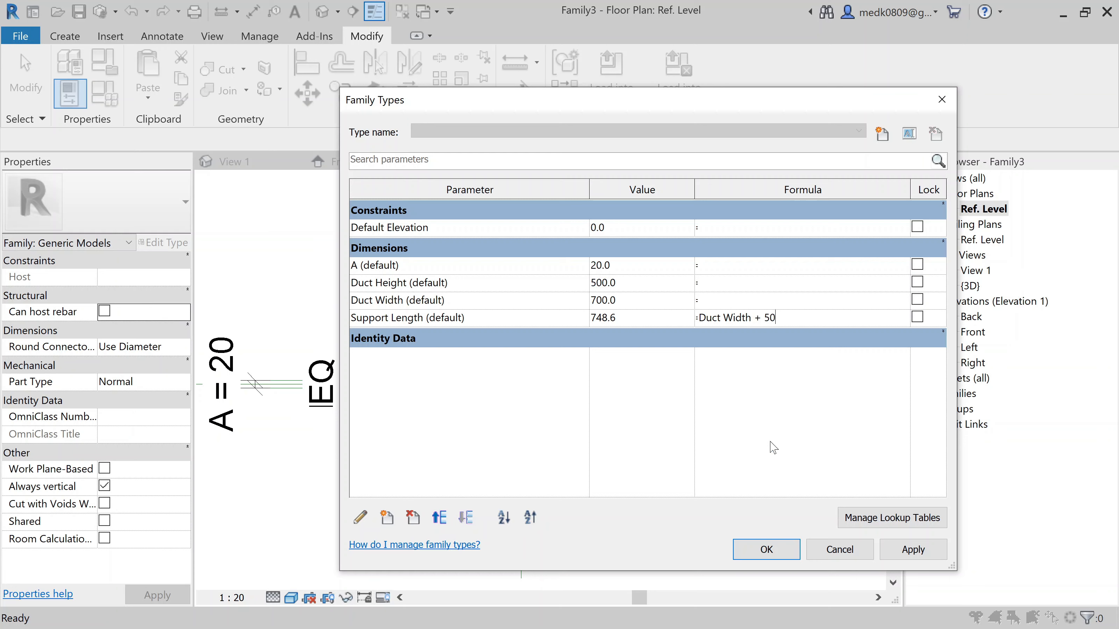
left_click(913, 550)
left_click(796, 550)
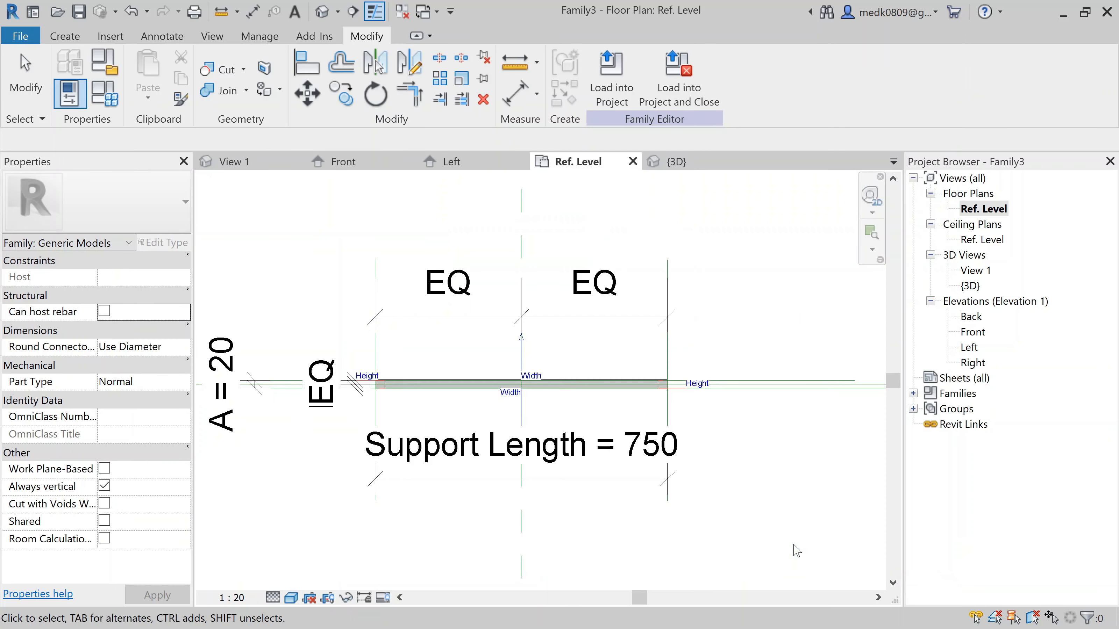
- Set the 3D view's visual style to Shaded and examine the support beneath the duct
scroll(399, 393, "up", 1)
left_click(330, 13)
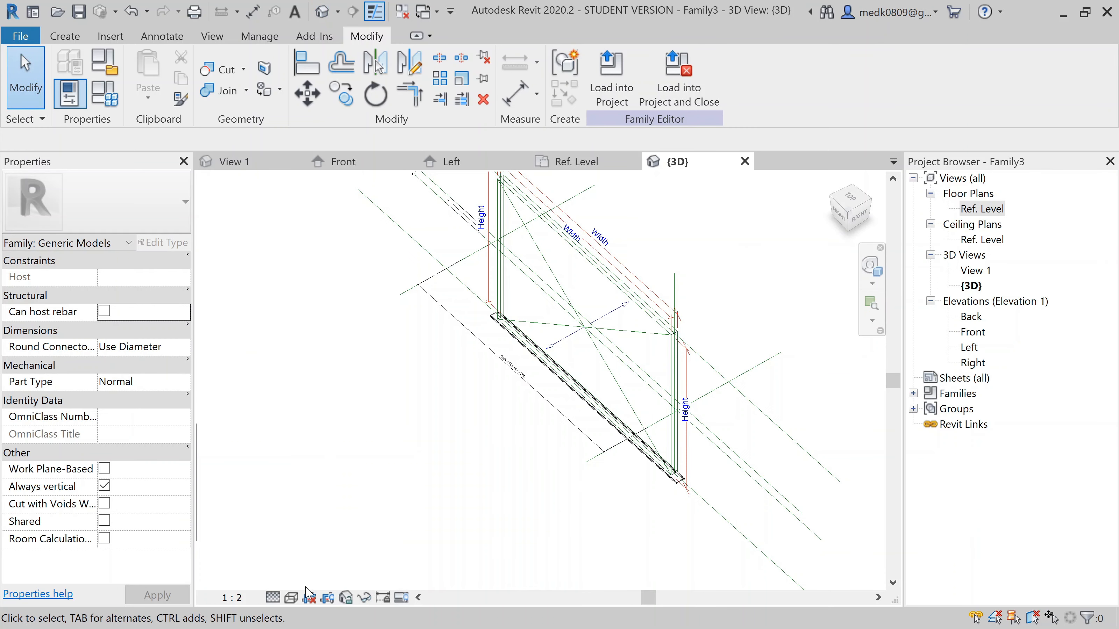
left_click(291, 598)
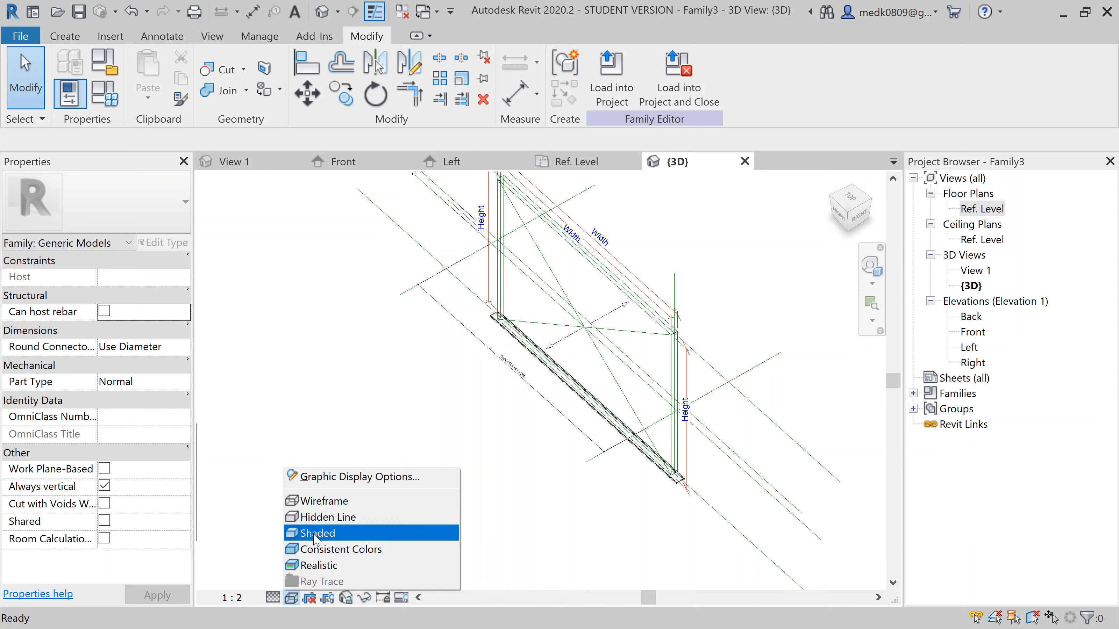
left_click(326, 531)
scroll(652, 522, "up", 2)
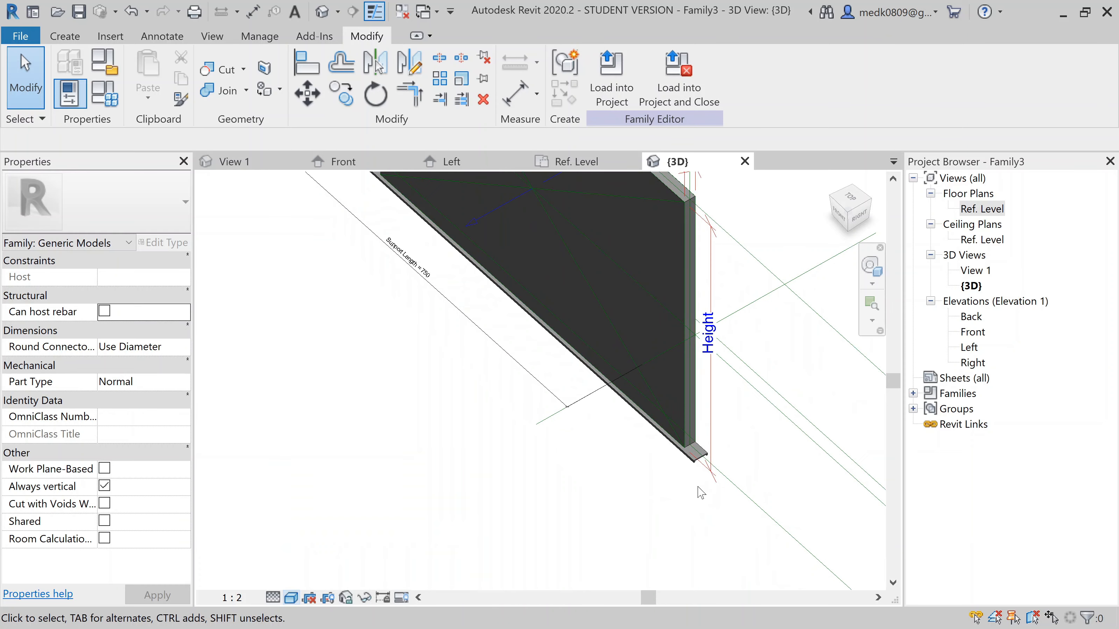
mouse_move(701, 493)
middle_mouse_down("shift")
mouse_move(723, 391)
mouse_move(704, 313)
middle_mouse_up("shift")
scroll(696, 423, "up", 4)
middle_click_drag(688, 434, 765, 444, "shift")
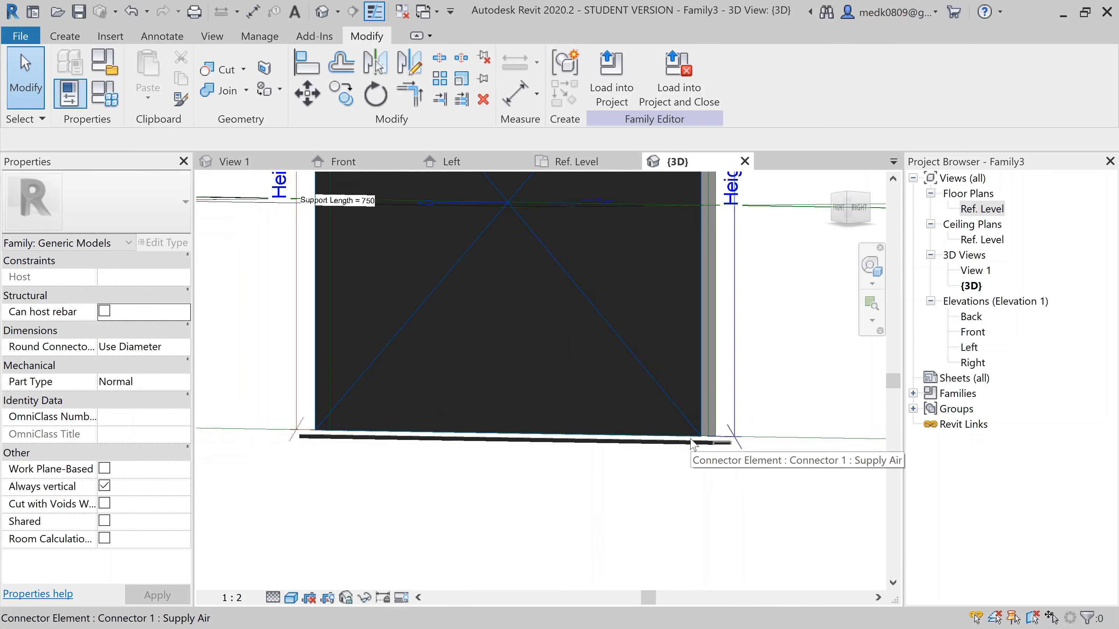
- In the Front elevation, align the channel support's upper face to the reference line at the duct's bottom edge and lock the alignment
left_click(387, 167)
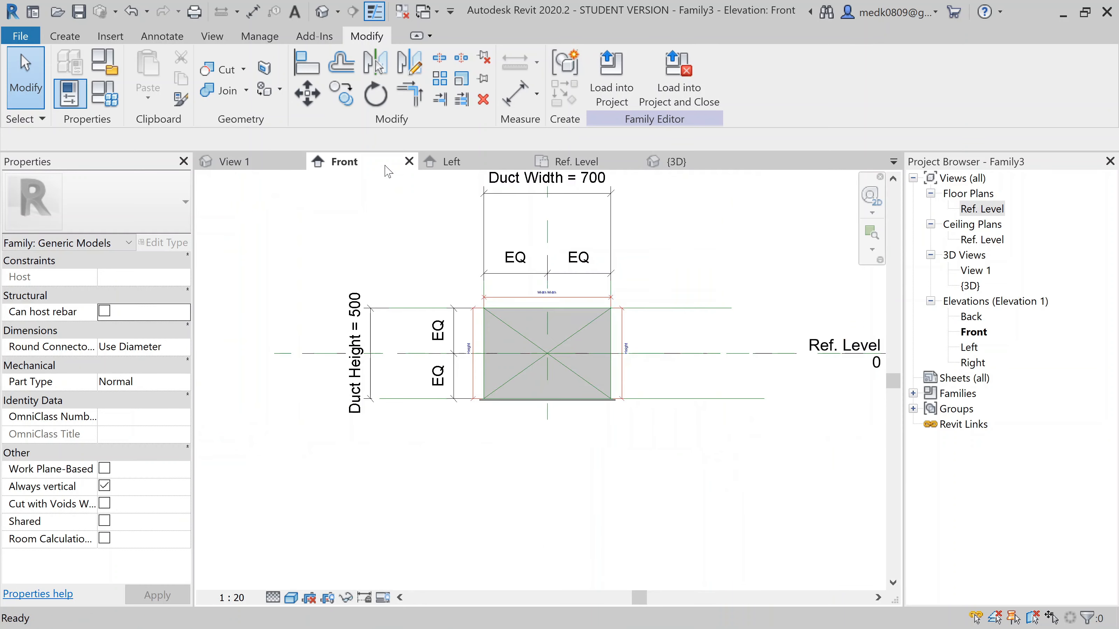
scroll(547, 379, "up", 4)
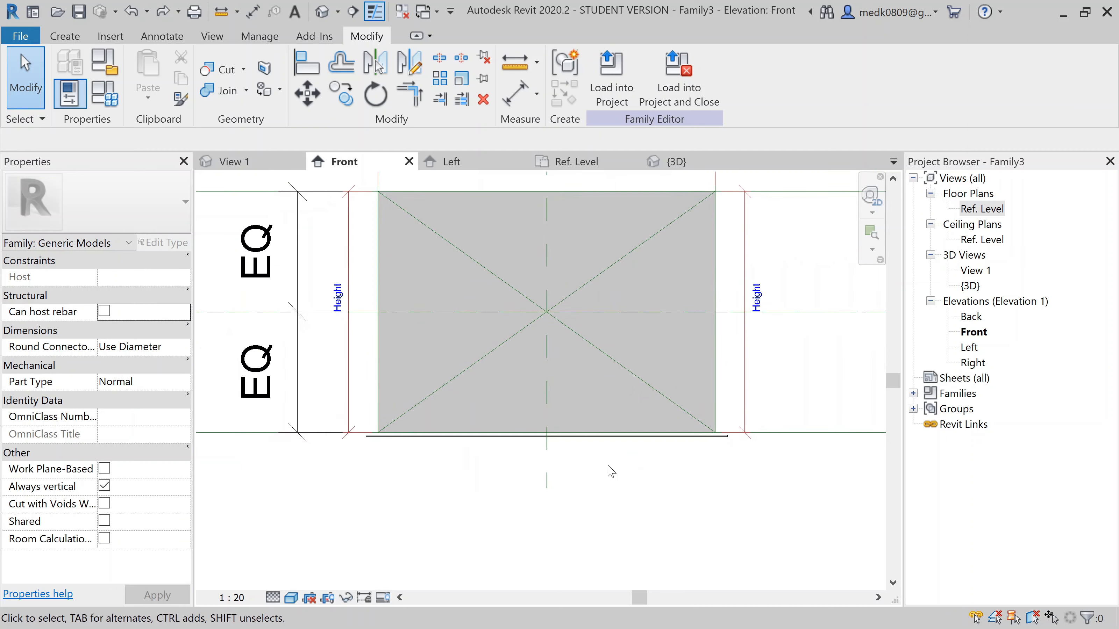
middle_click_drag(610, 471, 585, 502)
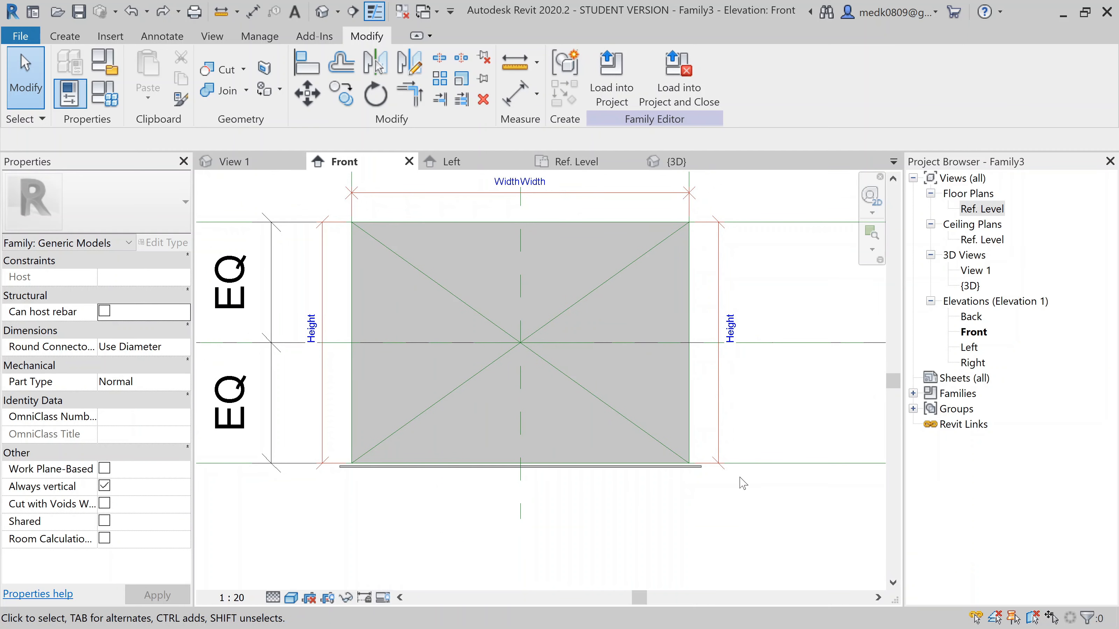
scroll(745, 483, "up", 7)
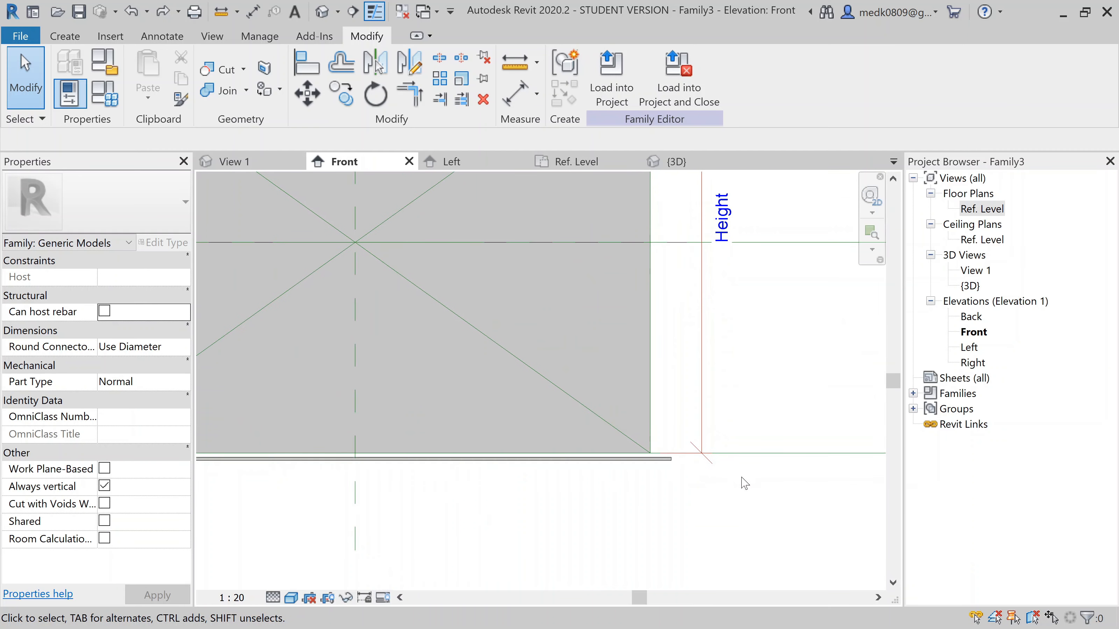
scroll(744, 483, "up", 1)
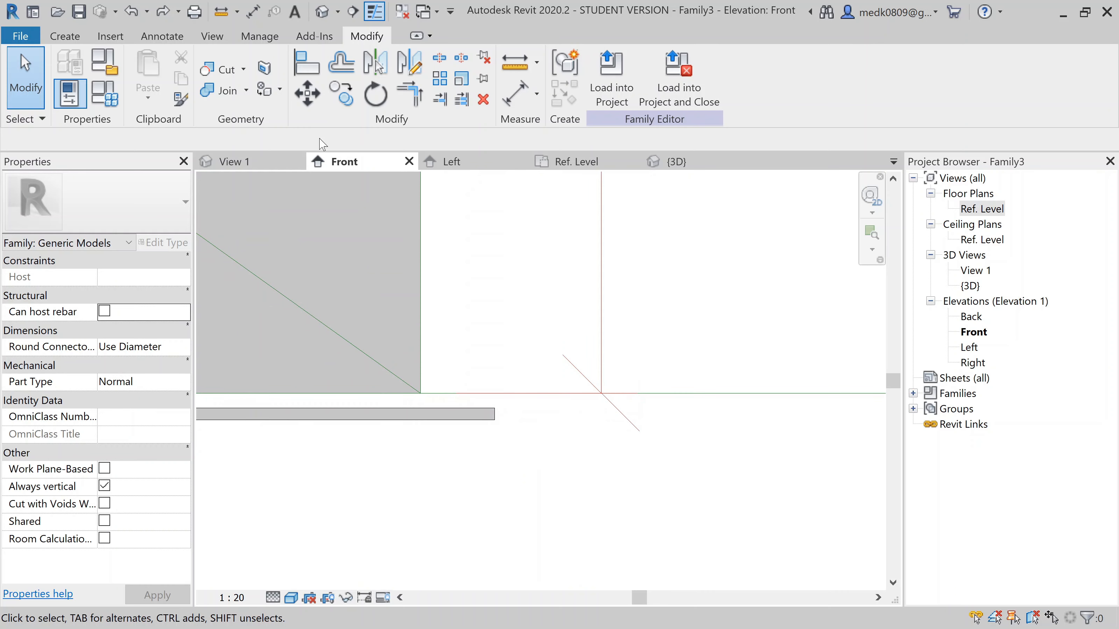
left_click(307, 62)
left_click(460, 247)
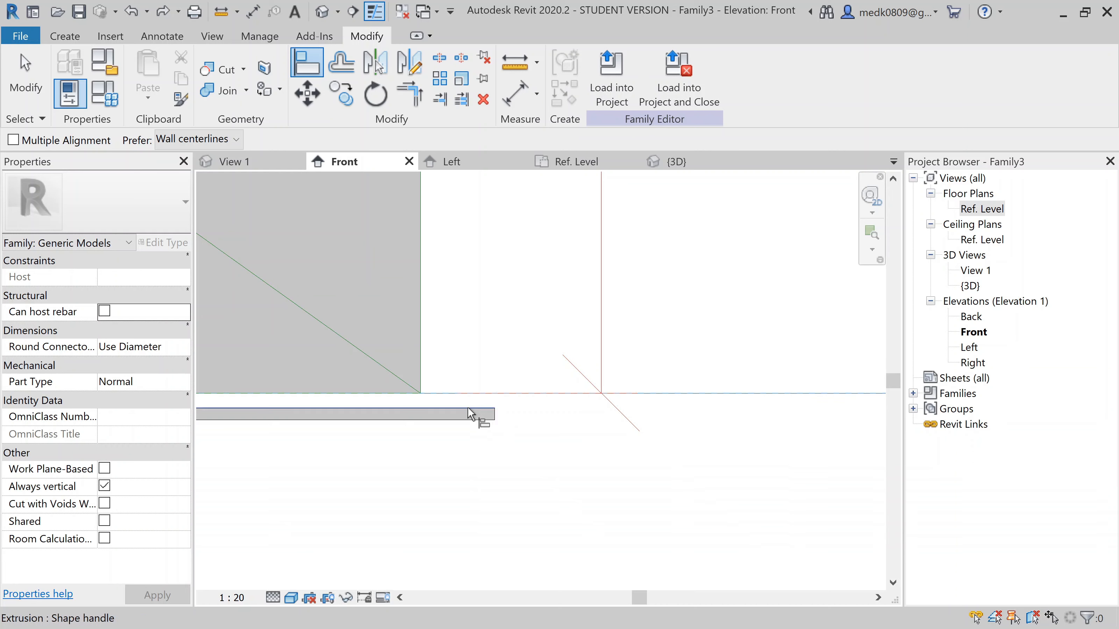
scroll(467, 407, "up", 2)
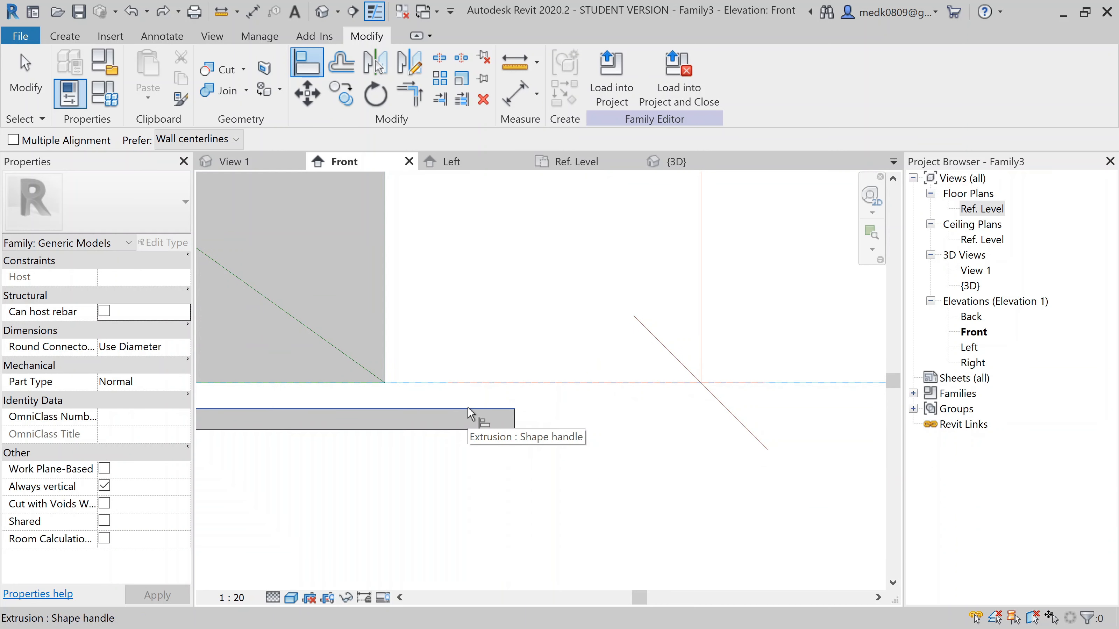
left_click(467, 409)
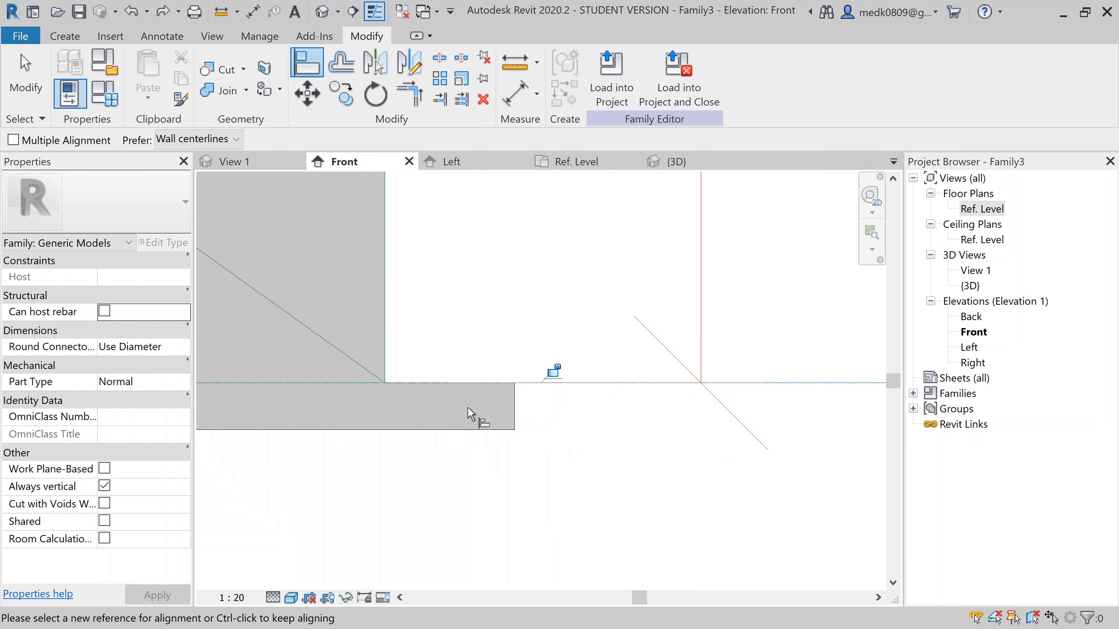
left_click(554, 374)
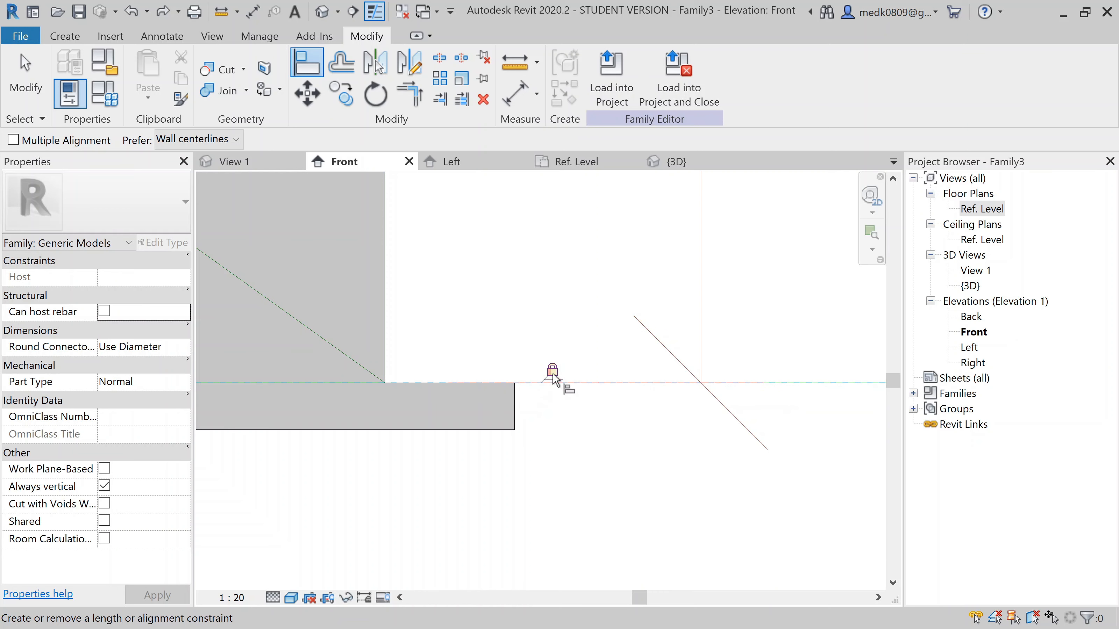
key("Escape")
key("Escape")
scroll(554, 374, "down", 3)
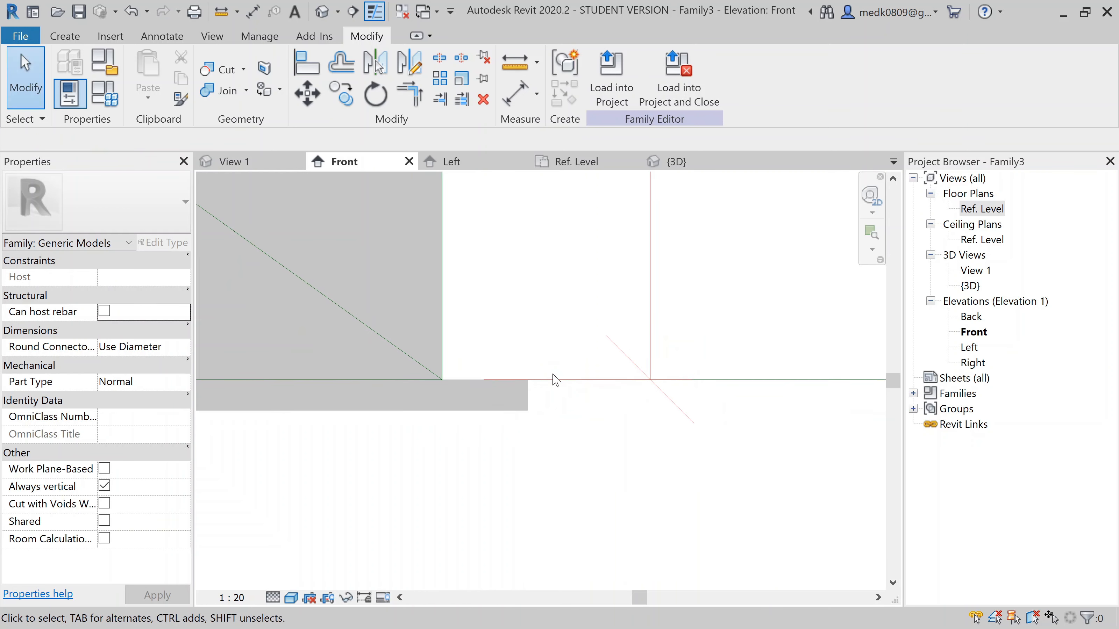
- Examine both ends of the channel support in the 3D view, checking its contact with the duct's underside
left_click(679, 163)
scroll(694, 475, "up", 3)
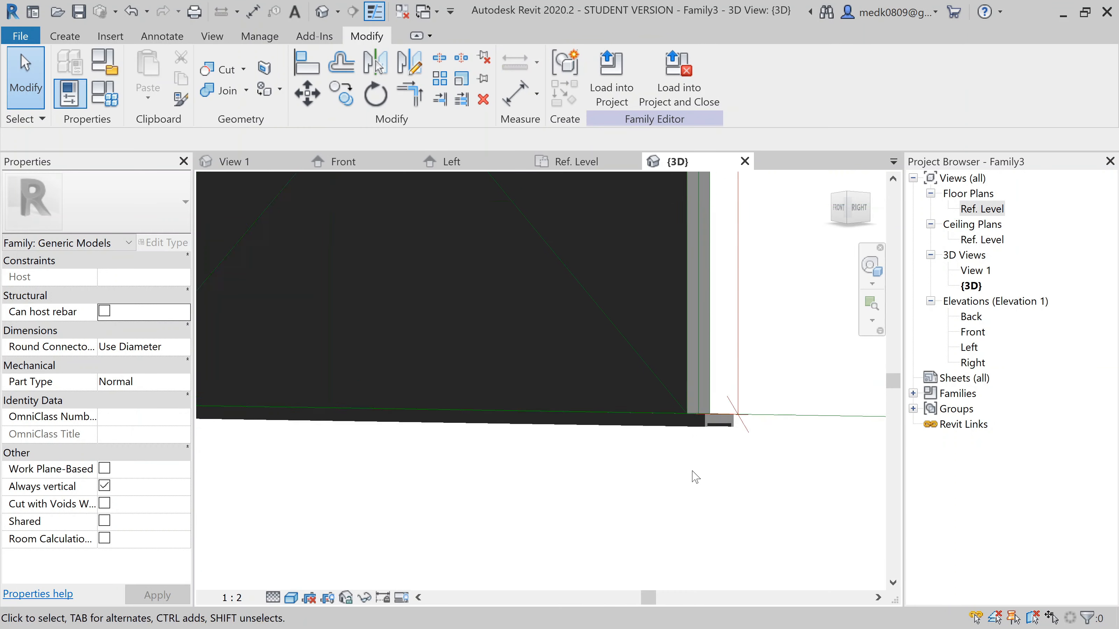
middle_click_drag(720, 409, 675, 449, "shift")
scroll(596, 578, "up", 4)
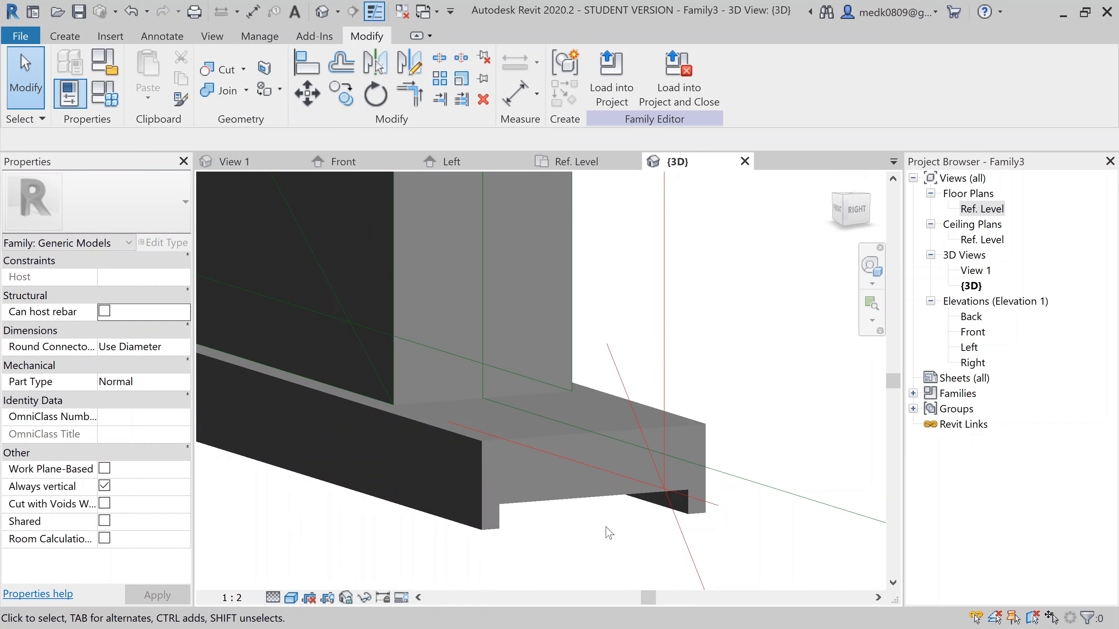
scroll(663, 441, "down", 6)
middle_click_drag(664, 441, 508, 436, "shift")
scroll(509, 436, "up", 2)
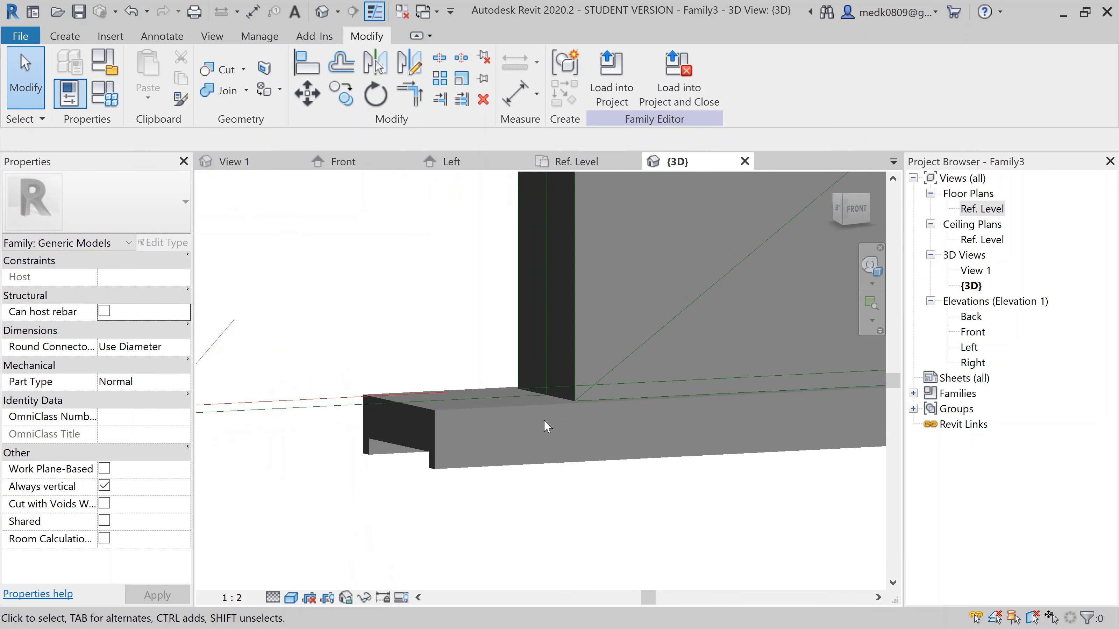
scroll(424, 453, "down", 2)
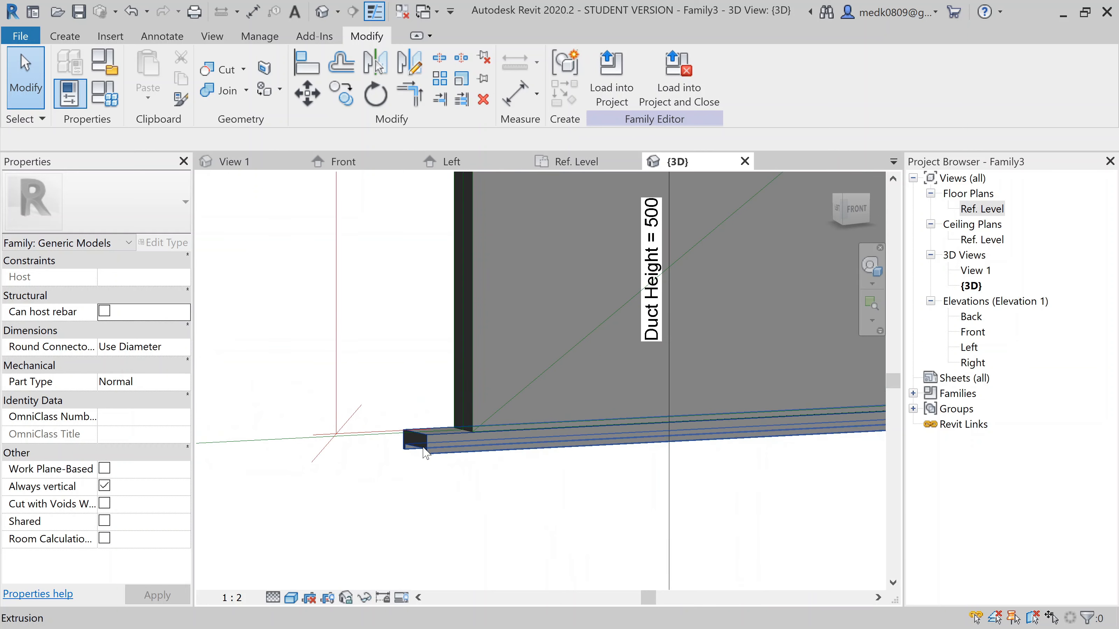
- Change the Support Length formula to Duct Width + 70 mm and check the support's ends in the 3D view
left_click(105, 90)
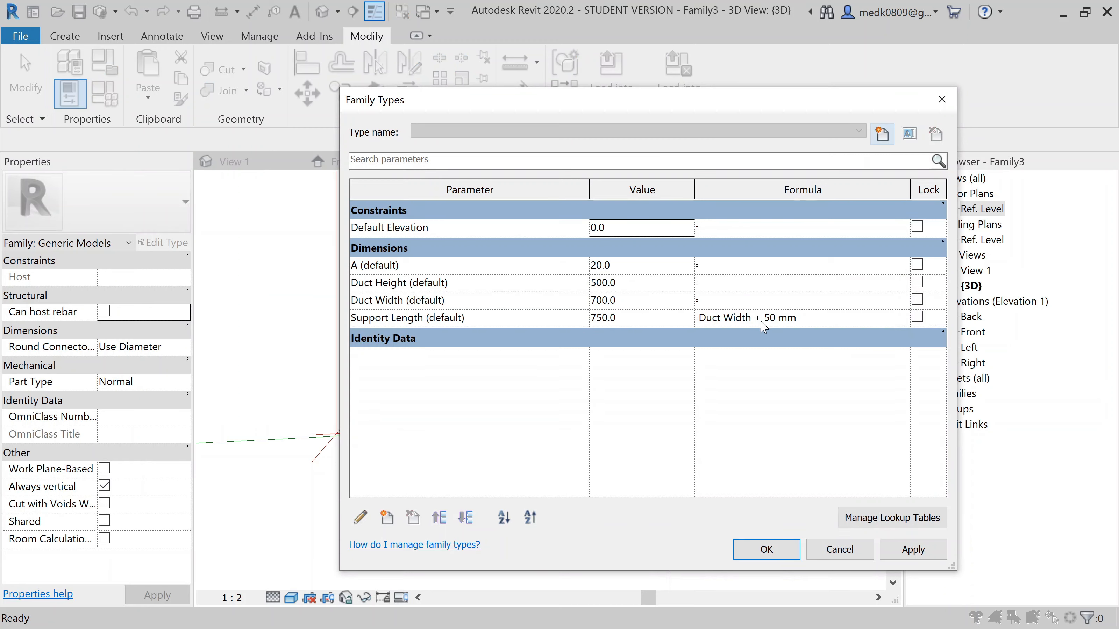
left_click(766, 318)
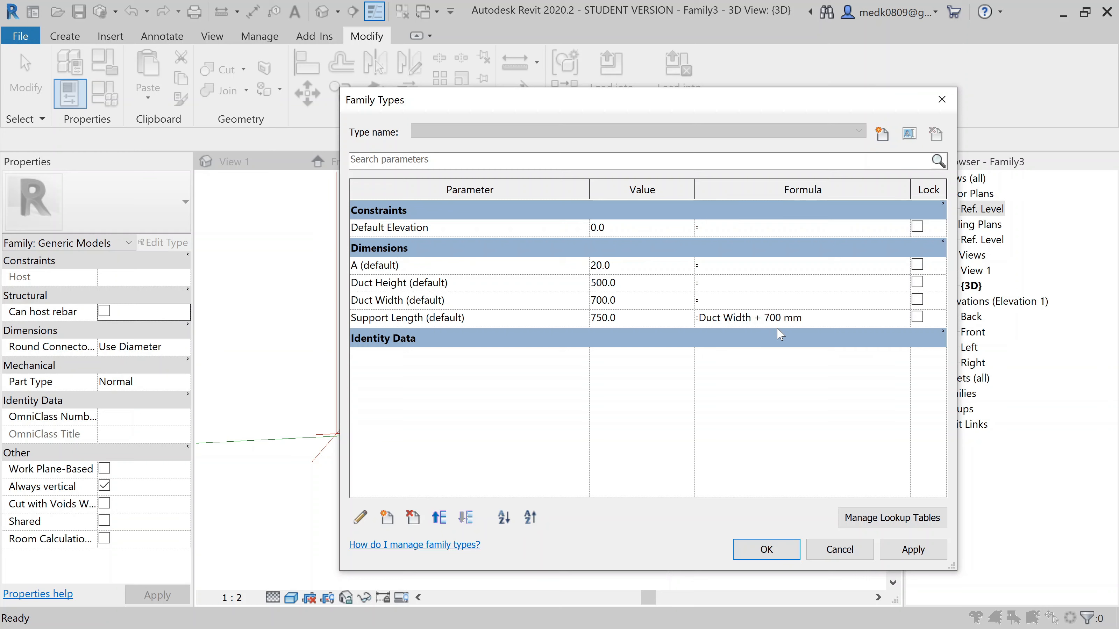
left_click(908, 550)
left_click(767, 549)
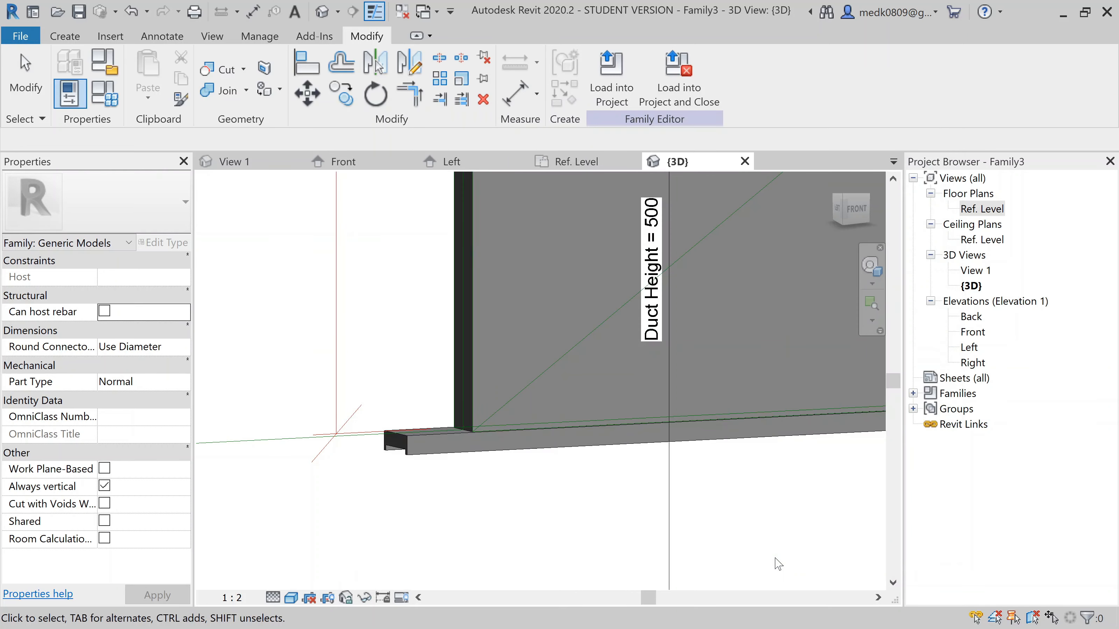
scroll(476, 429, "up", 2)
scroll(476, 428, "down", 3)
scroll(478, 434, "down", 5)
middle_click_drag(735, 443, 678, 457, "shift")
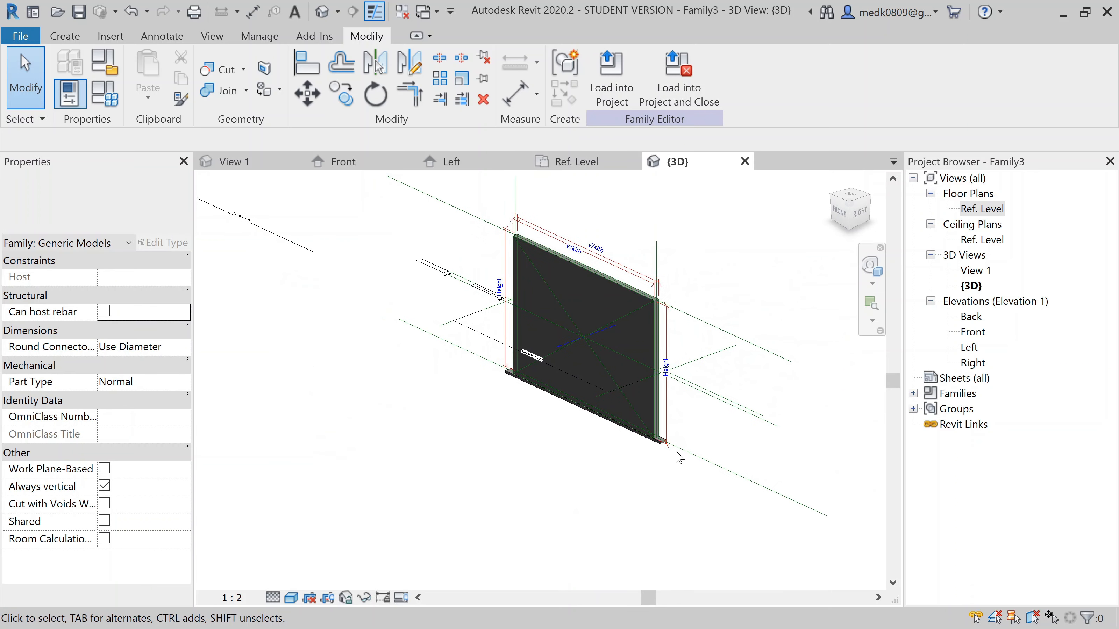
scroll(679, 457, "up", 6)
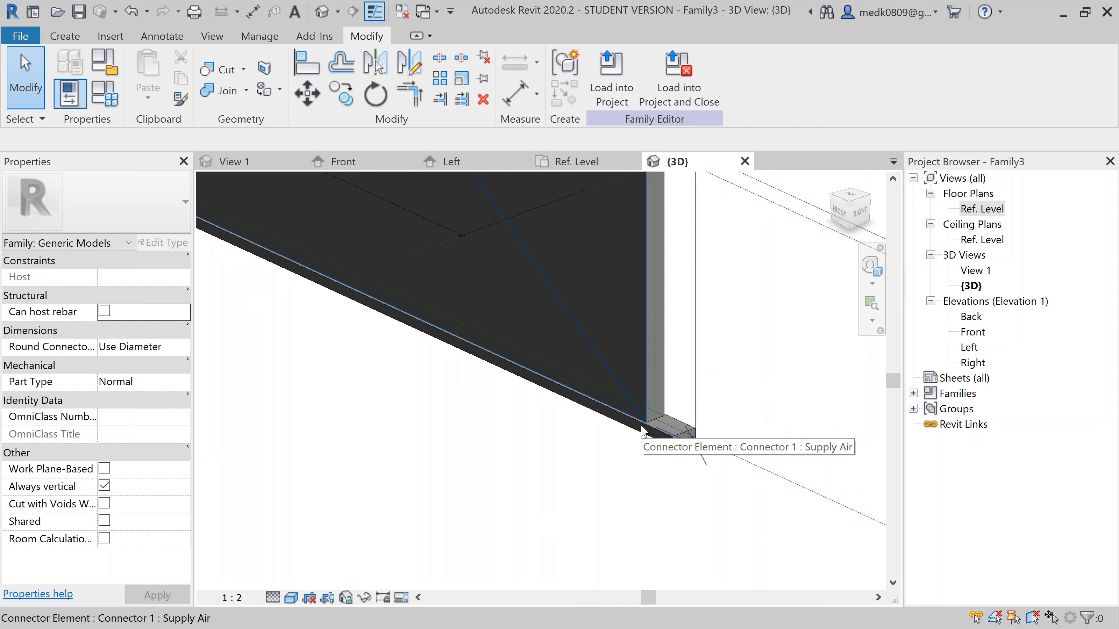
scroll(642, 430, "down", 4)
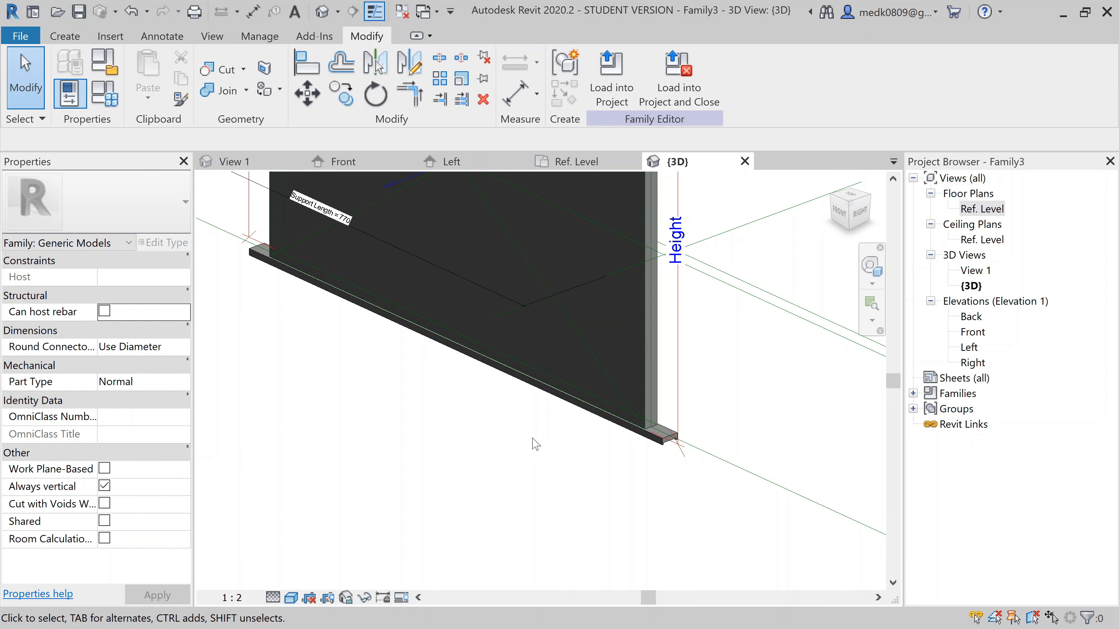
- In the Front elevation, draw a vertical reference plane downward from the duct's bottom edge, about 20 mm outside the duct's right side
double_click(970, 332)
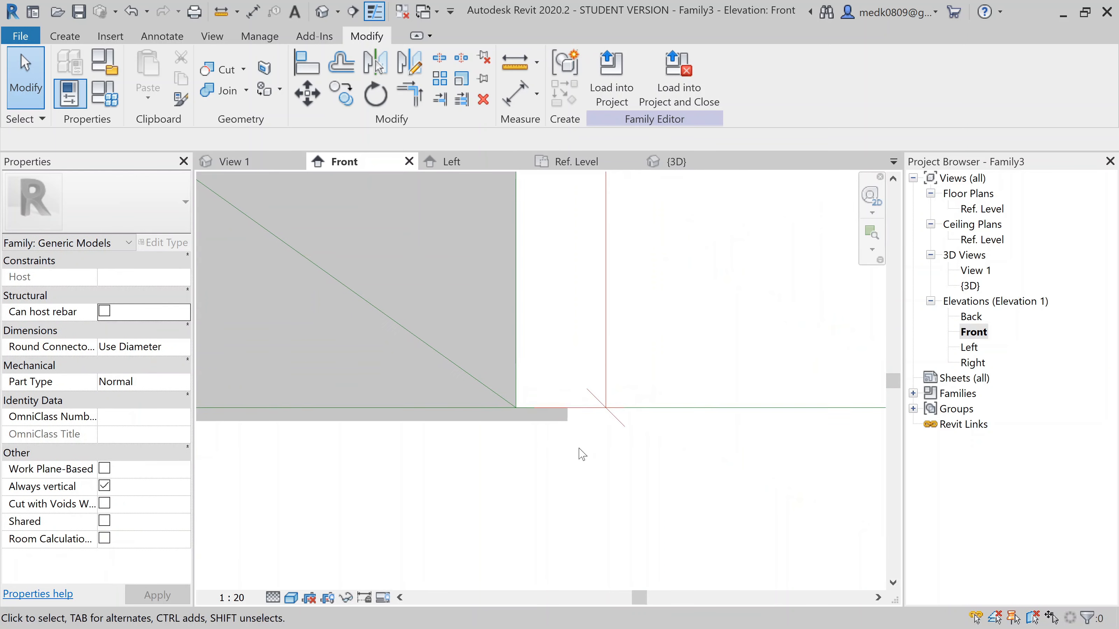
scroll(579, 456, "down", 6)
scroll(375, 494, "up", 1)
middle_click_drag(376, 494, 427, 509)
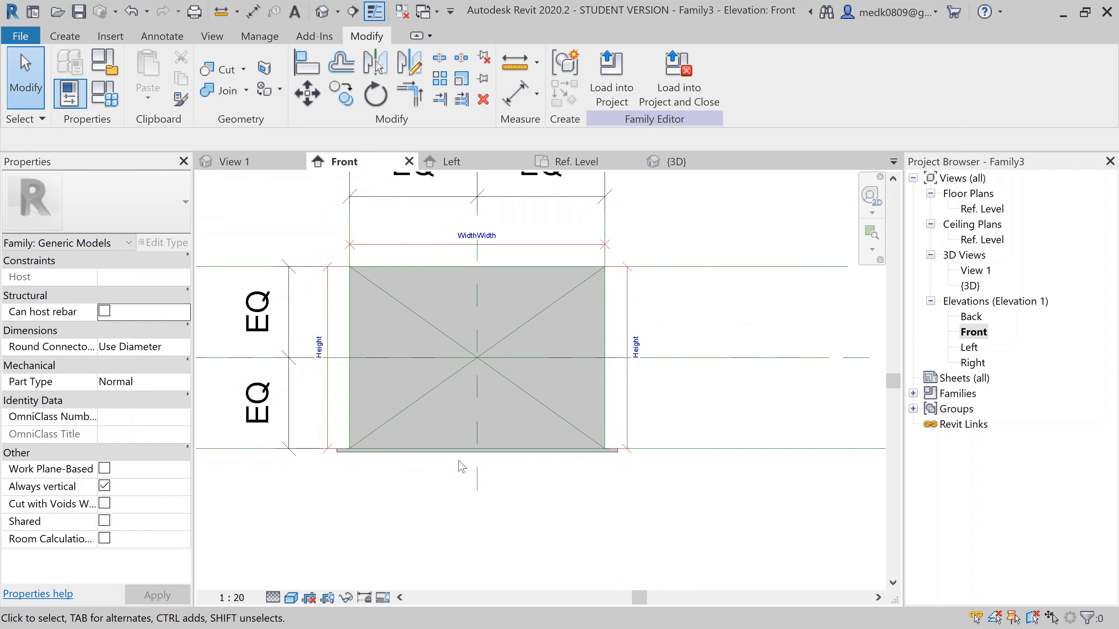
left_click(65, 36)
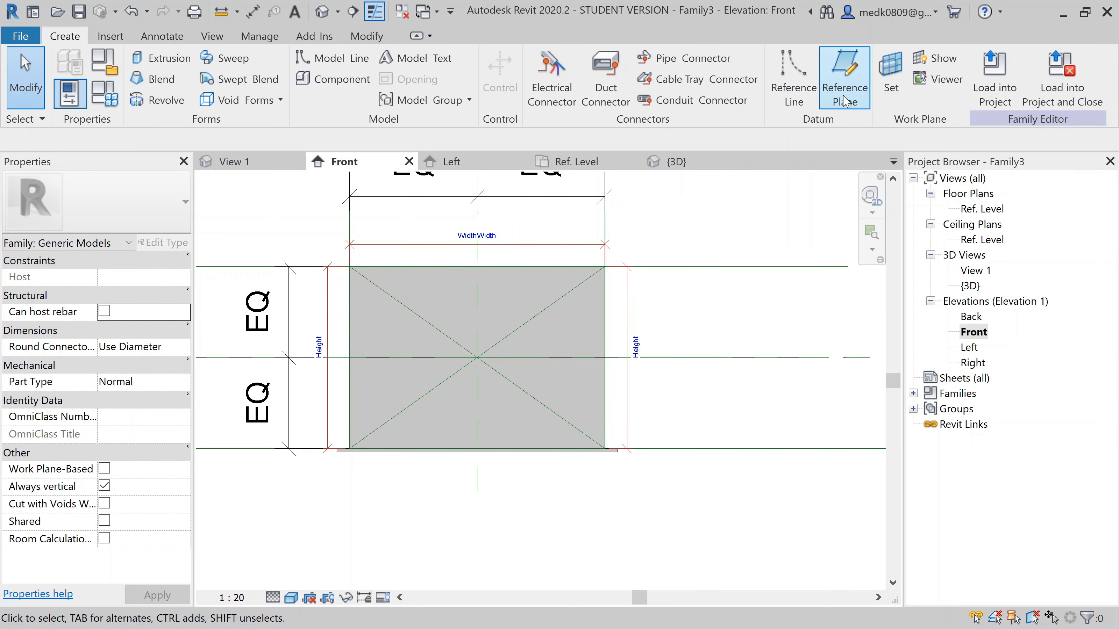
left_click(844, 78)
scroll(607, 430, "up", 6)
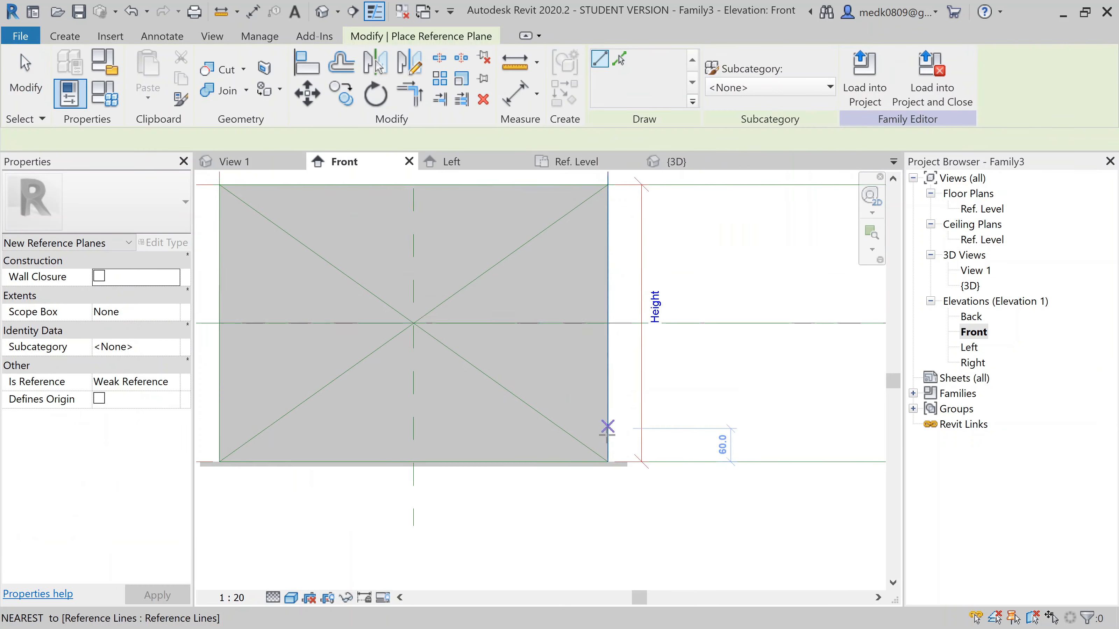
scroll(624, 473, "up", 2)
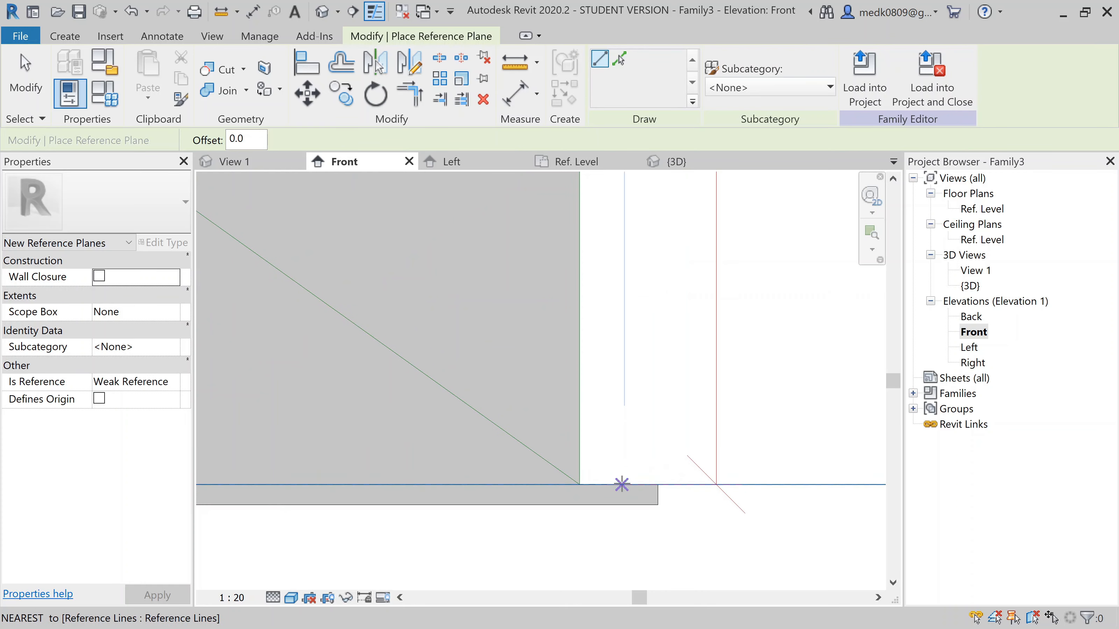
left_click(623, 503)
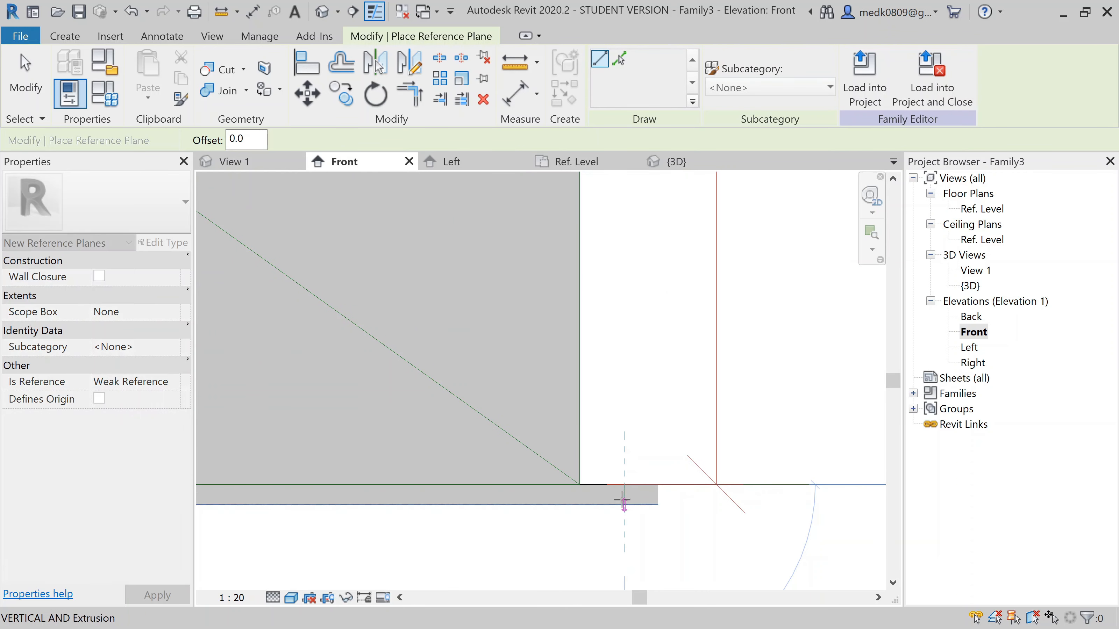
scroll(630, 565, "down", 3)
middle_click_drag(630, 565, 646, 291)
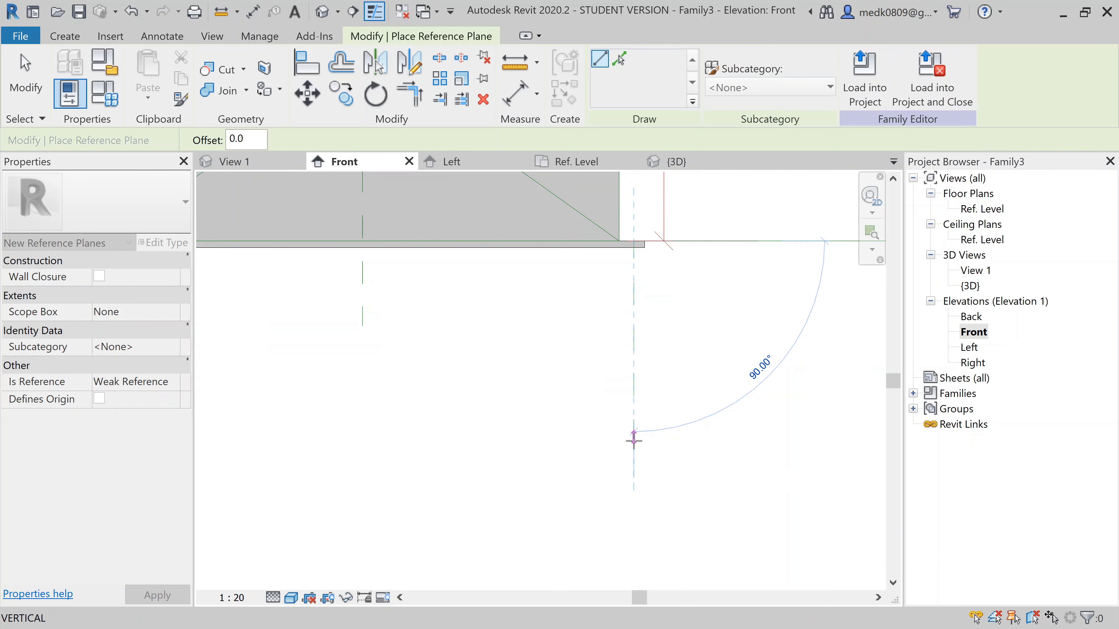
left_click(634, 467)
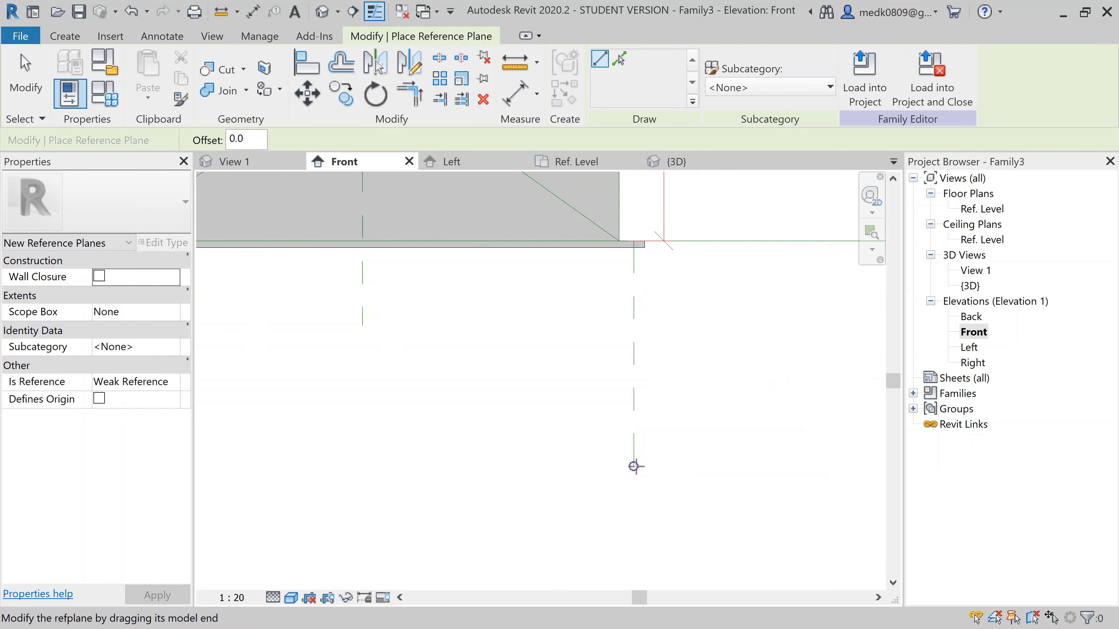
key("Escape")
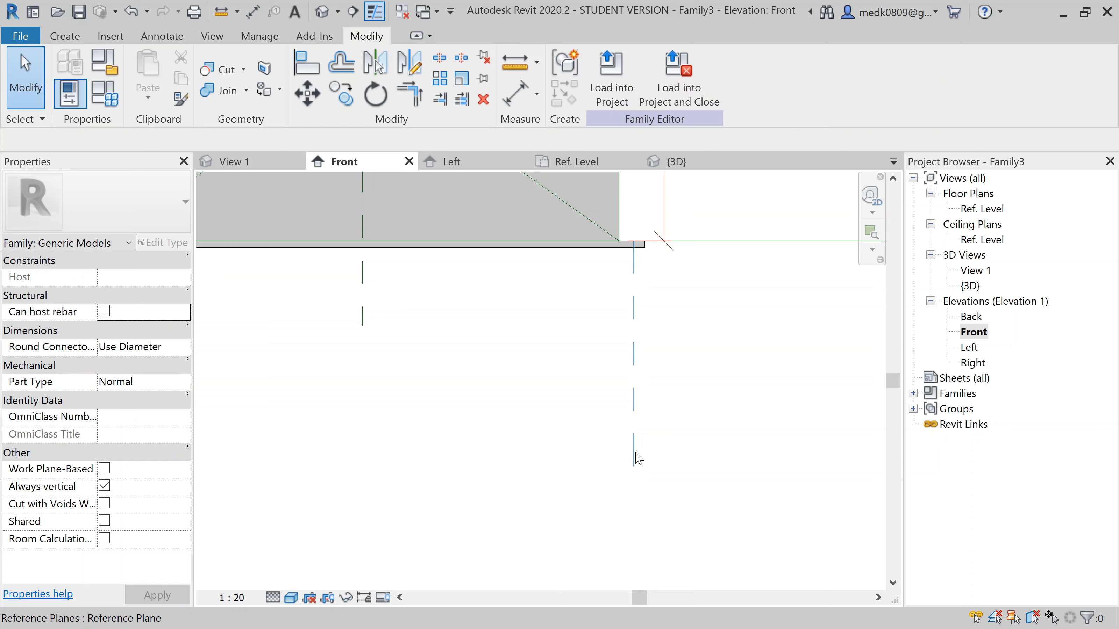
- Open the name of the new vertical reference plane below the support's right end for editing
left_click(638, 458)
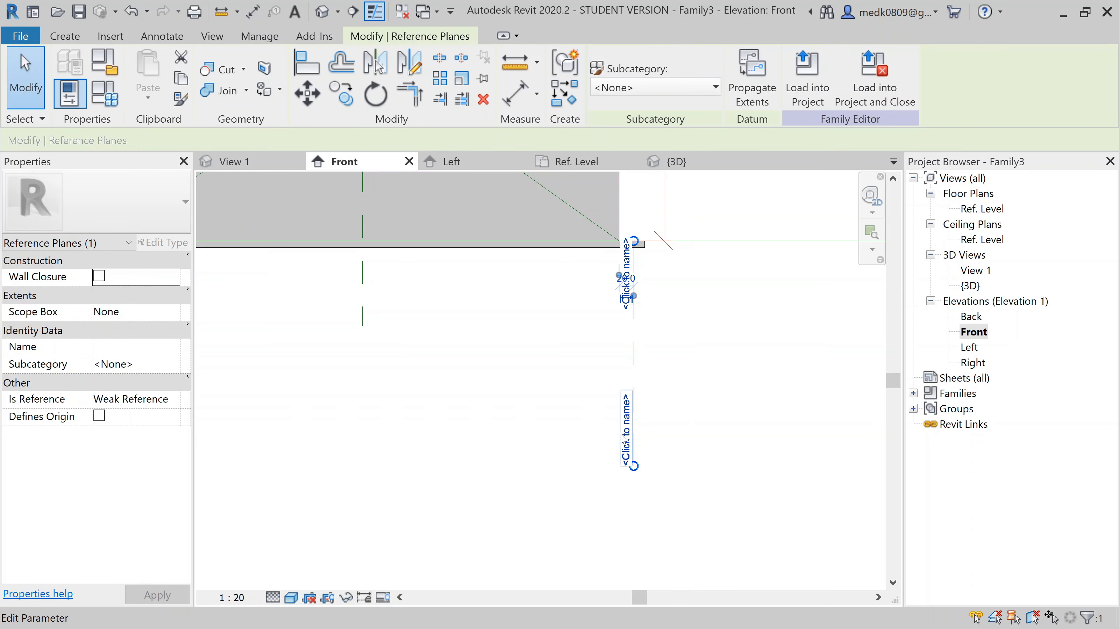
left_click(630, 448)
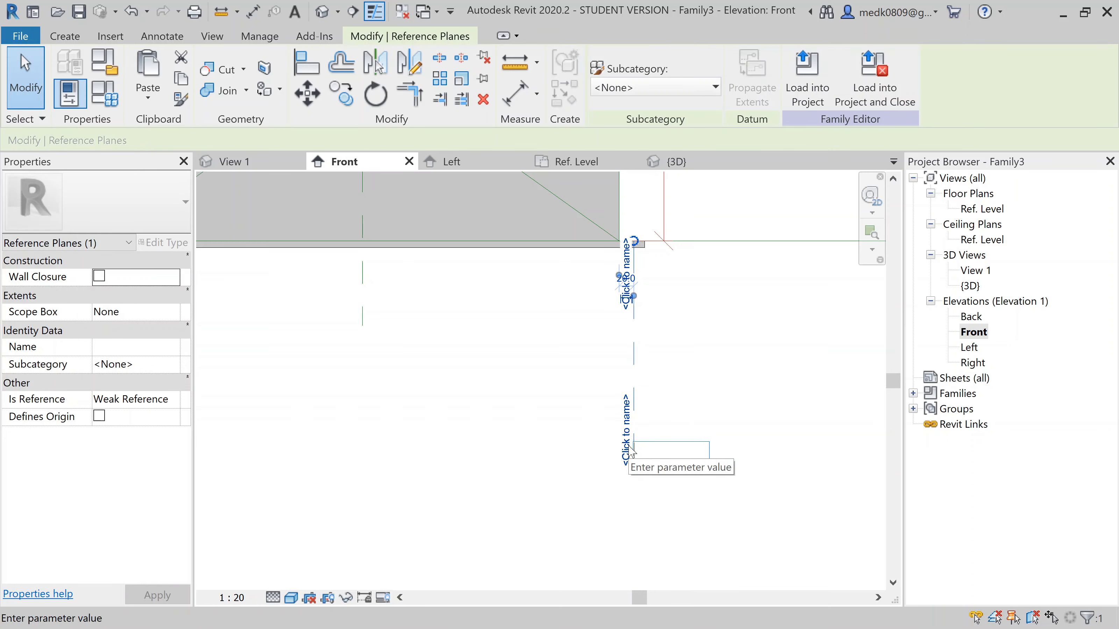
- Name the selected vertical reference plane below the panel's edge 1
type("1")
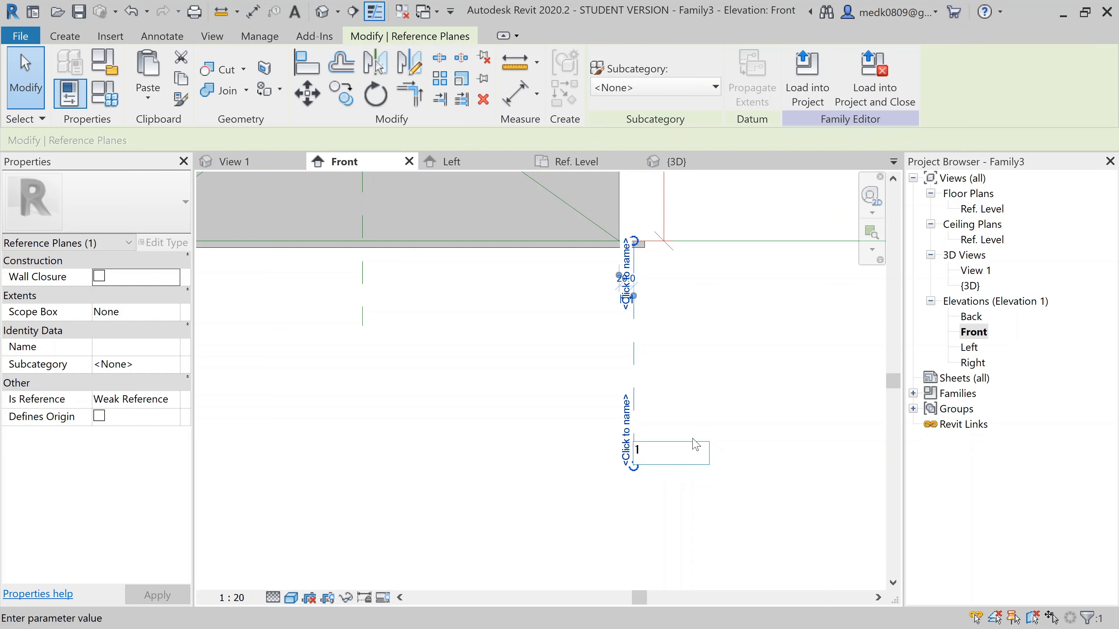
key("Return")
left_click(771, 440)
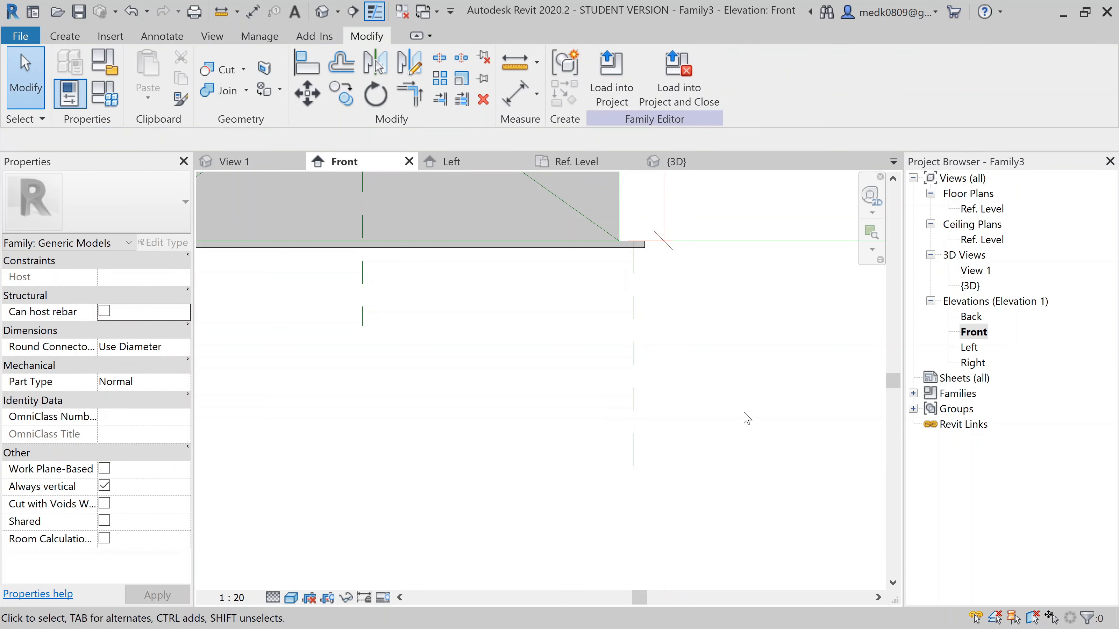
- Start a solid Revolve, set its work plane to Reference Plane : 1, and open Elevation: Left for sketching
left_click(65, 36)
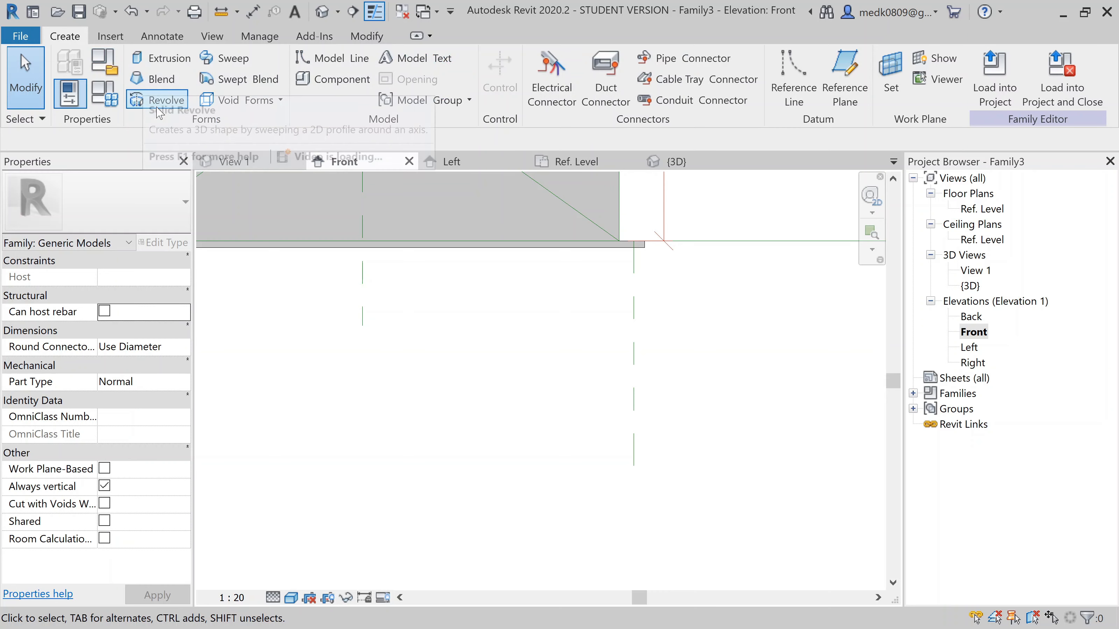
left_click(137, 102)
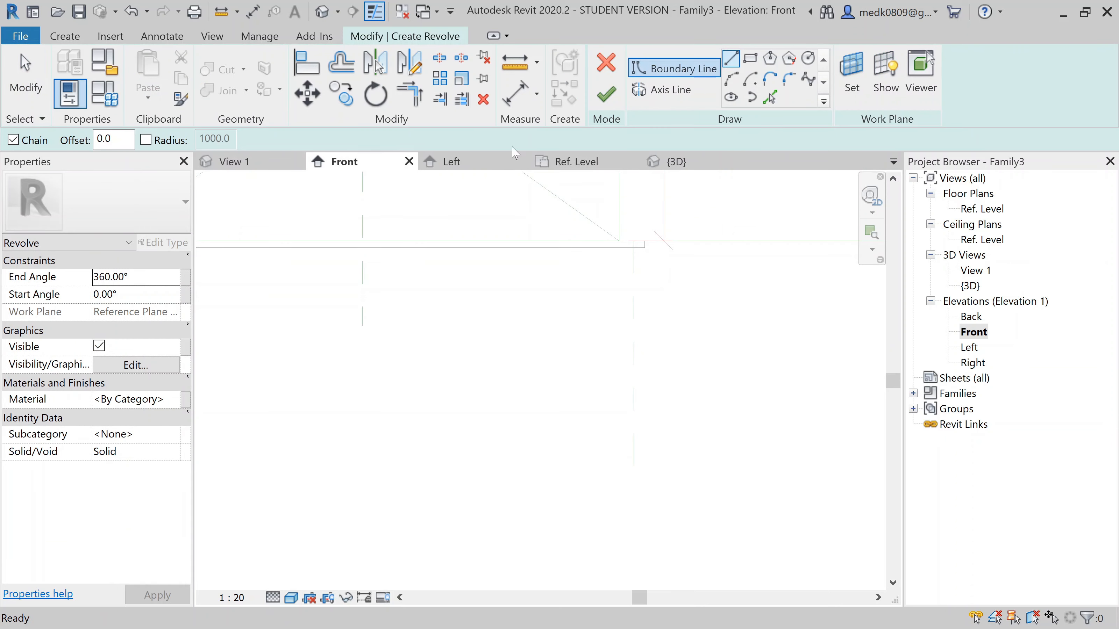
left_click(857, 84)
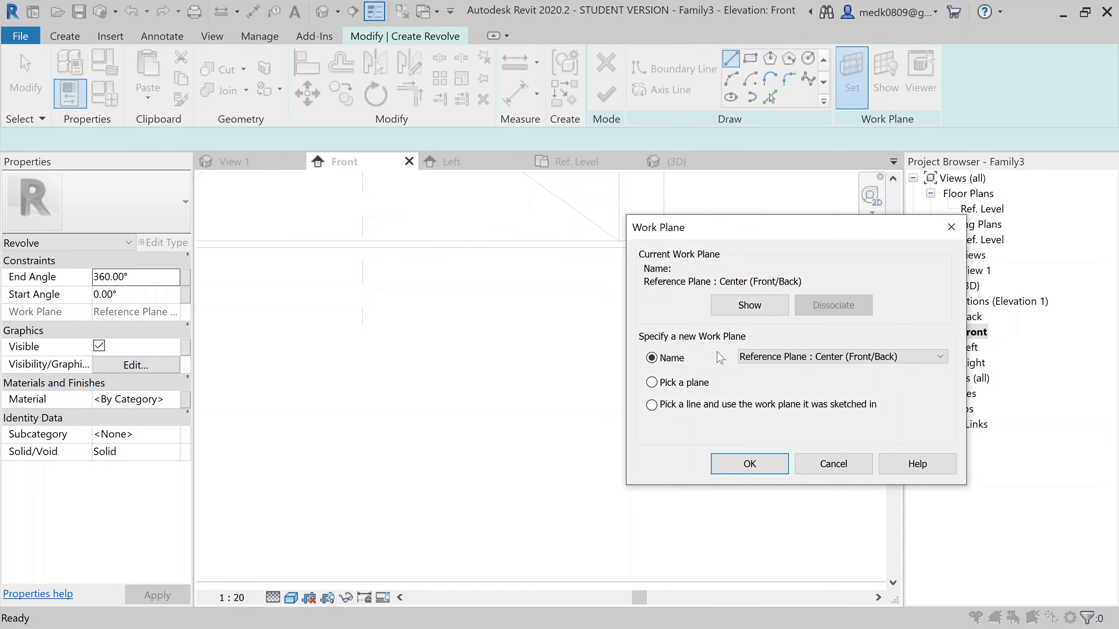
left_click(758, 357)
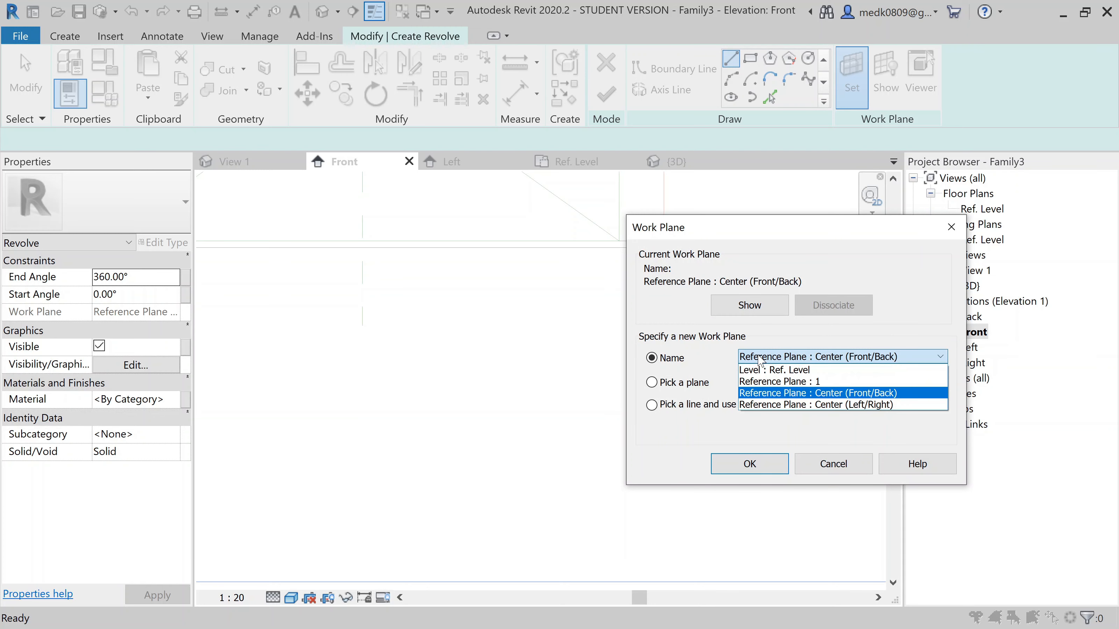
left_click(768, 382)
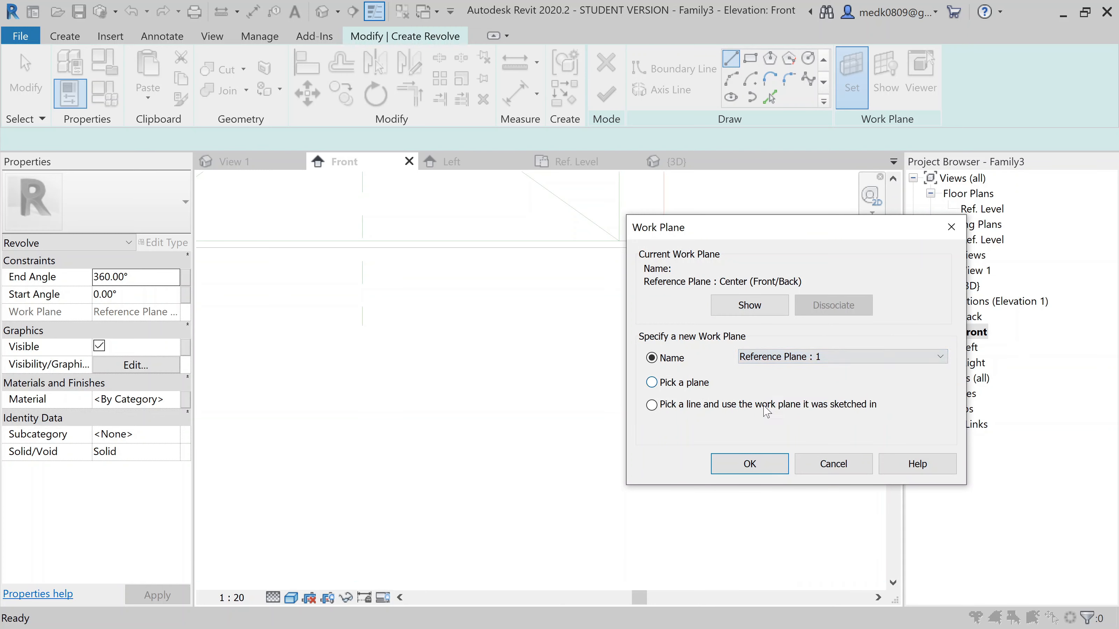
left_click(761, 463)
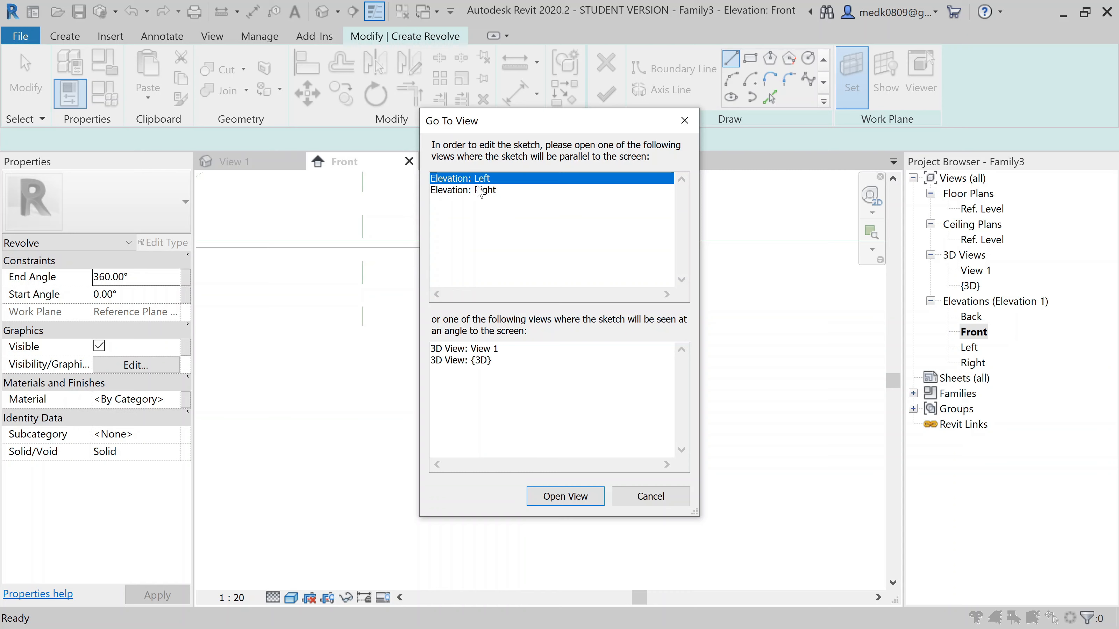
left_click(573, 497)
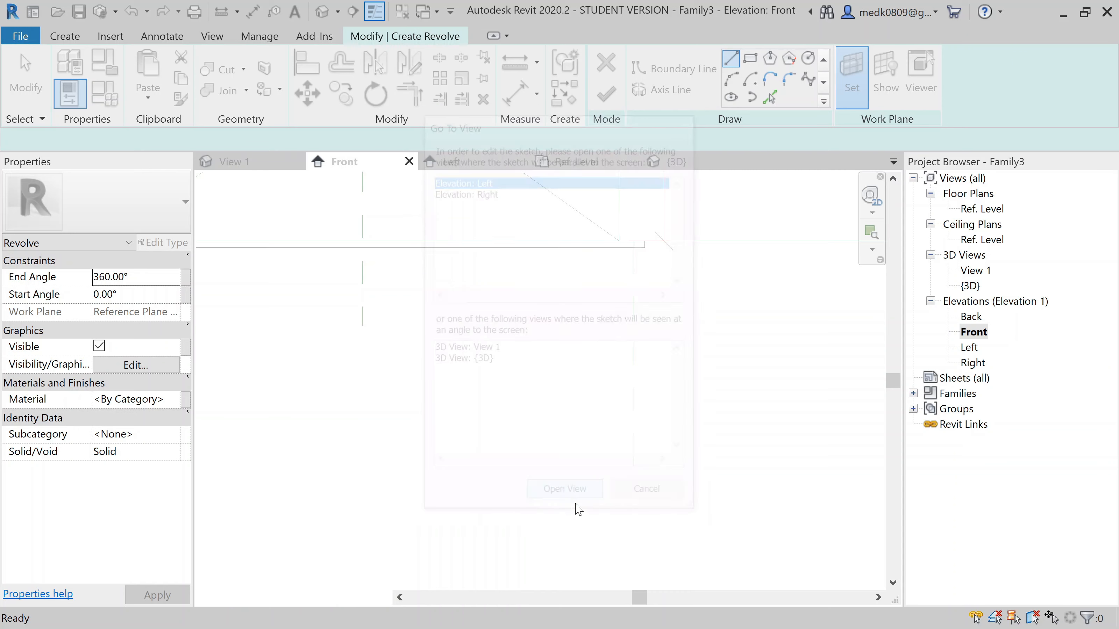
- Sketch the profile's bottom edge about 6.3 long from the center line along the base's upper edge, and its vertical side about 405 high
scroll(599, 454, "down", 4)
scroll(614, 437, "down", 3)
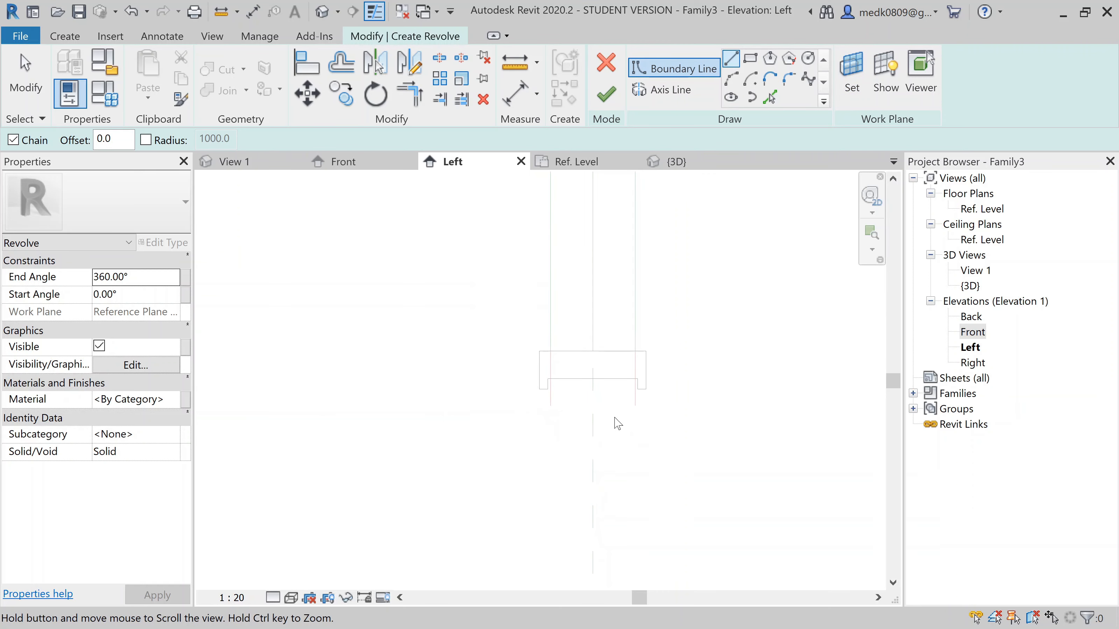
mouse_move(602, 243)
middle_mouse_down()
mouse_move(587, 388)
mouse_move(591, 320)
middle_mouse_up()
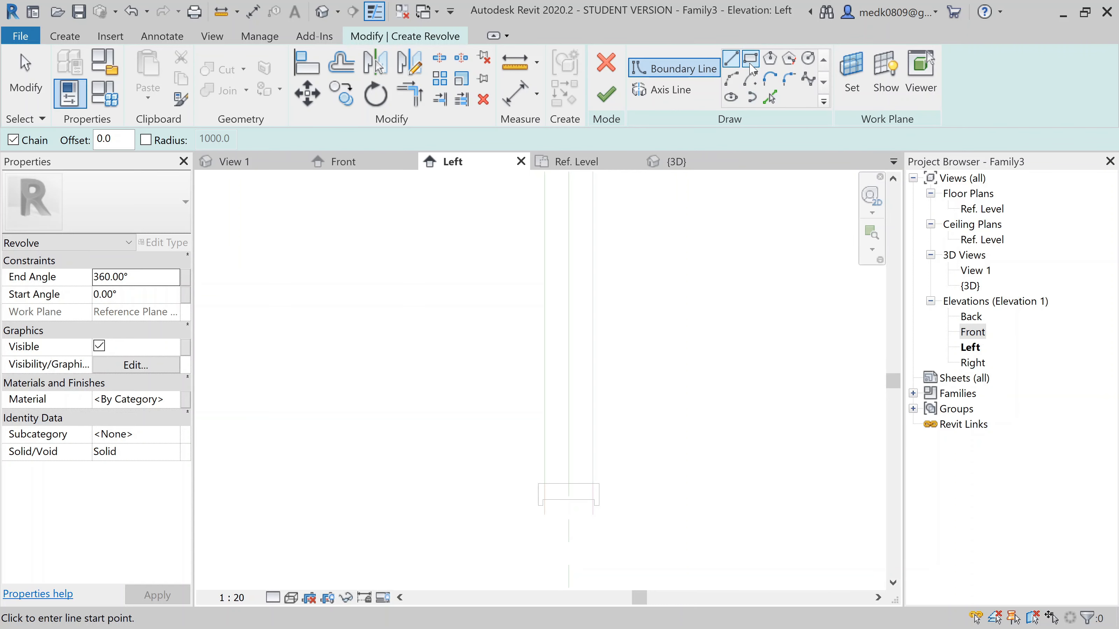
scroll(575, 487, "up", 4)
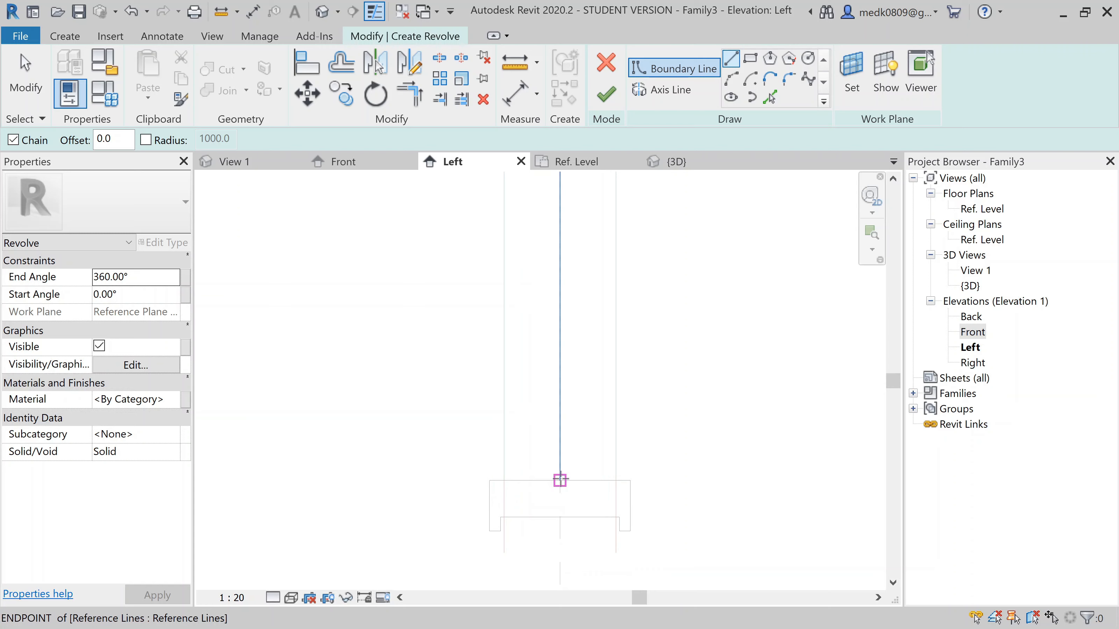
left_click(559, 480)
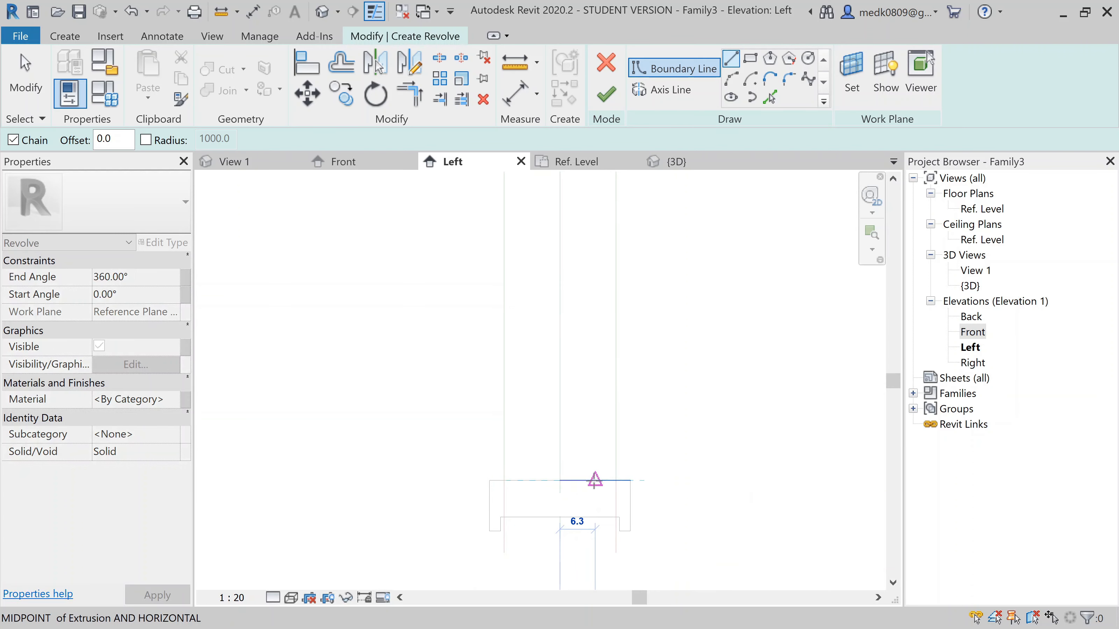
left_click(595, 480)
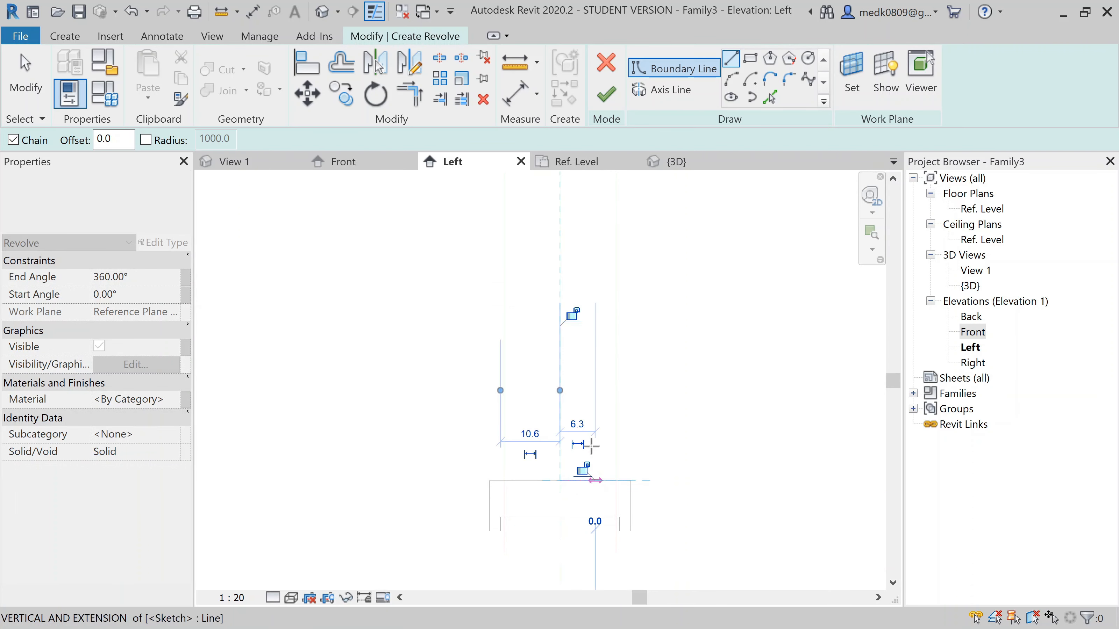
scroll(595, 406, "down", 5)
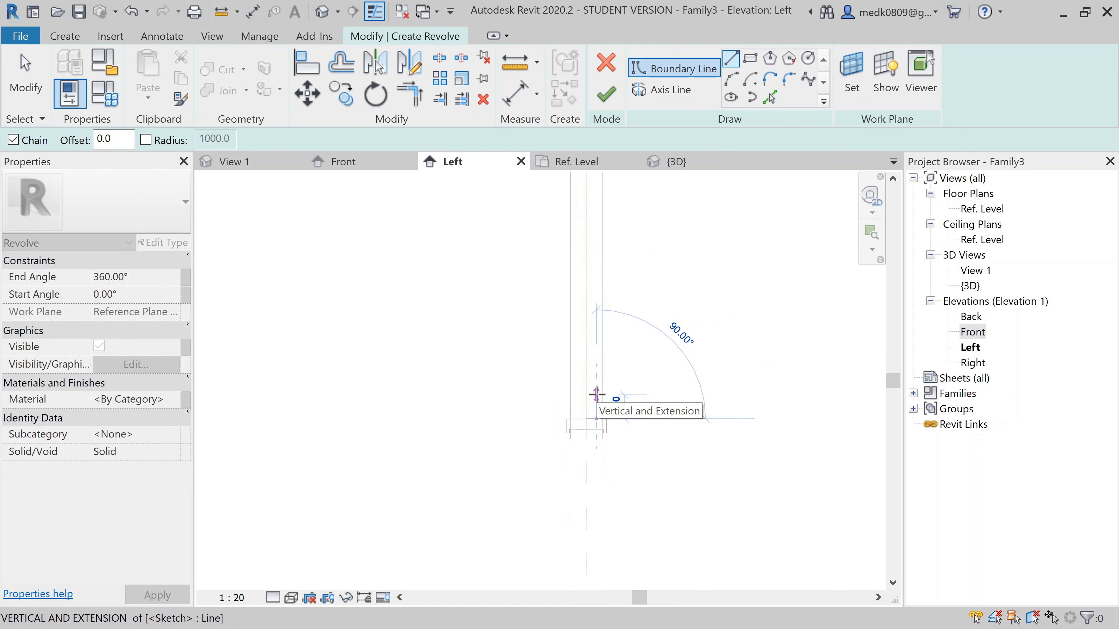
middle_click_drag(599, 218, 591, 362)
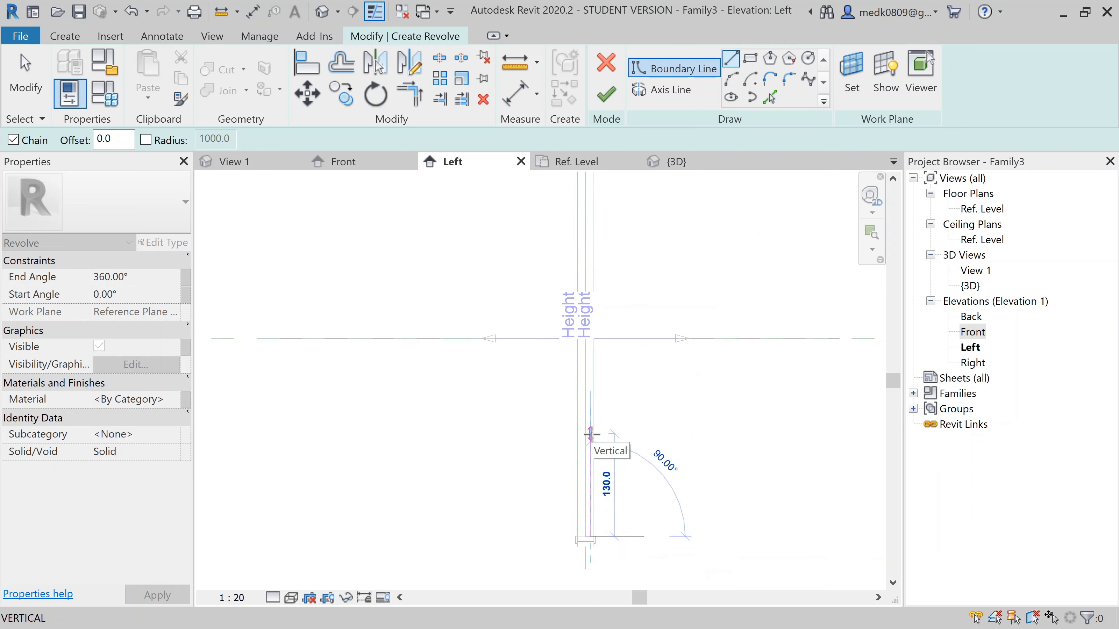
scroll(591, 231, "up", 2)
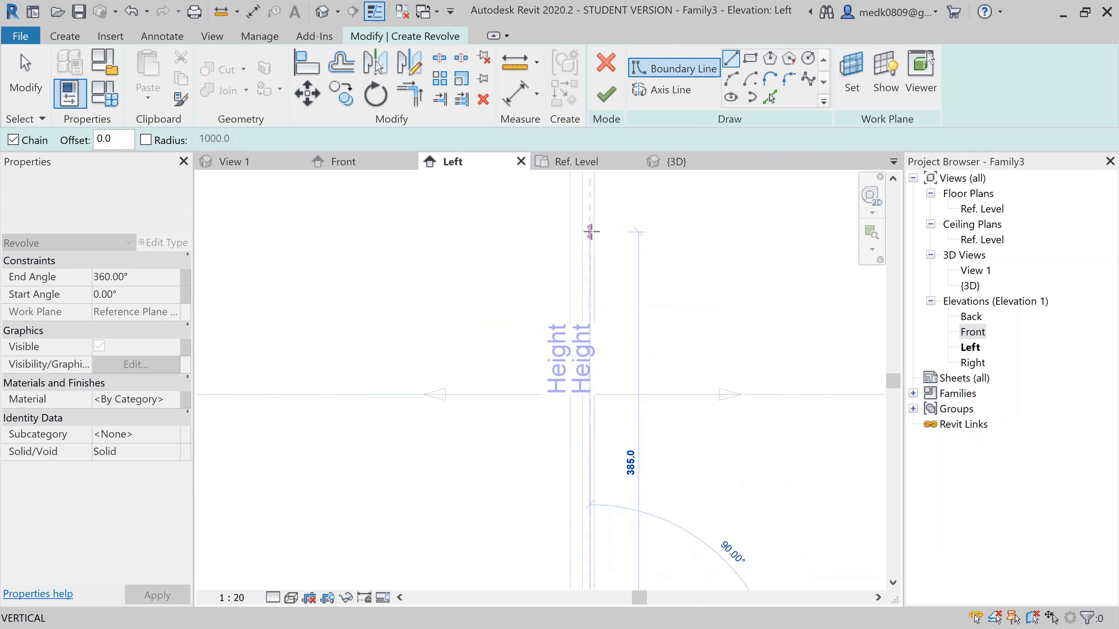
left_click(590, 208)
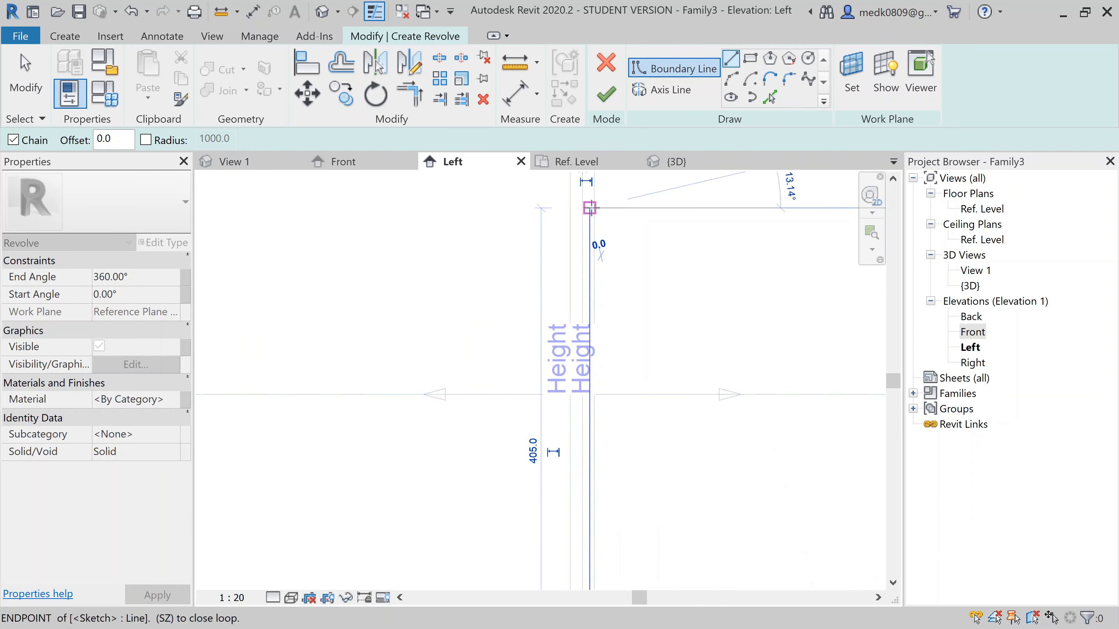
- Close the revolve profile with a horizontal top edge back to the center line and a vertical line down to the starting point
scroll(590, 207, "up", 4)
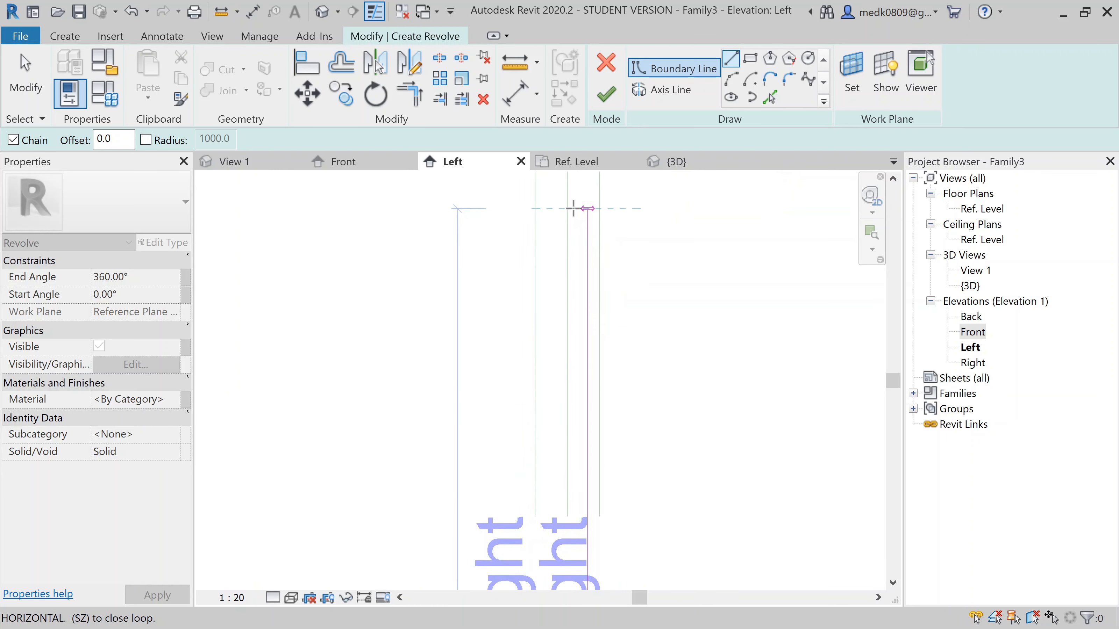
left_click(568, 208)
scroll(548, 254, "down", 2)
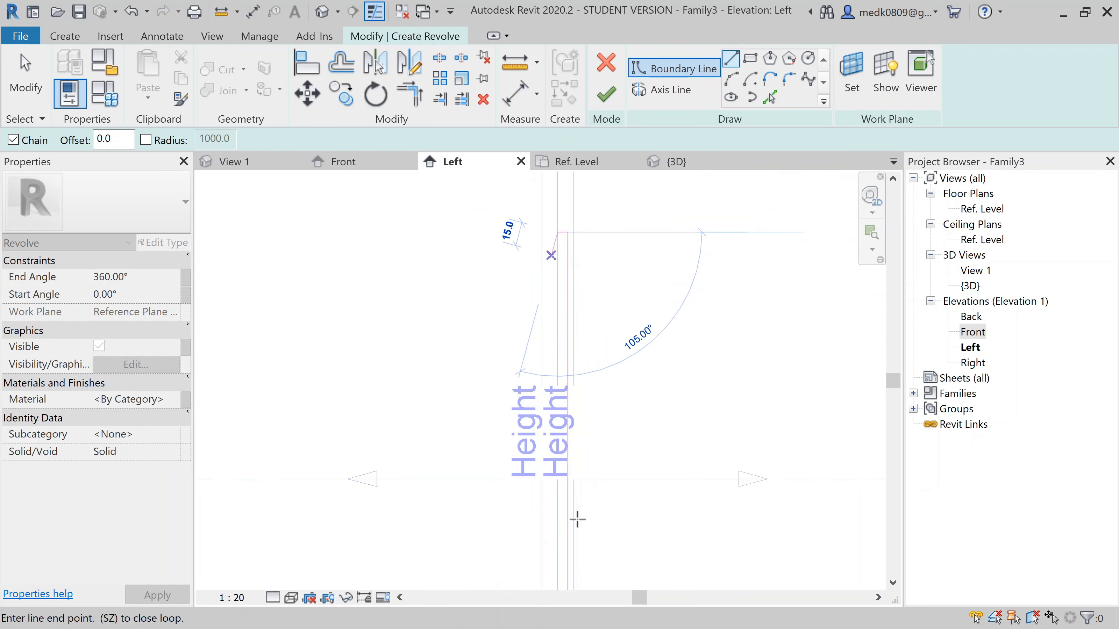
scroll(577, 520, "up", 2)
mouse_move(575, 529)
middle_mouse_down()
mouse_move(599, 520)
mouse_move(593, 328)
middle_mouse_up()
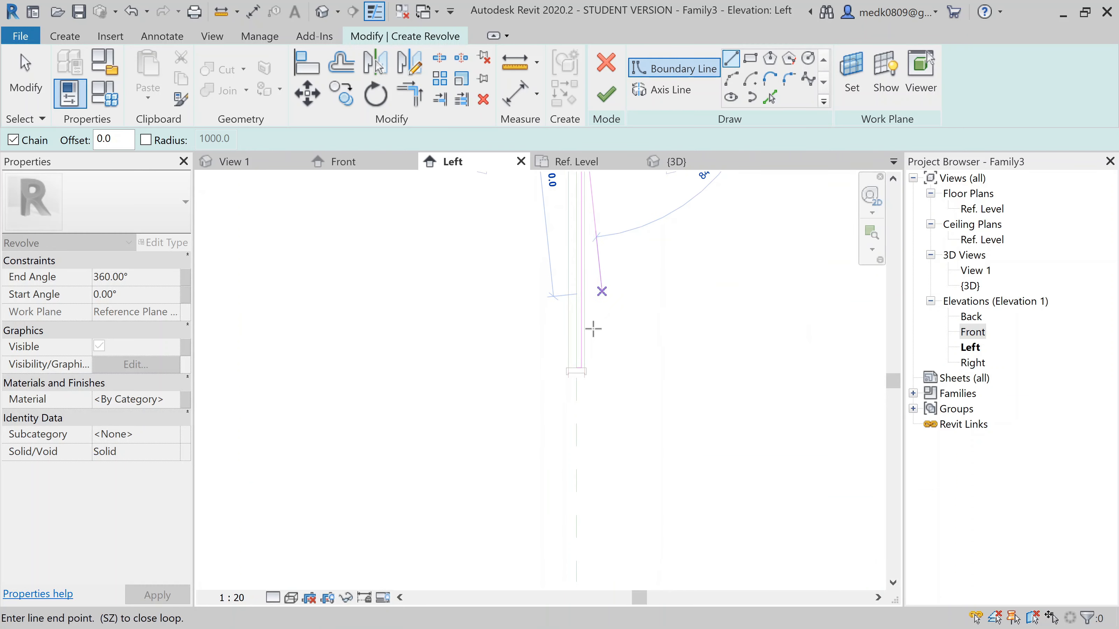
scroll(577, 371, "up", 3)
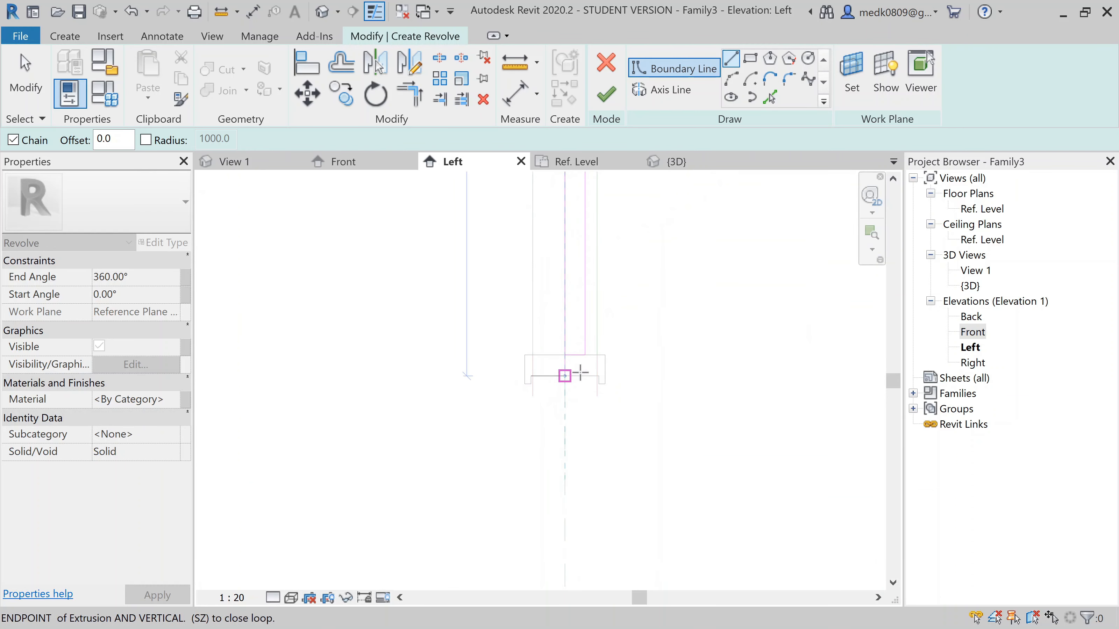
scroll(580, 372, "up", 1)
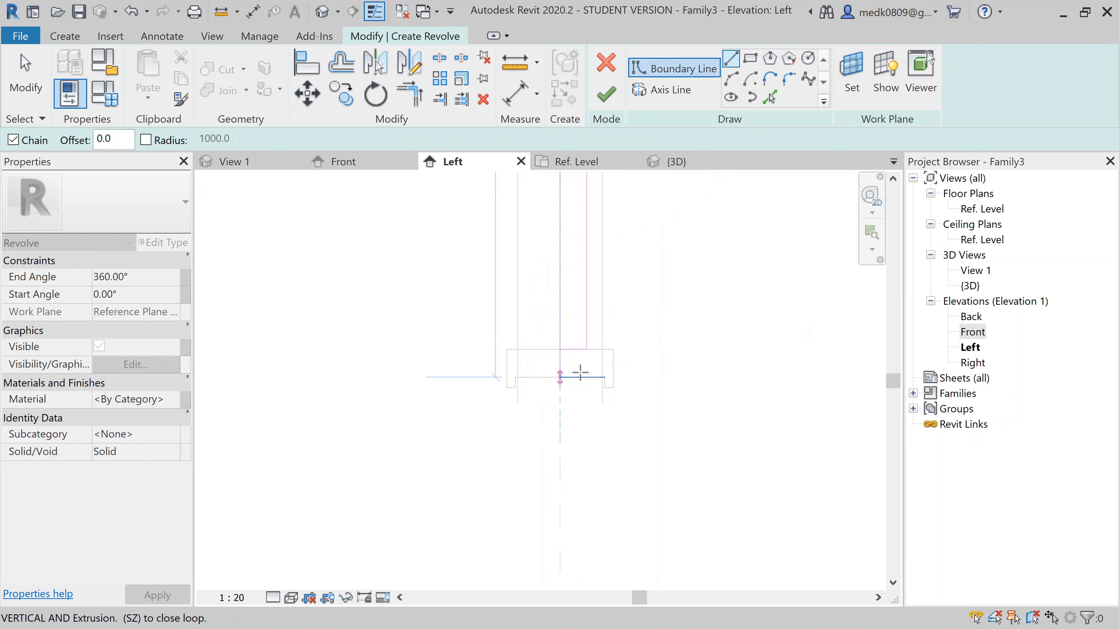
left_click(560, 349)
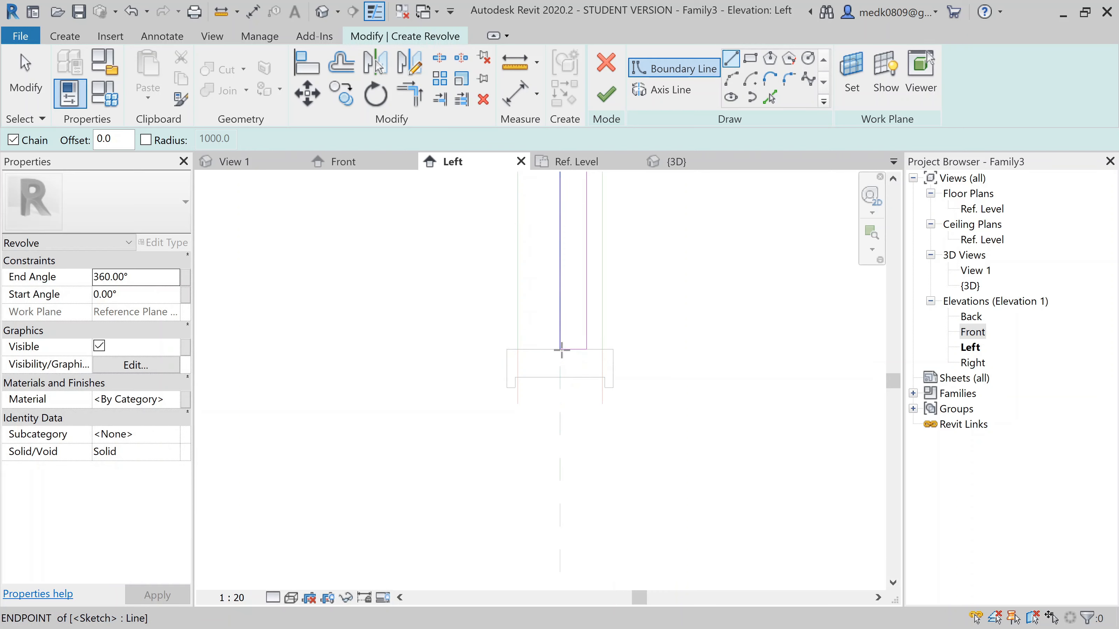
key("Escape")
key("Escape")
middle_click_drag(562, 282, 547, 396)
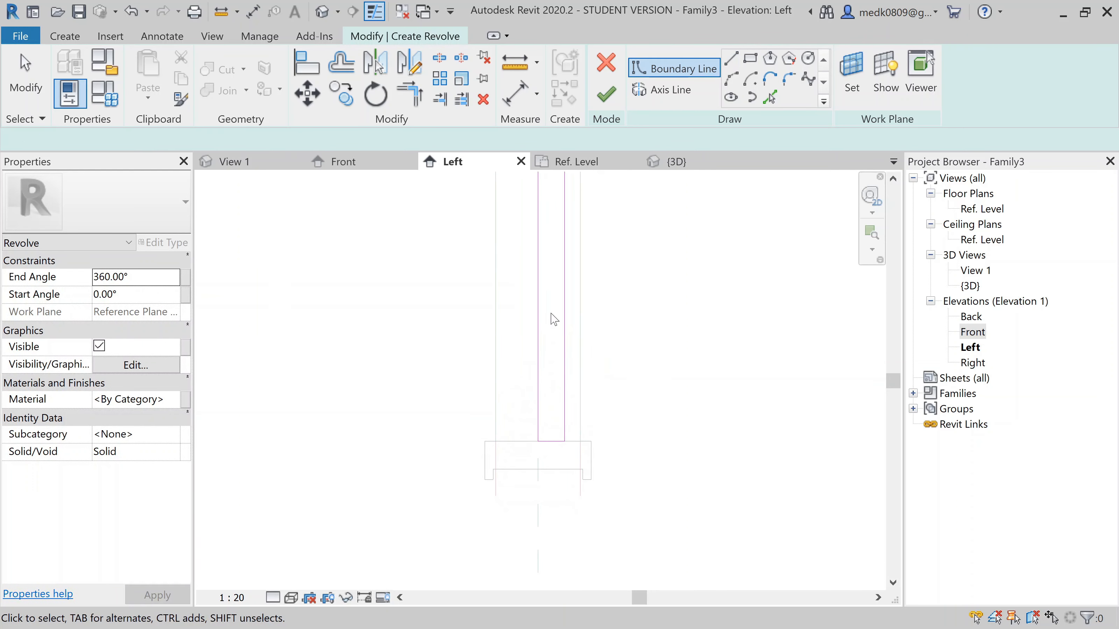
key("Escape")
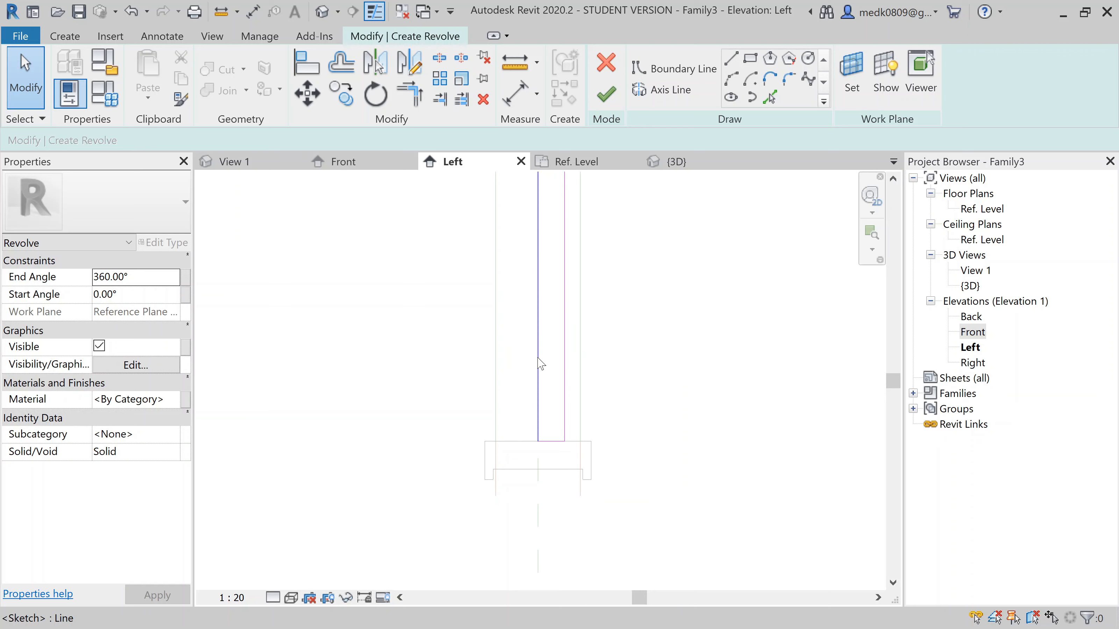
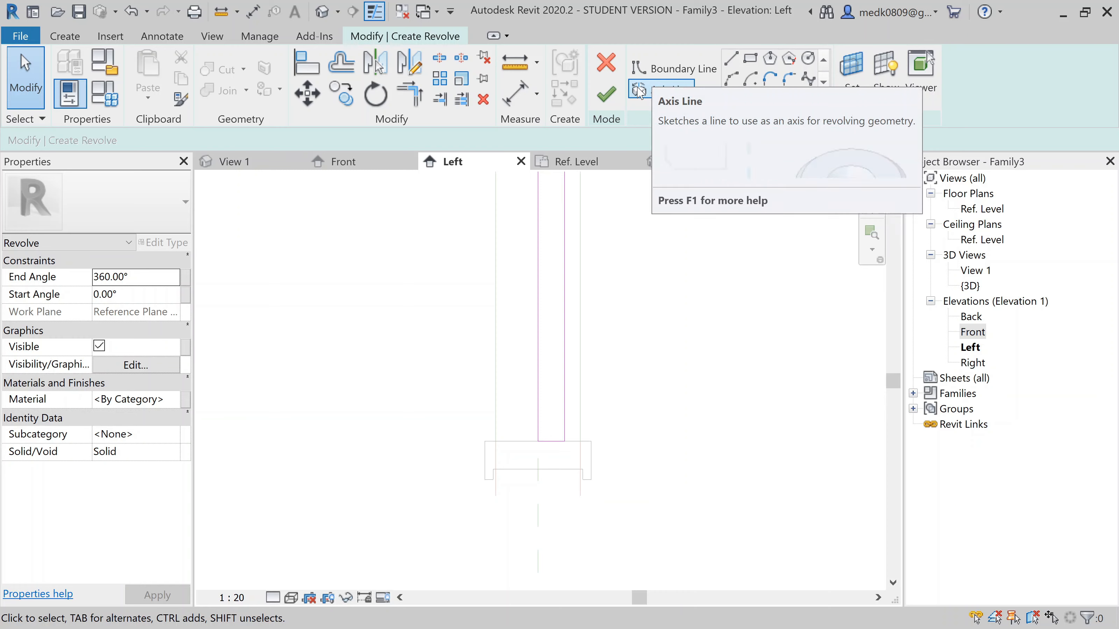
- Sketch a vertical axis line about 20 long on the profile's center-line edge and finish the 360° revolve
left_click(639, 90)
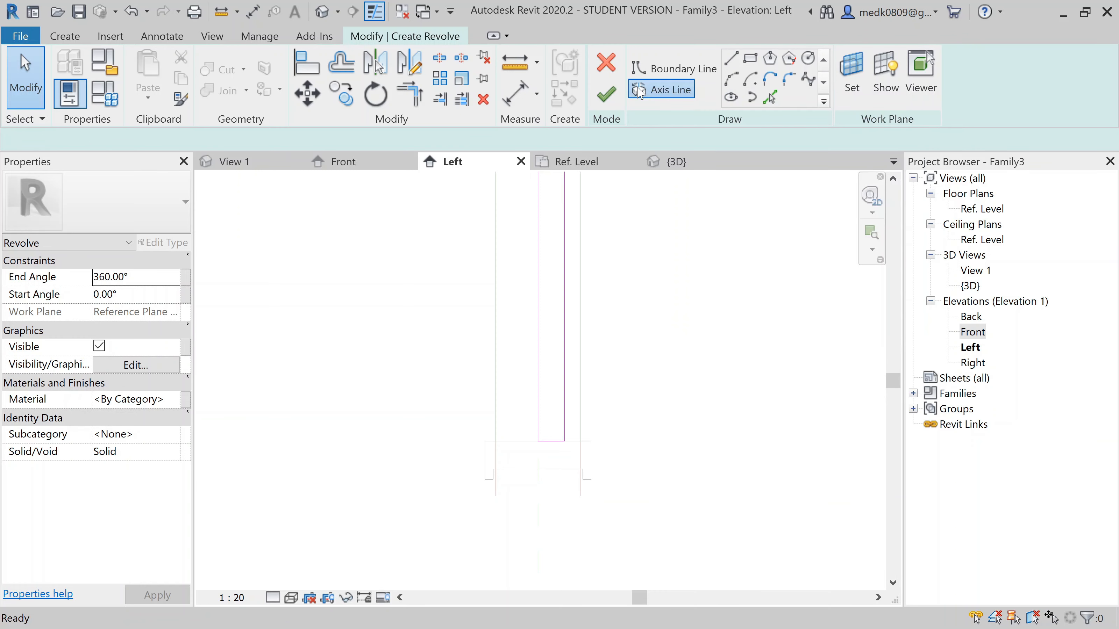
left_click(537, 208)
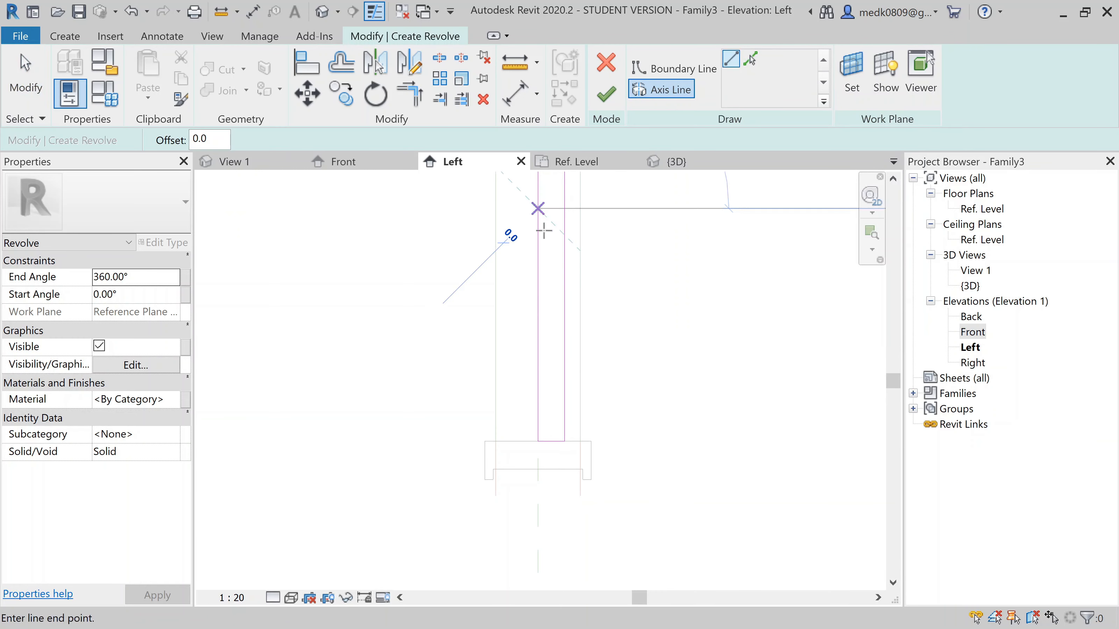
left_click(537, 293)
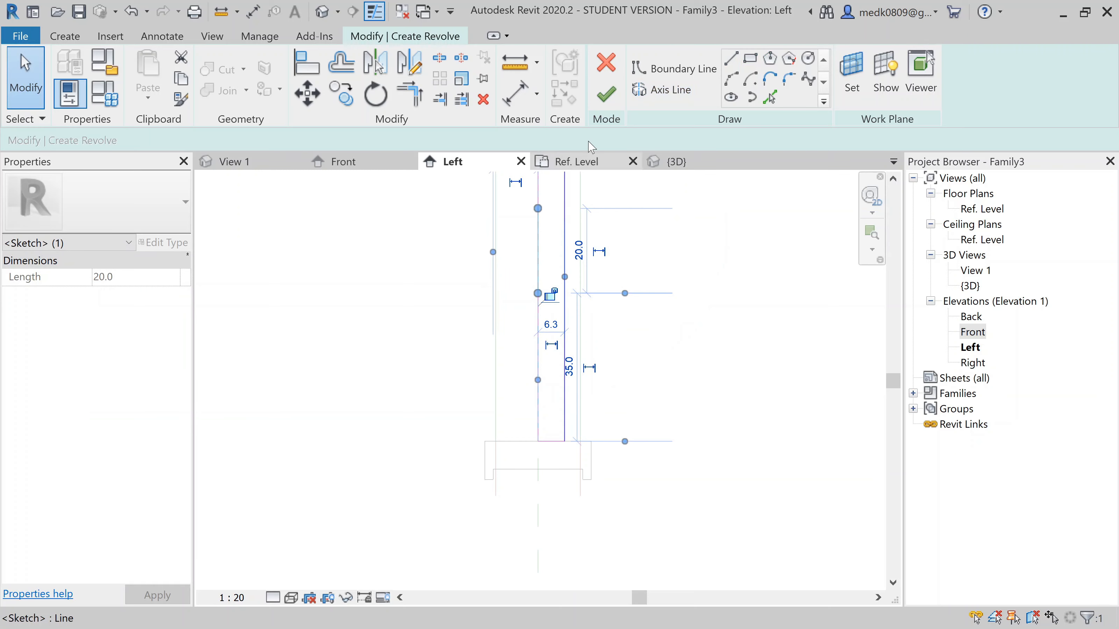
left_click(606, 94)
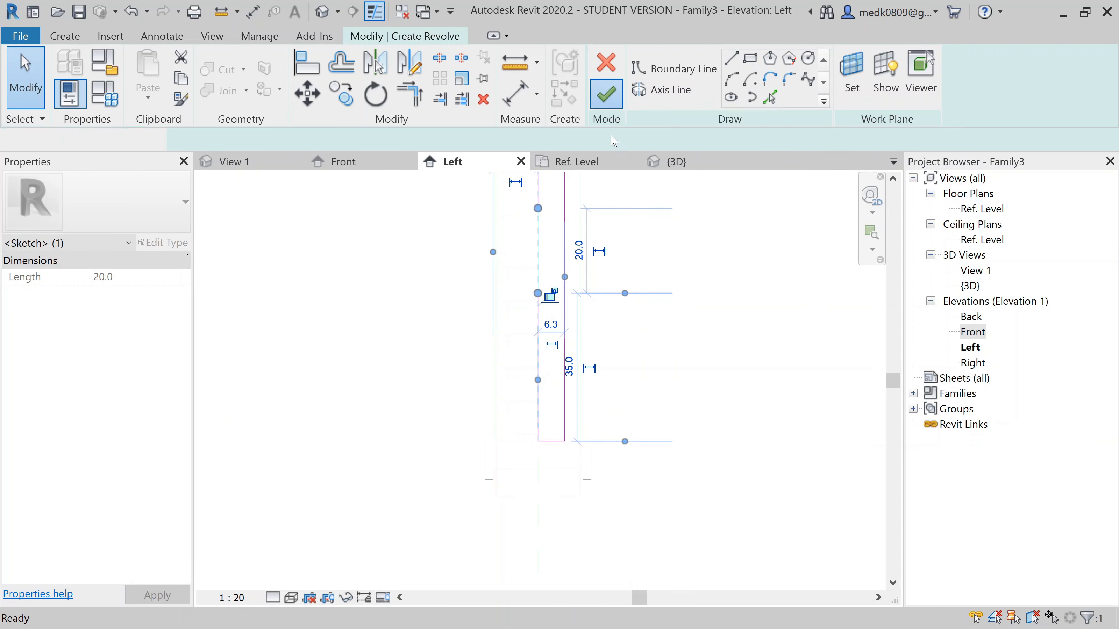
left_click(588, 346)
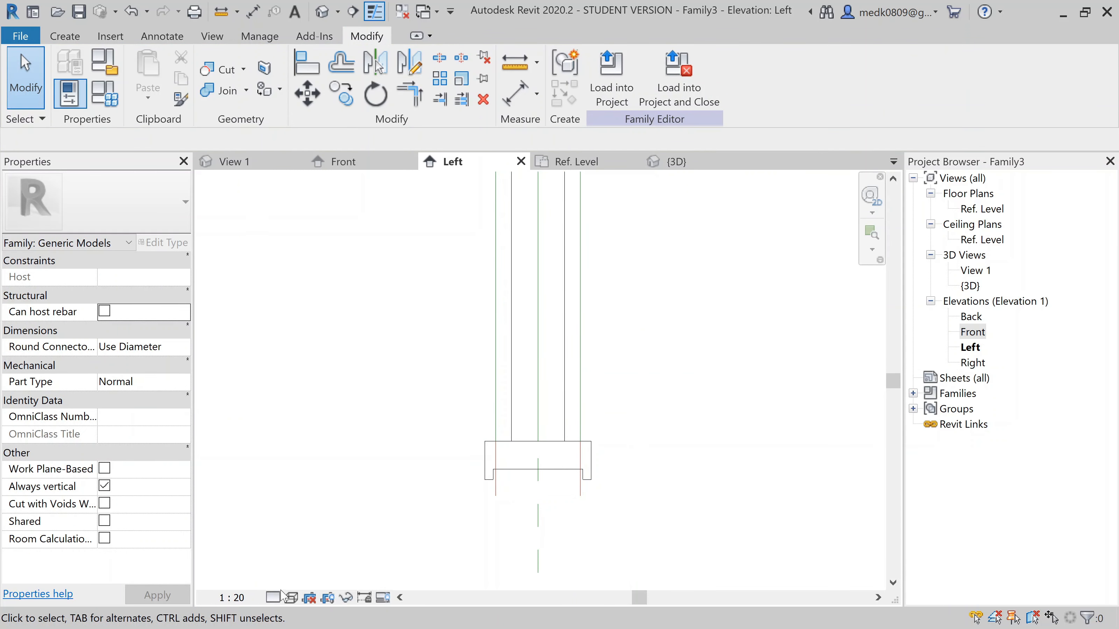
- Set the Left elevation's detail level to Fine and display the model with shaded surfaces
left_click(273, 598)
left_click(288, 580)
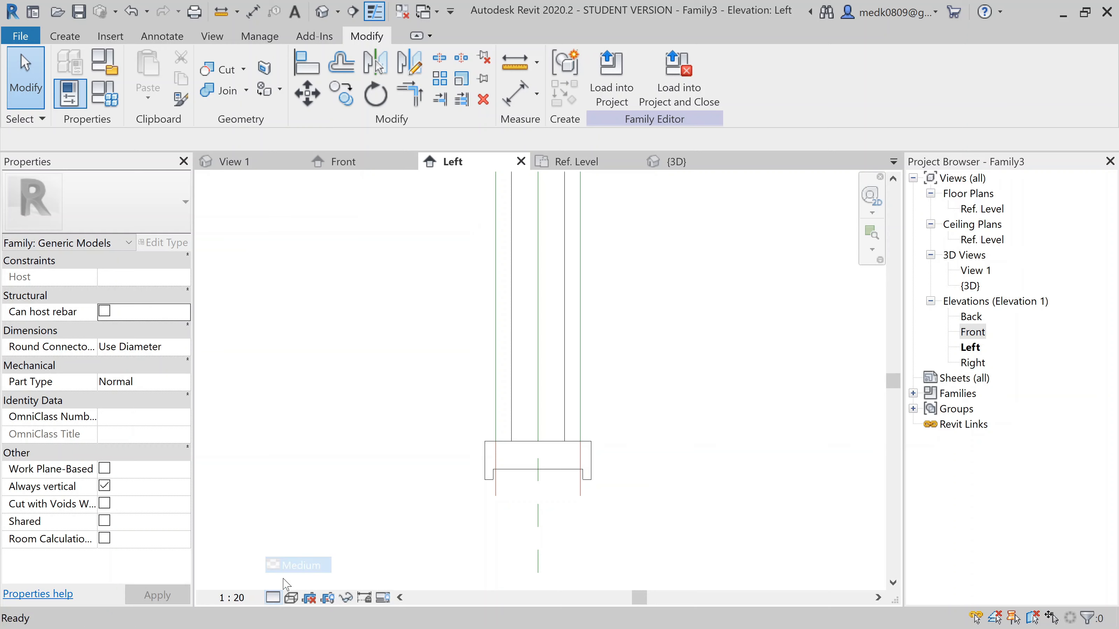
left_click(273, 598)
left_click(288, 580)
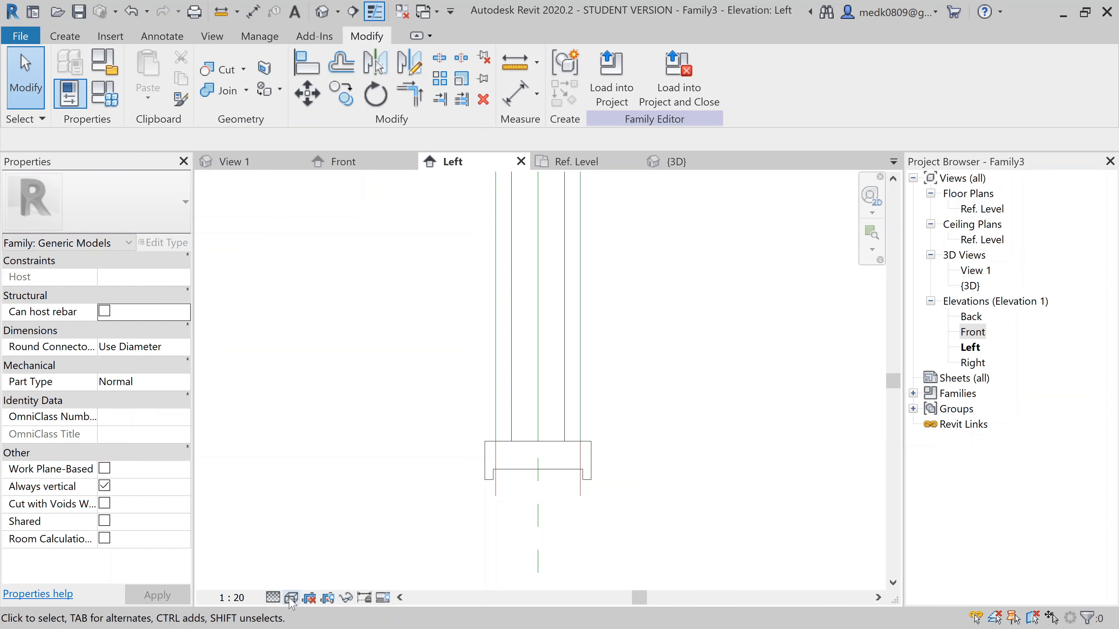
left_click(291, 597)
left_click(304, 533)
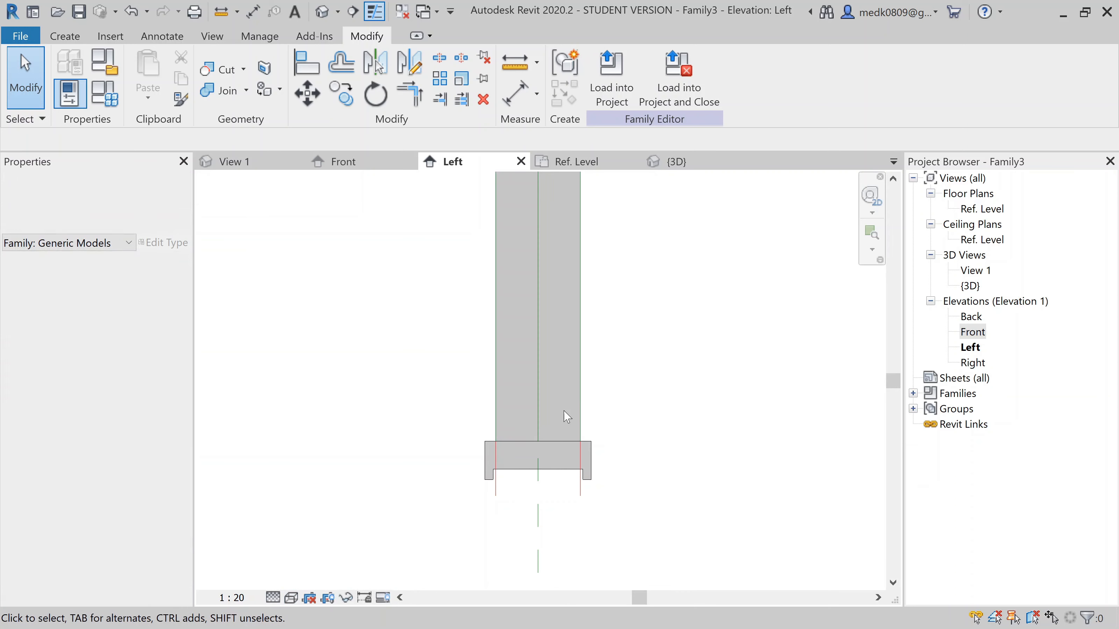
- Inspect the revolved rod and both ends of the base against the panel in the 3D view
scroll(567, 416, "down", 3)
scroll(567, 416, "down", 4)
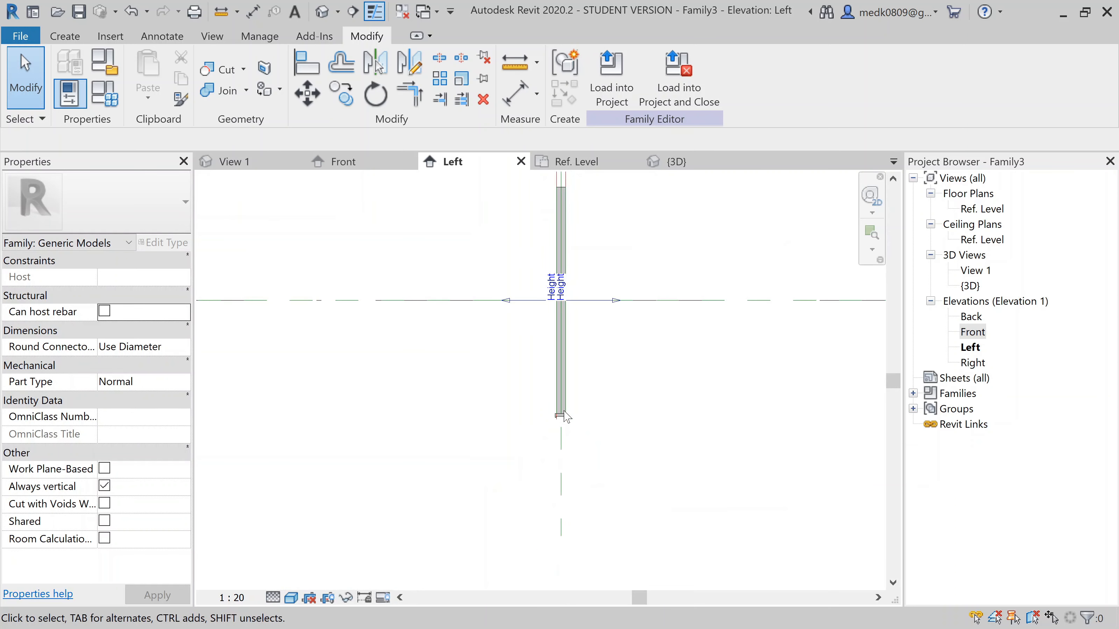
middle_click_drag(565, 418, 557, 422)
left_click(677, 162)
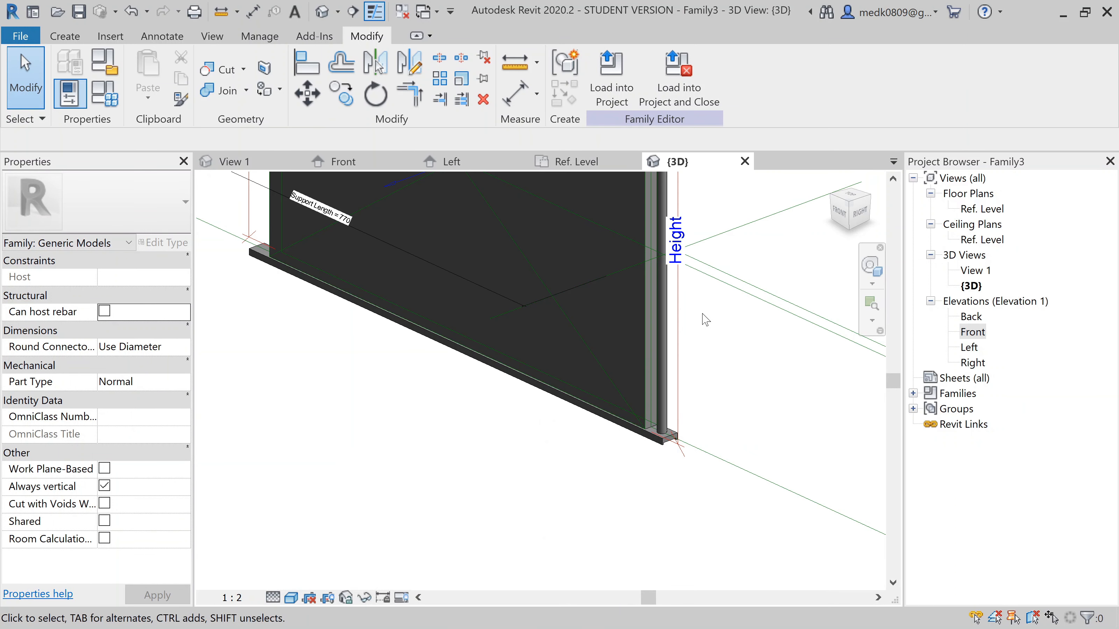
scroll(705, 357, "down", 3)
middle_click_drag(713, 341, 651, 426)
scroll(623, 394, "up", 5)
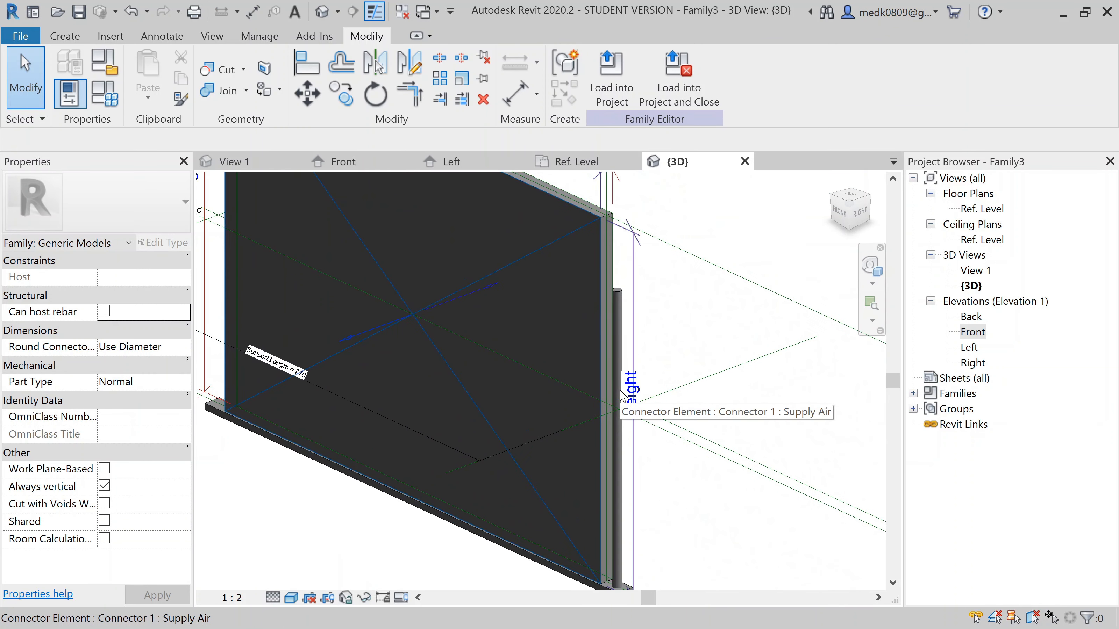
scroll(623, 396, "down", 3)
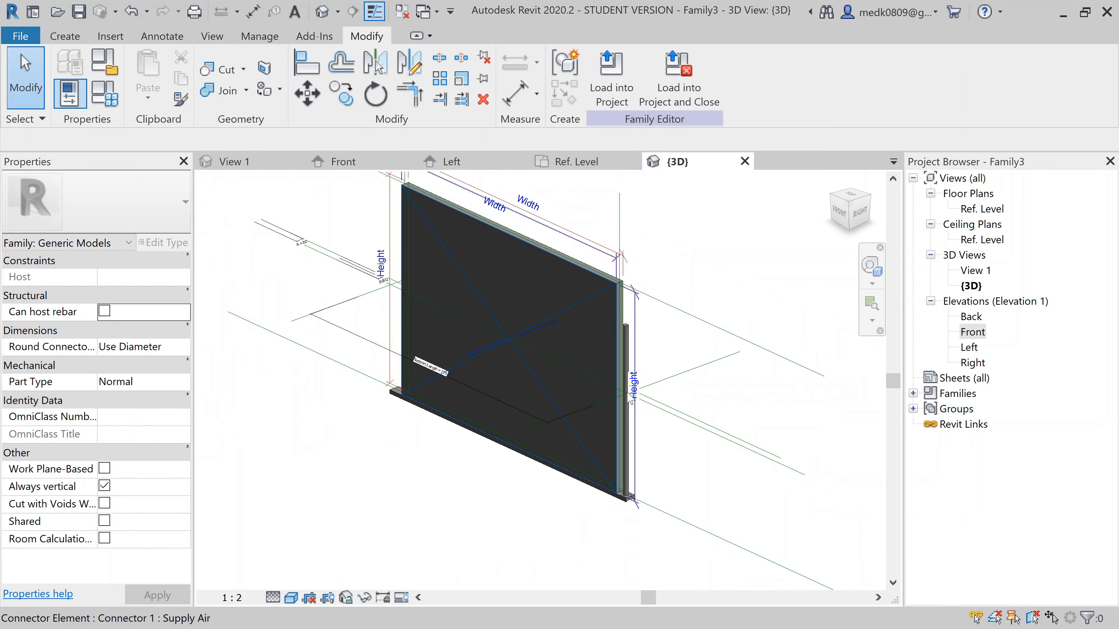
scroll(480, 416, "up", 3)
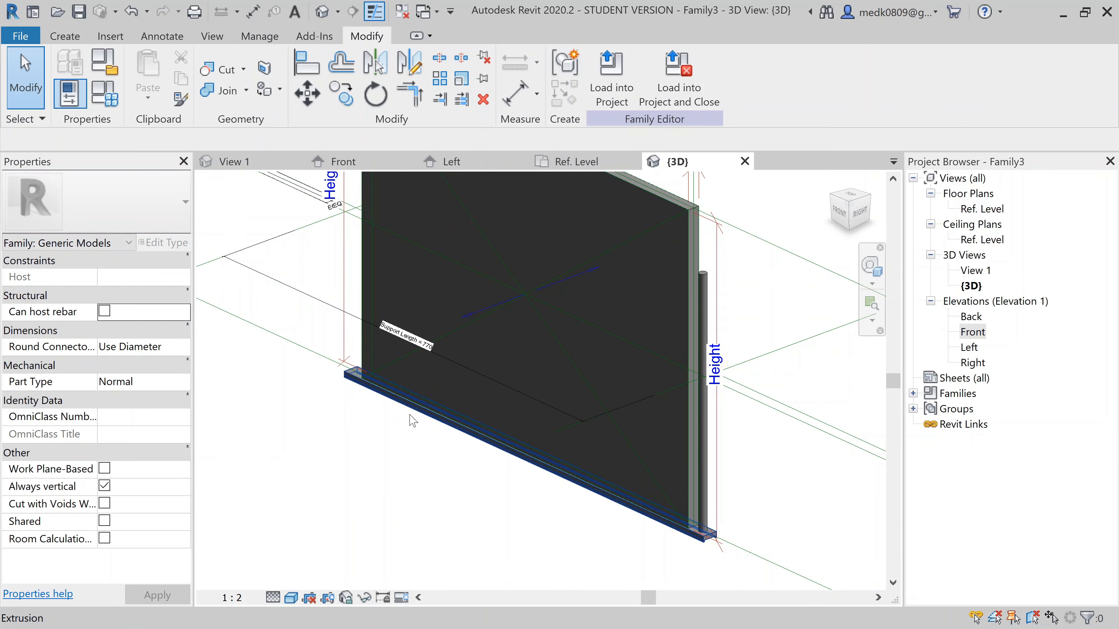
middle_click_drag(422, 433, 509, 476)
scroll(461, 441, "up", 3)
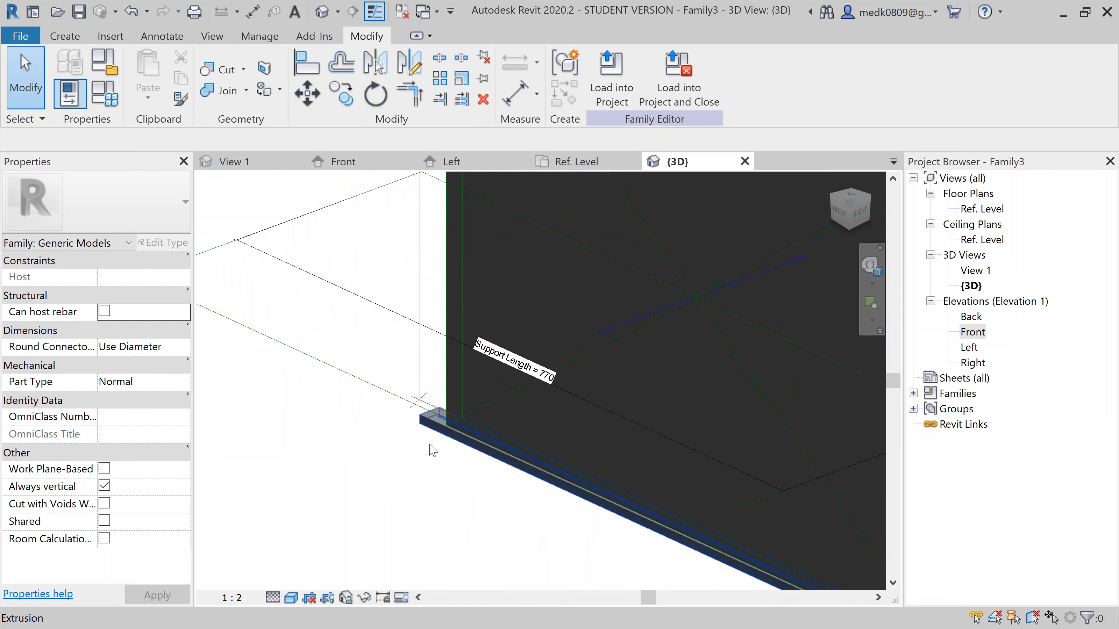
scroll(491, 403, "down", 2)
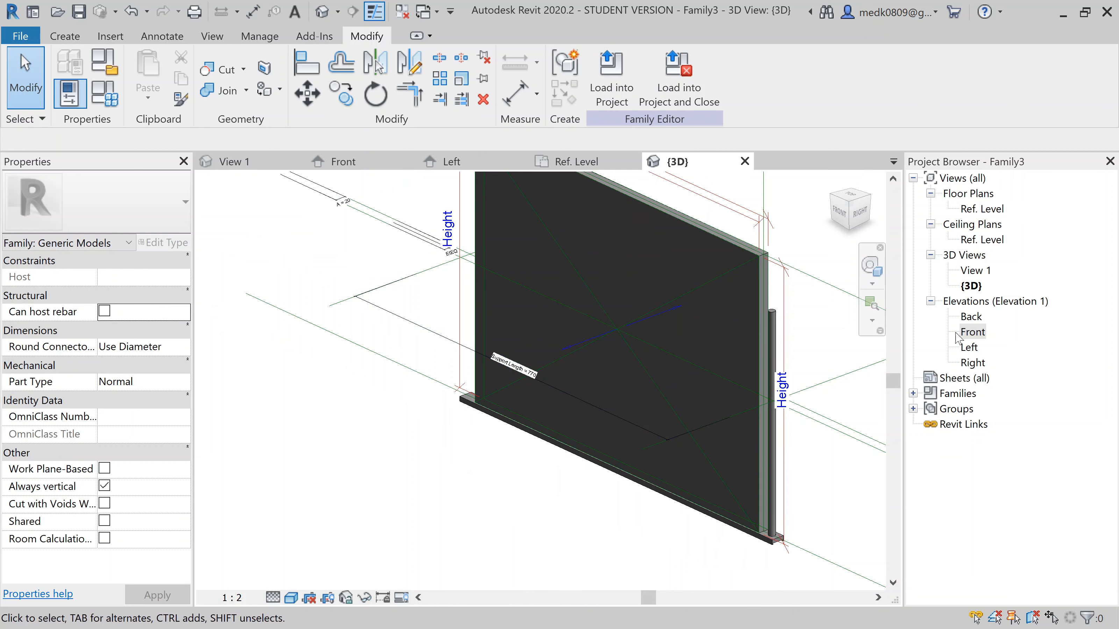
- In the Front elevation, draw a vertical reference plane down from the base's end opposite the rod, about 15 outside the panel's edge
double_click(972, 332)
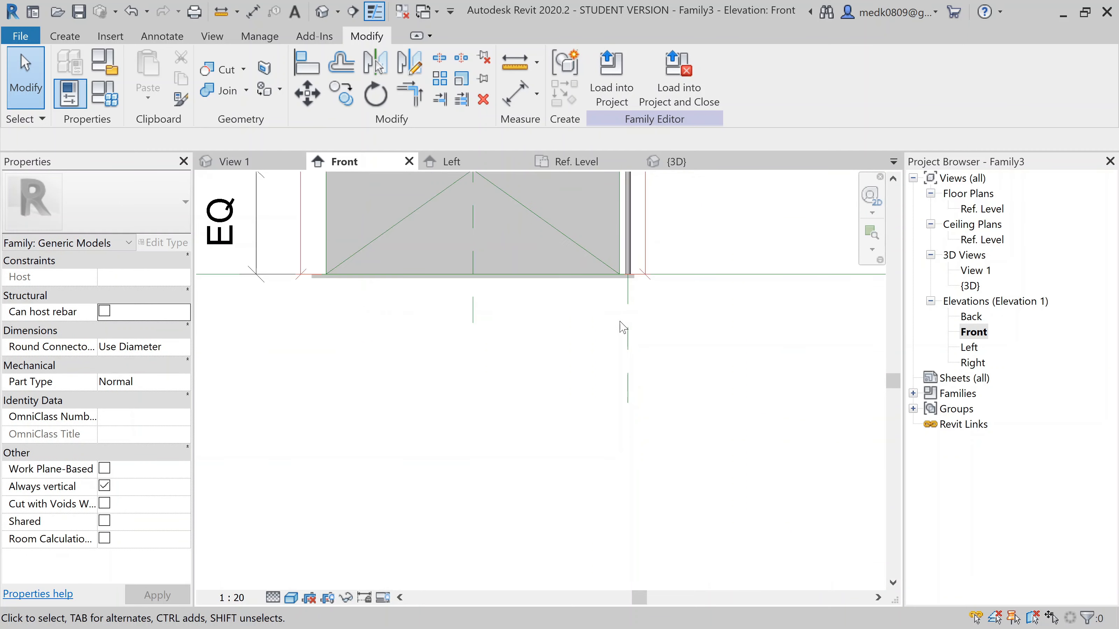
middle_click_drag(398, 337, 442, 368)
scroll(507, 384, "up", 2)
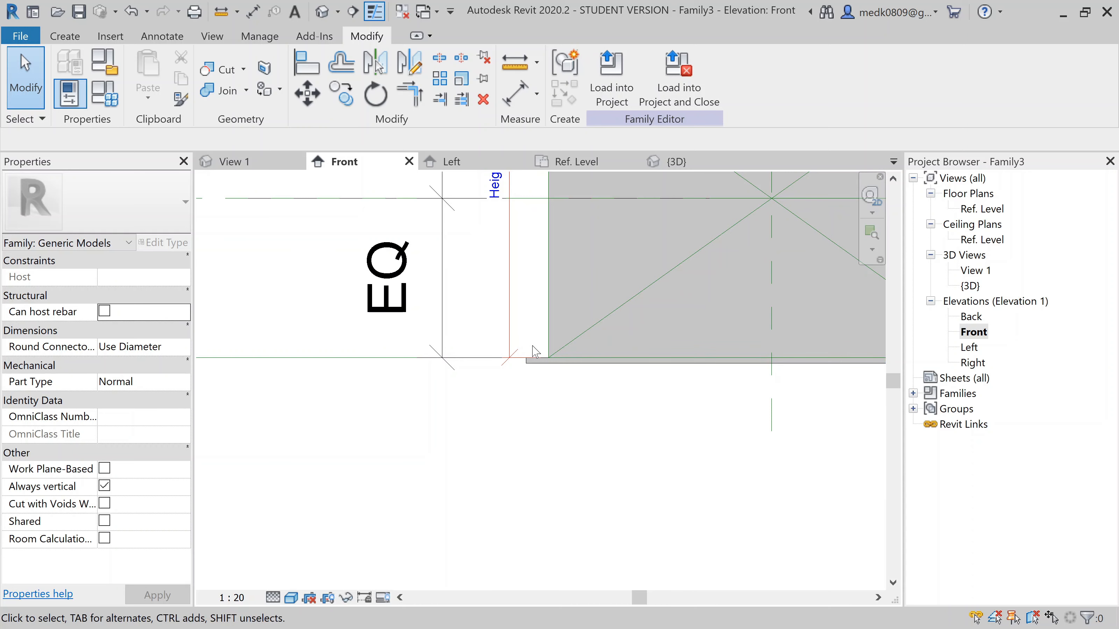
middle_click_drag(530, 344, 374, 355)
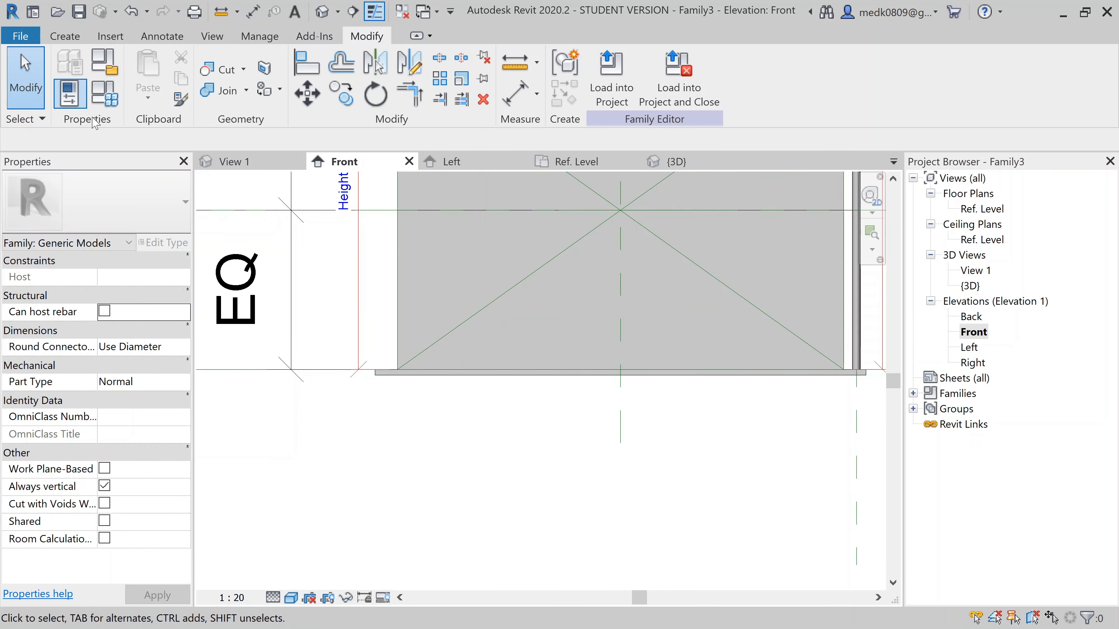
left_click(64, 36)
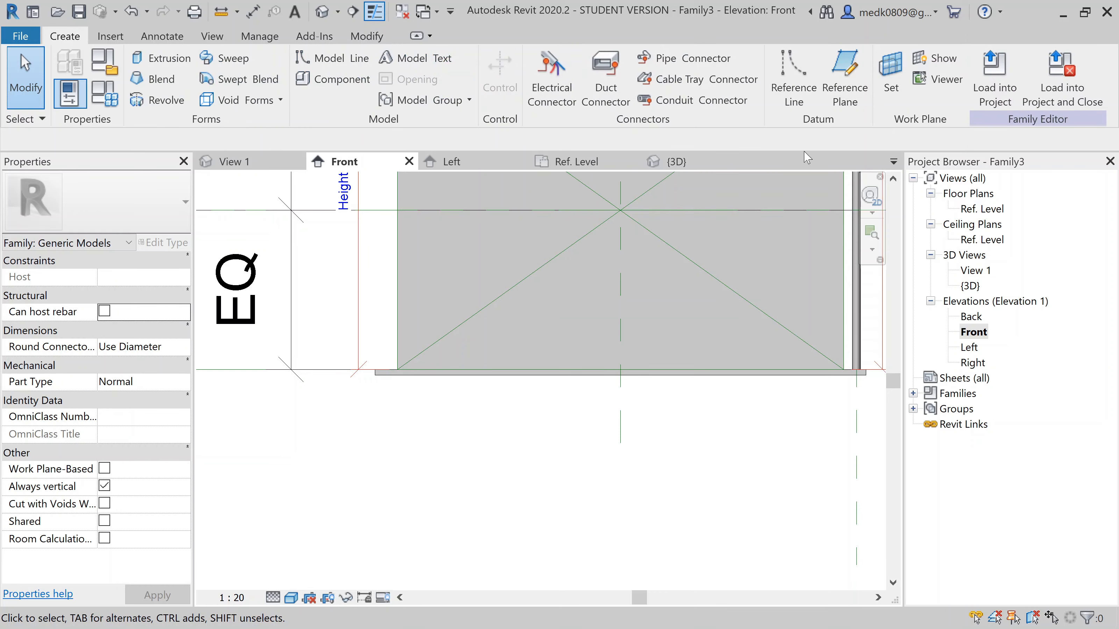
left_click(844, 77)
scroll(373, 394, "up", 4)
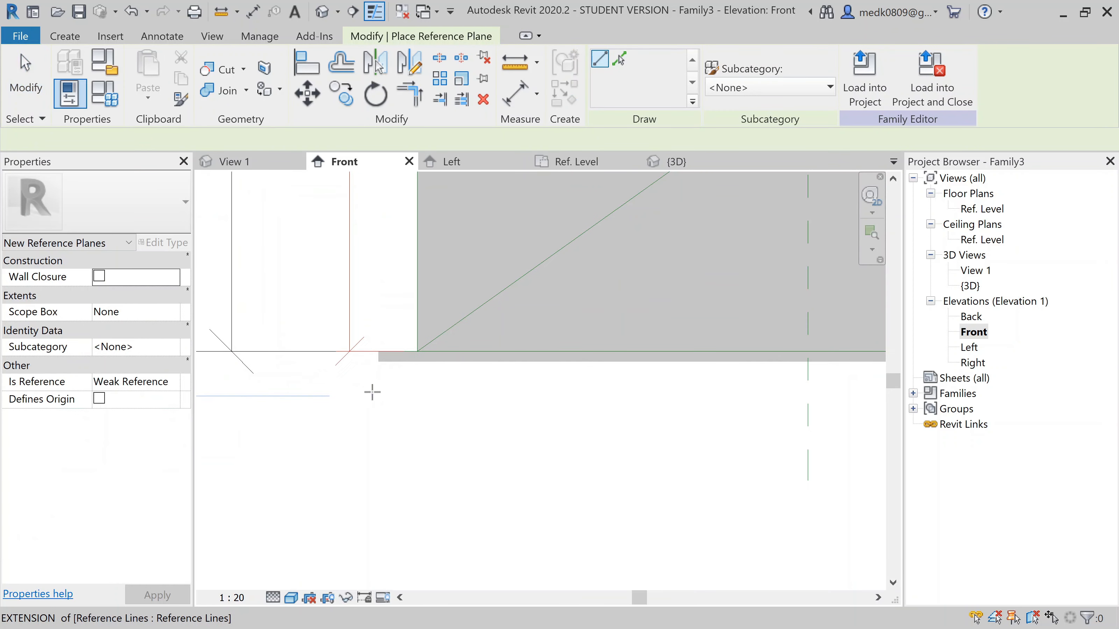
left_click(400, 359)
scroll(399, 446, "down", 2)
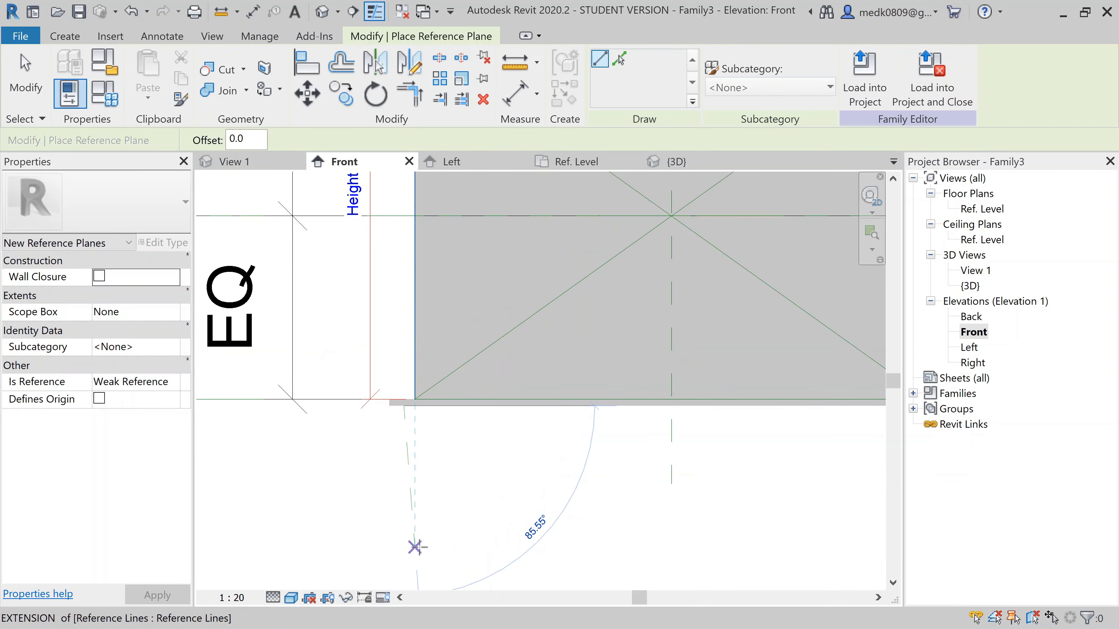
middle_click_drag(415, 547, 415, 340)
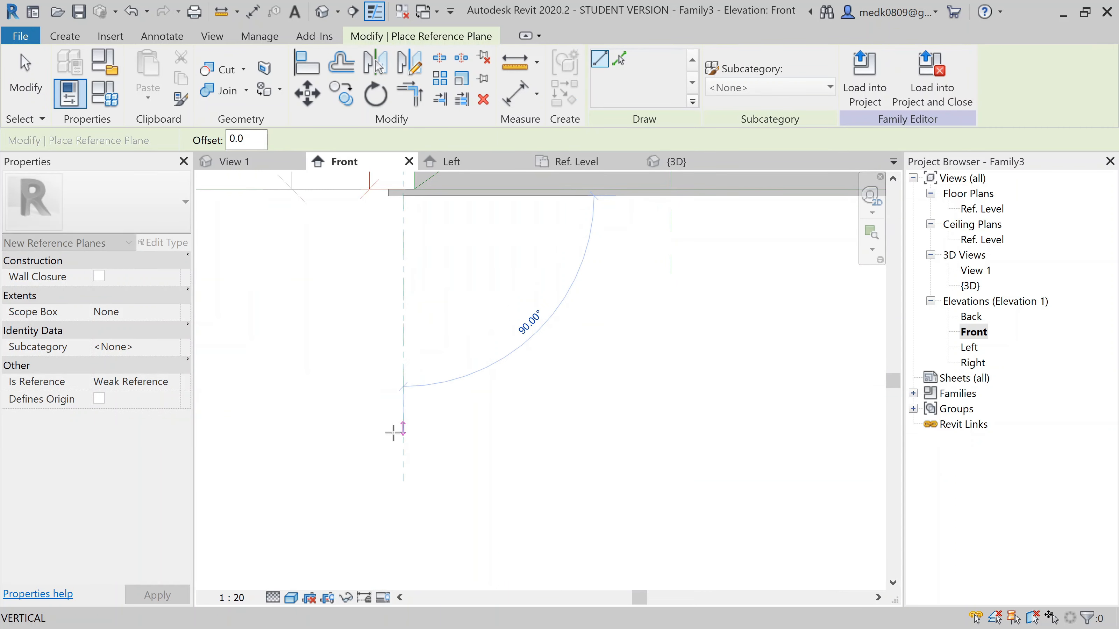
left_click(400, 463)
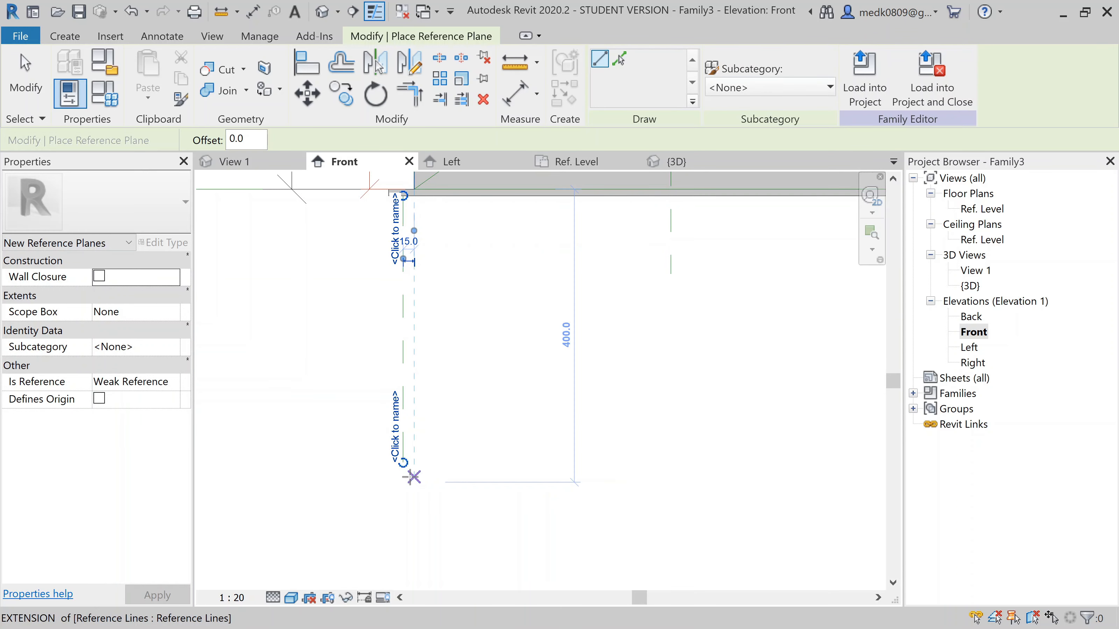
key("Escape")
key("Escape")
- Name the new vertical reference plane 2
left_click(402, 451)
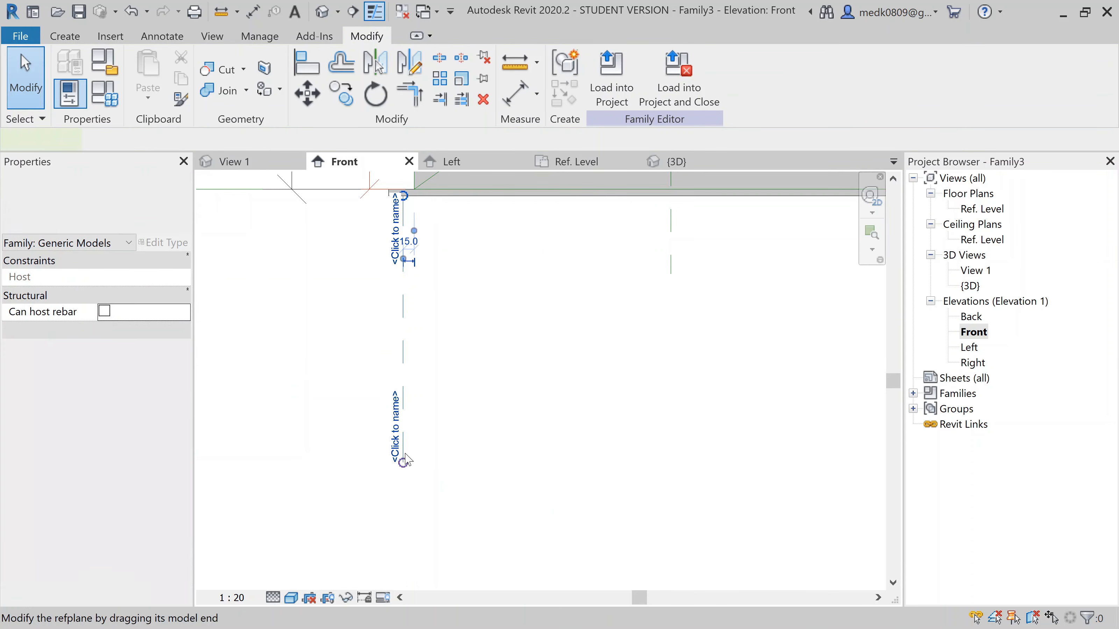
left_click(401, 447)
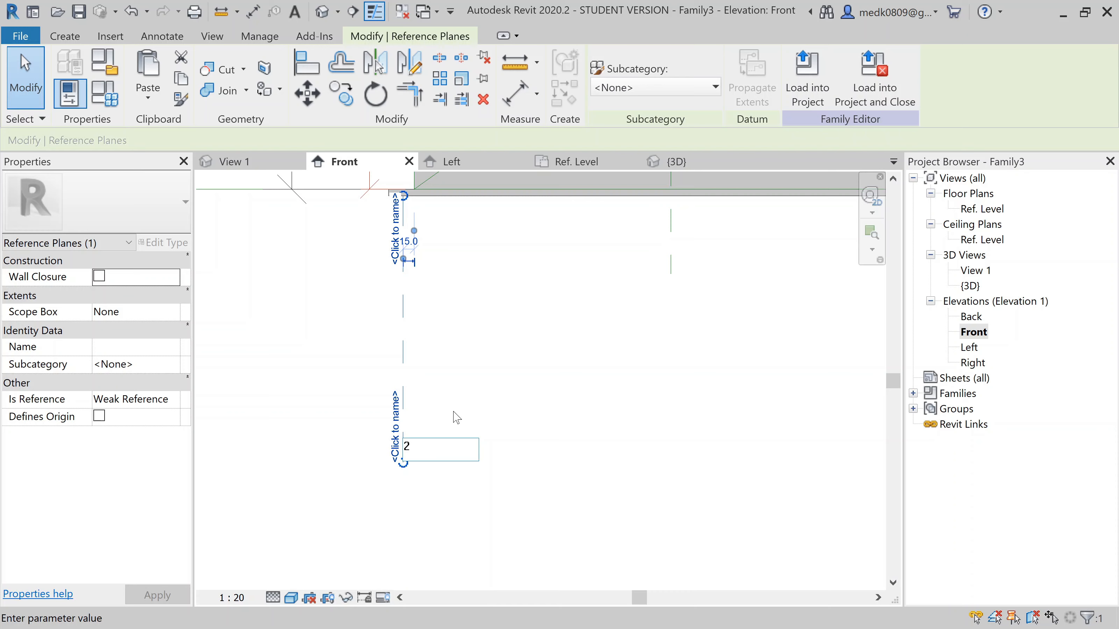
type("2")
key("Return")
key("Escape")
- Start a revolve with Reference Plane : 2 as its work plane and open the Left elevation for sketching
scroll(457, 418, "down", 2)
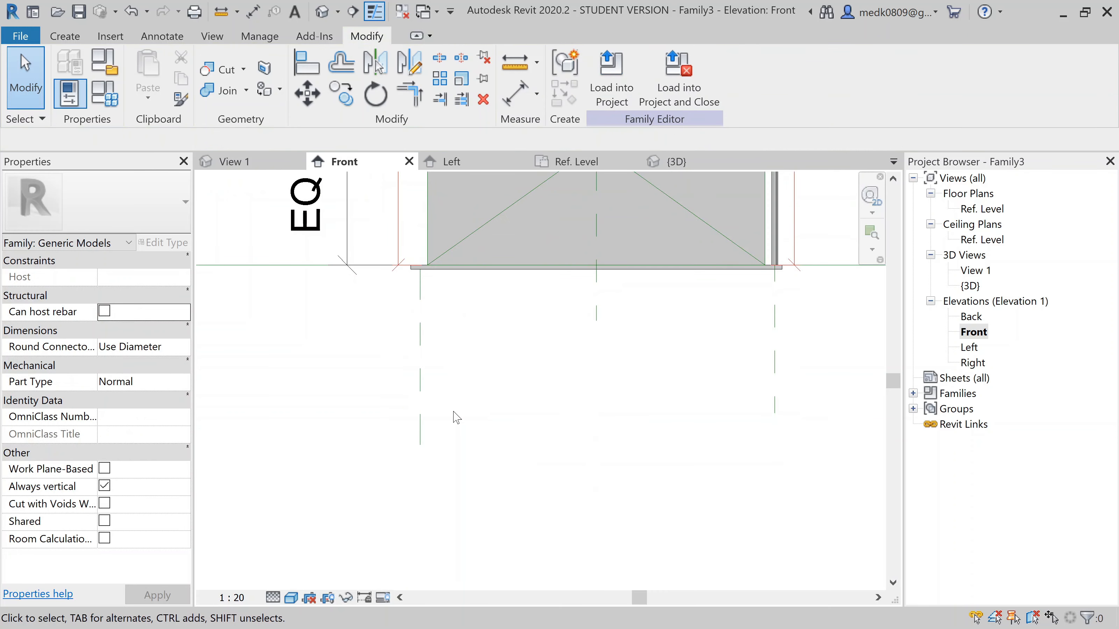
left_click(73, 39)
left_click(157, 100)
left_click(851, 73)
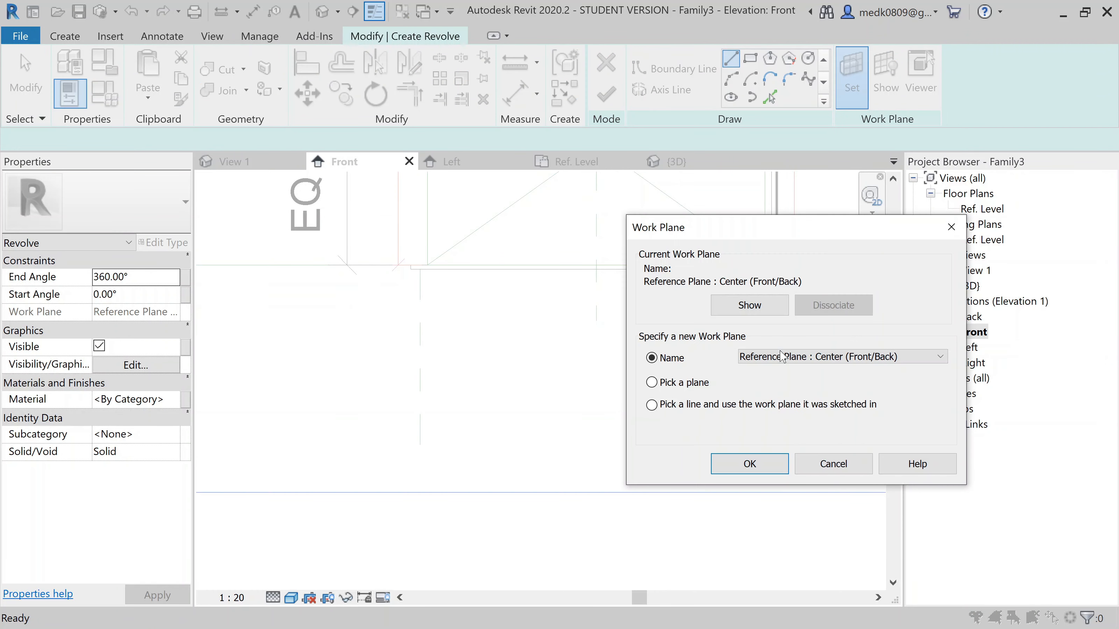
left_click(781, 356)
left_click(764, 394)
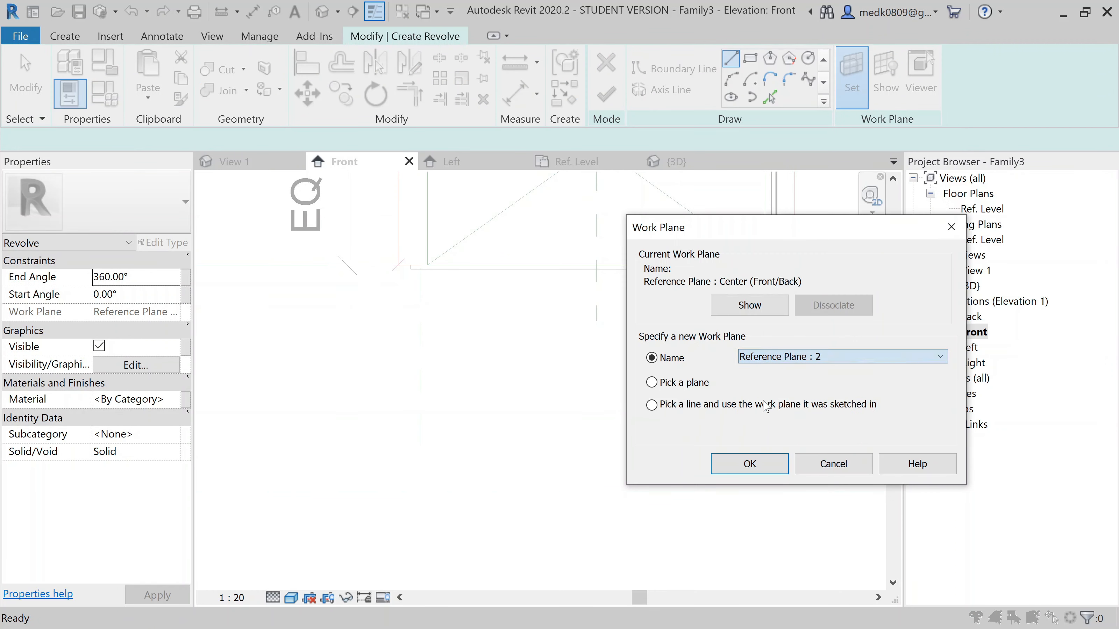
left_click(772, 468)
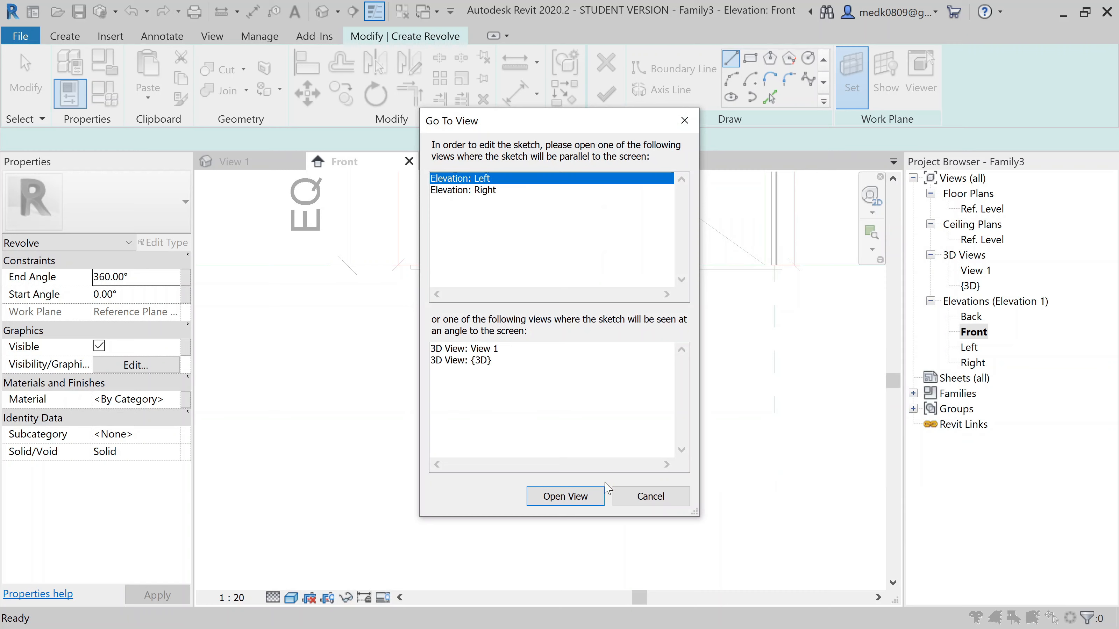
left_click(583, 504)
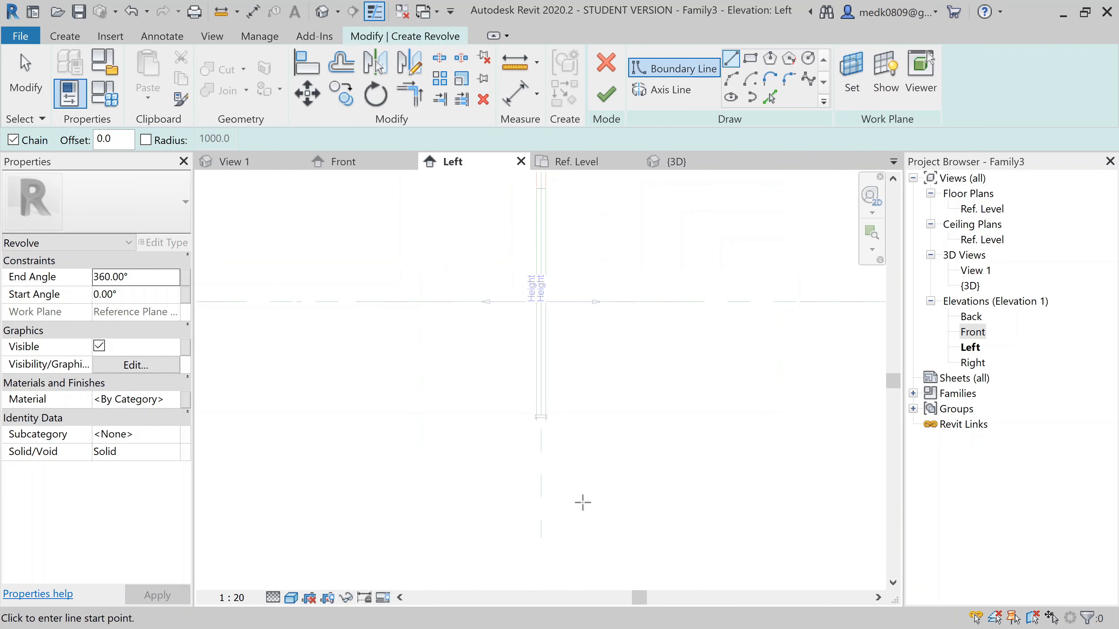
- Display the Left elevation in the Wireframe visual style while sketching the revolve
scroll(541, 409, "up", 3)
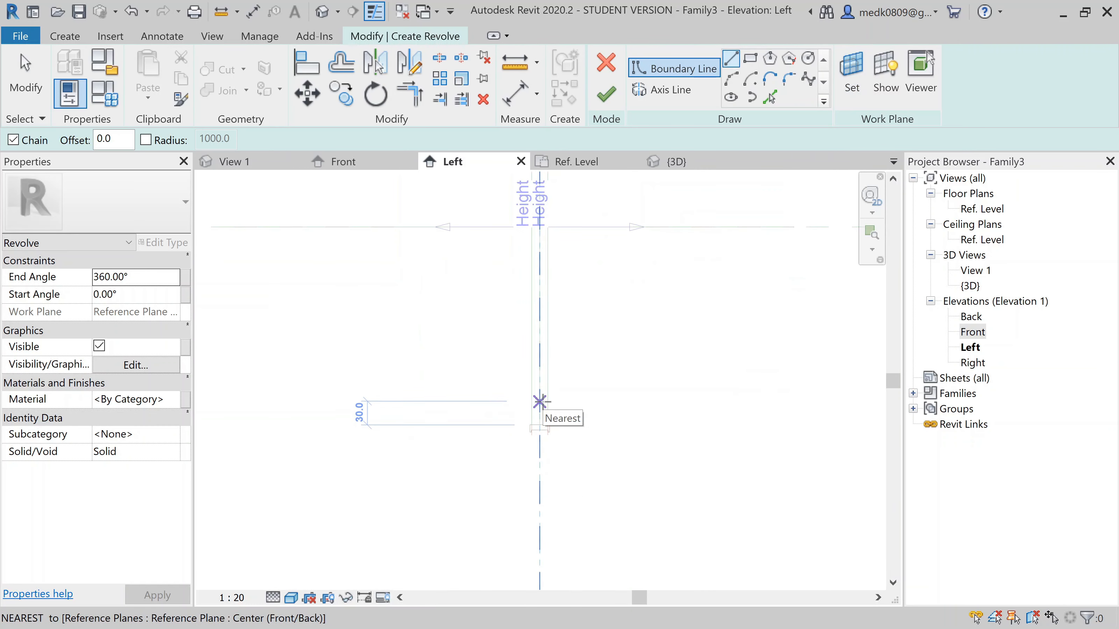
scroll(542, 401, "up", 1)
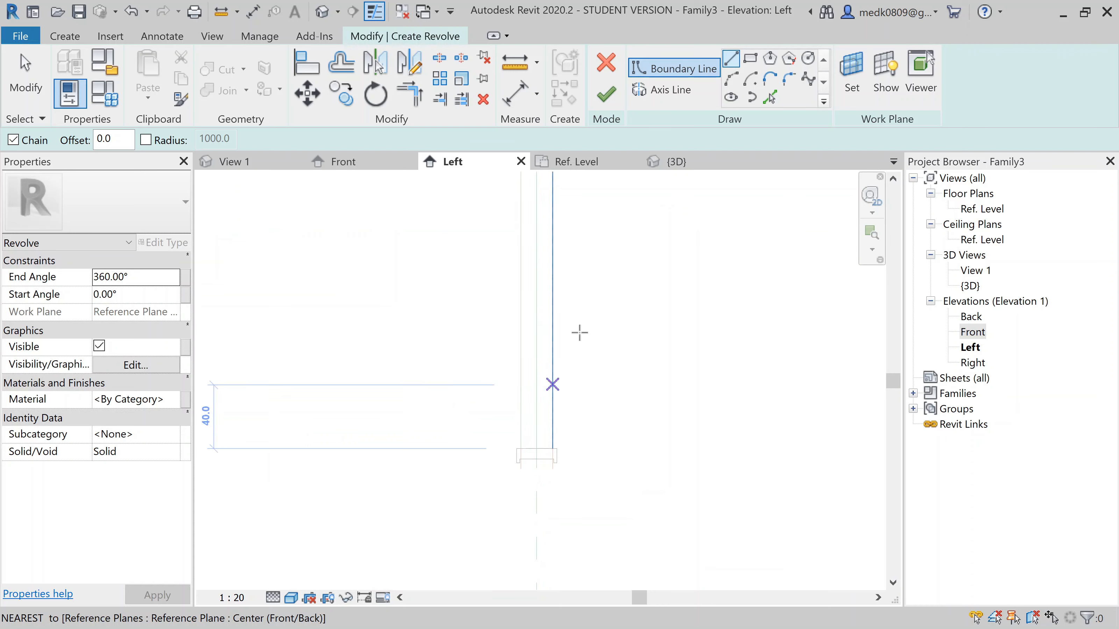
scroll(543, 453, "up", 2)
scroll(544, 459, "up", 2)
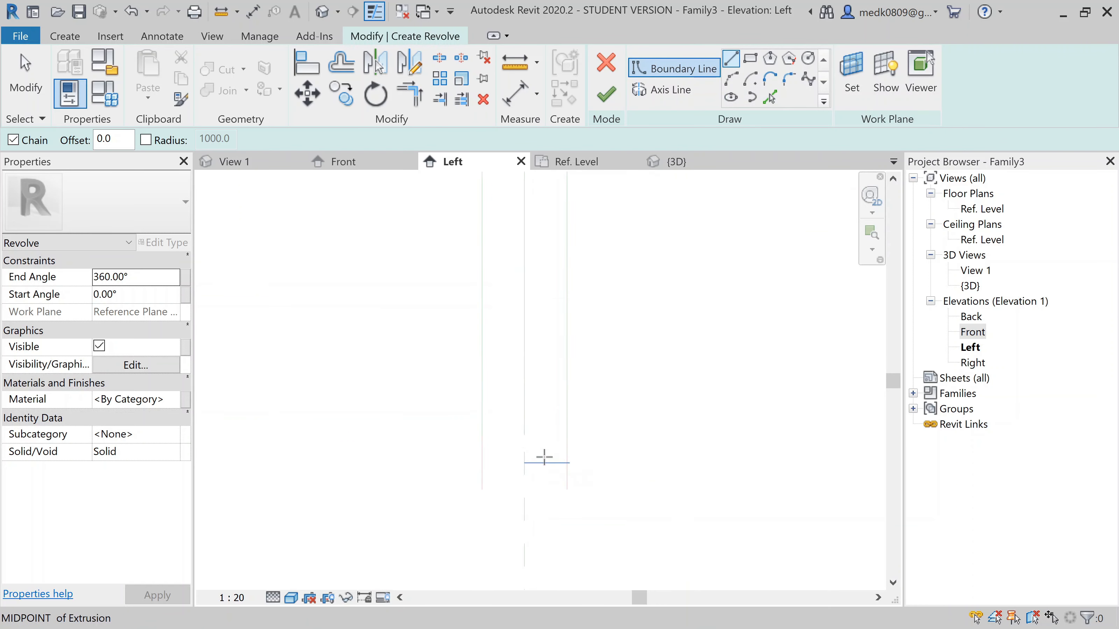
scroll(542, 457, "up", 1)
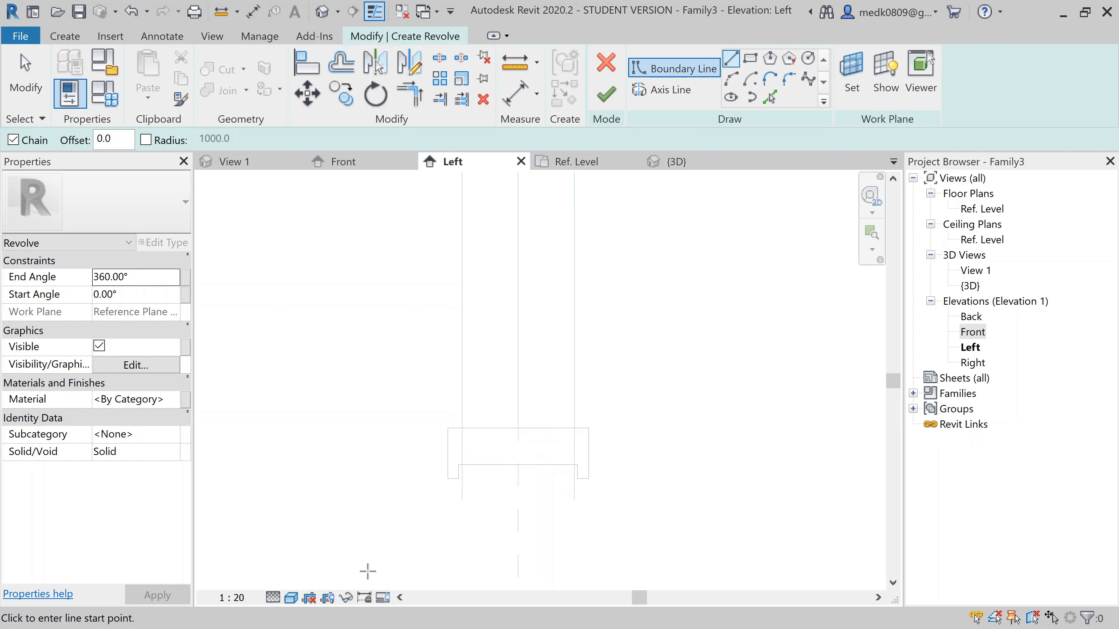
left_click(291, 598)
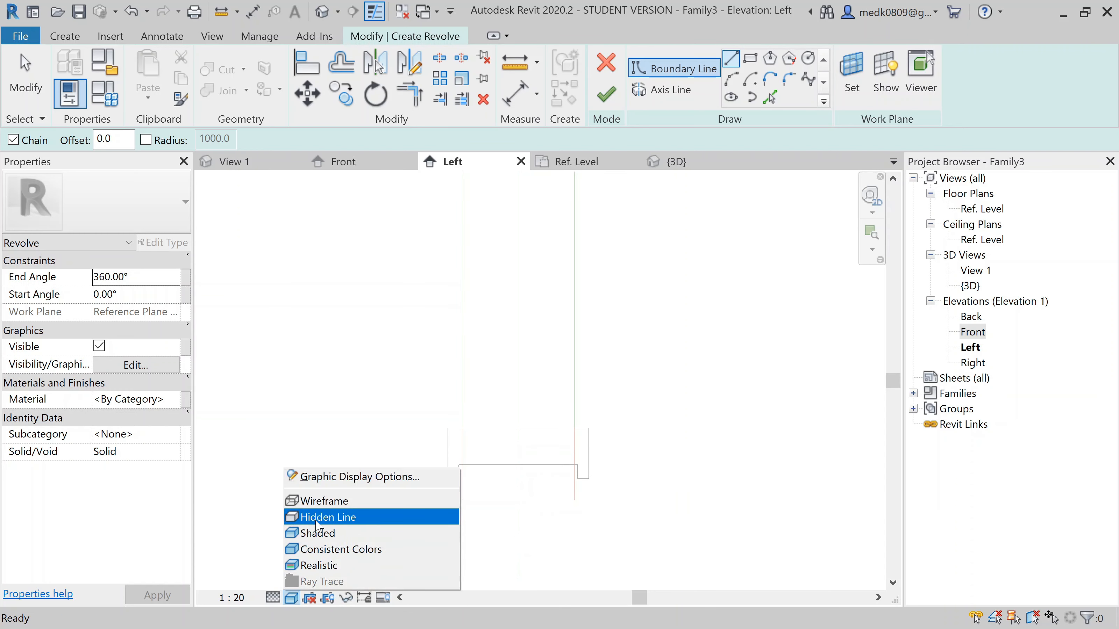
left_click(320, 501)
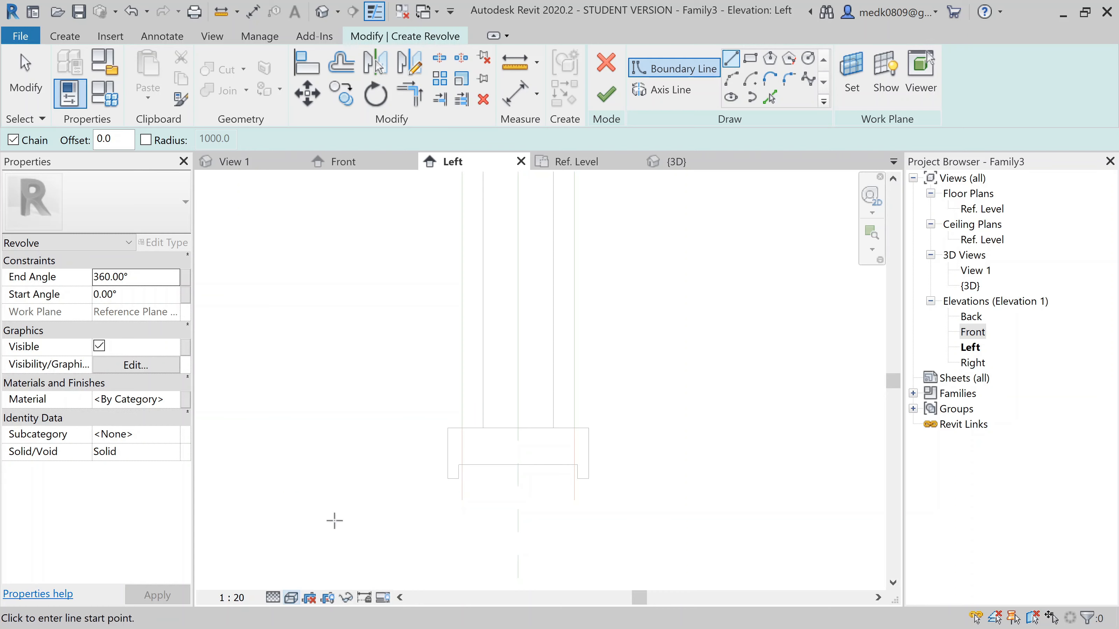
- Sketch the profile's bottom edge about 6.3 long from the center line to the existing rod's edge, and its vertical side up to the rod's top
scroll(563, 426, "up", 2)
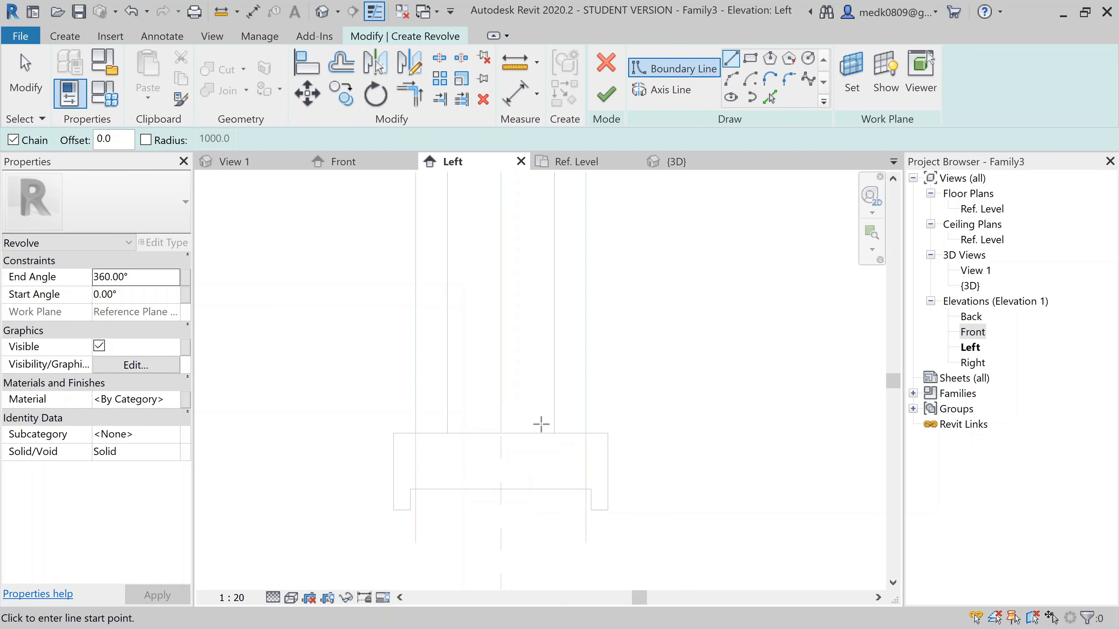
left_click(500, 433)
left_click(555, 434)
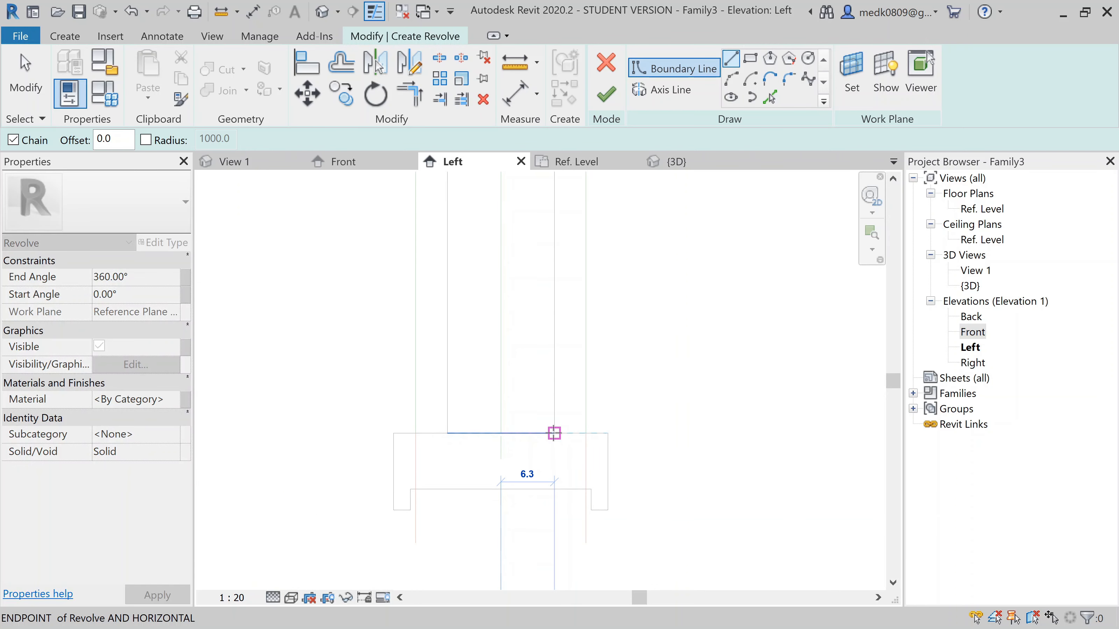
scroll(544, 522, "down", 5)
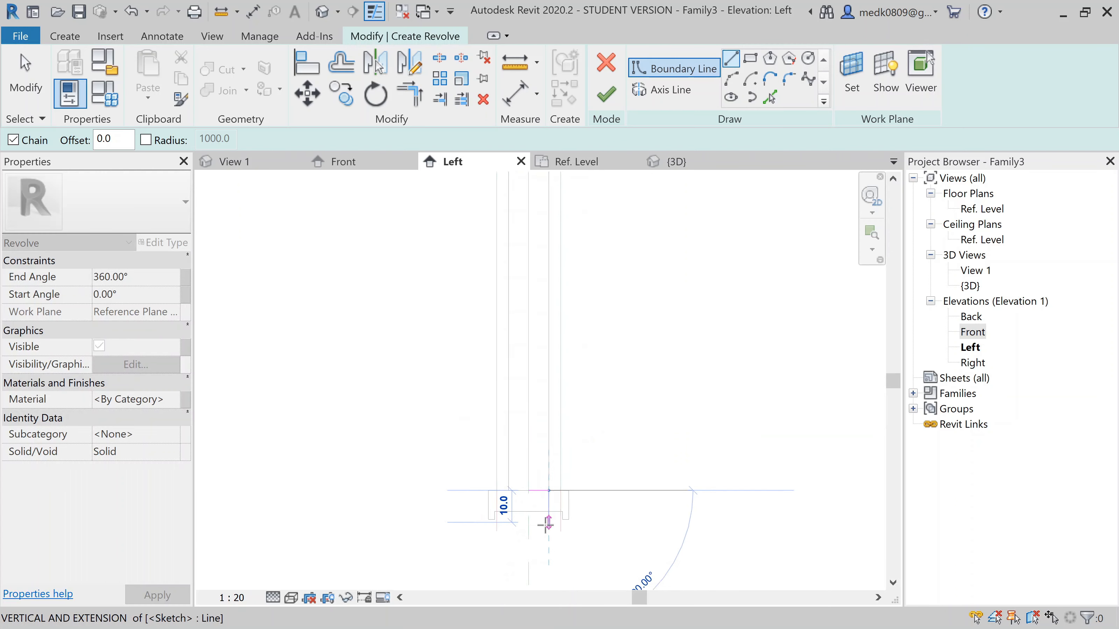
scroll(546, 524, "down", 2)
scroll(545, 525, "down", 3)
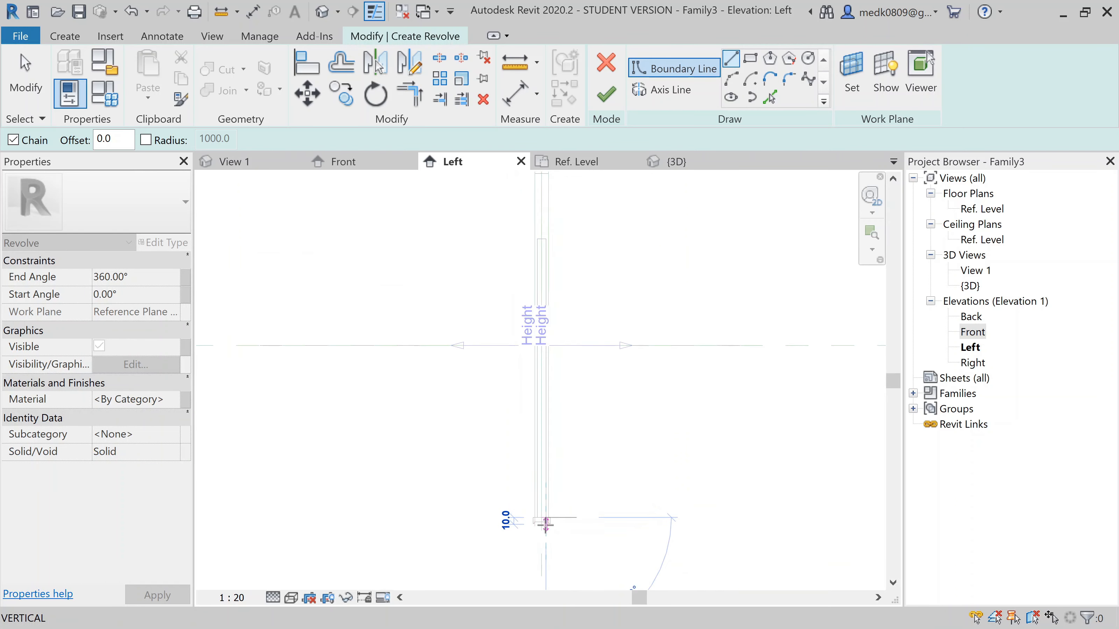
scroll(540, 277, "up", 3)
left_click(541, 278)
scroll(542, 274, "up", 3)
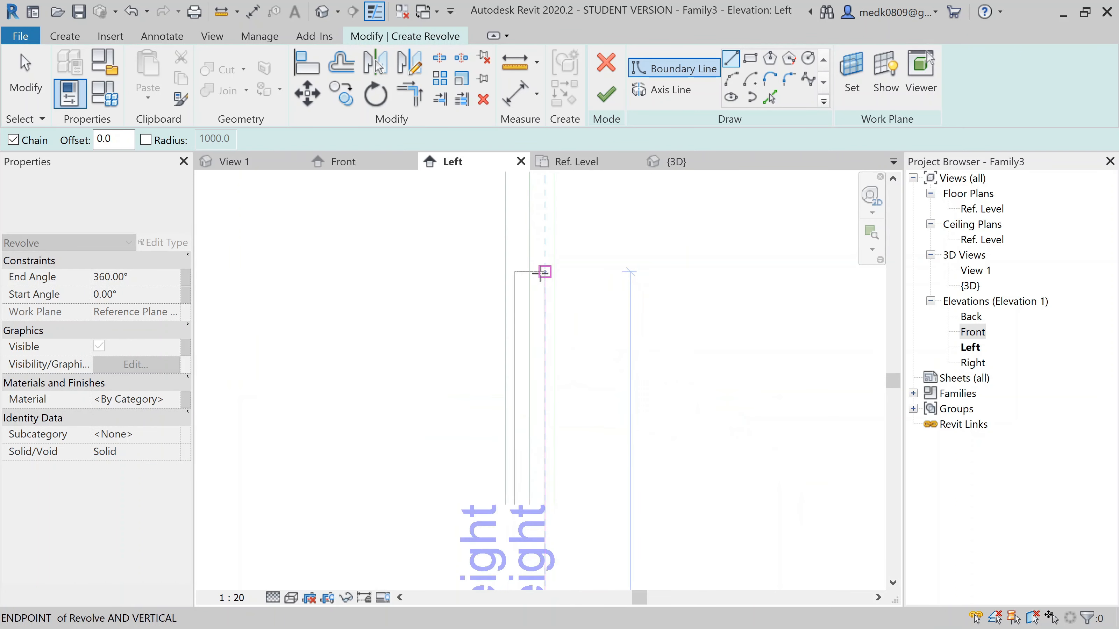
- Close the revolve profile with a top edge to the center line and a vertical side down it to the bottom edge's start
left_click(521, 269)
scroll(520, 299, "down", 2)
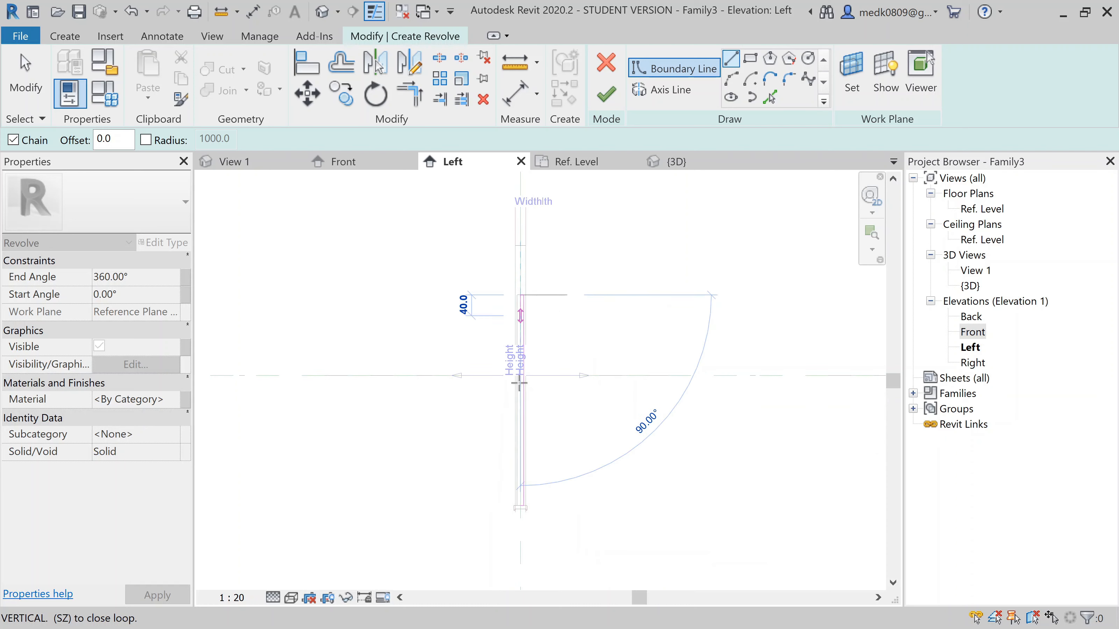
scroll(516, 503, "up", 4)
scroll(515, 498, "up", 5)
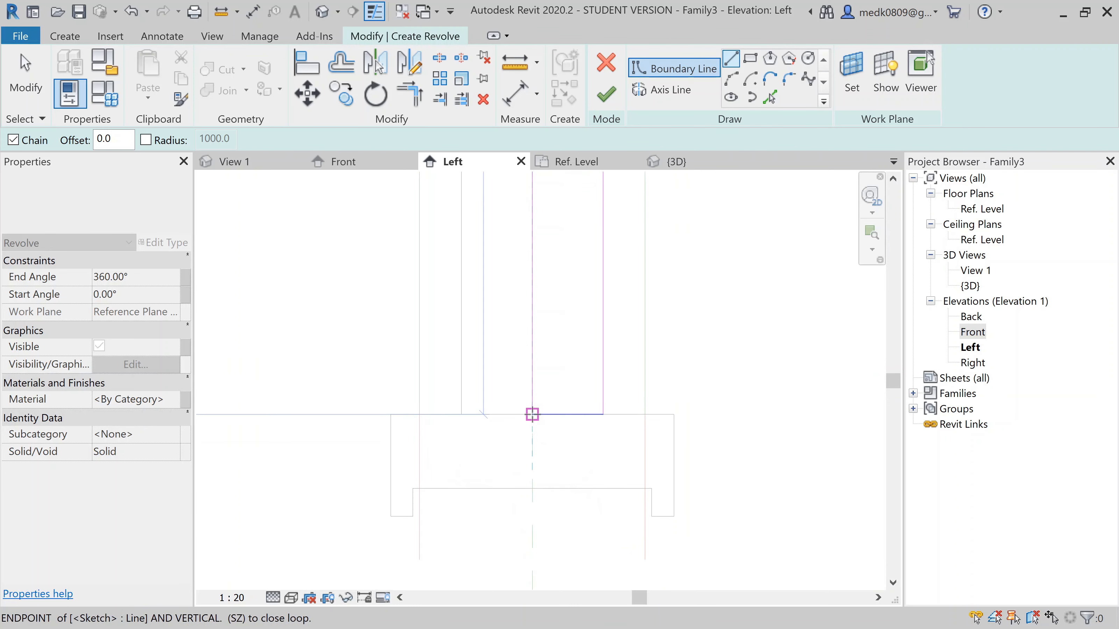
left_click(532, 414)
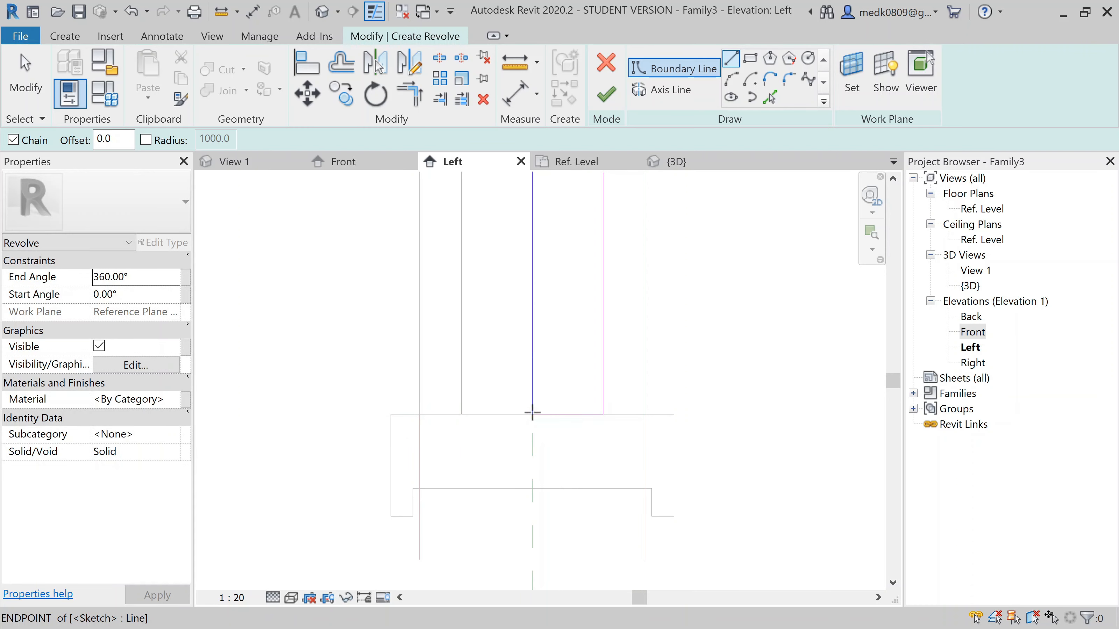
key("Escape")
key("Escape")
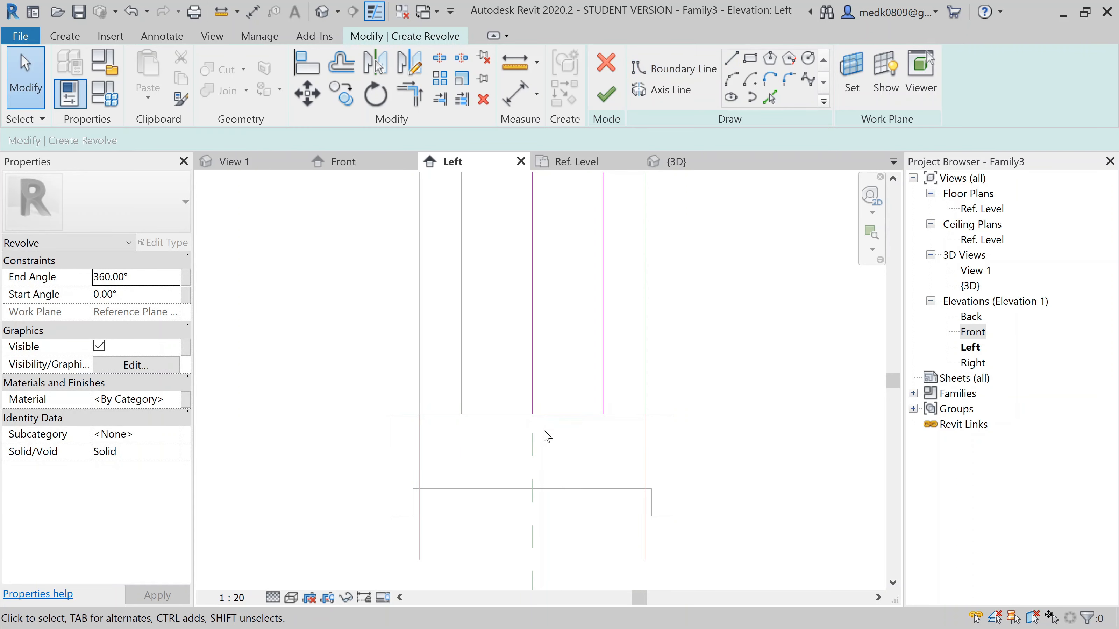
- Draw a vertical axis line about 10 mm long on the center line, finish the revolve and show the model in the {3D} view
scroll(548, 437, "down", 2)
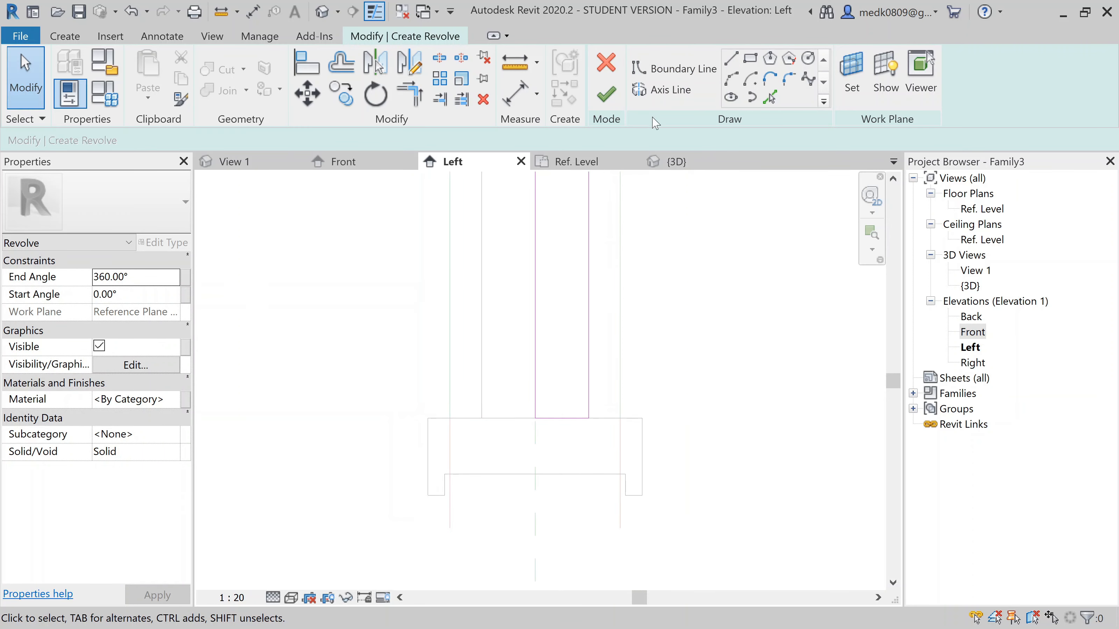
left_click(664, 90)
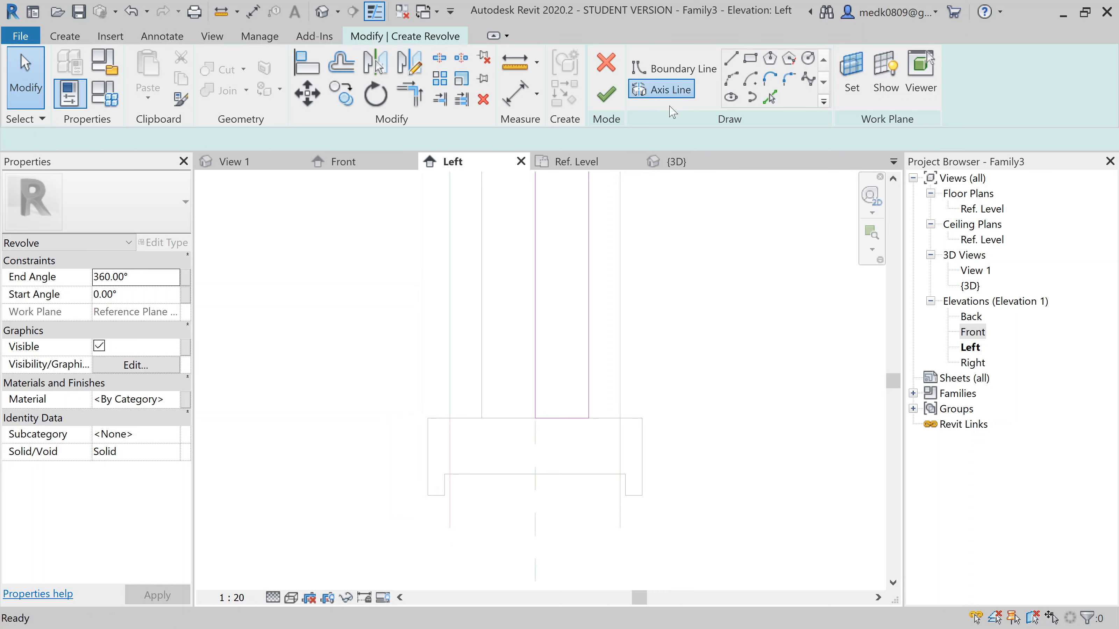
left_click(534, 235)
left_click(535, 320)
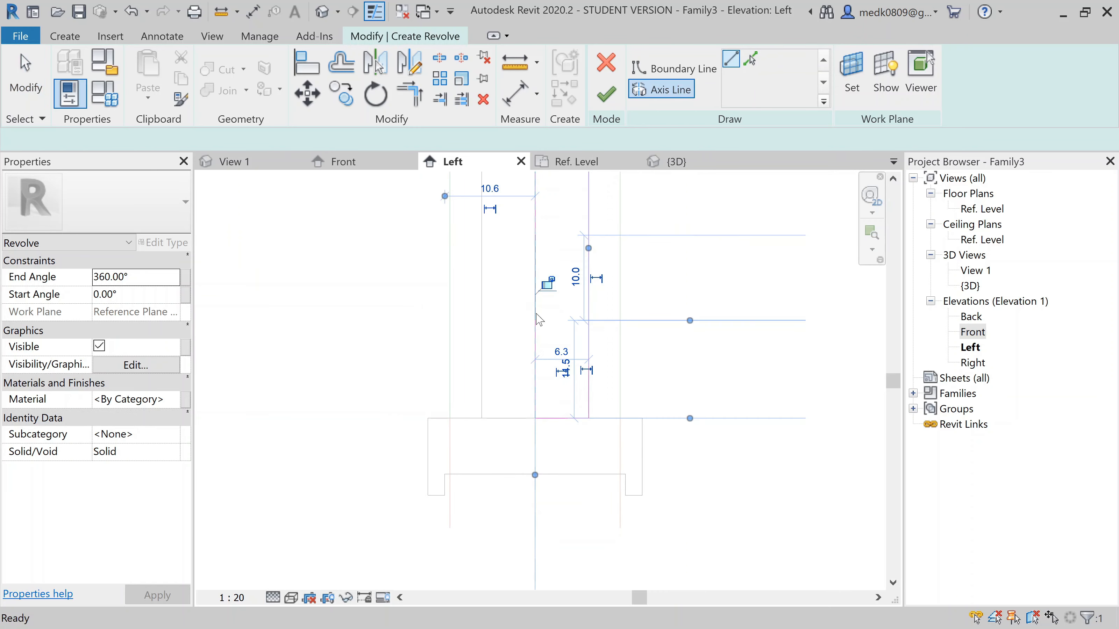
left_click(616, 99)
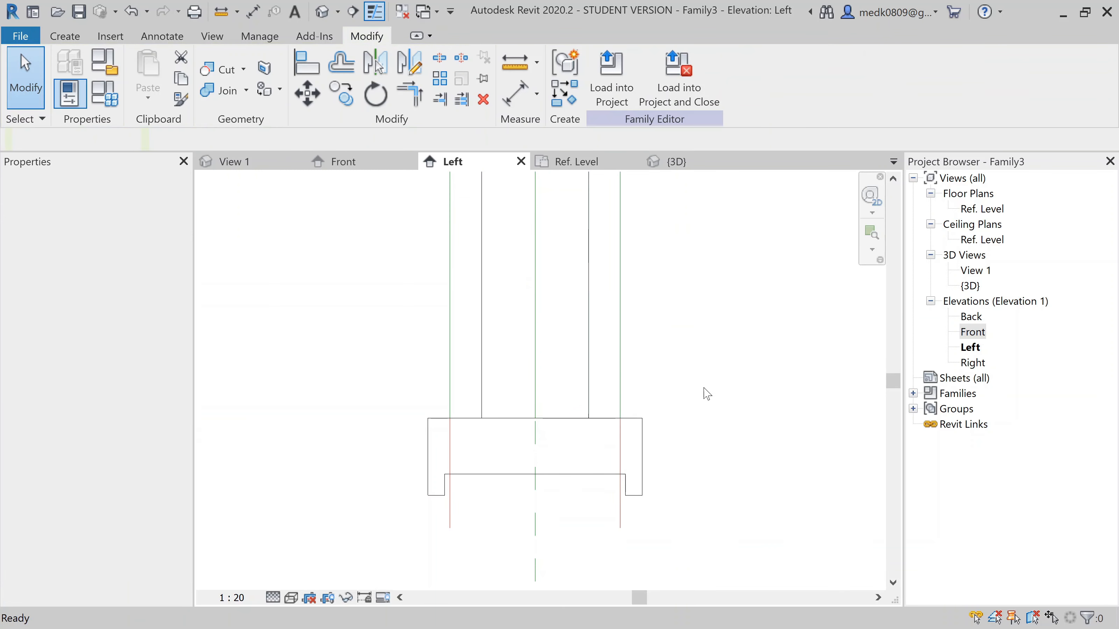
scroll(700, 415, "down", 4)
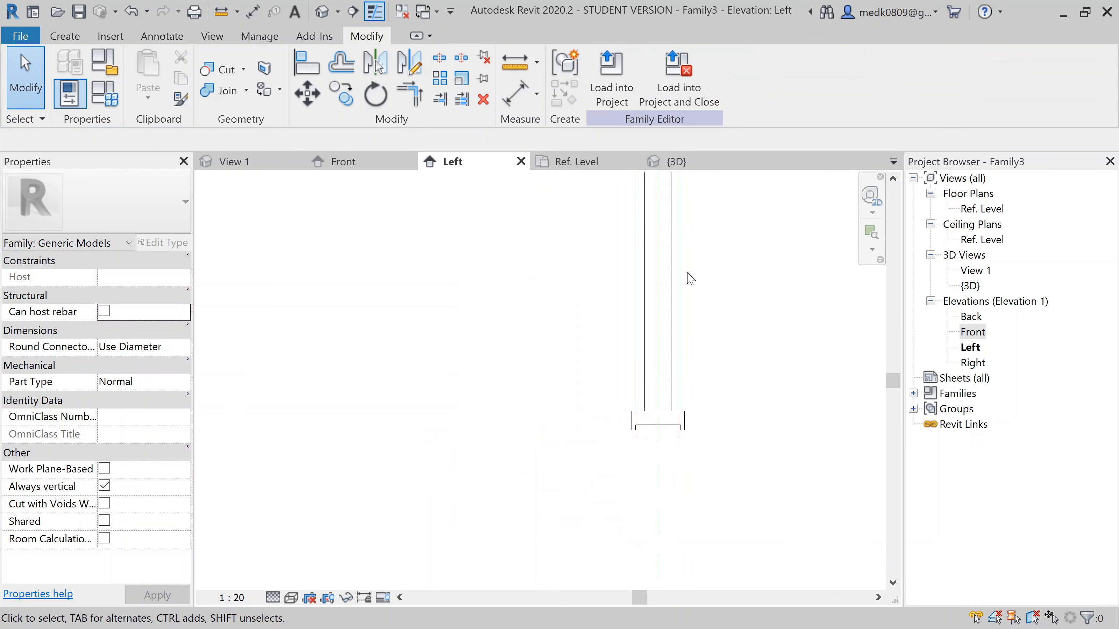
left_click(684, 162)
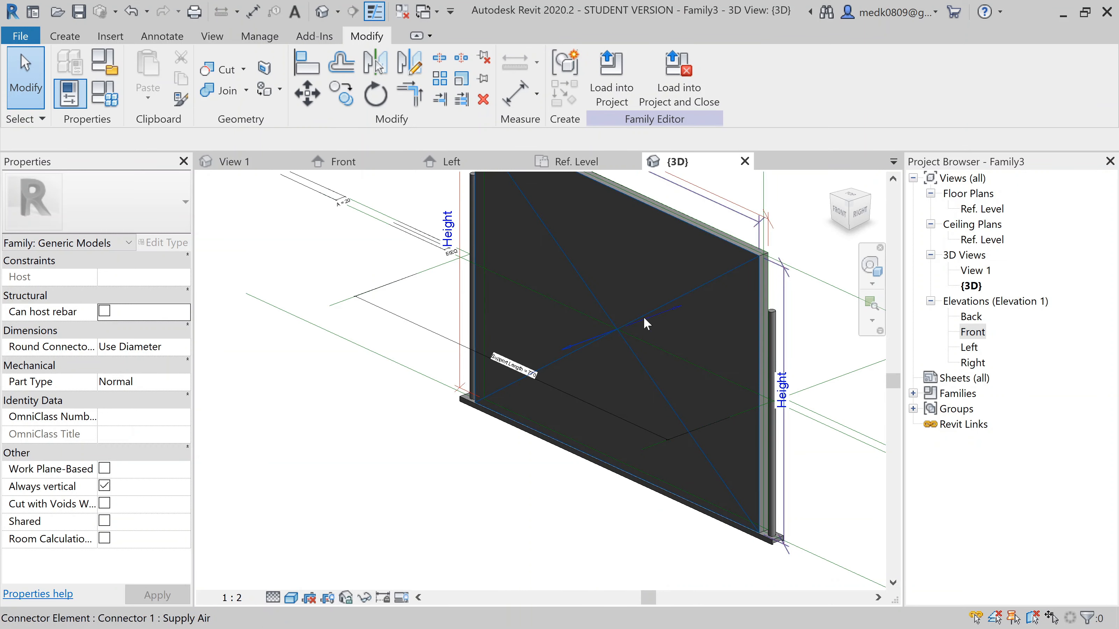
scroll(643, 320, "down", 2)
middle_click_drag(632, 346, 662, 315, "shift")
- In the Front elevation, dimension both rod reference planes through the vertical center plane and make the two segments equal (EQ)
left_click(343, 162)
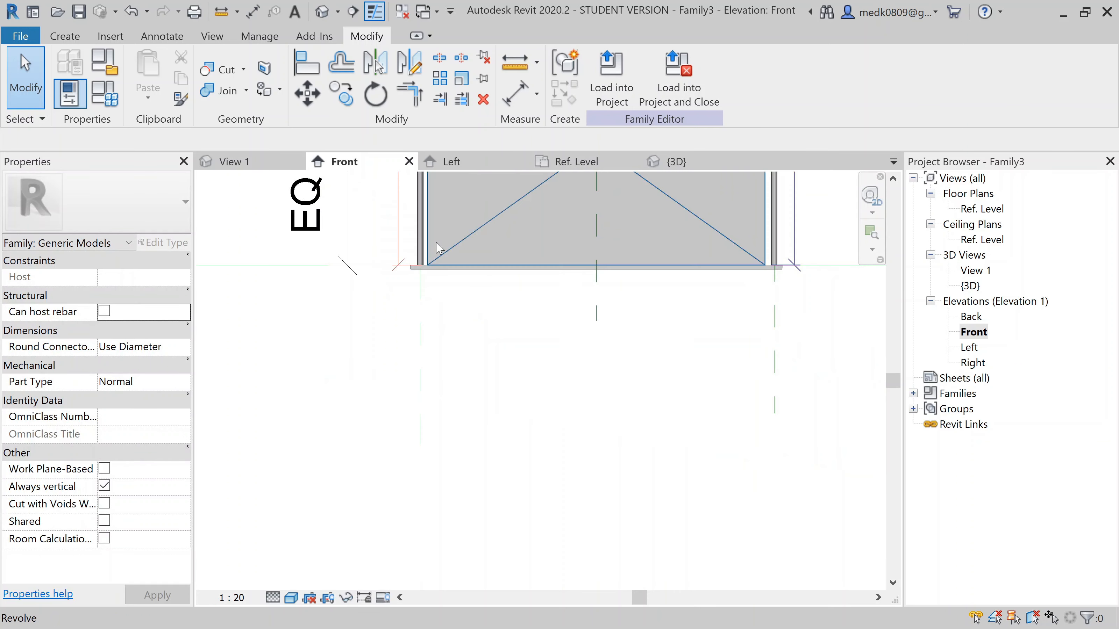
scroll(489, 383, "down", 2)
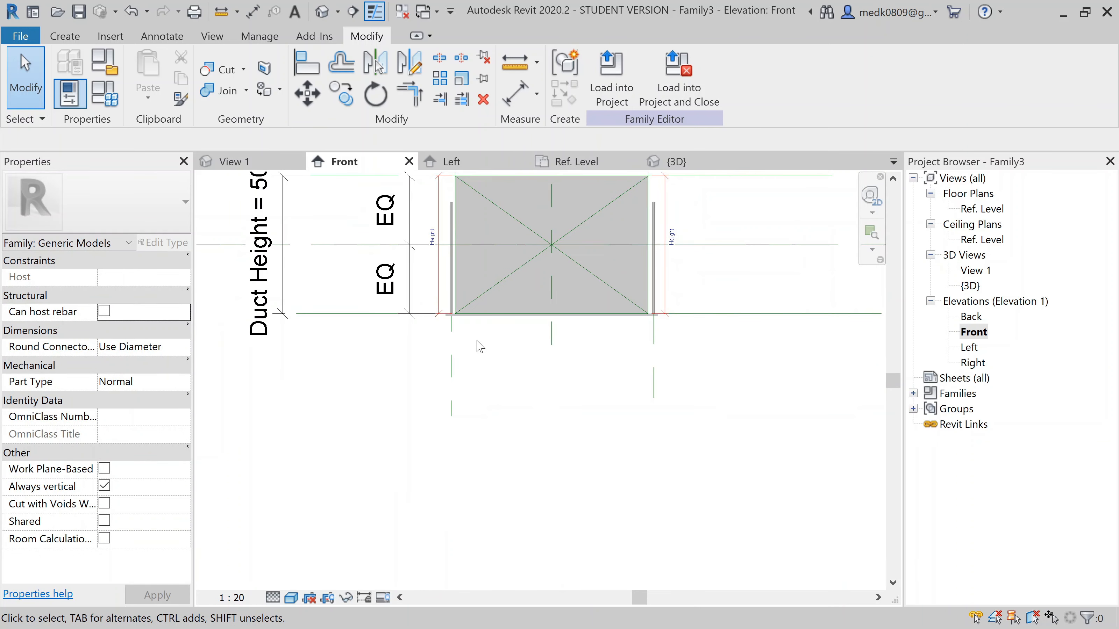
middle_click_drag(479, 345, 554, 358)
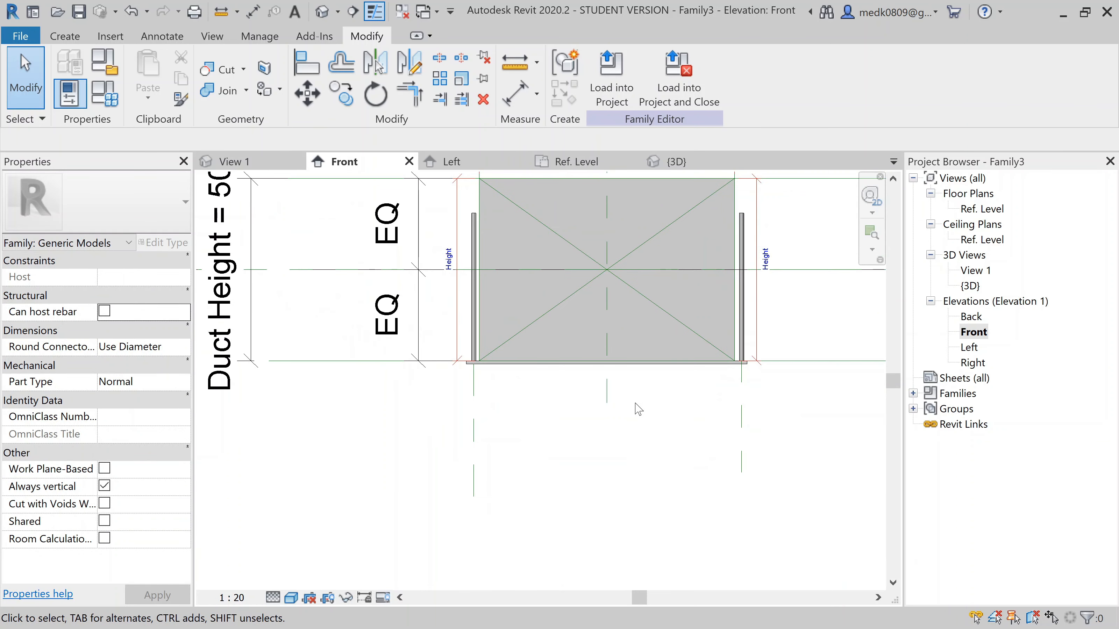
left_click(515, 93)
left_click(474, 445)
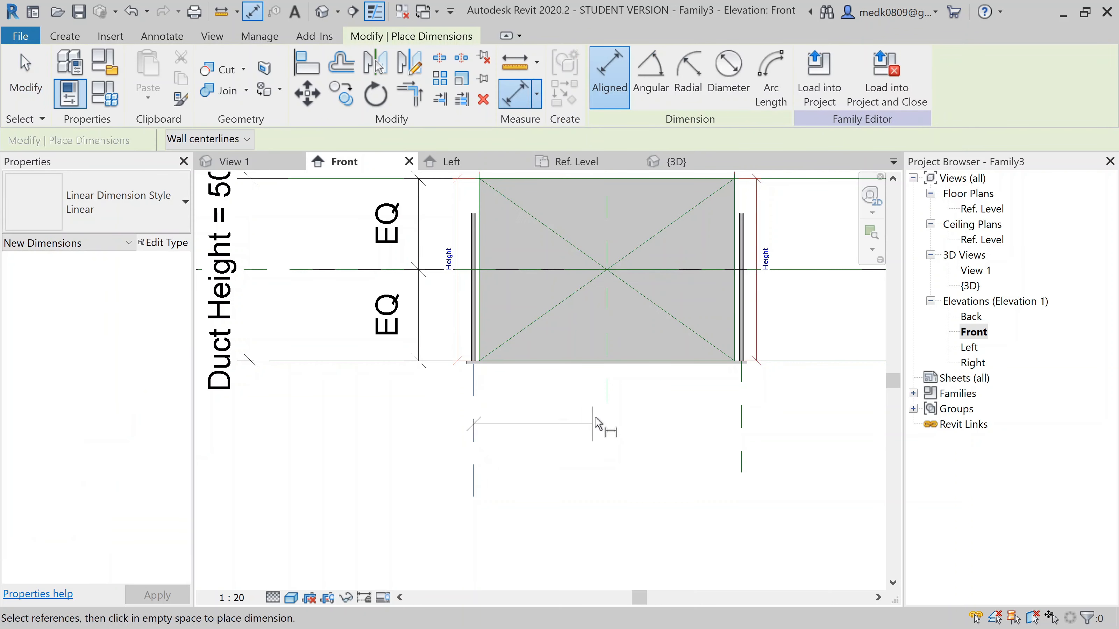
left_click(610, 393)
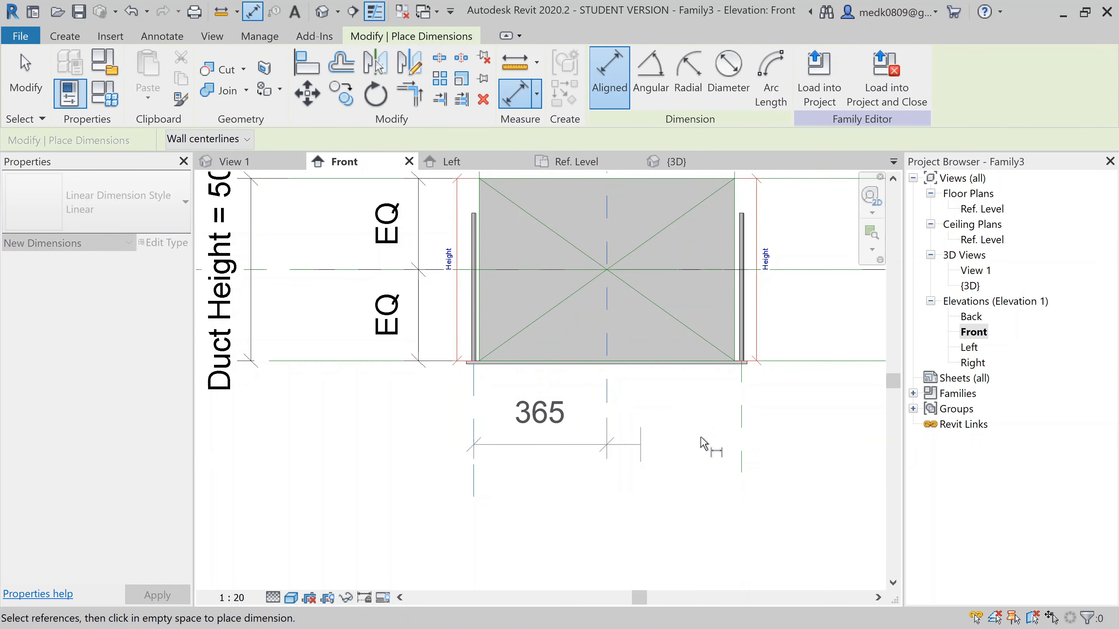
left_click(742, 417)
left_click(731, 454)
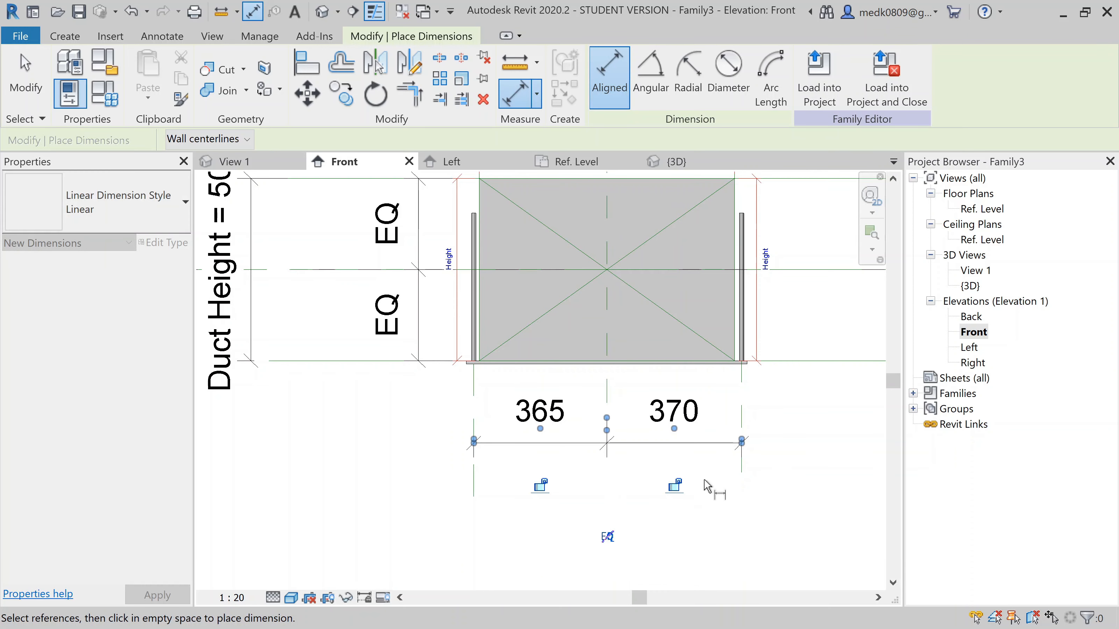
left_click(609, 542)
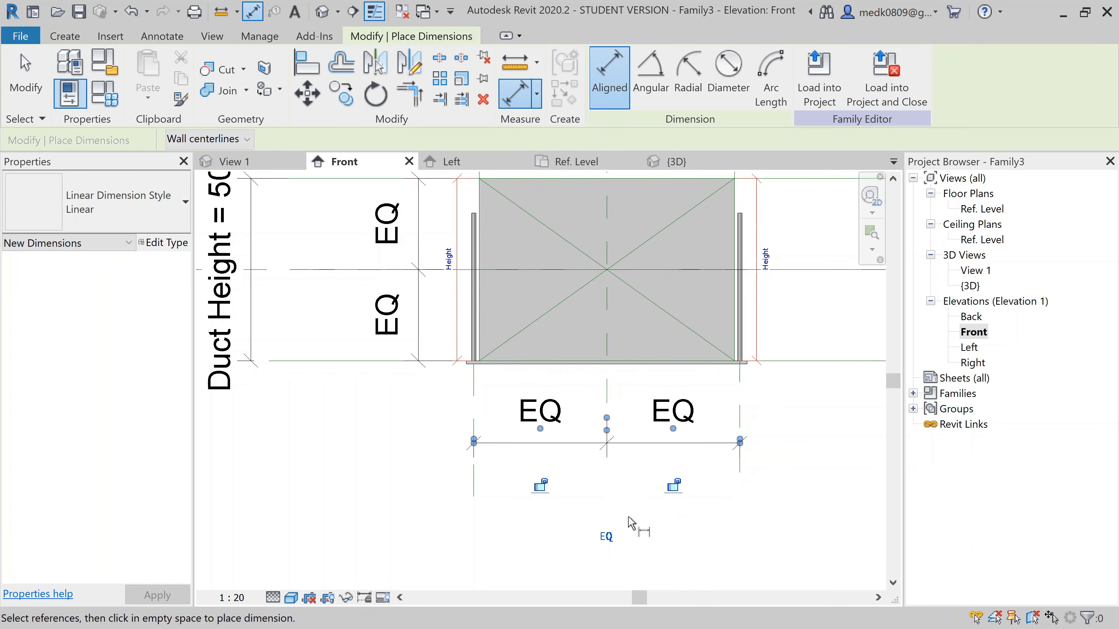
- Add an overall dimension between the two rod reference planes, beneath the EQ dimension
middle_click_drag(637, 520, 603, 486)
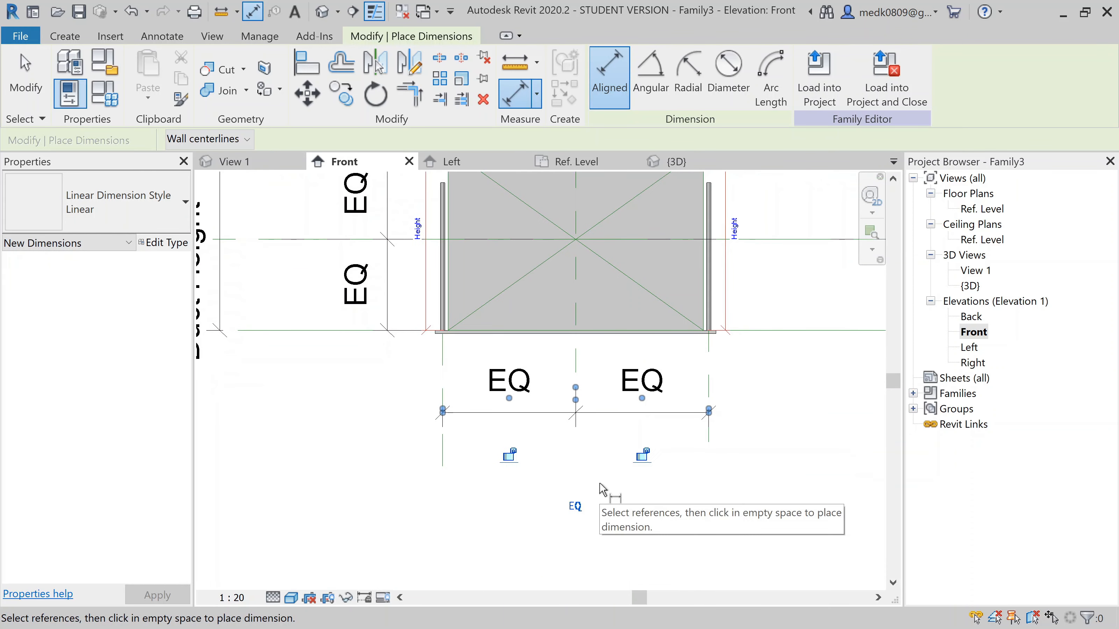
left_click(444, 361)
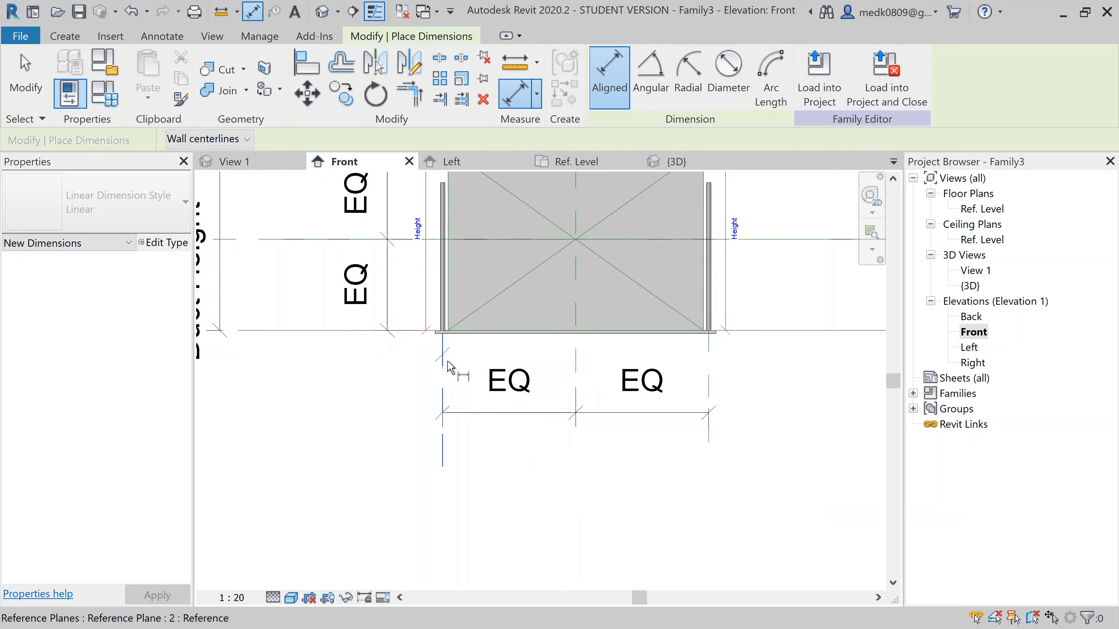
left_click(709, 372)
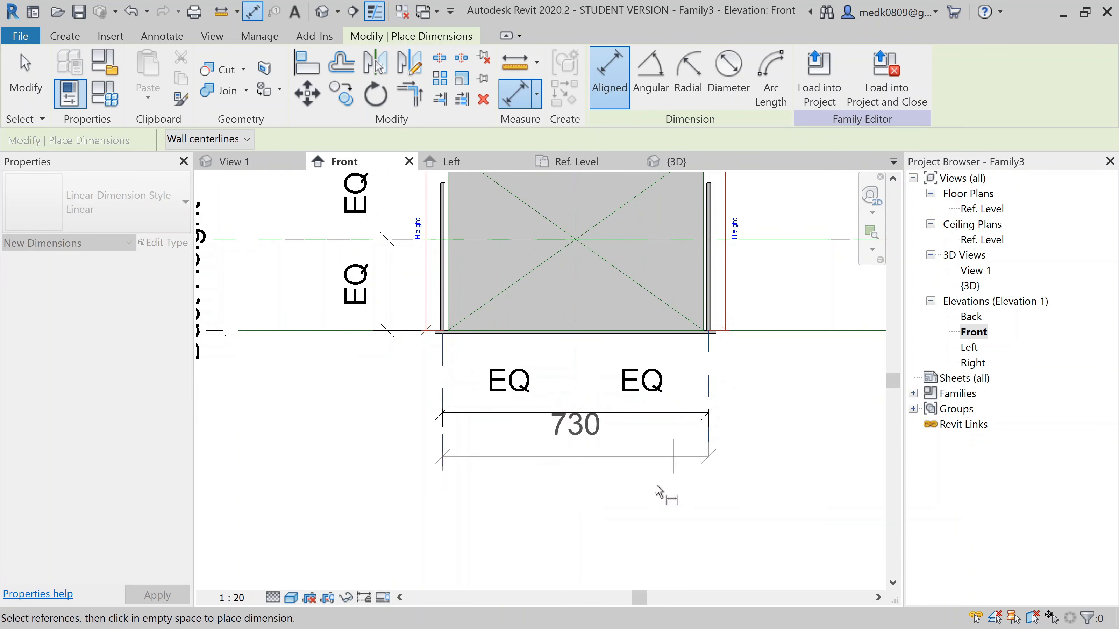
left_click(636, 512)
key("Escape")
key("Escape")
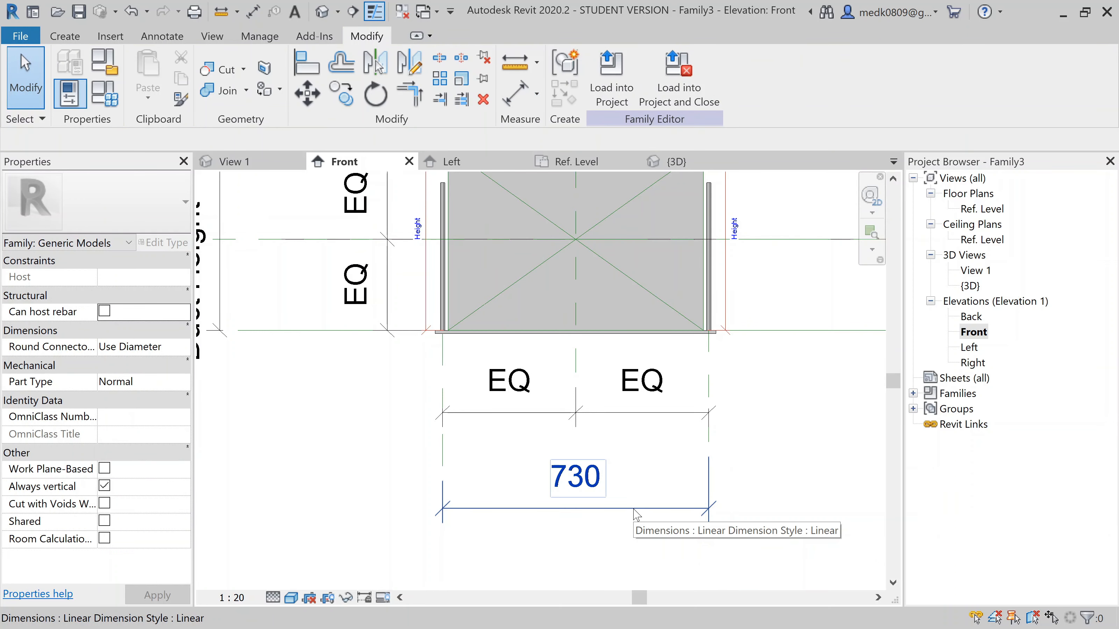
- Label the overall rod dimension with a new instance family parameter named "Distance between the rods"
left_click(636, 512)
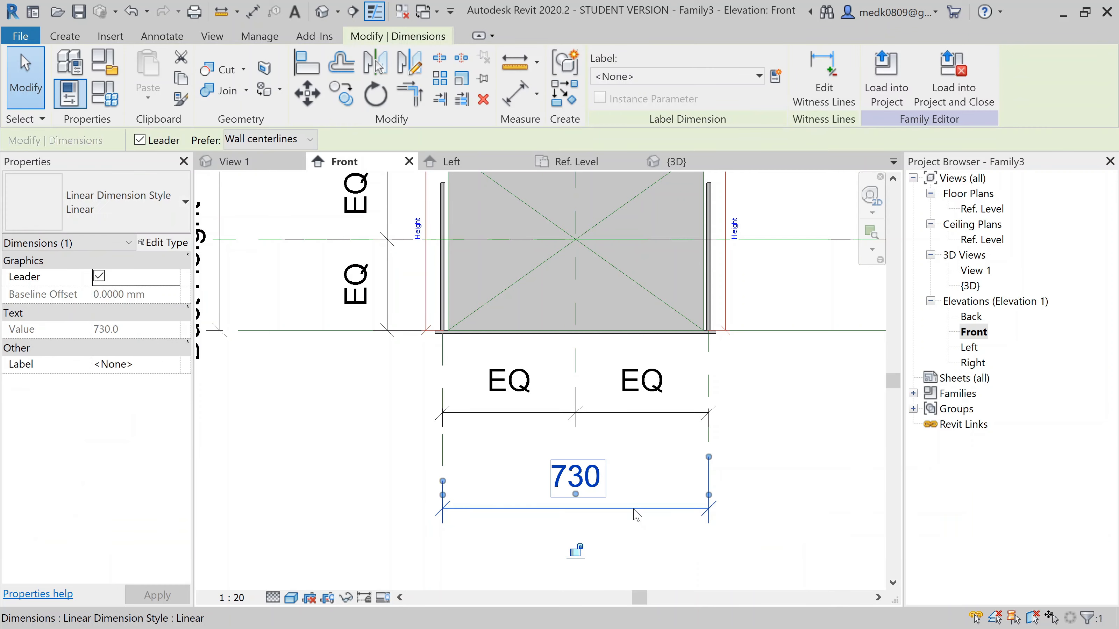
left_click(775, 76)
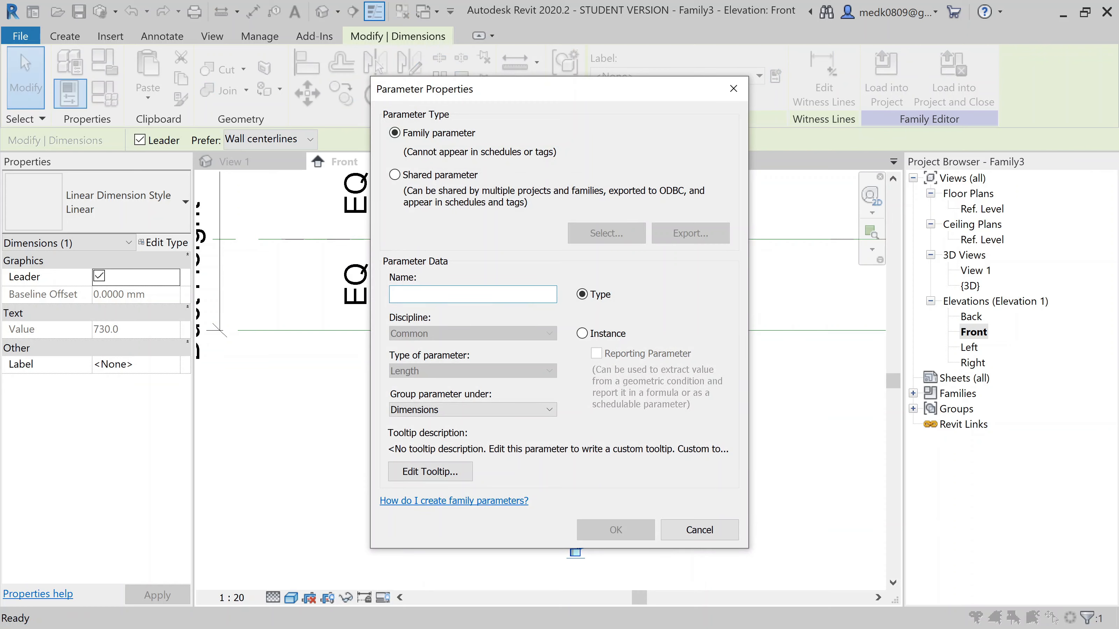
type("Distance between the rods")
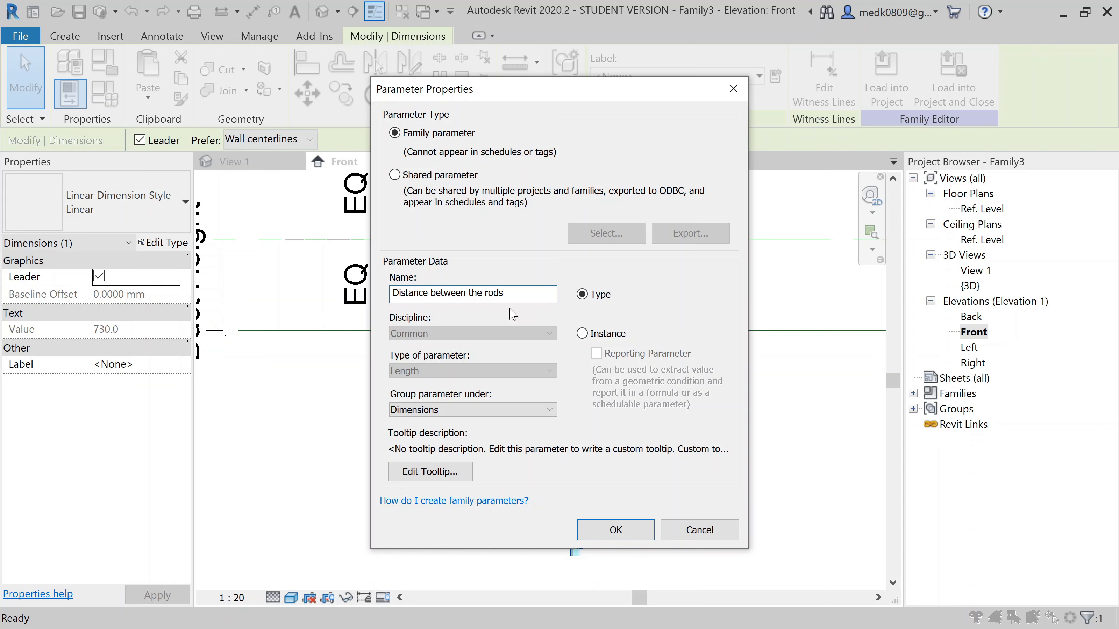
left_click(582, 334)
left_click(624, 530)
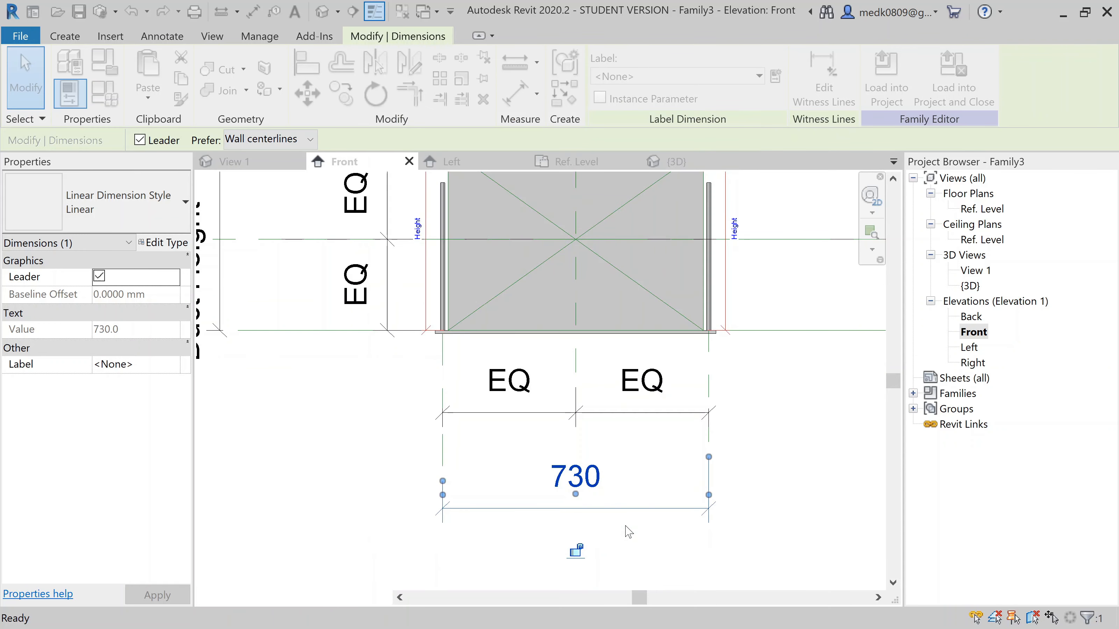
key("Escape")
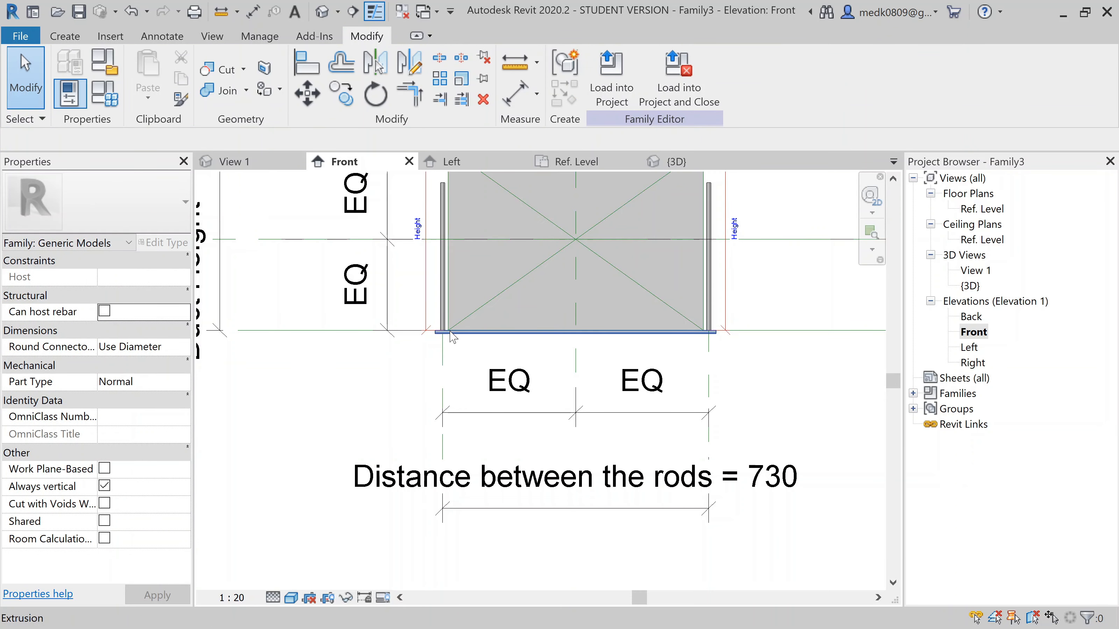
- Give the Distance between the rods parameter the formula Duct Width + 50 in the family types and apply it
left_click(106, 95)
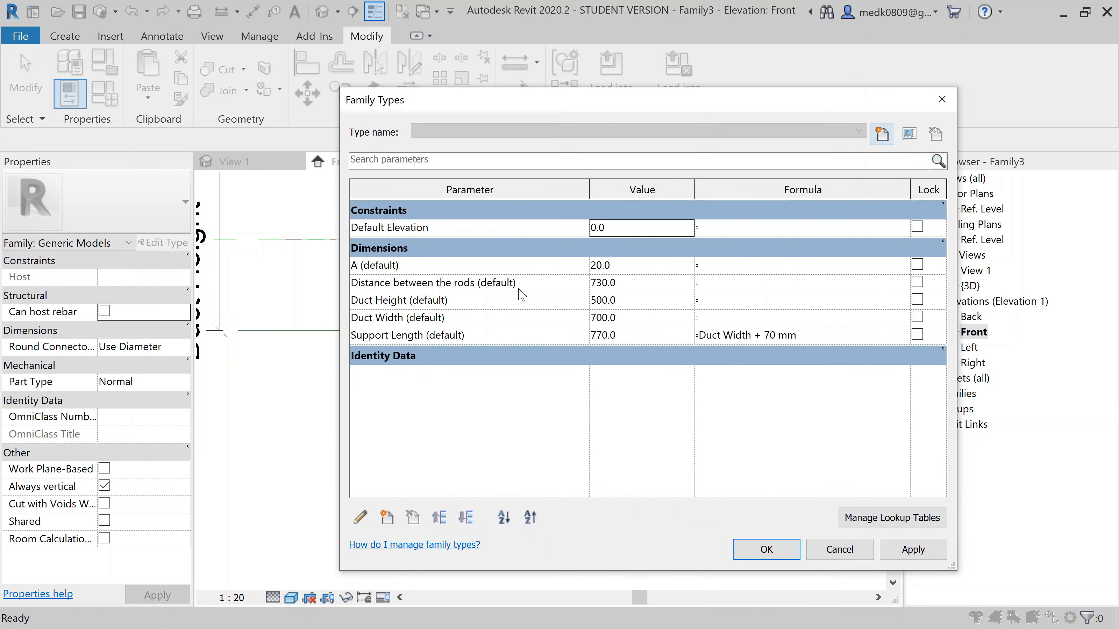
left_click(735, 289)
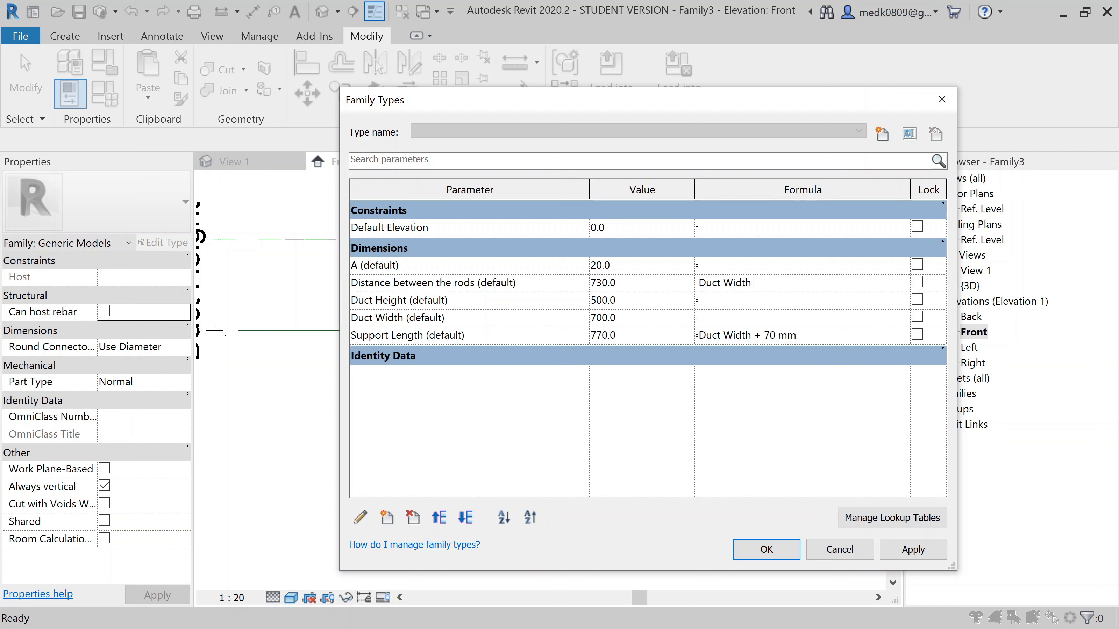
type("+ 50")
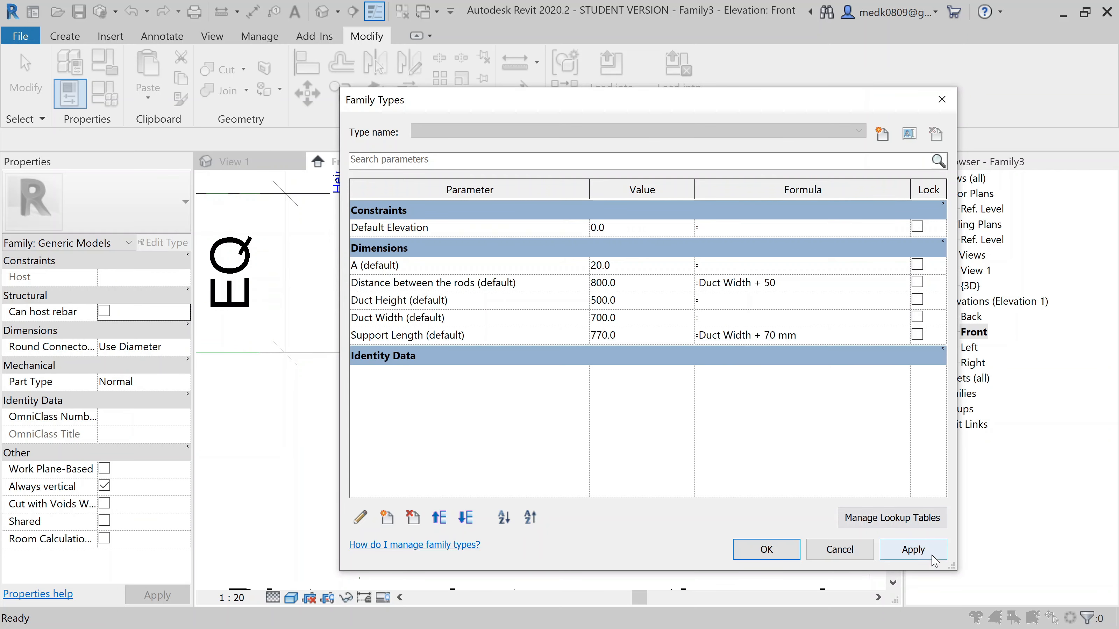
left_click(913, 550)
left_click(766, 550)
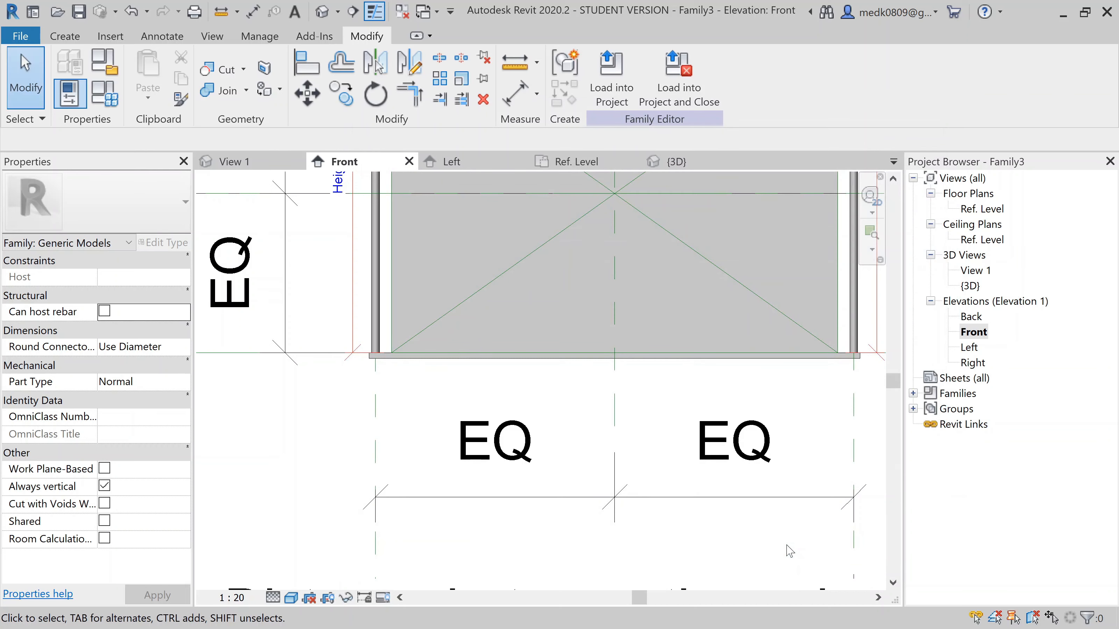
- Examine where both rods and their reference planes sit relative to the ends of the bottom support in the Front elevation
scroll(490, 418, "up", 2)
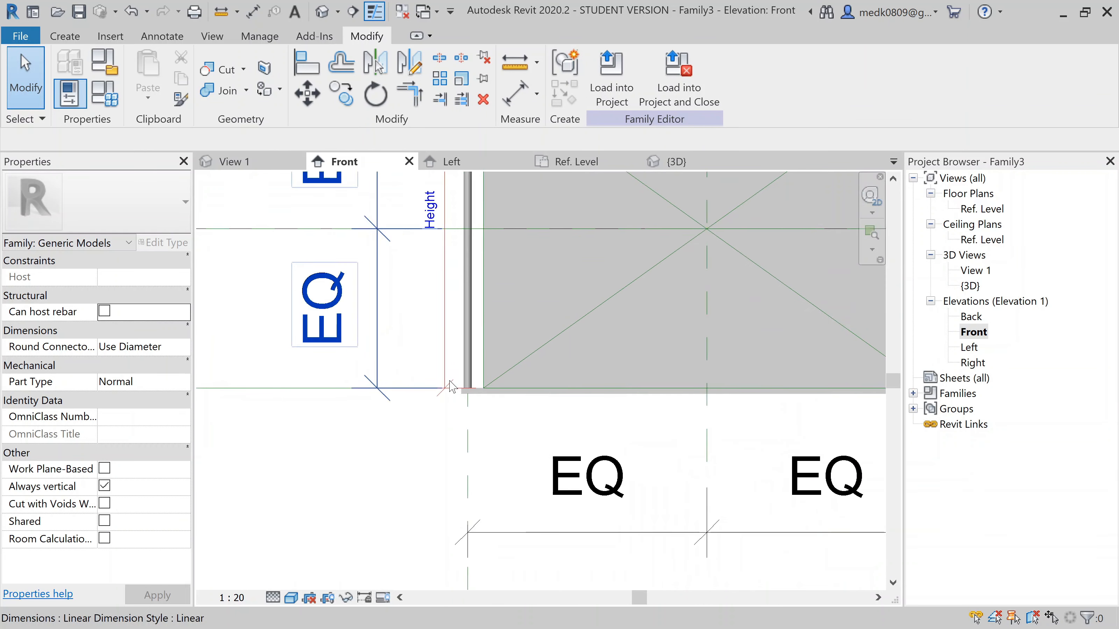
scroll(490, 418, "up", 2)
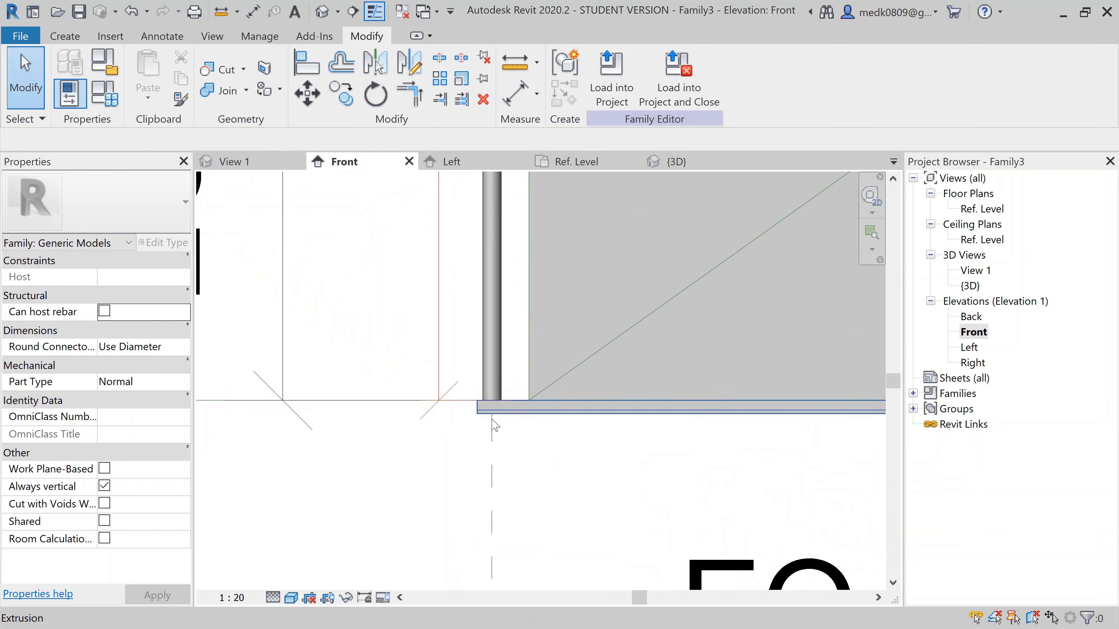
scroll(495, 426, "down", 1)
scroll(507, 435, "down", 4)
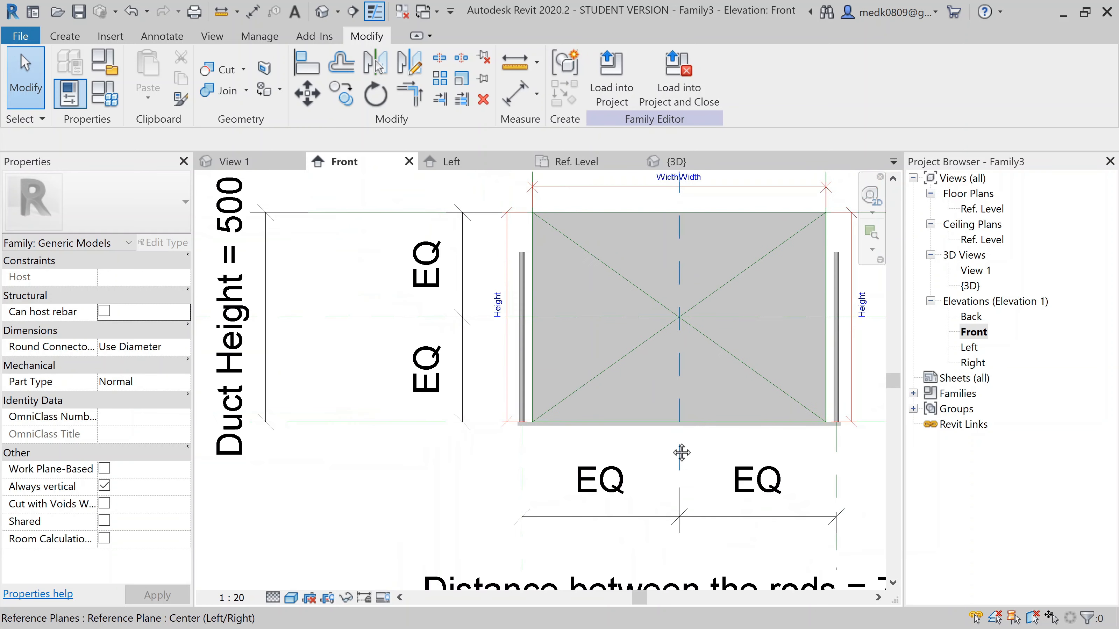
middle_click_drag(683, 459, 585, 326)
scroll(719, 319, "up", 2)
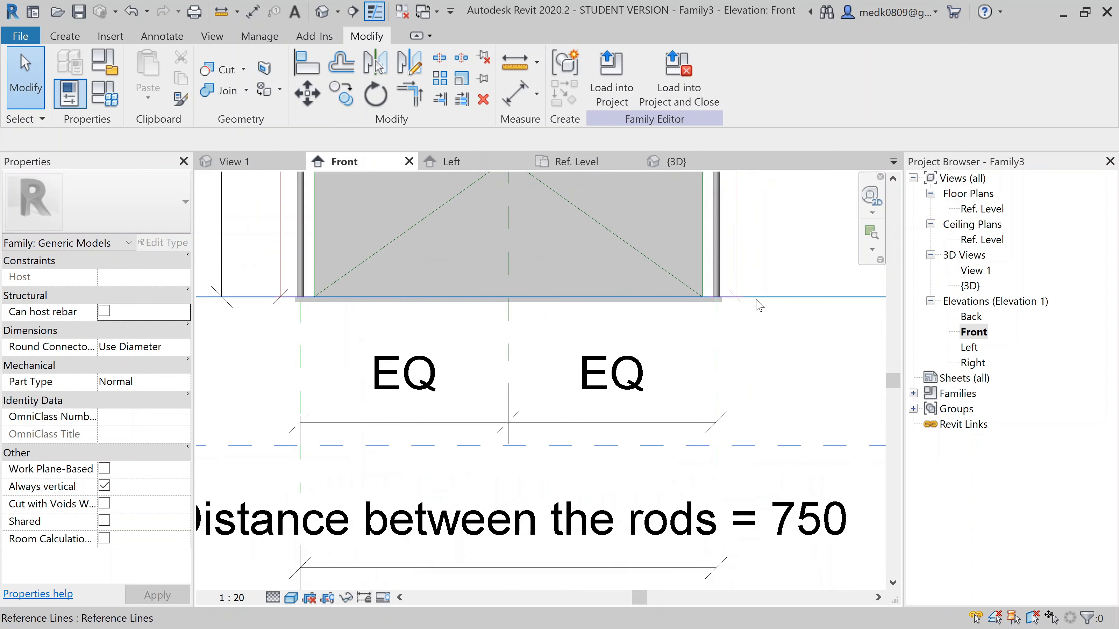
scroll(719, 320, "up", 2)
scroll(723, 305, "up", 1)
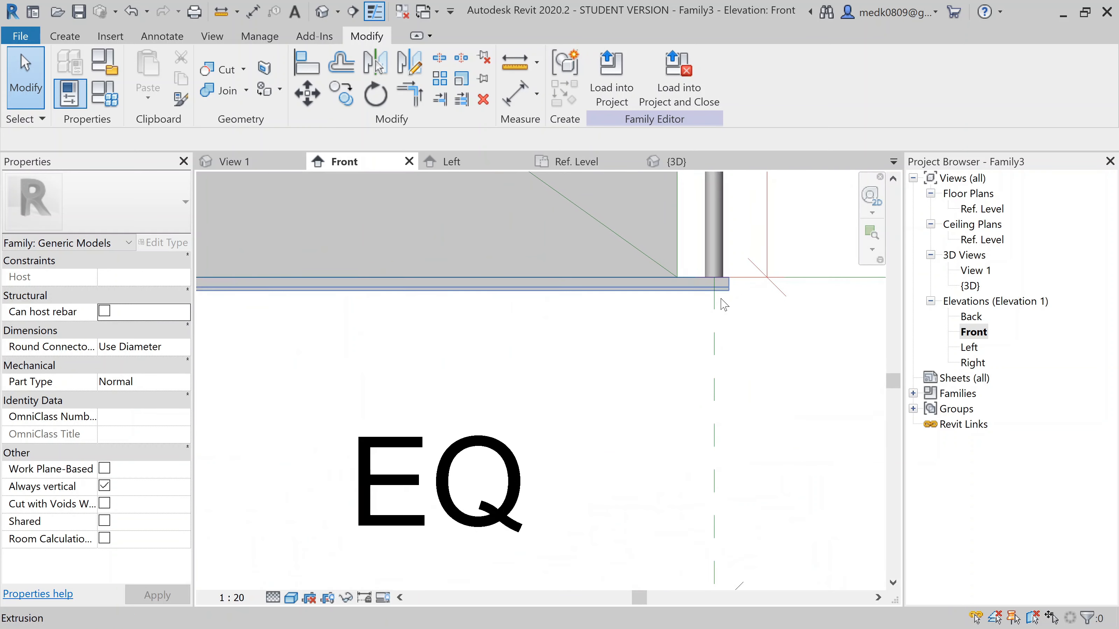
- Change the Distance between the rods formula to Duct Width + 30 mm in the family types and apply it
scroll(724, 305, "down", 3)
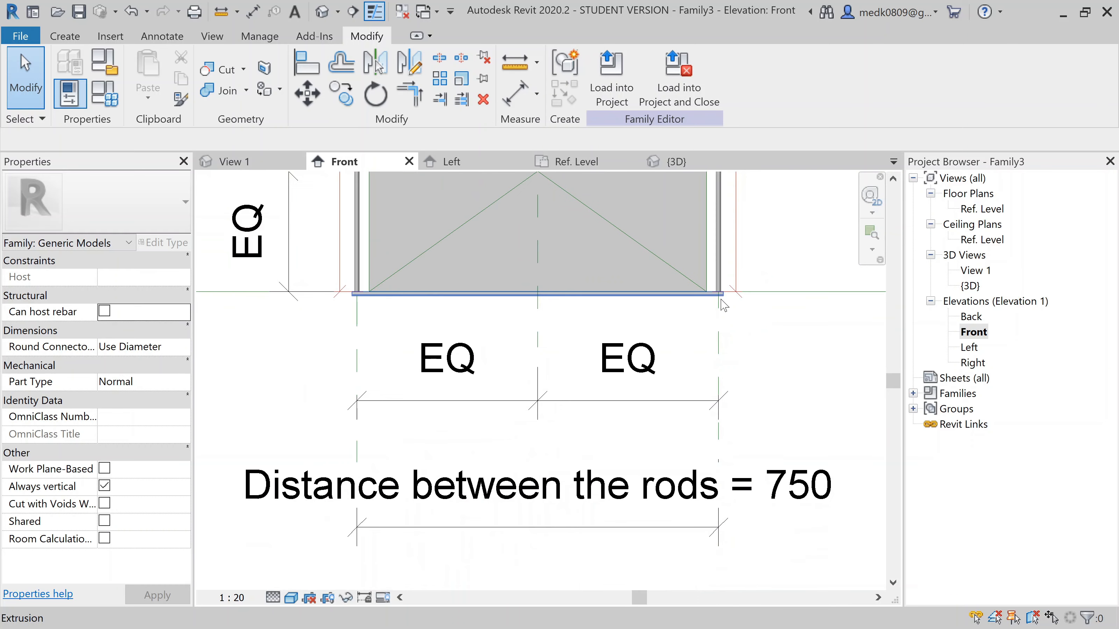
left_click(93, 100)
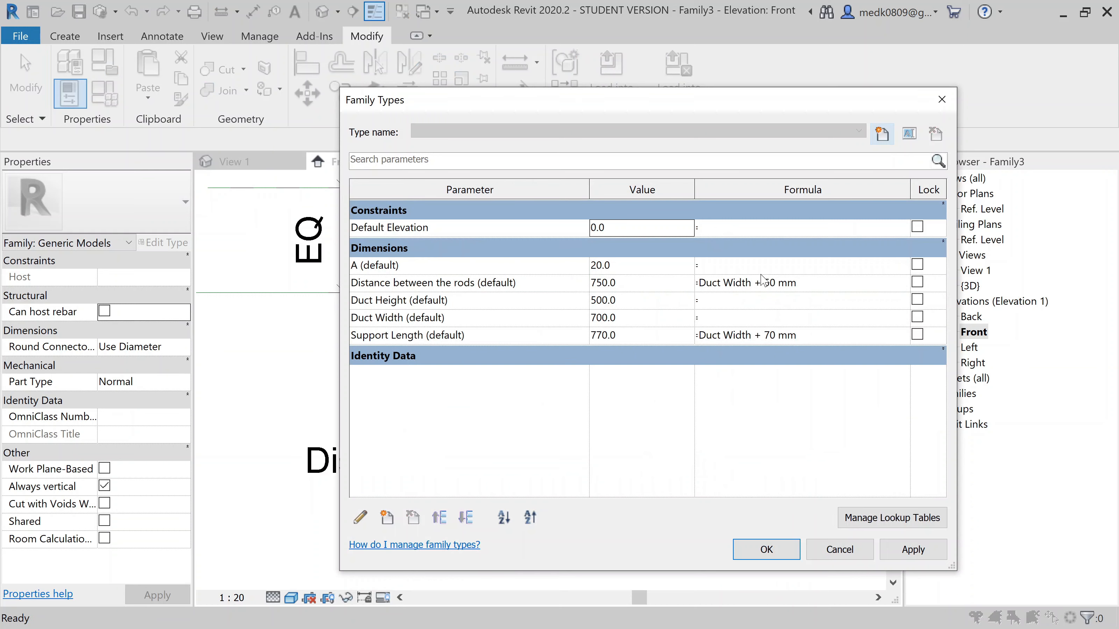
left_click(765, 282)
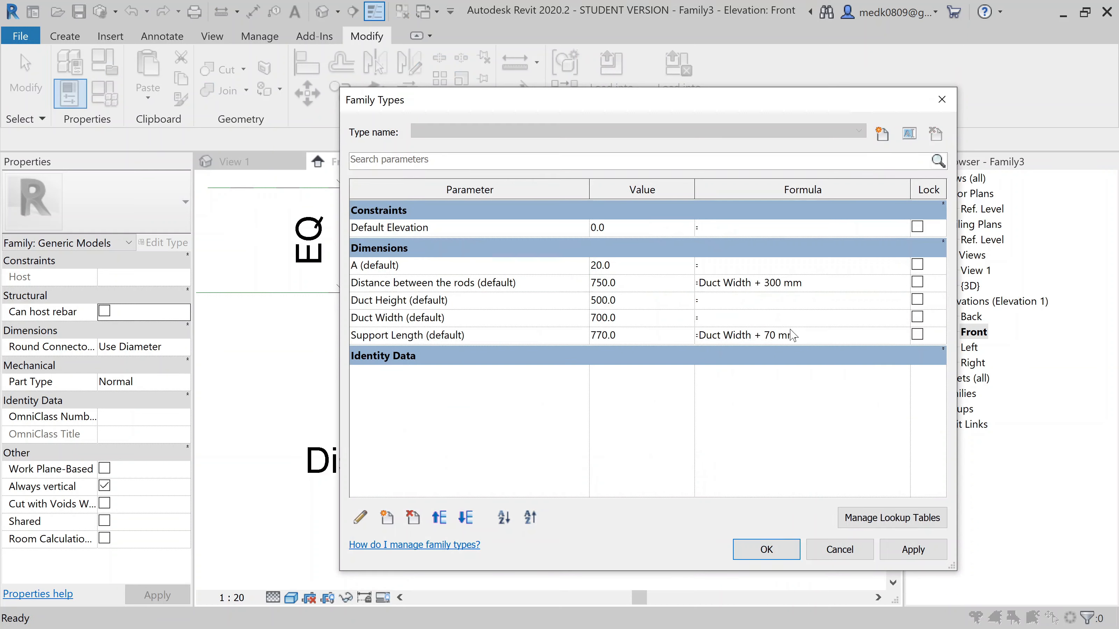
left_click(919, 551)
left_click(766, 550)
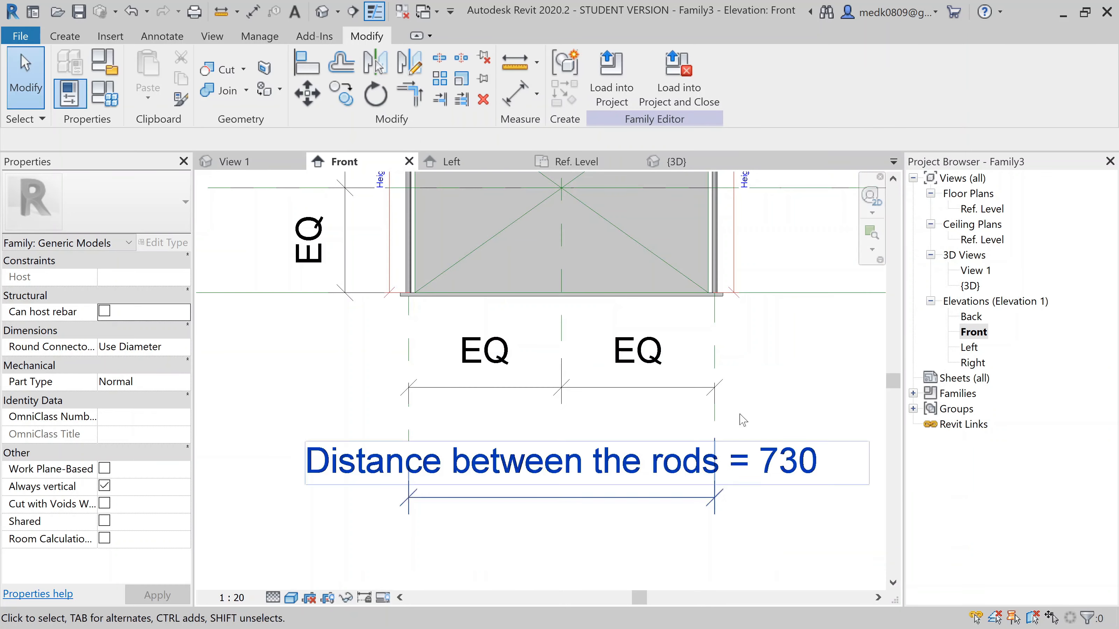
- Check the rod positions against the bottom support's ends, and set the Support Length formula to Duct Width + 100 mm
scroll(493, 271, "up", 1)
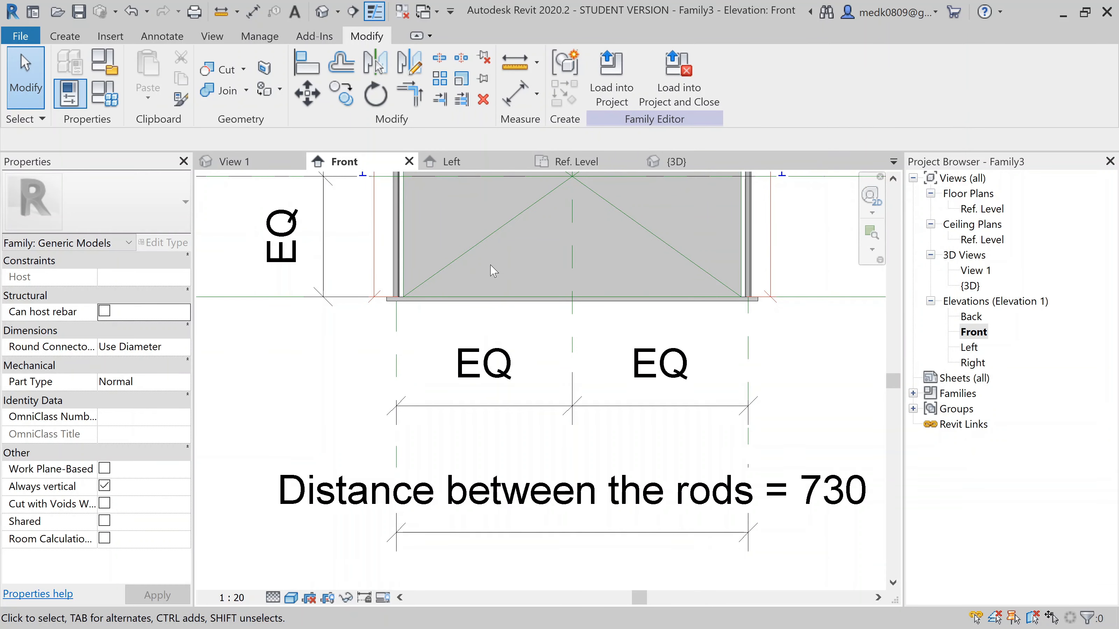
scroll(493, 271, "up", 1)
middle_click_drag(774, 314, 741, 367)
scroll(314, 320, "up", 4)
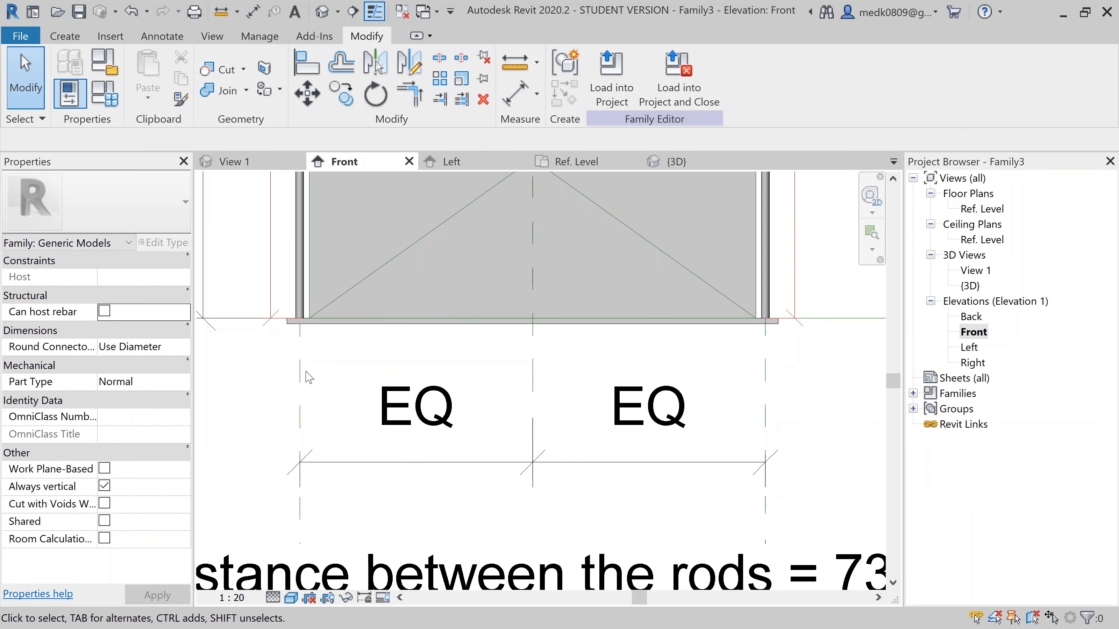
scroll(278, 309, "up", 2)
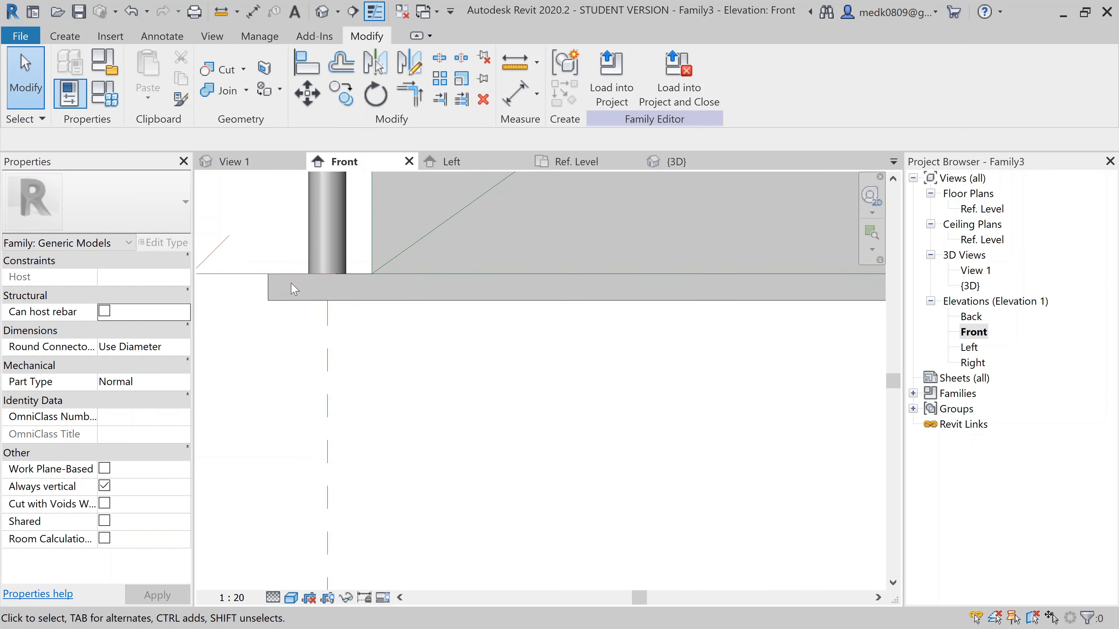
scroll(322, 282, "down", 2)
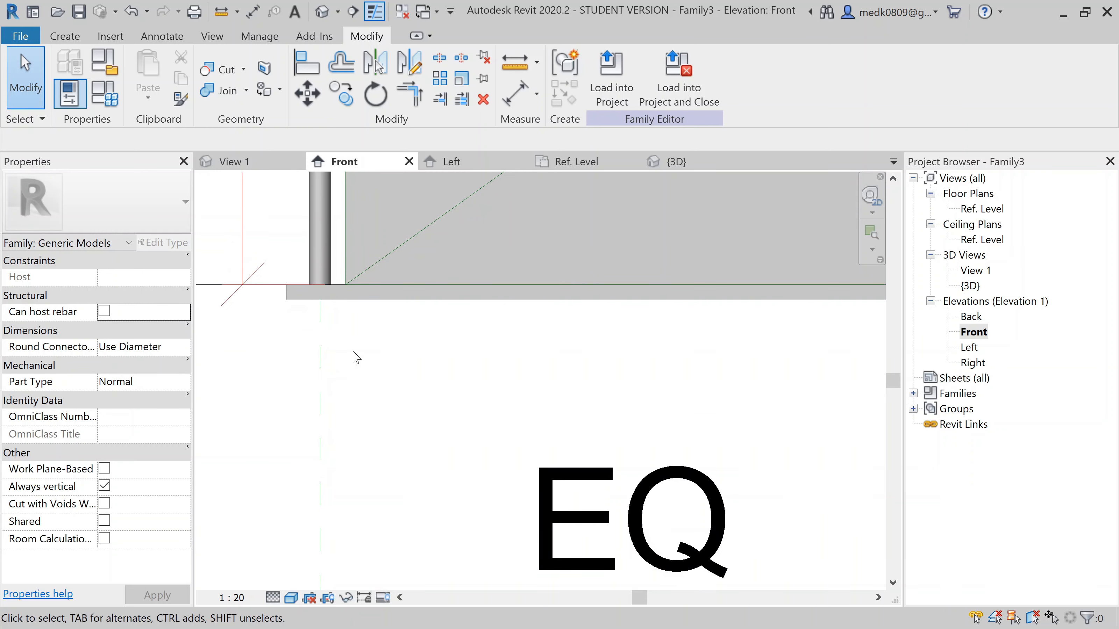
scroll(354, 357, "down", 1)
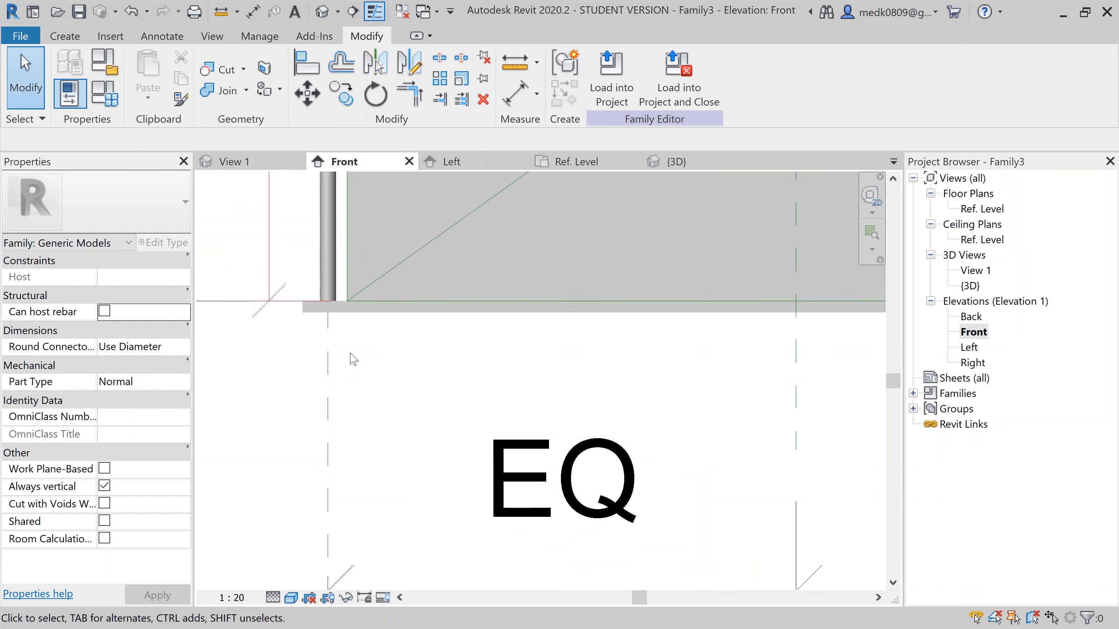
left_click(103, 95)
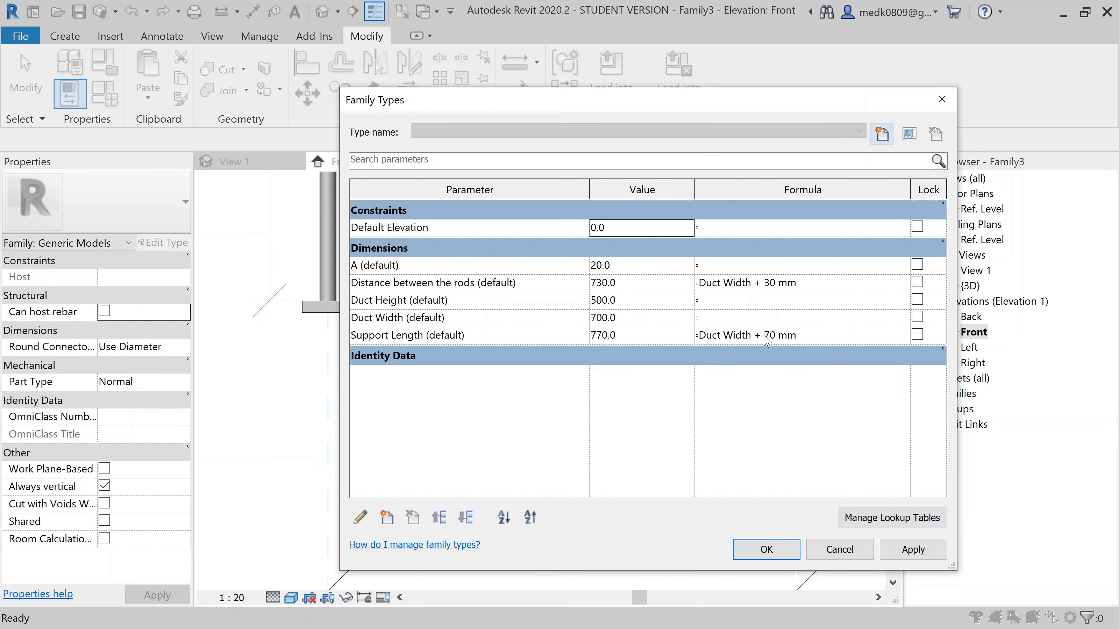
left_click(766, 337)
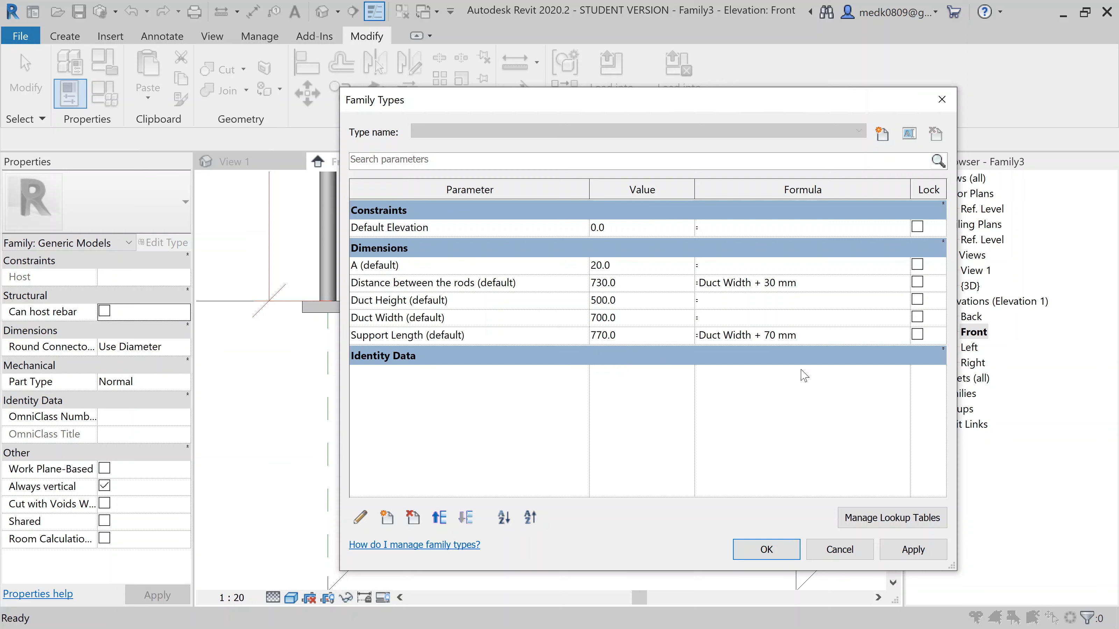
type("100")
left_click(910, 554)
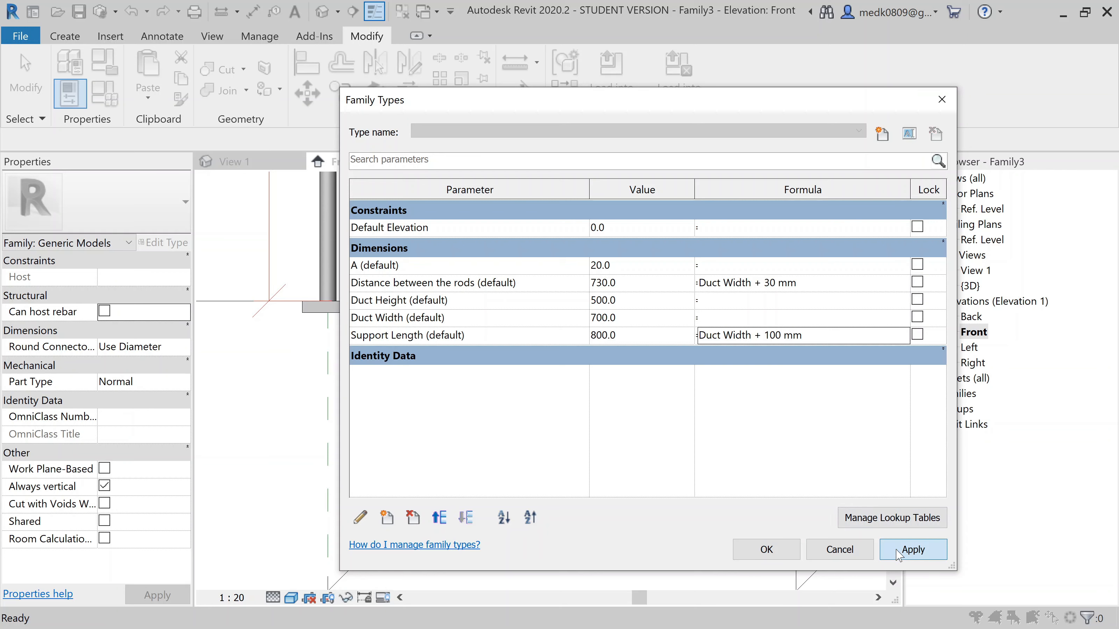
left_click(766, 549)
- Set the Distance between the rods formula to Duct Width + 50 mm in the family types and apply it
scroll(407, 372, "down", 2)
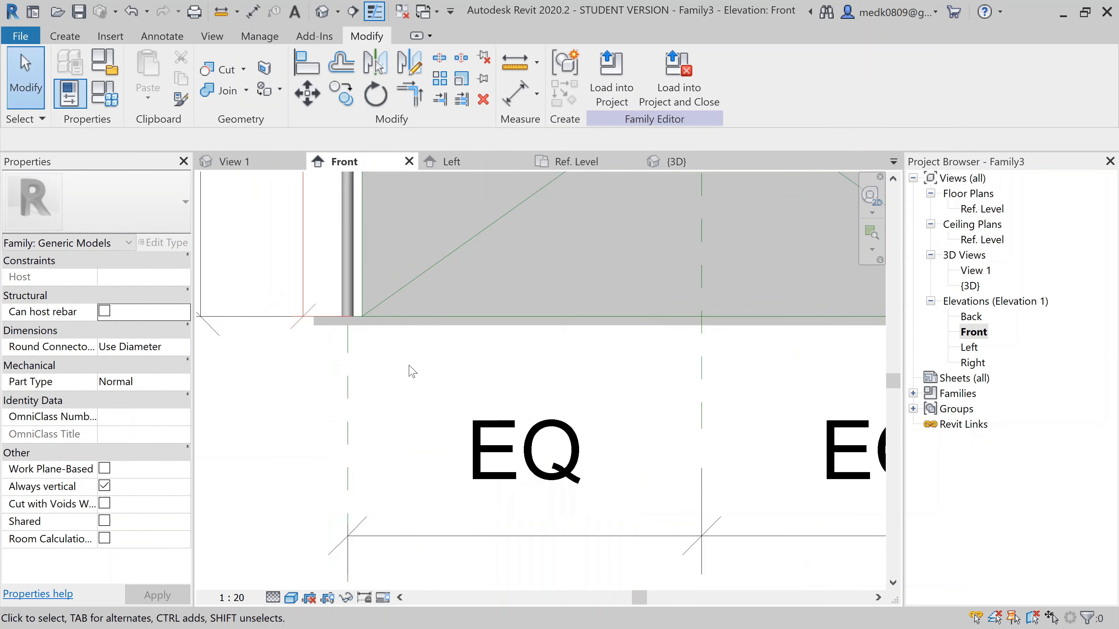
scroll(362, 325, "up", 3)
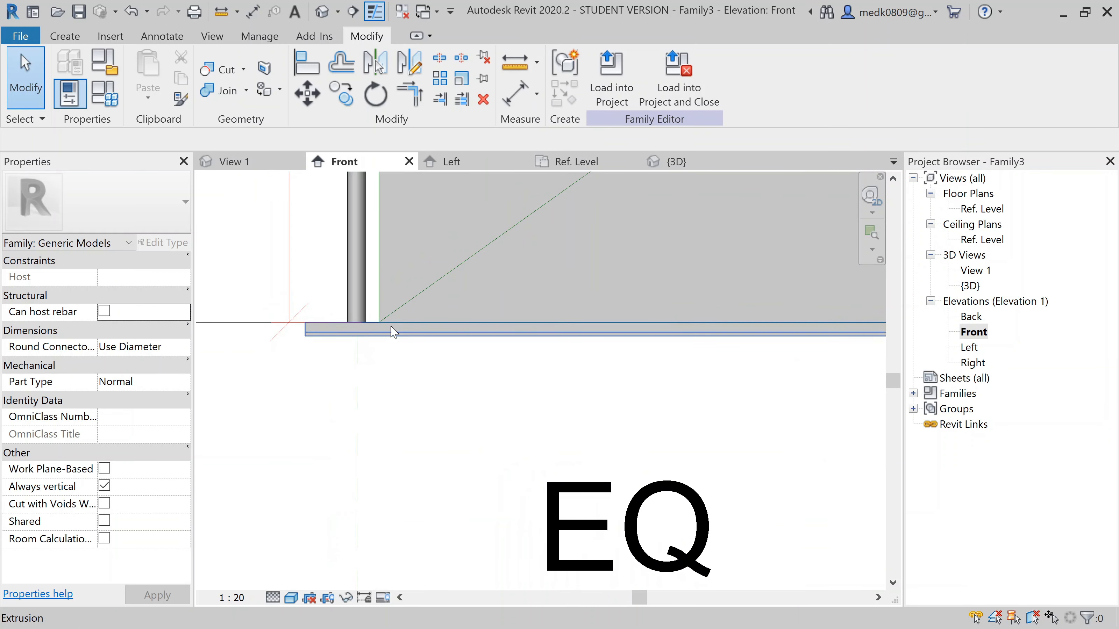
scroll(375, 326, "up", 1)
scroll(374, 328, "down", 2)
scroll(375, 333, "down", 3)
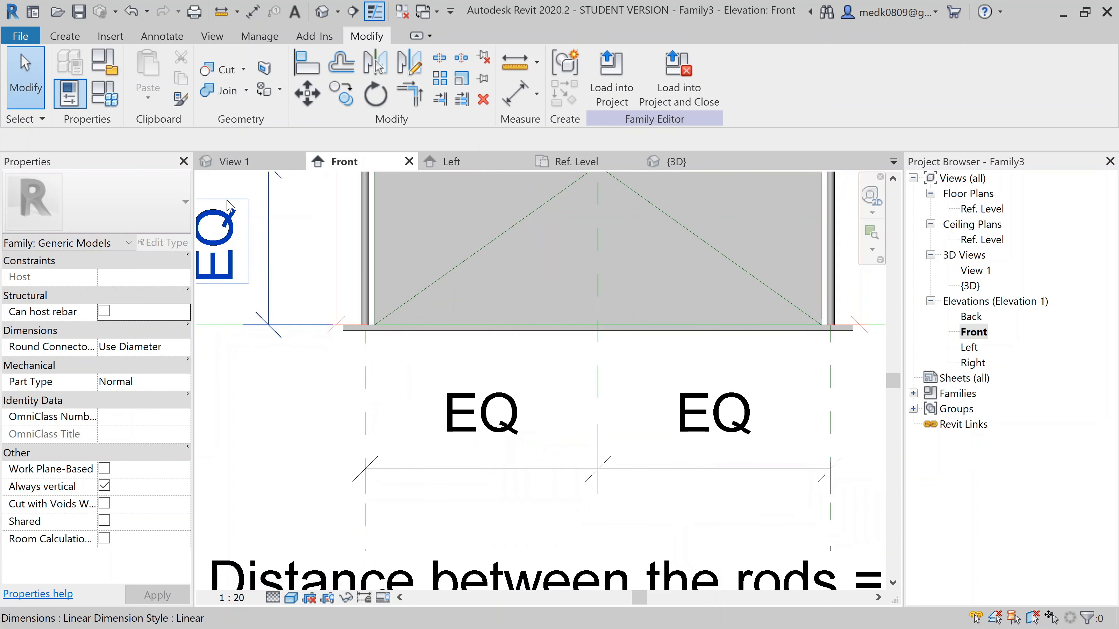
left_click(102, 95)
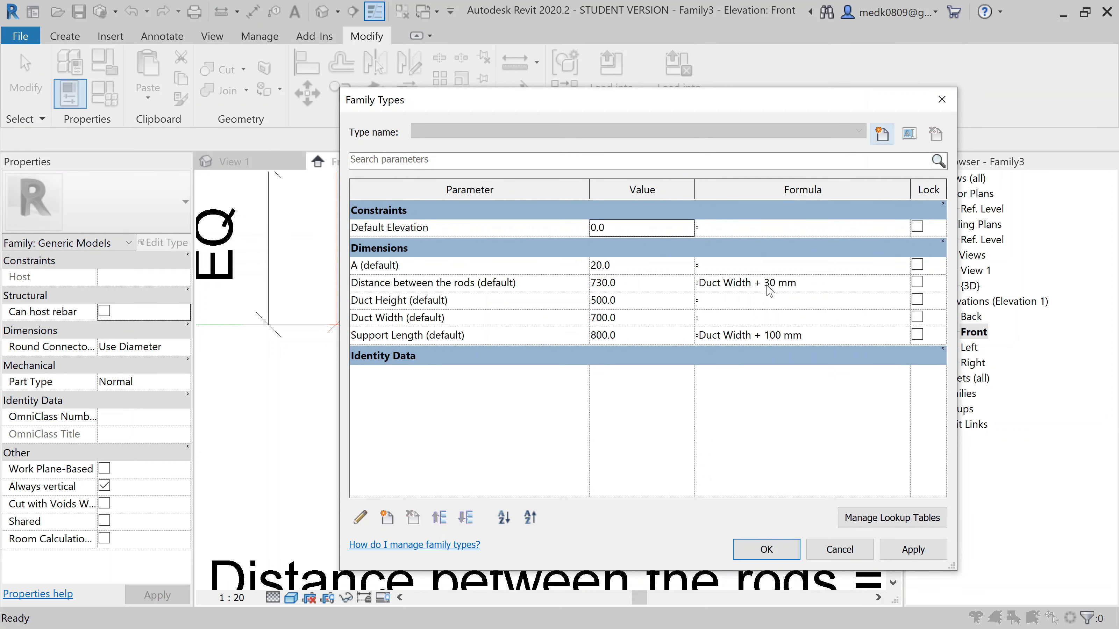
left_click(766, 285)
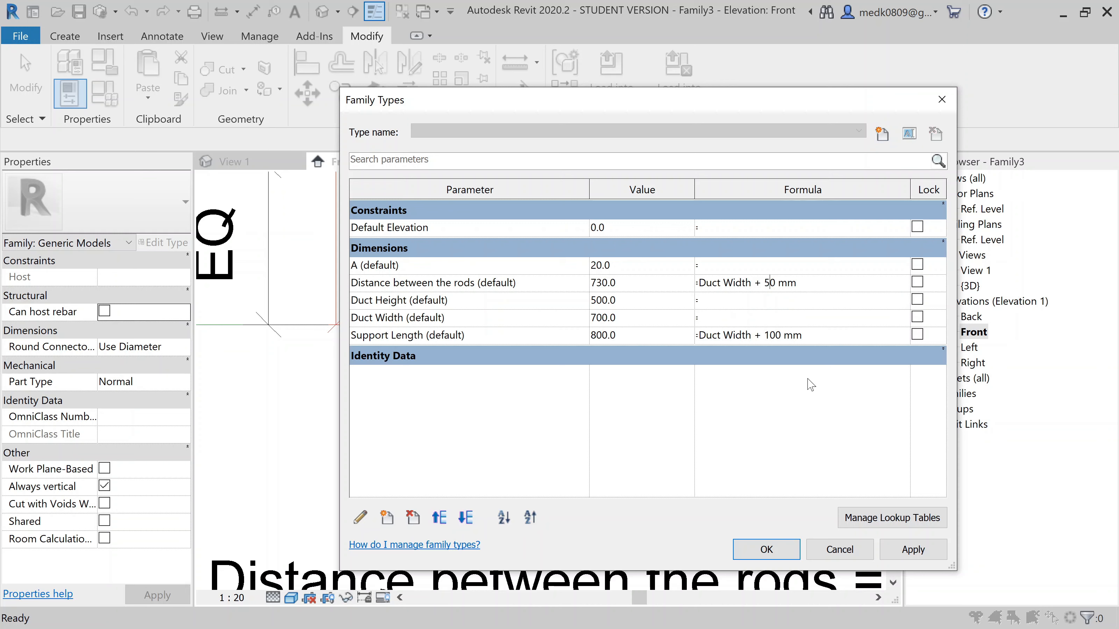
left_click(914, 551)
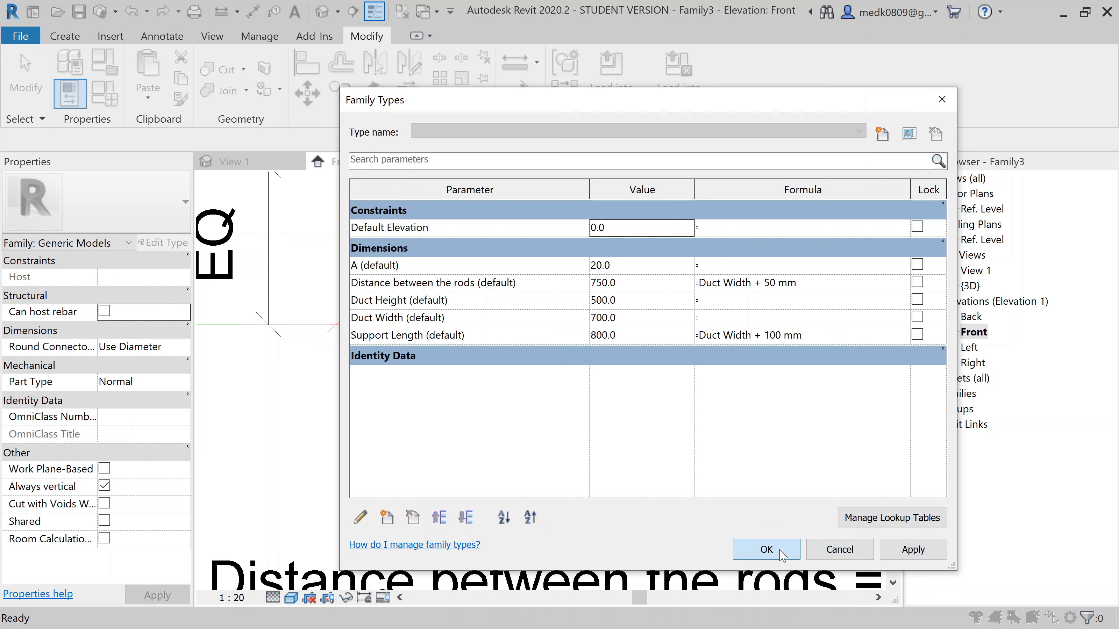
left_click(768, 550)
- Draw a horizontal reference line above the duct in the Front elevation, about 907 mm above the duct's bottom plane
scroll(485, 391, "down", 2)
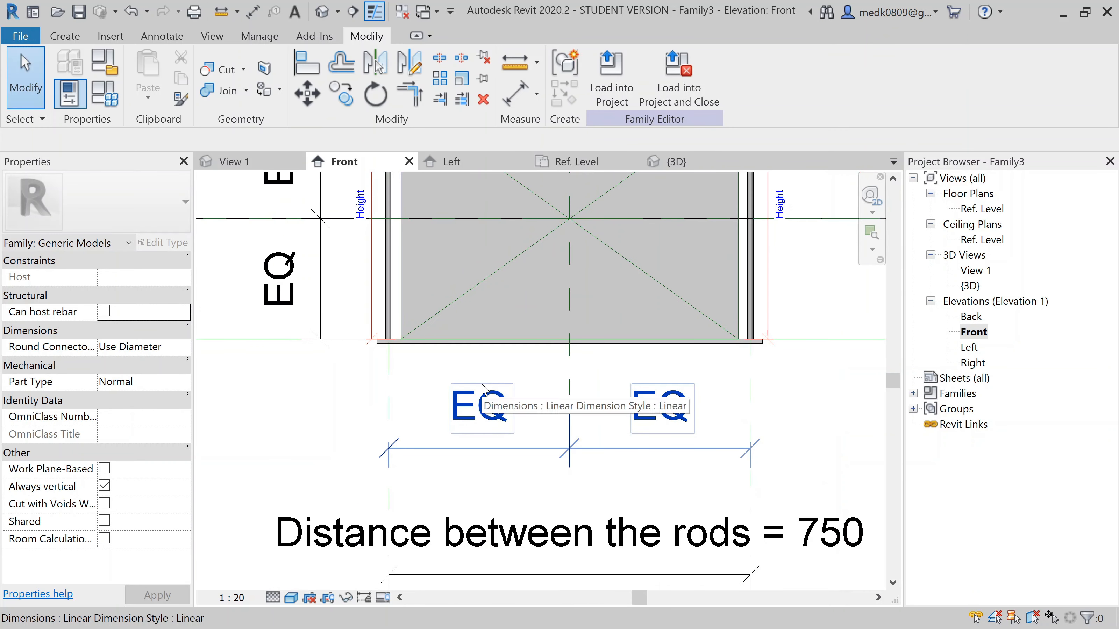
scroll(483, 390, "down", 1)
scroll(484, 391, "down", 2)
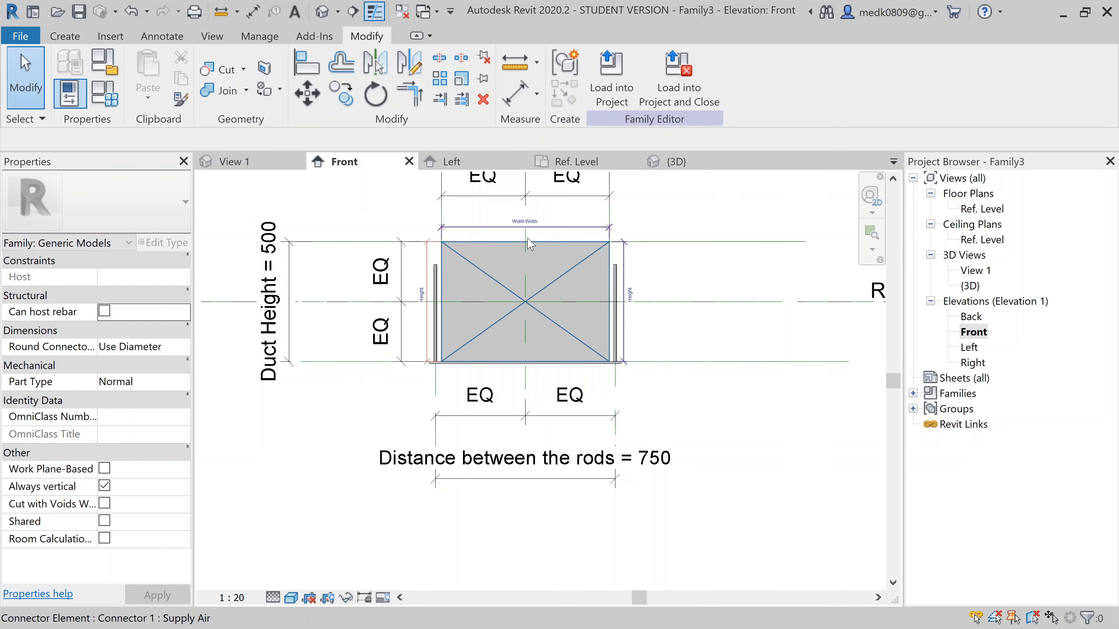
scroll(530, 244, "up", 1)
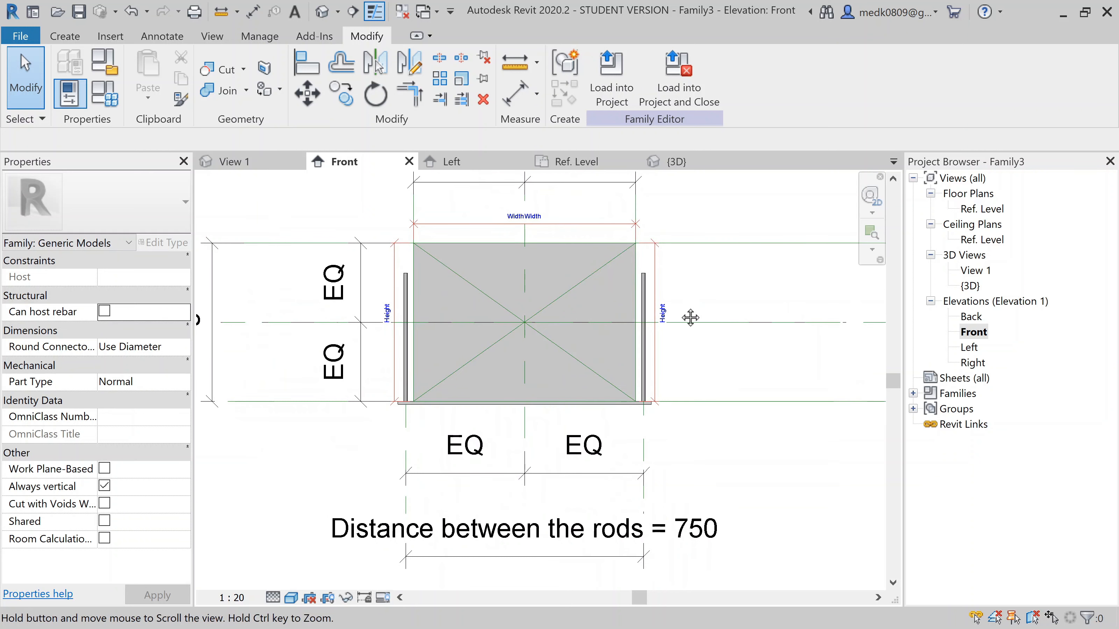
middle_click_drag(690, 318, 659, 405)
left_click(66, 37)
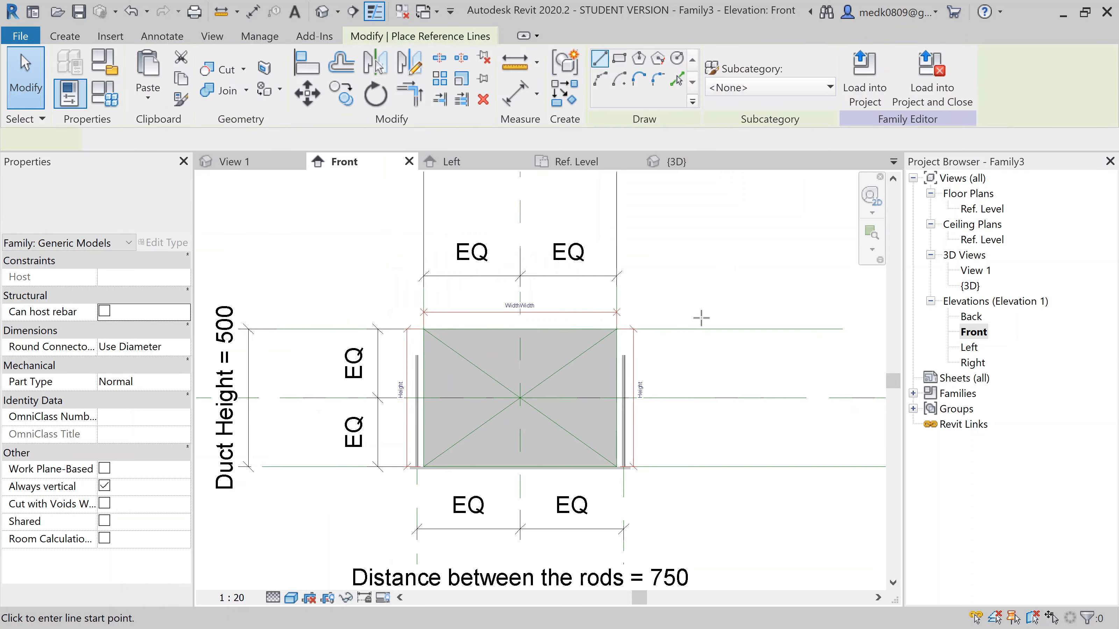
left_click(338, 230)
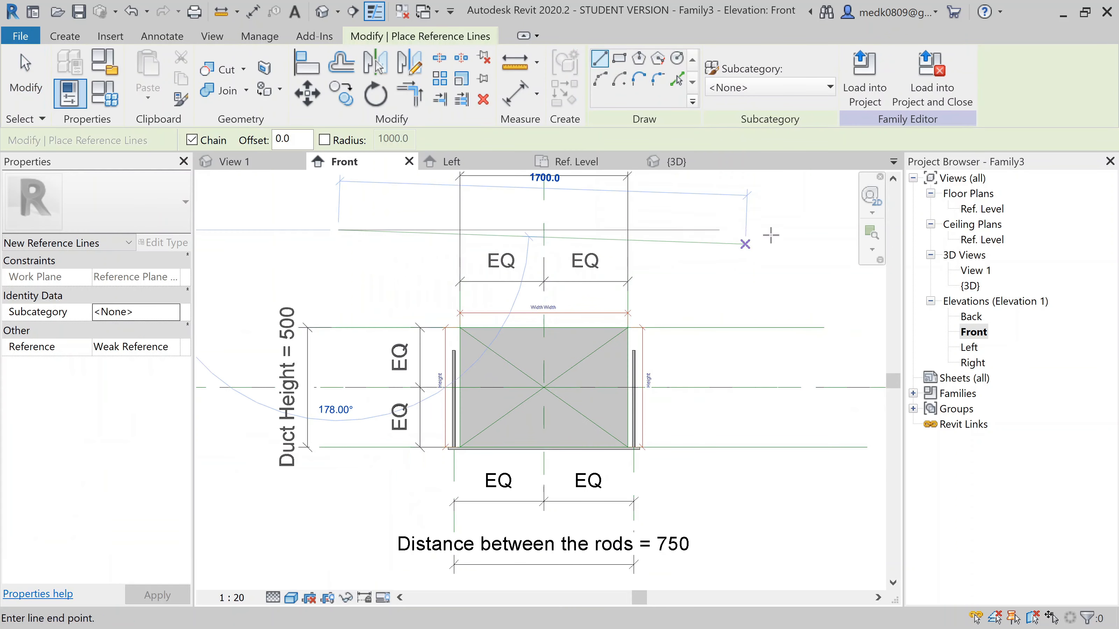
left_click(776, 230)
key("Escape")
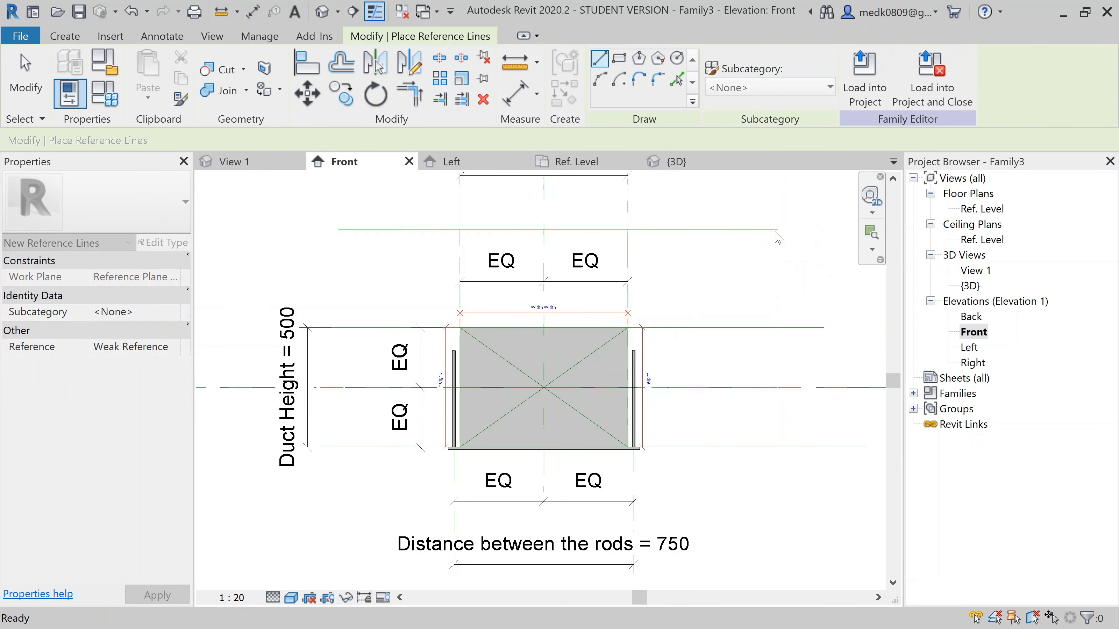
key("Escape")
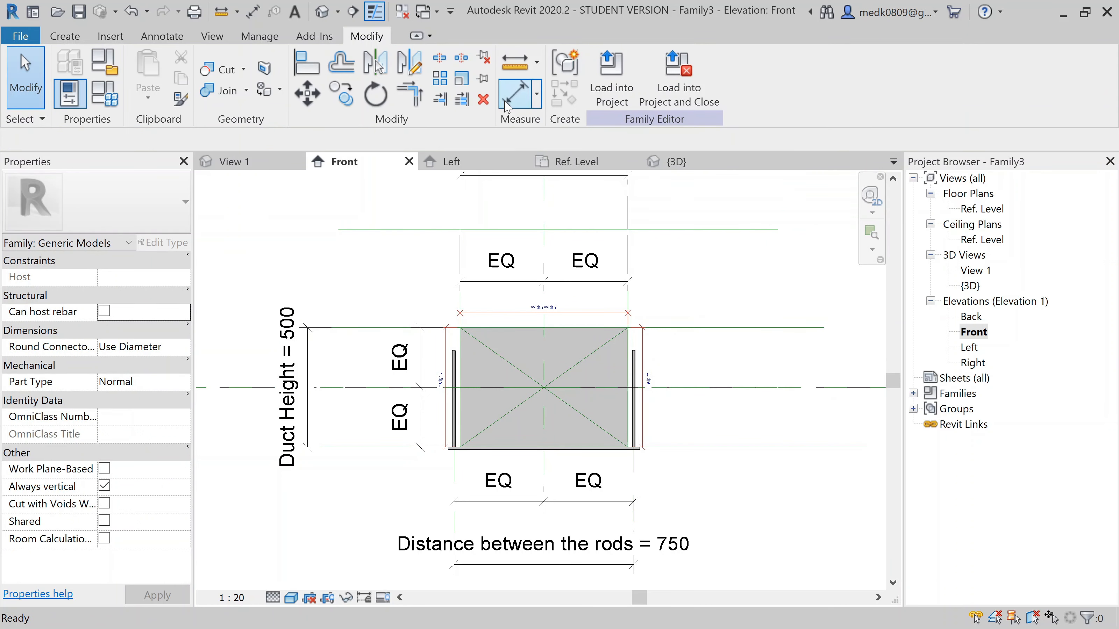
- Add an aligned dimension between the new upper reference line and the duct's bottom reference plane, beside the duct
left_click(513, 93)
left_click(710, 239)
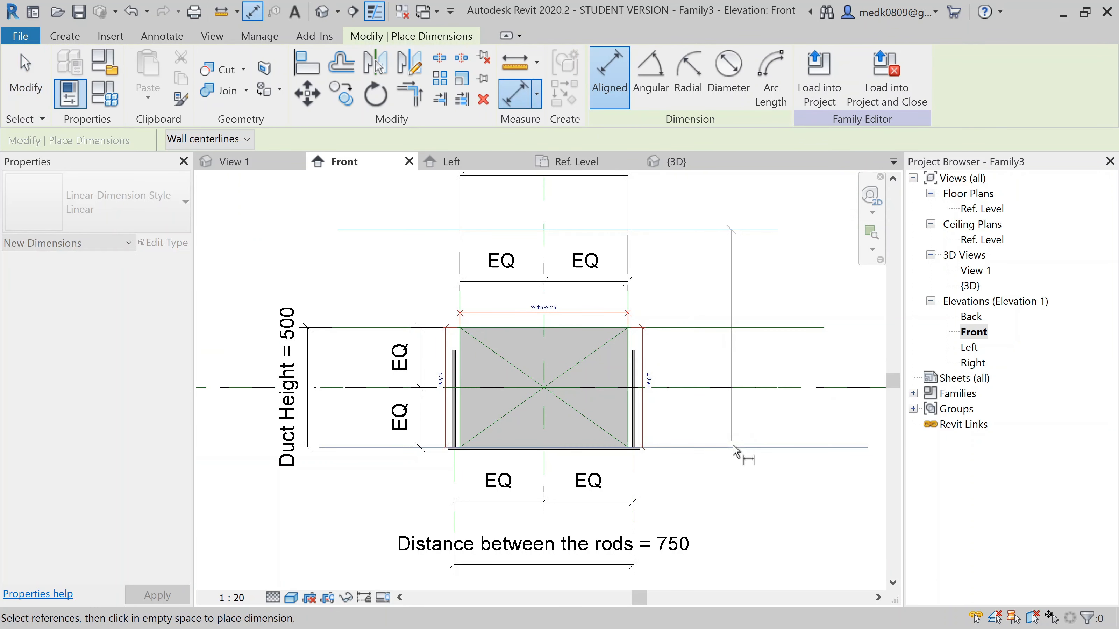
left_click(742, 429)
key("Escape")
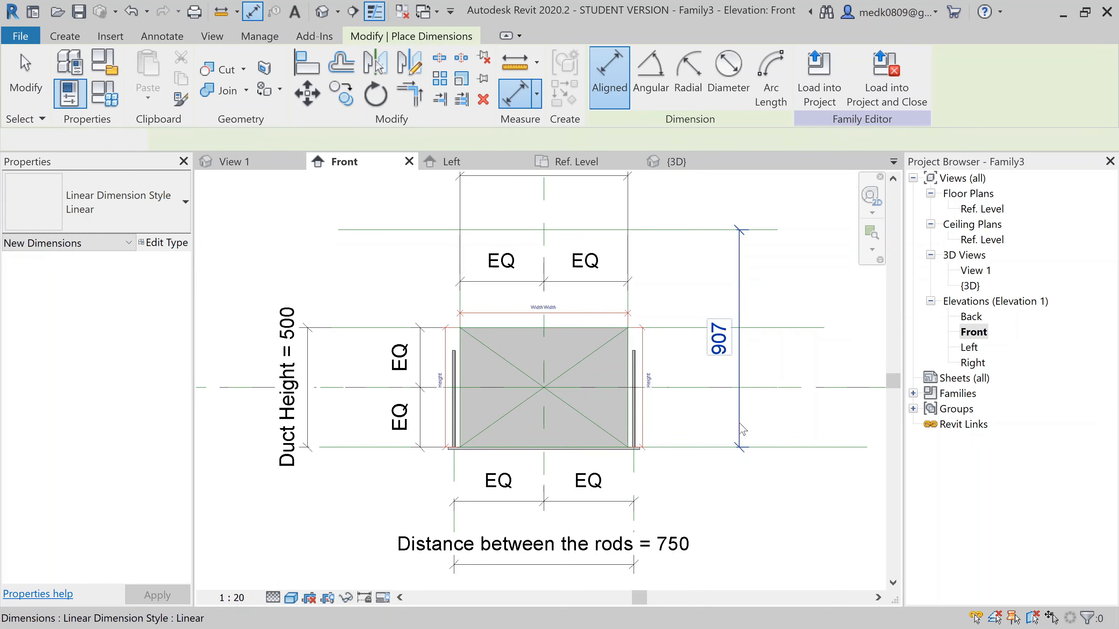
- Label the new vertical dimension with a new instance family parameter named "Height of the rods"
left_click(742, 430)
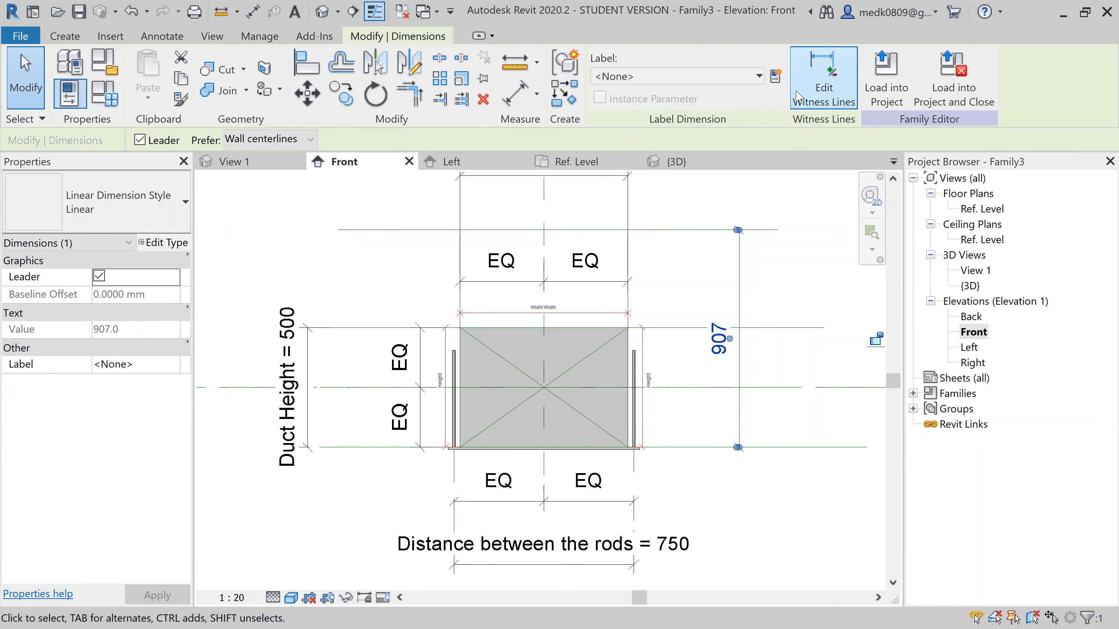
left_click(776, 77)
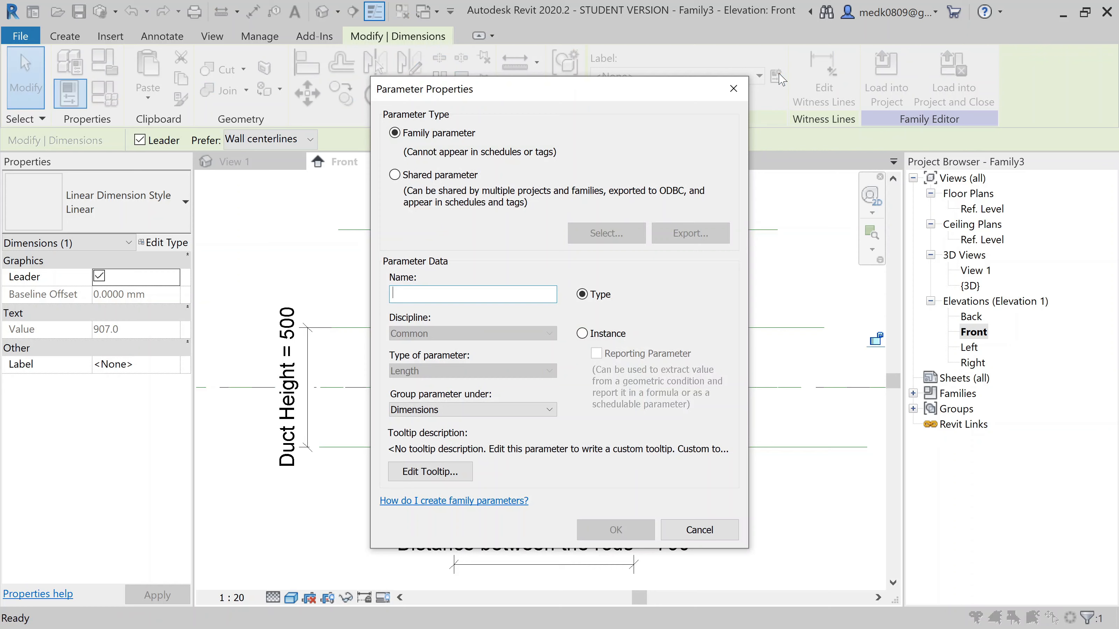
type("Height of the rods")
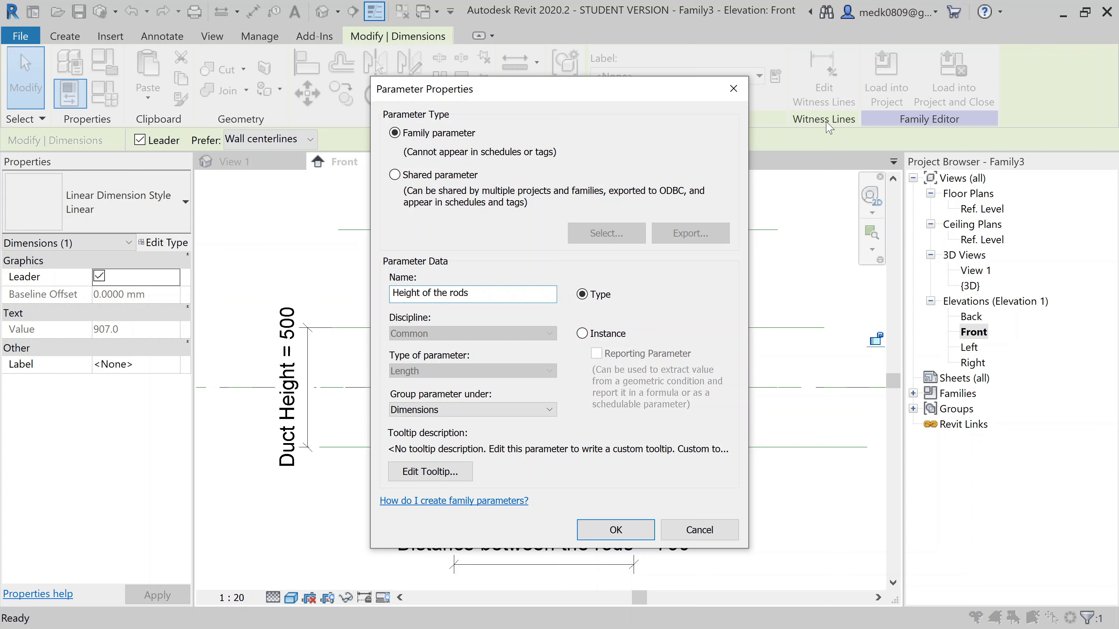
left_click(583, 333)
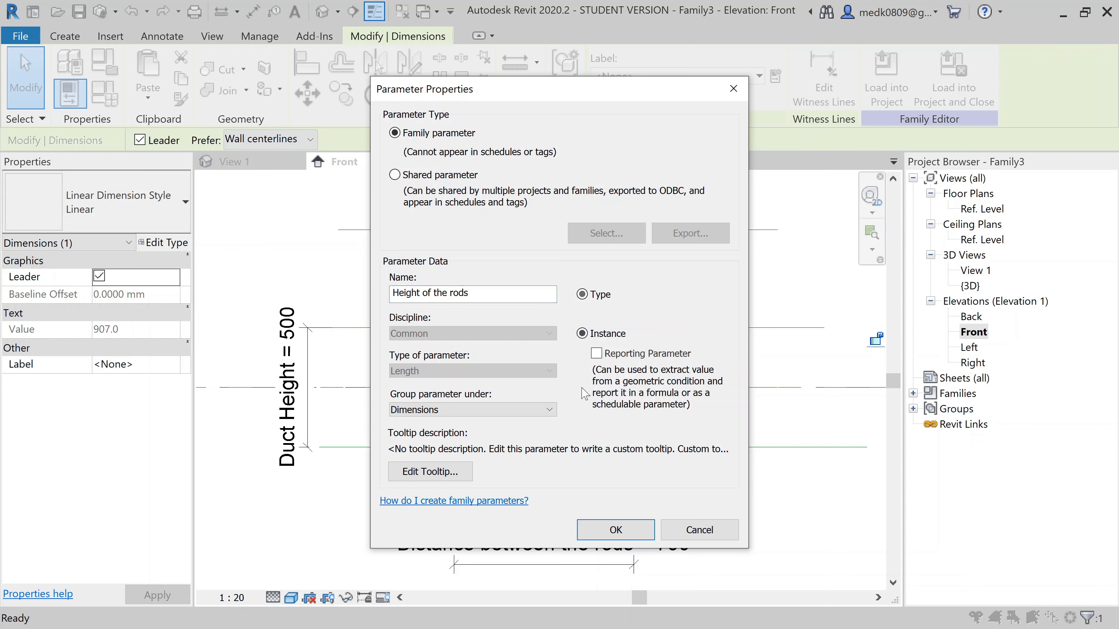
left_click(629, 535)
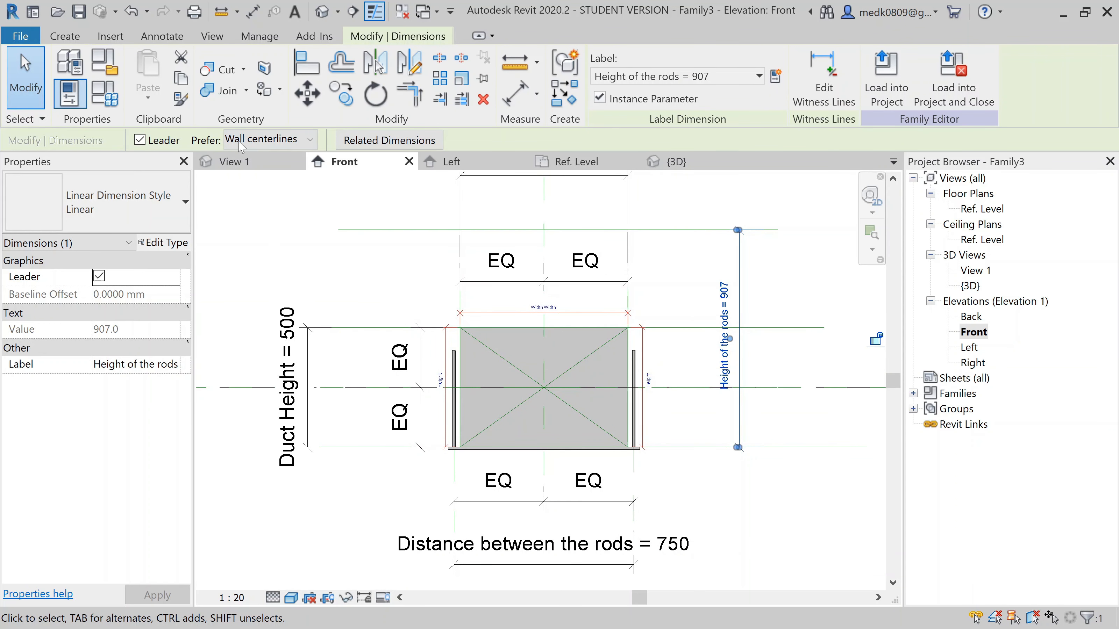
- Align the top end of the left rod to the upper horizontal reference line
left_click(306, 64)
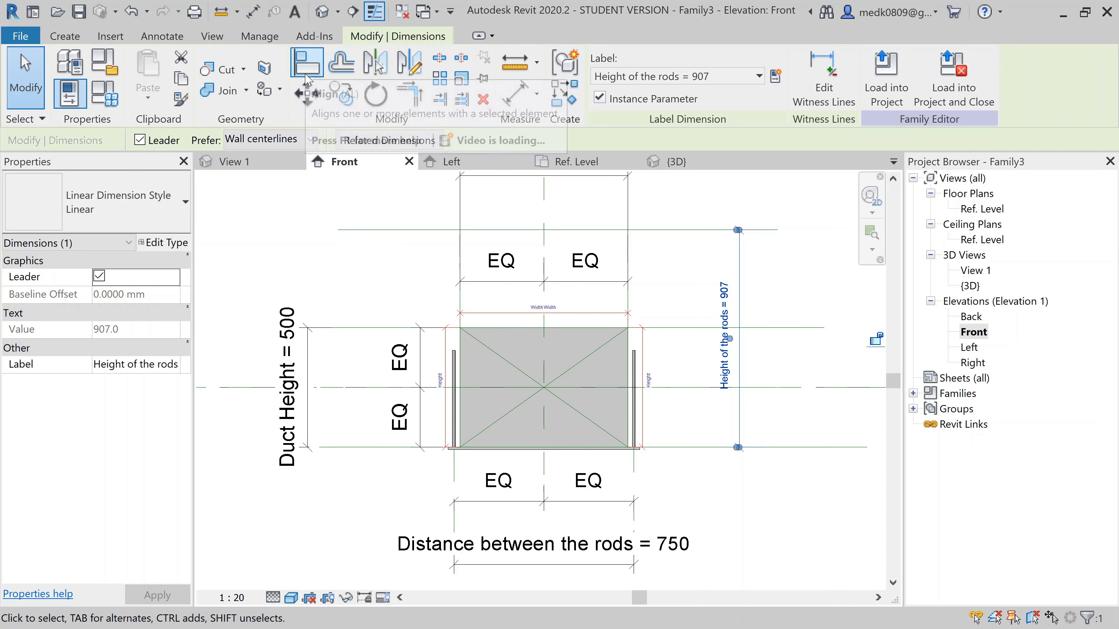
left_click(416, 230)
scroll(438, 331, "up", 2)
scroll(441, 340, "up", 5)
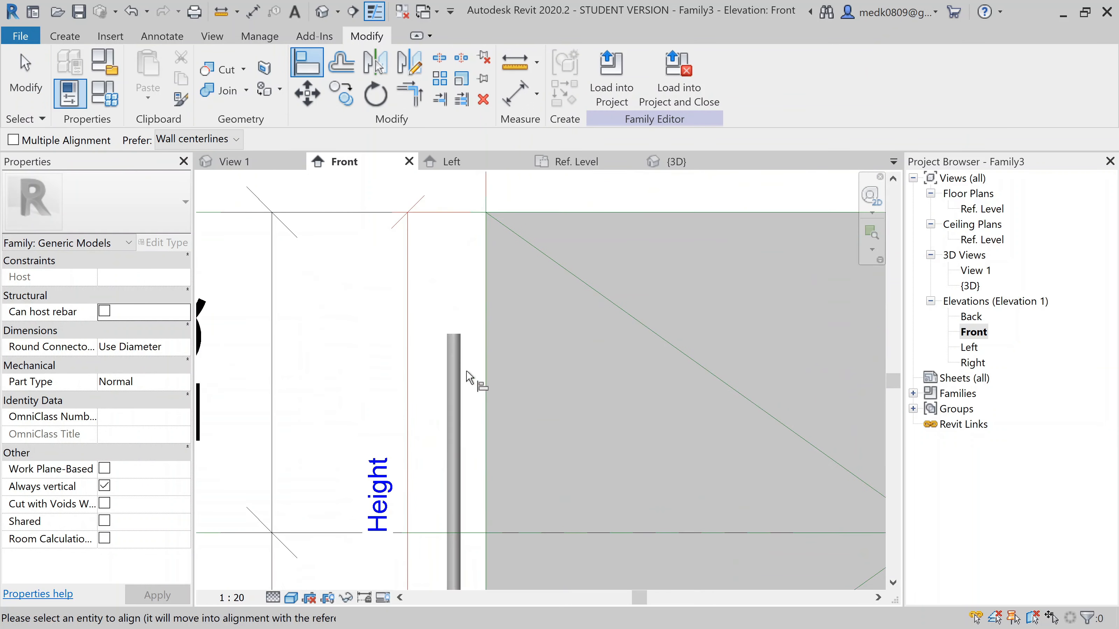
left_click(454, 318)
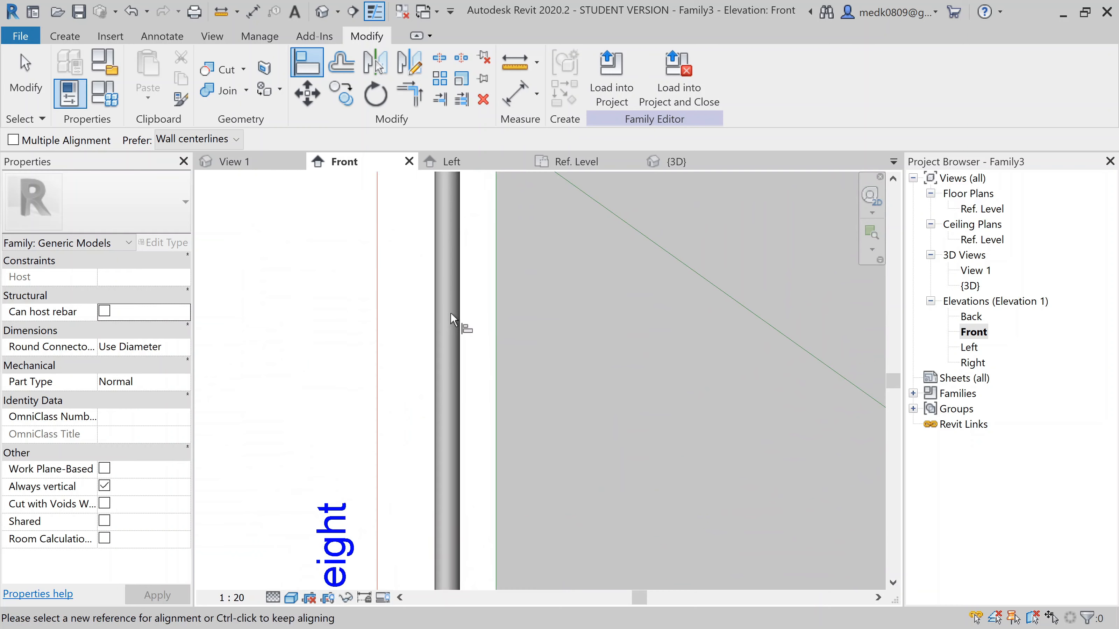
- Lock the alignment between the left rod's top end and the upper horizontal reference line
scroll(447, 355, "down", 6)
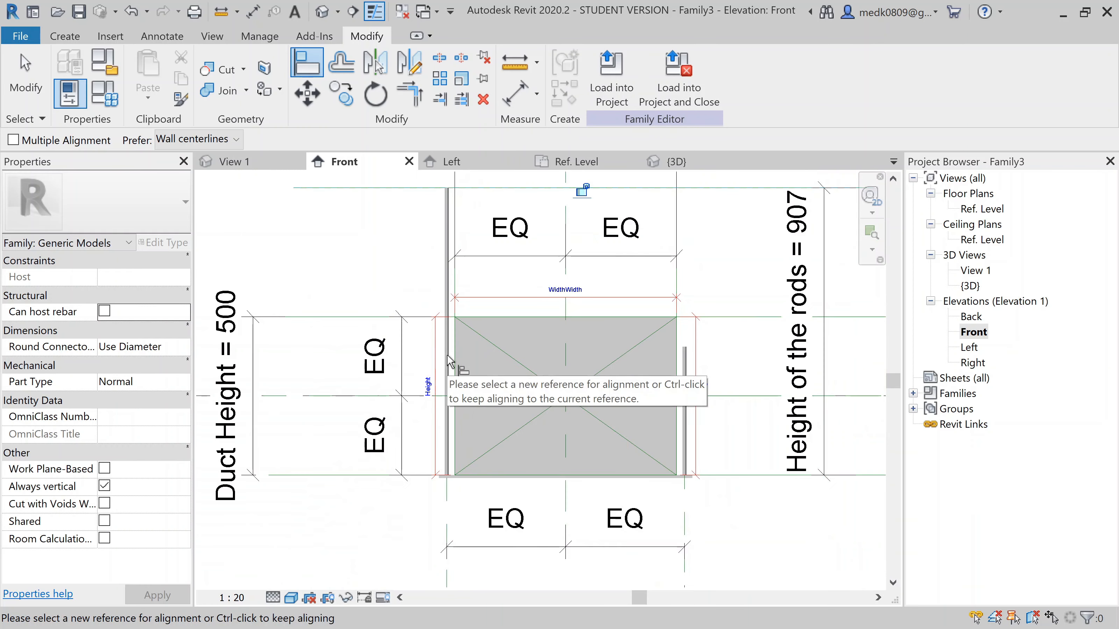
left_click(565, 211)
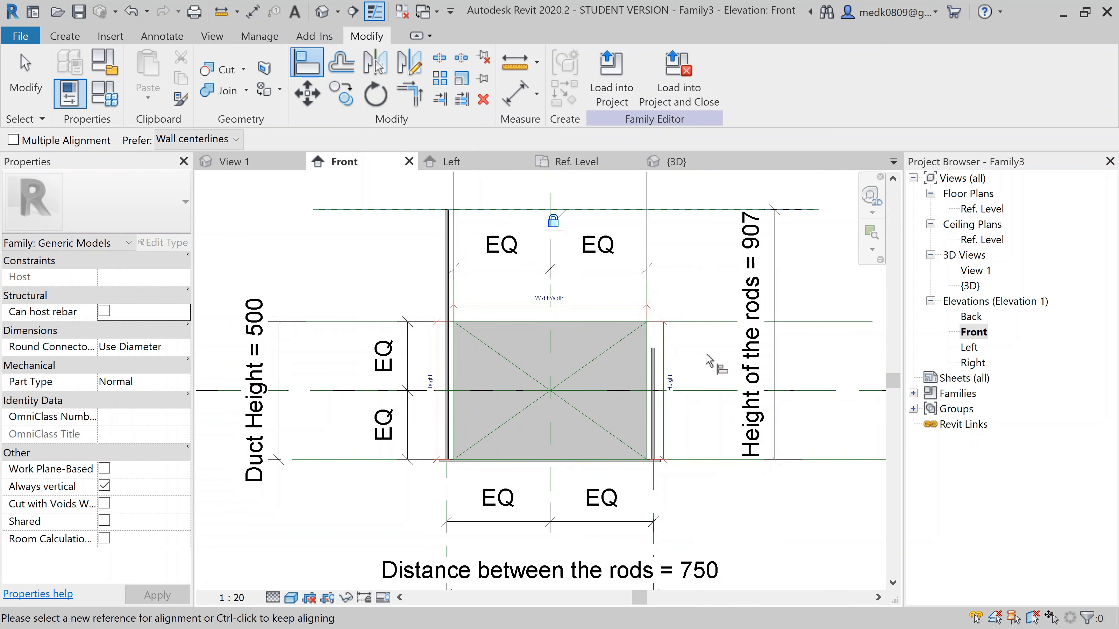
- Align the top end of the right rod to the upper horizontal reference line and lock the alignment
scroll(706, 354, "up", 2)
scroll(686, 329, "down", 1)
middle_click_drag(681, 336, 649, 404)
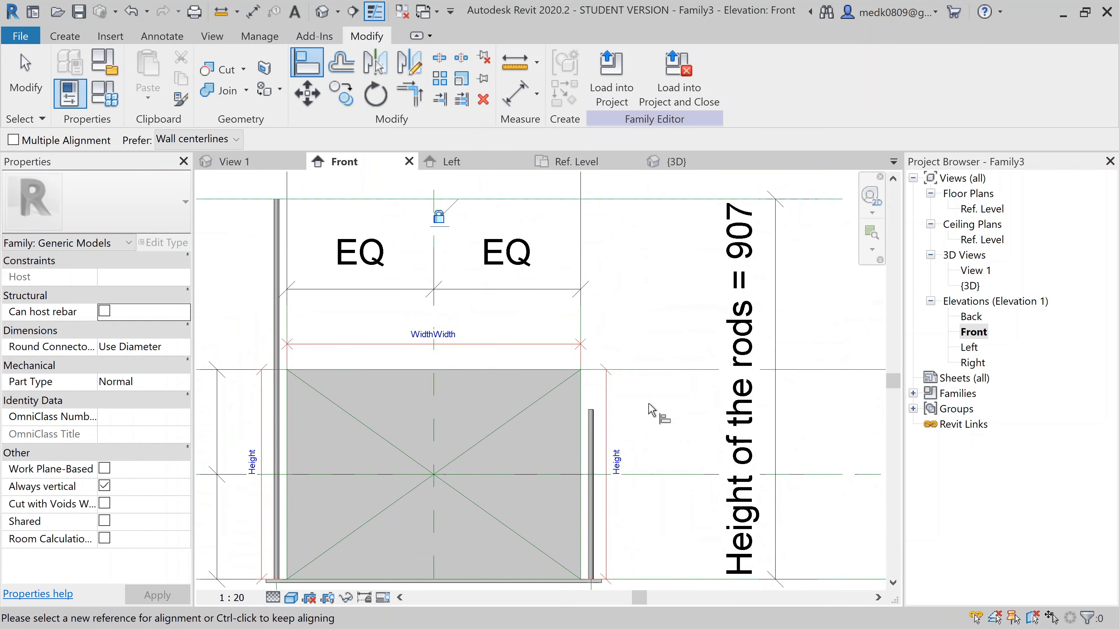
left_click(618, 197)
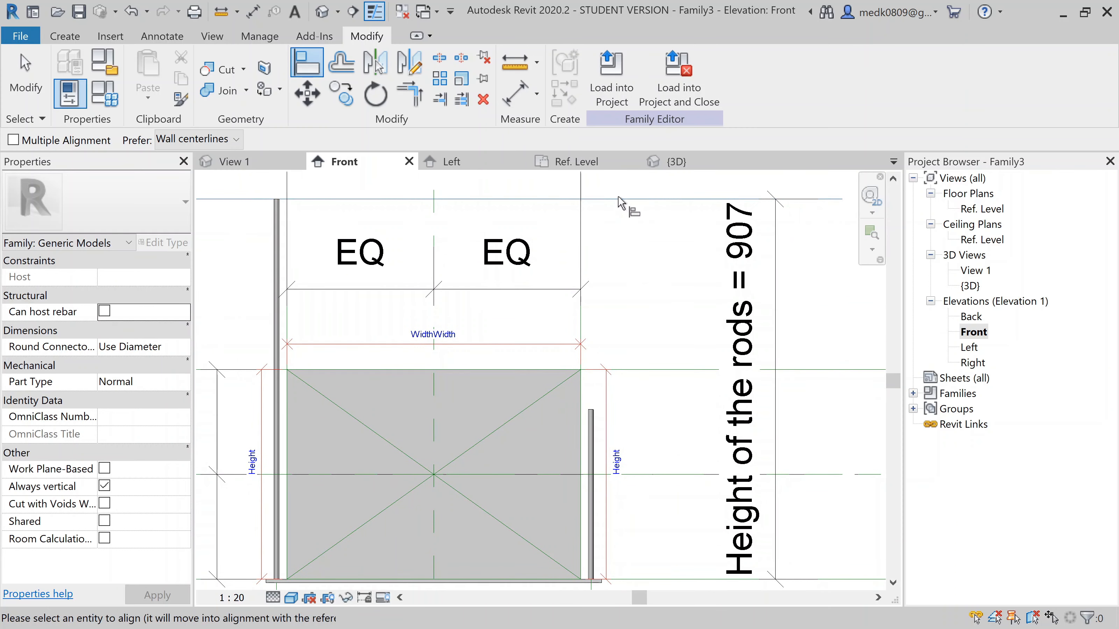
scroll(592, 412, "up", 5)
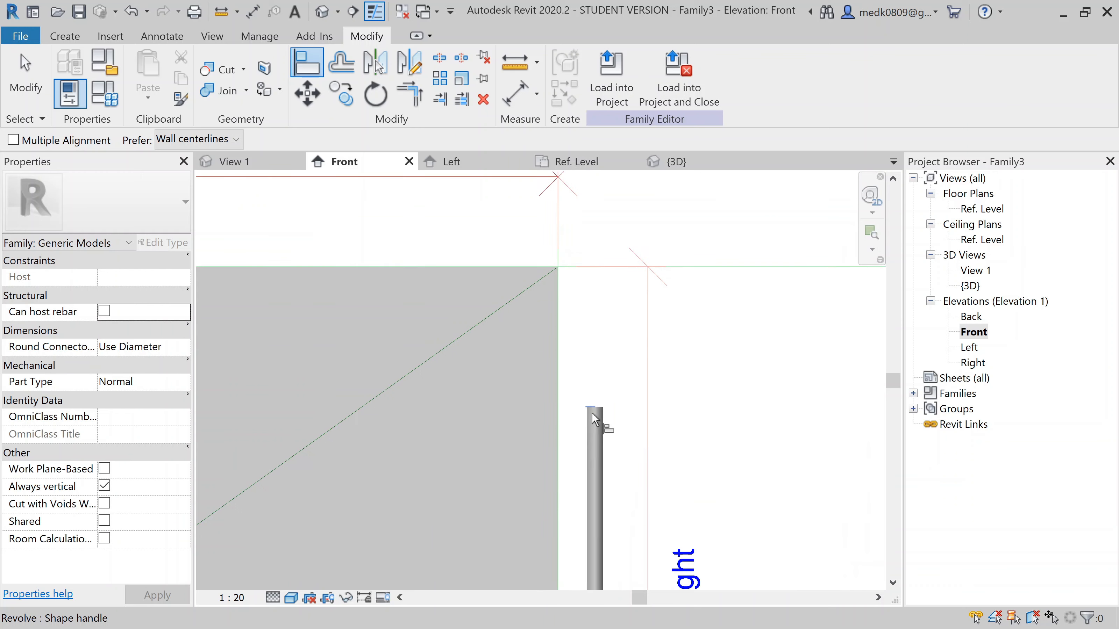
left_click(592, 410)
scroll(609, 440, "down", 4)
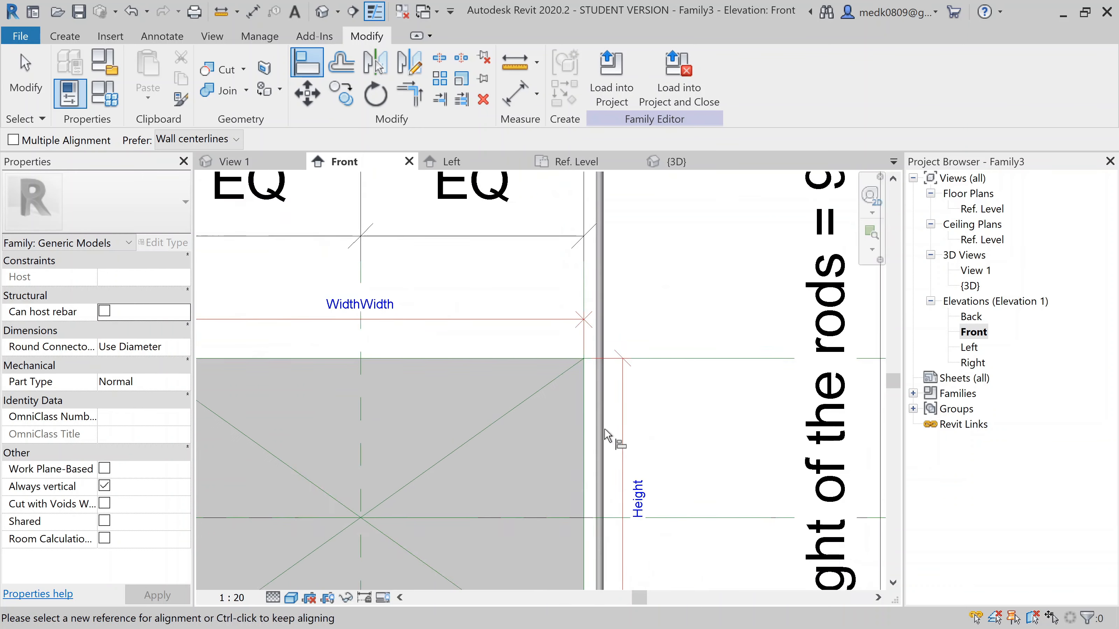
left_click(465, 216)
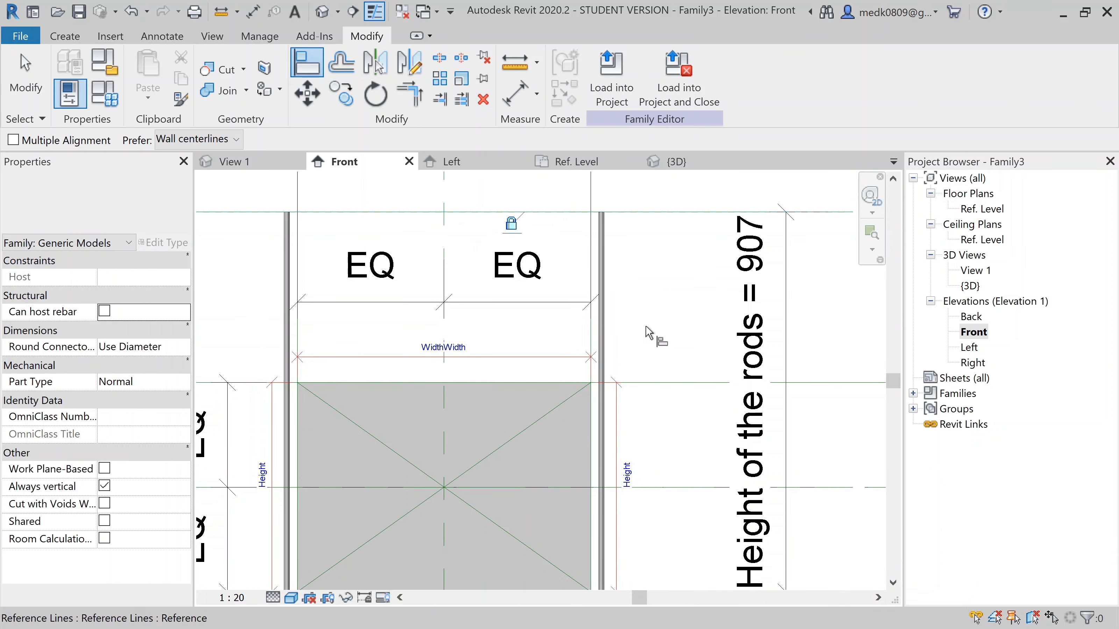
scroll(653, 332, "down", 2)
key("Escape")
key("Escape")
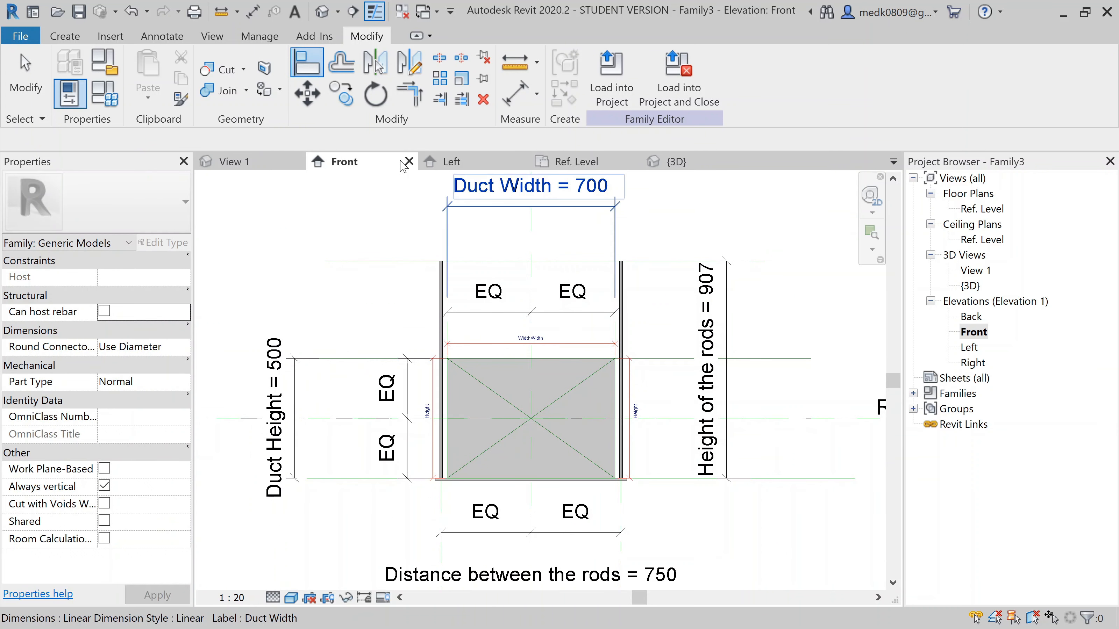
- Switch to the {3D} view and change the family category to Duct Fittings with part type Union
left_click(661, 160)
scroll(639, 287, "up", 1)
middle_click_drag(638, 287, 581, 379)
scroll(594, 337, "down", 2)
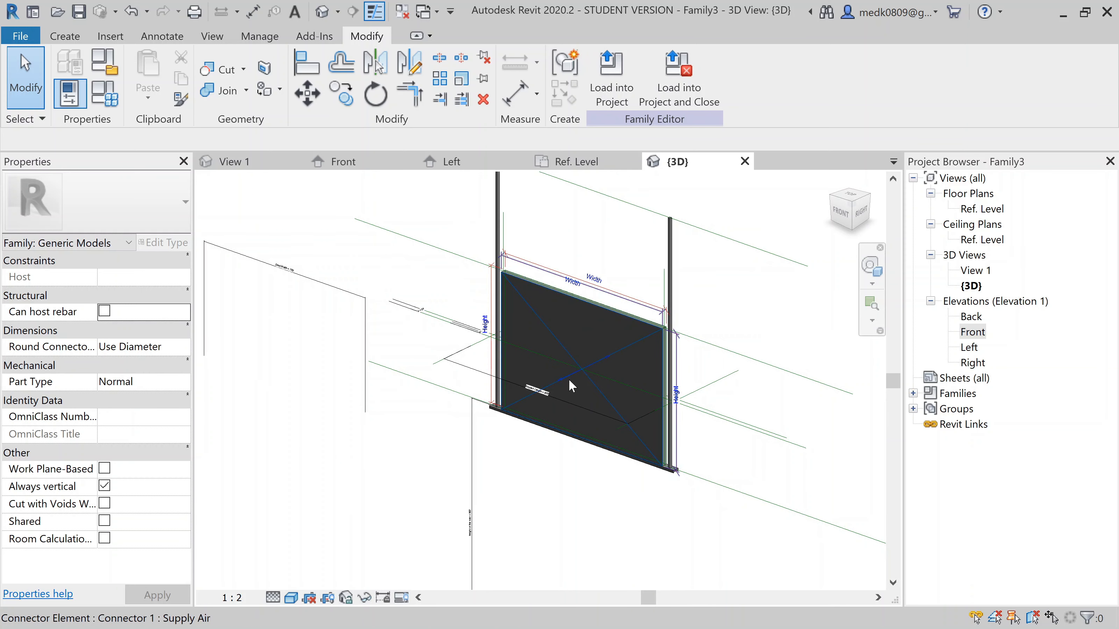
left_click(105, 68)
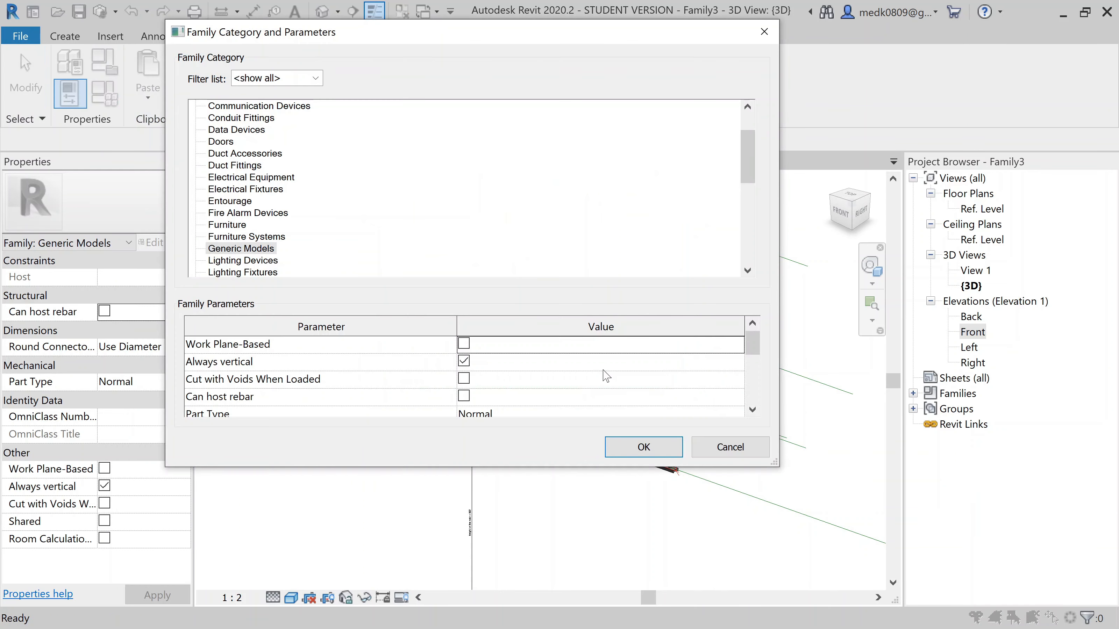
left_click(249, 166)
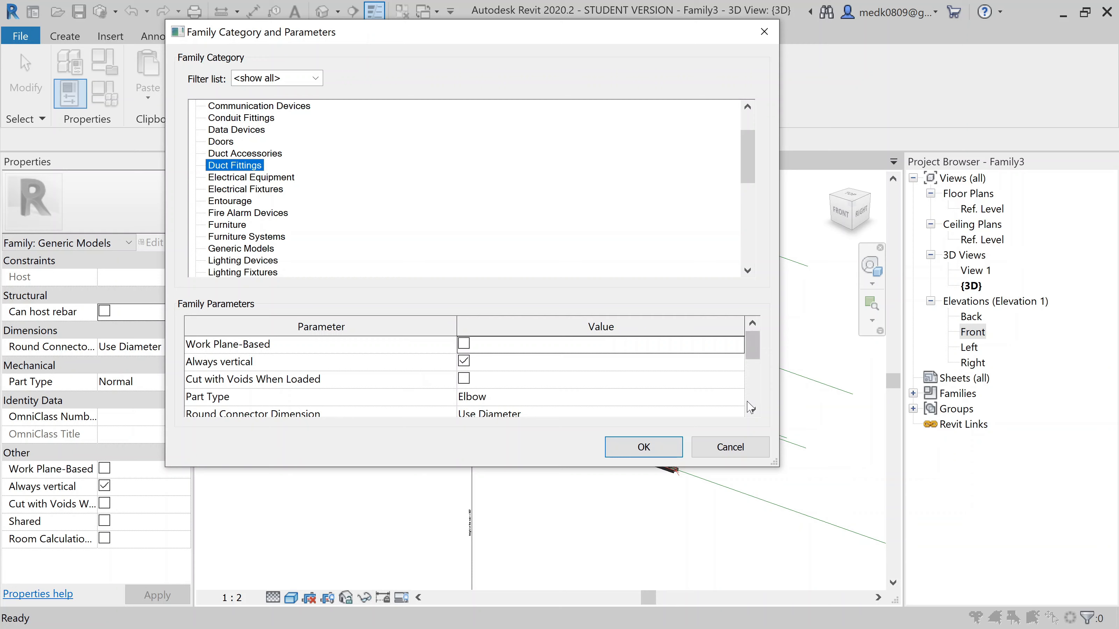
left_click(741, 403)
scroll(617, 463, "down", 3)
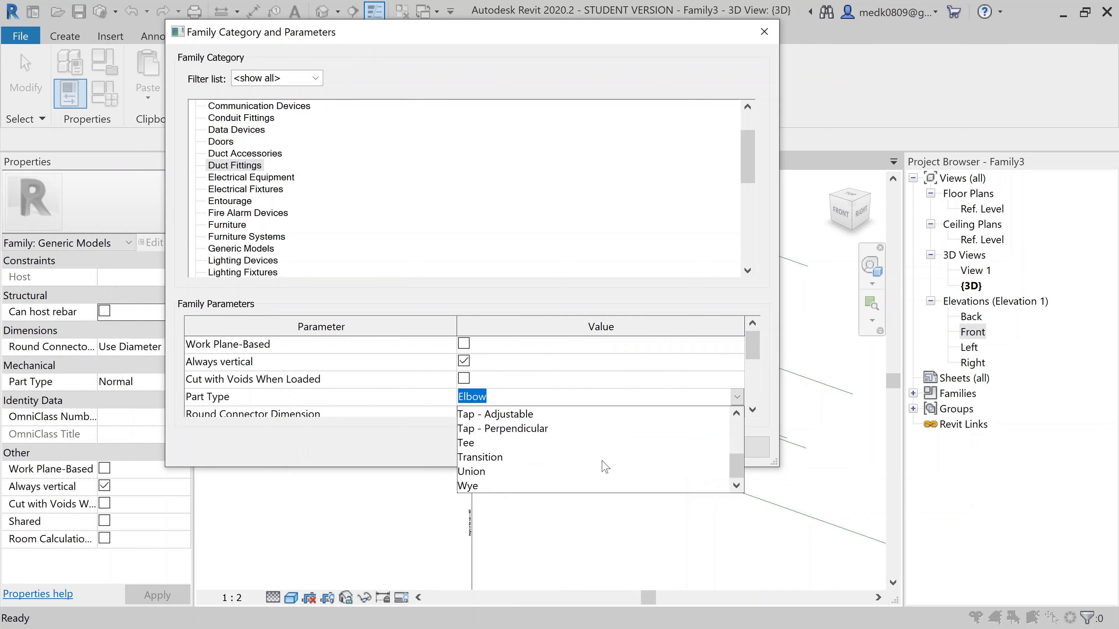
left_click(484, 472)
scroll(607, 361, "down", 1)
scroll(607, 361, "up", 1)
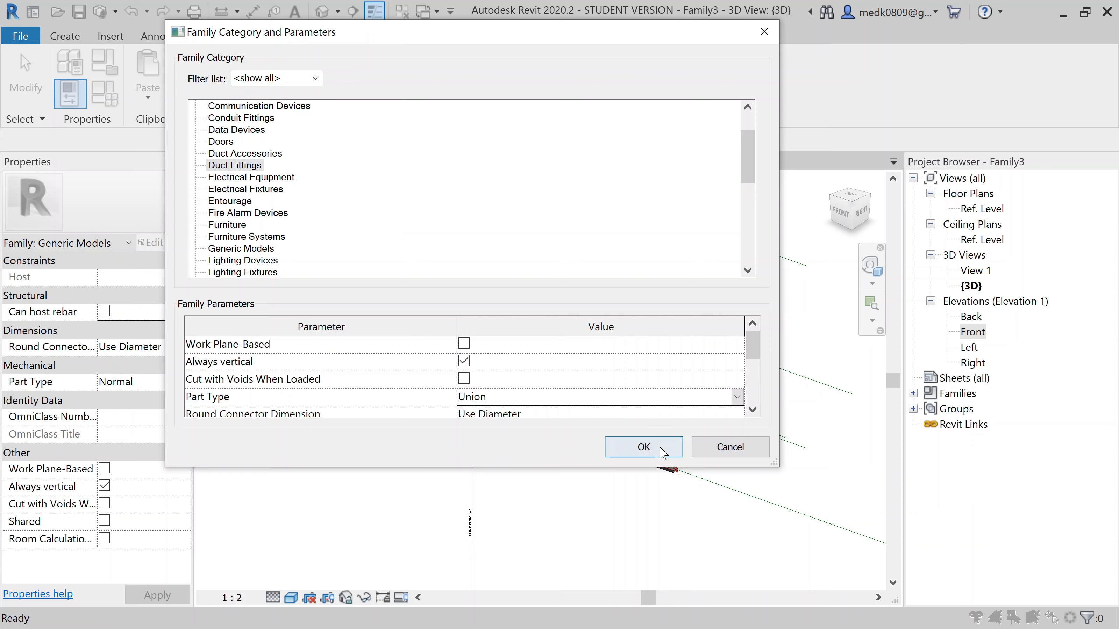
left_click(644, 447)
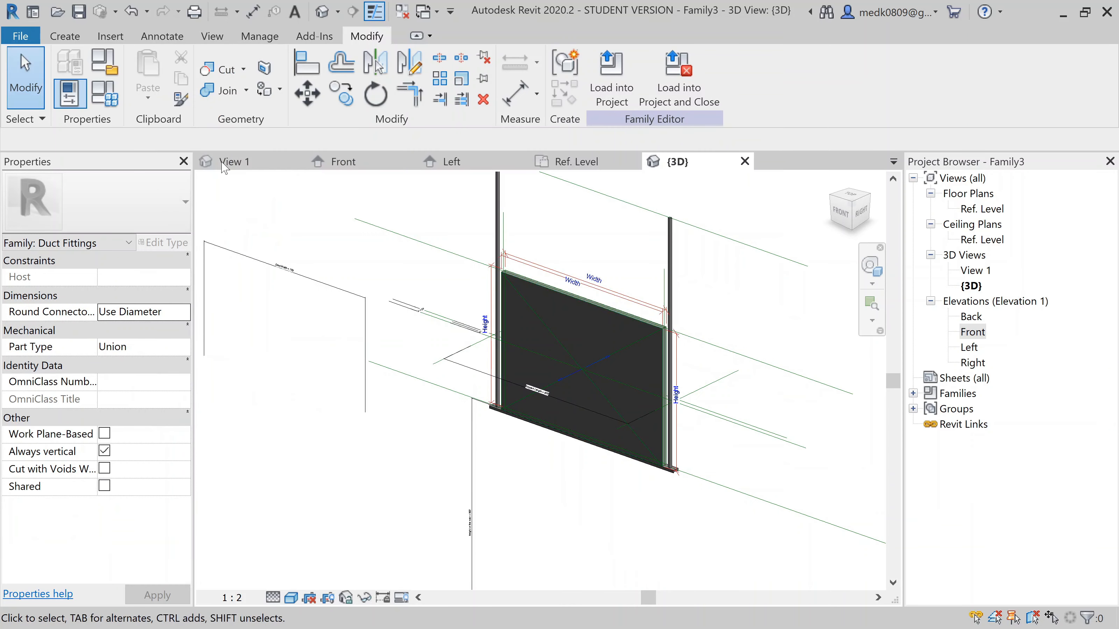
- Save the family to the Desktop as "Duct Hanger"
left_click(78, 12)
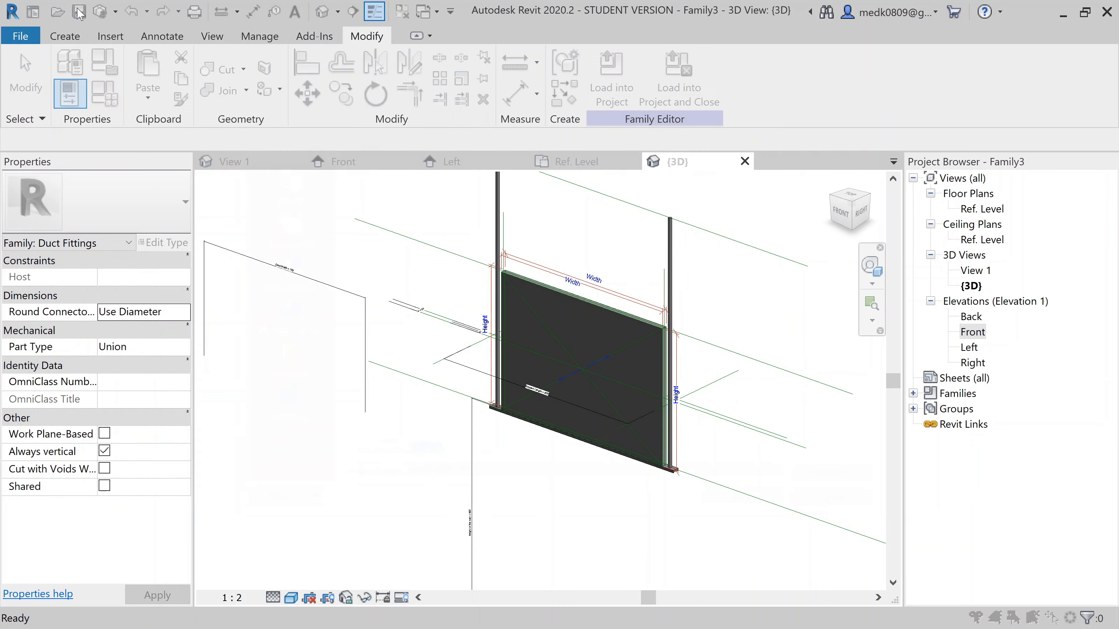
left_click(285, 410)
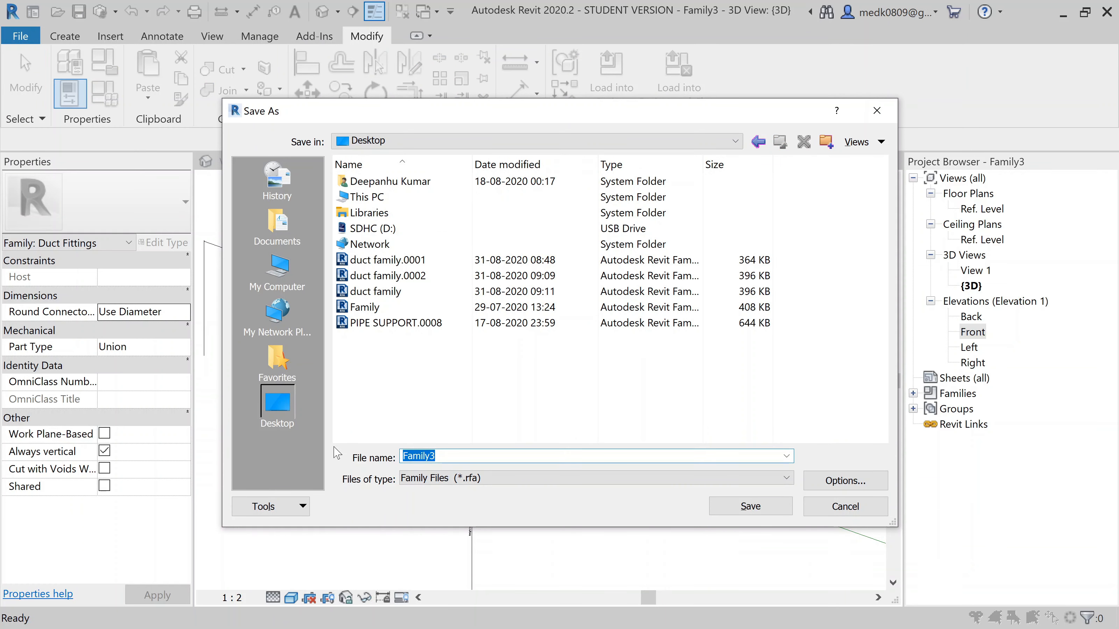
type("Duct Hanger")
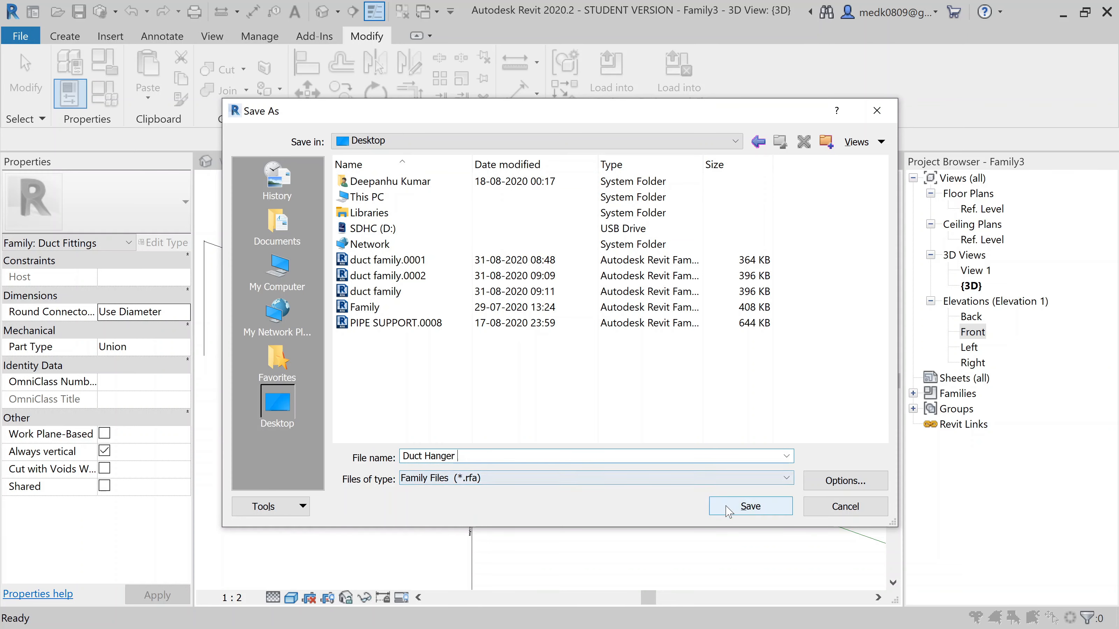
left_click(751, 506)
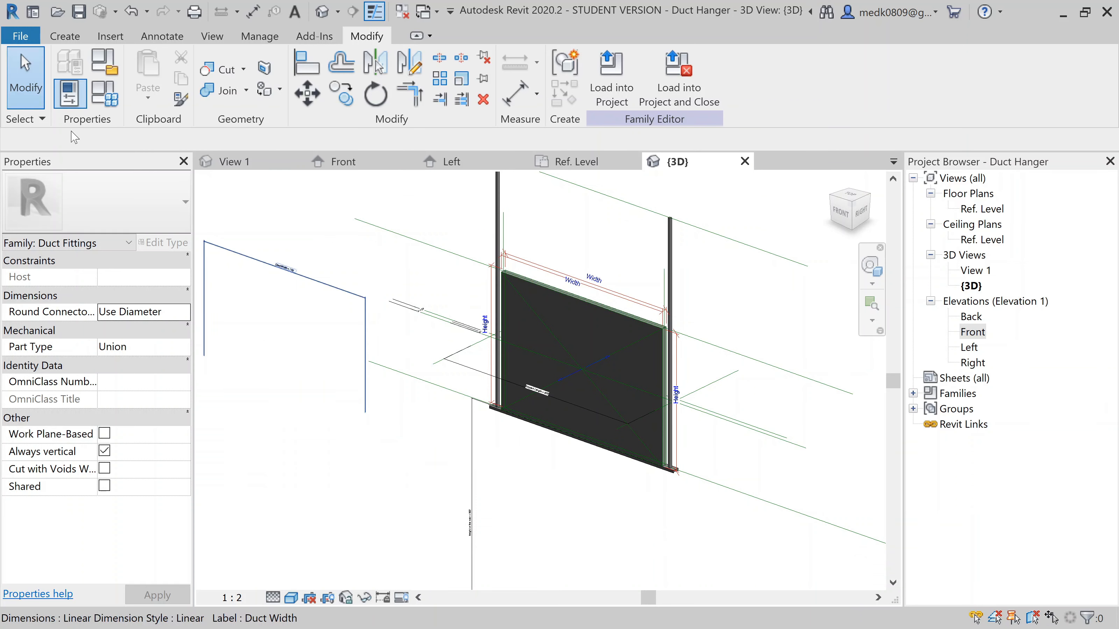
- Create a new project from the Systems-Default_Metric.rte template
left_click(21, 36)
left_click(48, 110)
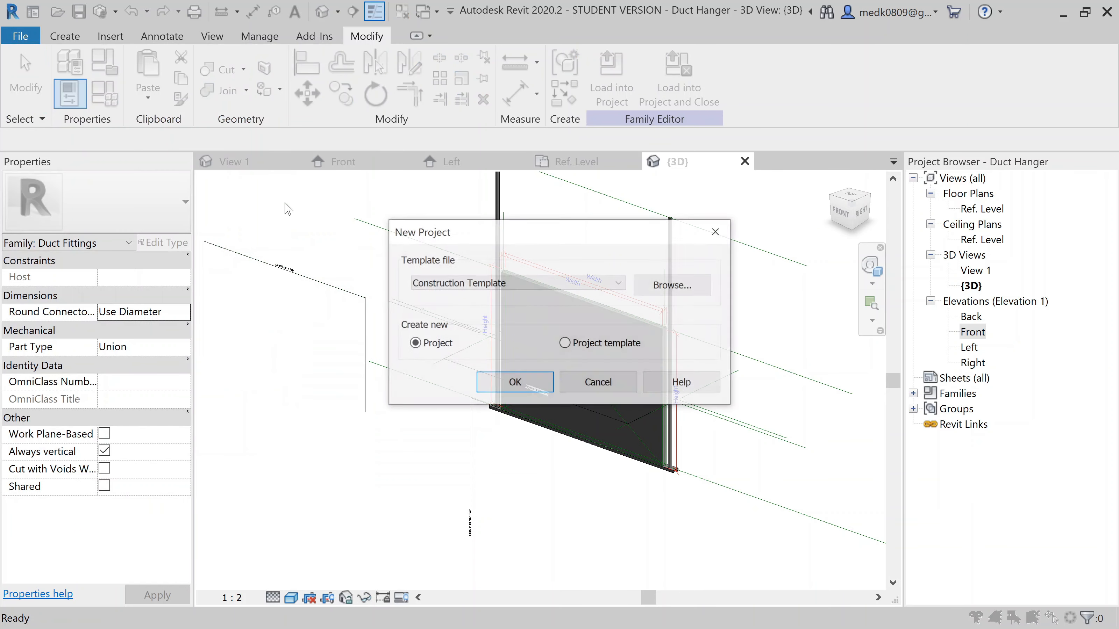
left_click(678, 289)
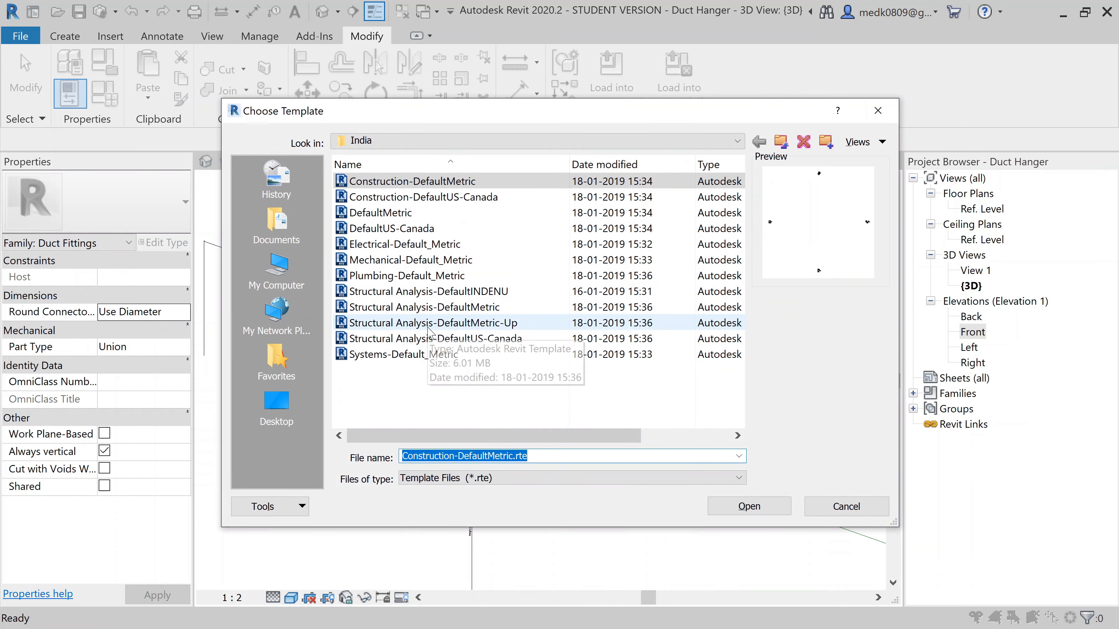
left_click(414, 355)
left_click(749, 506)
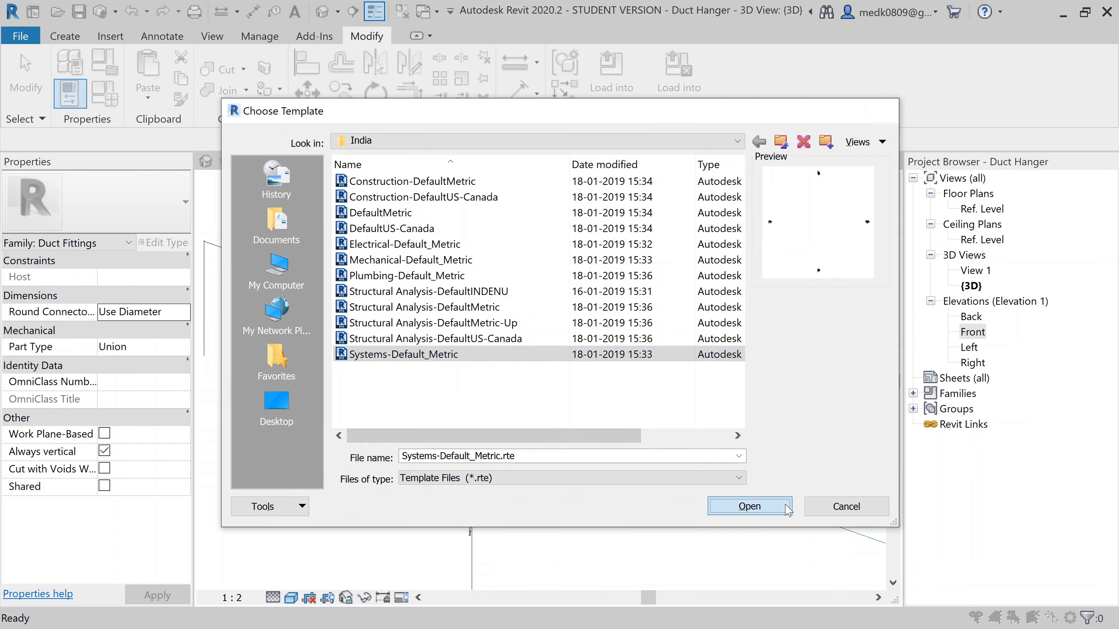
left_click(512, 384)
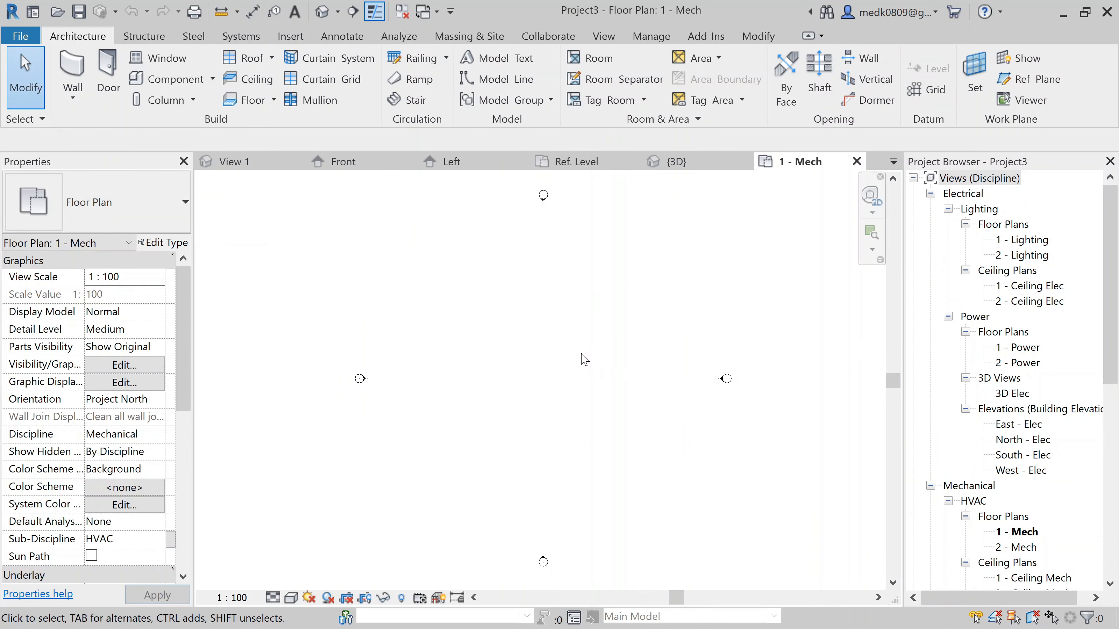
- Draw a horizontal rectangular duct 200 mm wide and 200 mm high, about 6500 mm long, in the 1 - Mech floor plan
left_click(262, 37)
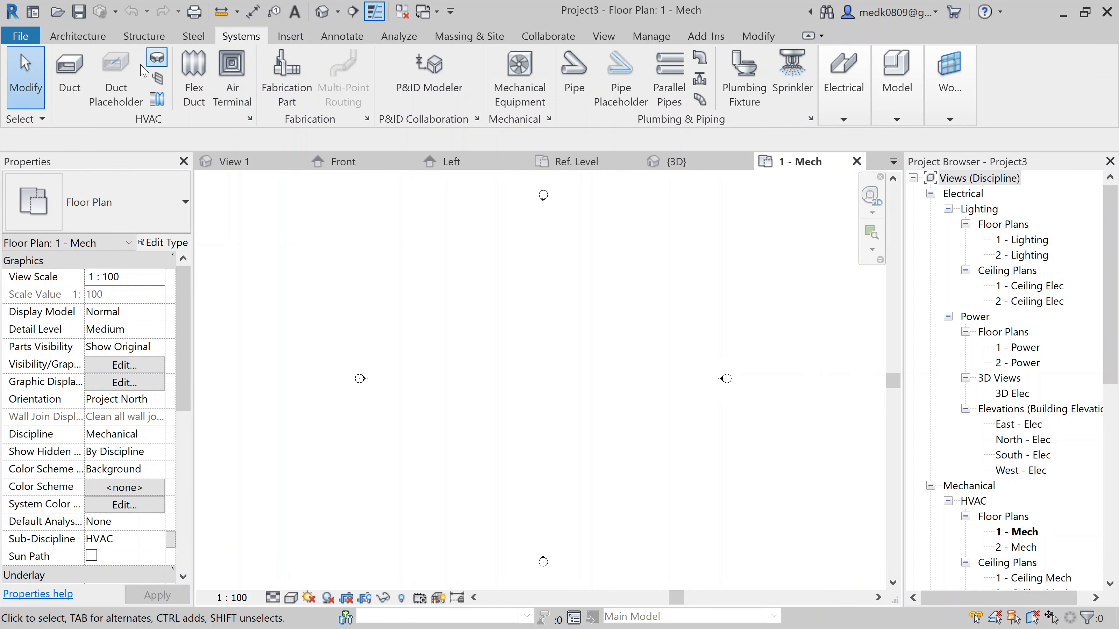
left_click(70, 72)
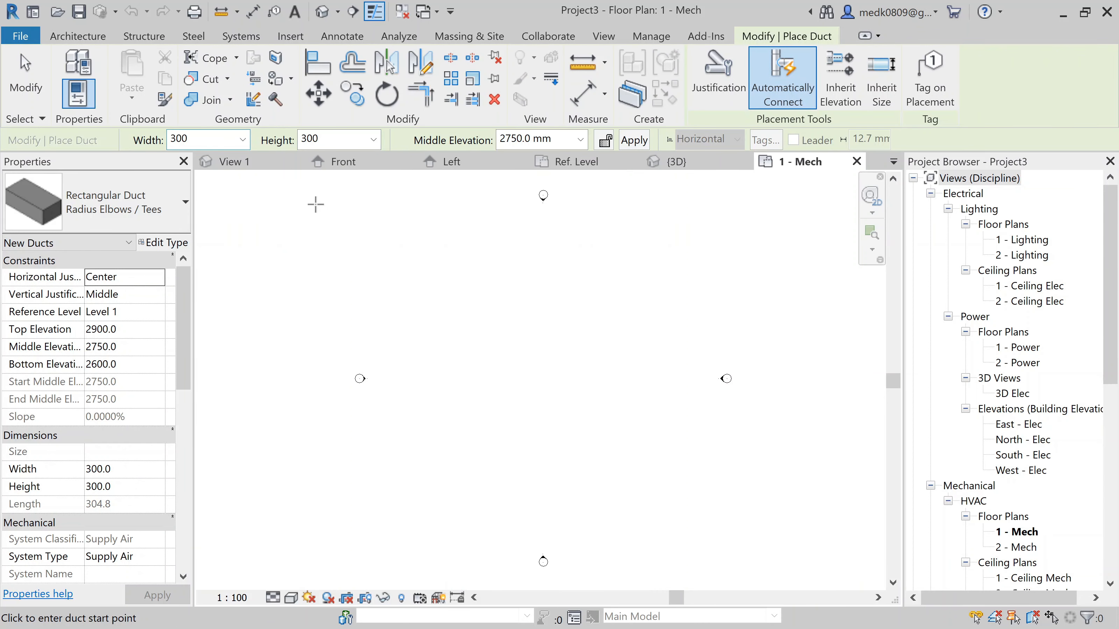
left_click(242, 139)
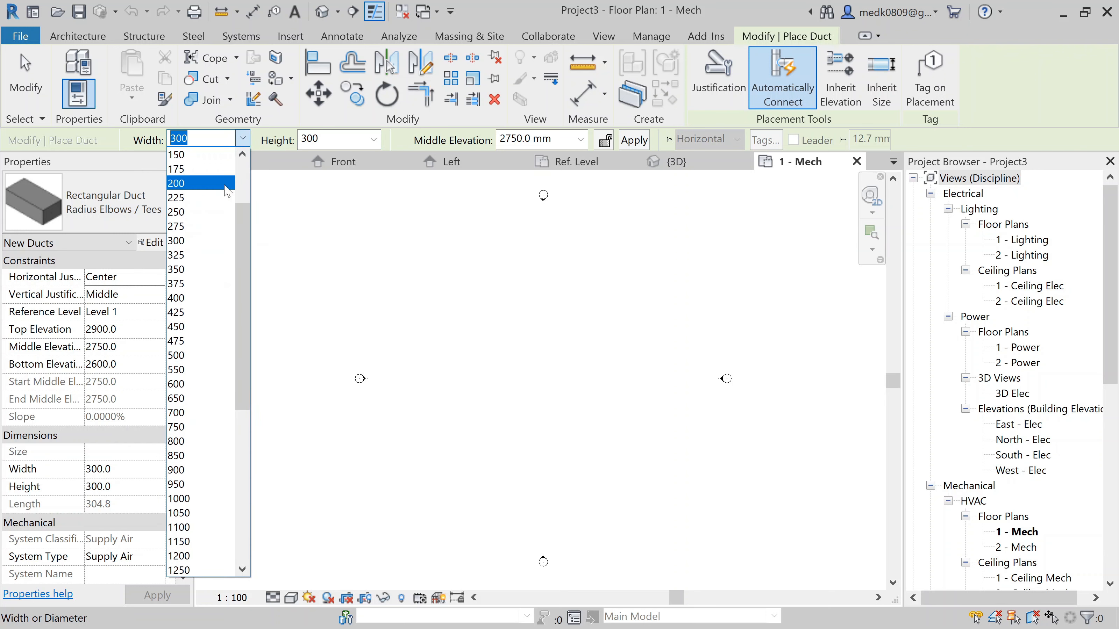
left_click(307, 165)
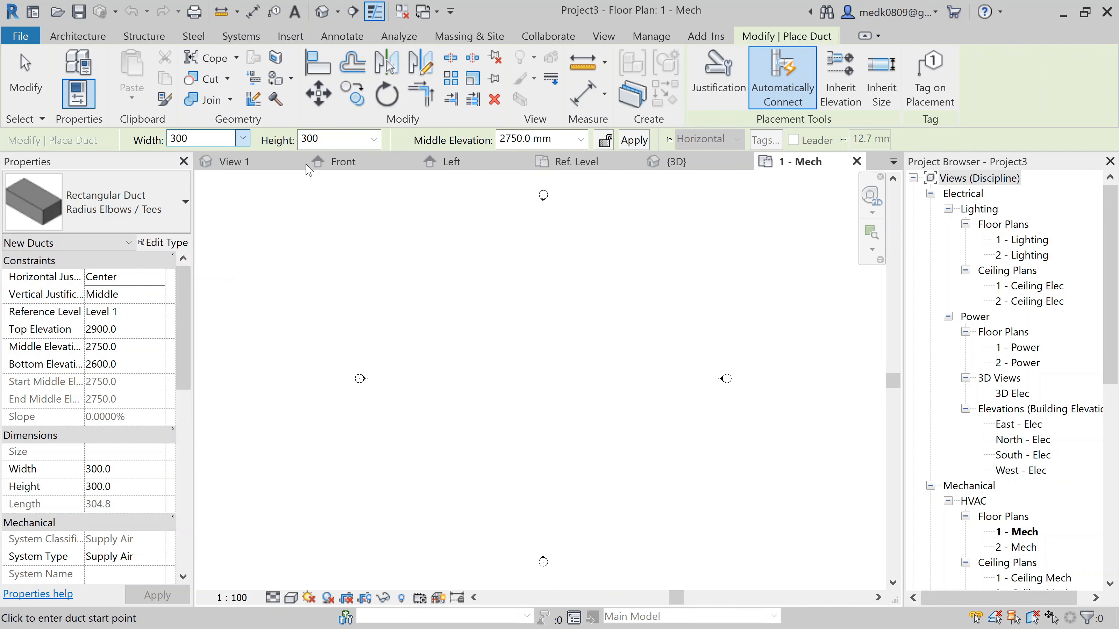
left_click(373, 139)
scroll(344, 190, "up", 6)
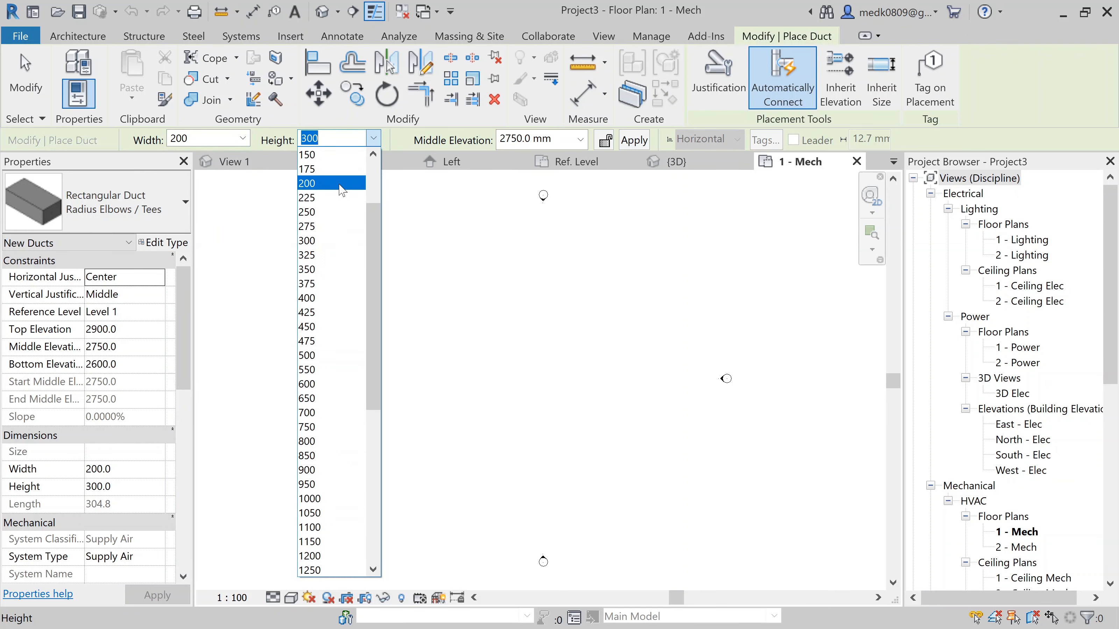
left_click(341, 184)
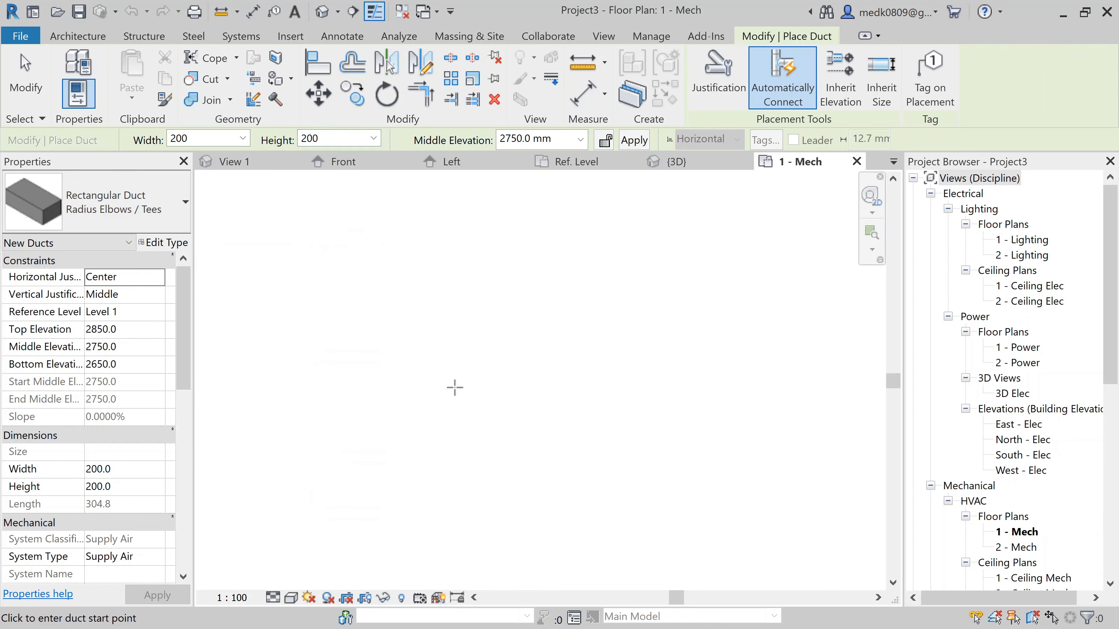
left_click(394, 378)
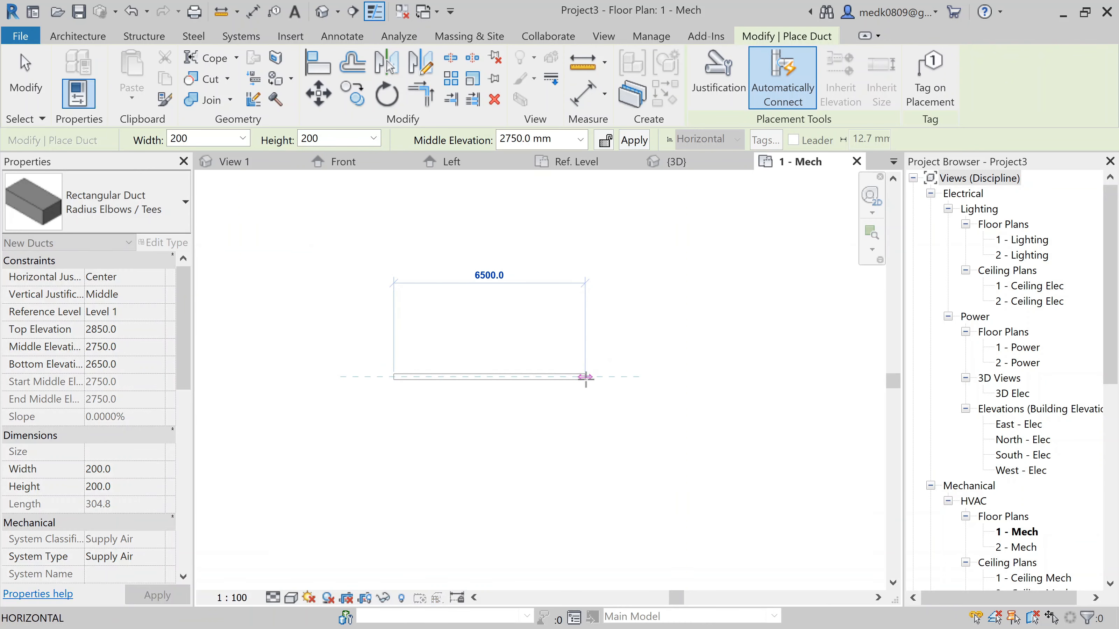
left_click(586, 378)
key("Escape")
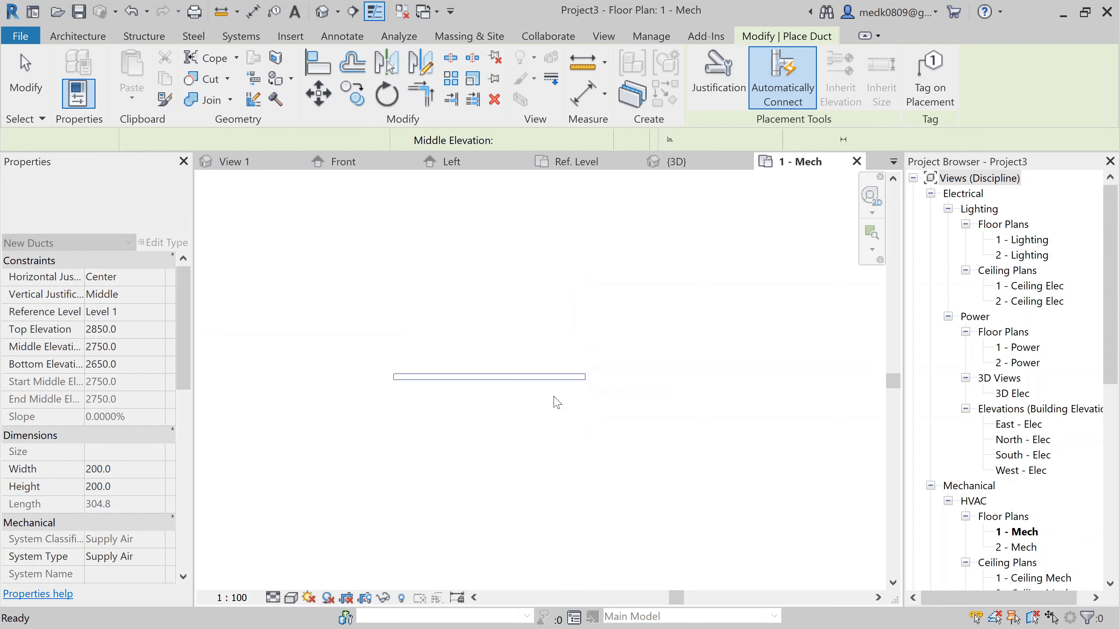
- Draw a second horizontal duct, 300 mm wide and 200 mm high, parallel below the first one and equally long
scroll(524, 414, "up", 2)
middle_click_drag(497, 430, 536, 377)
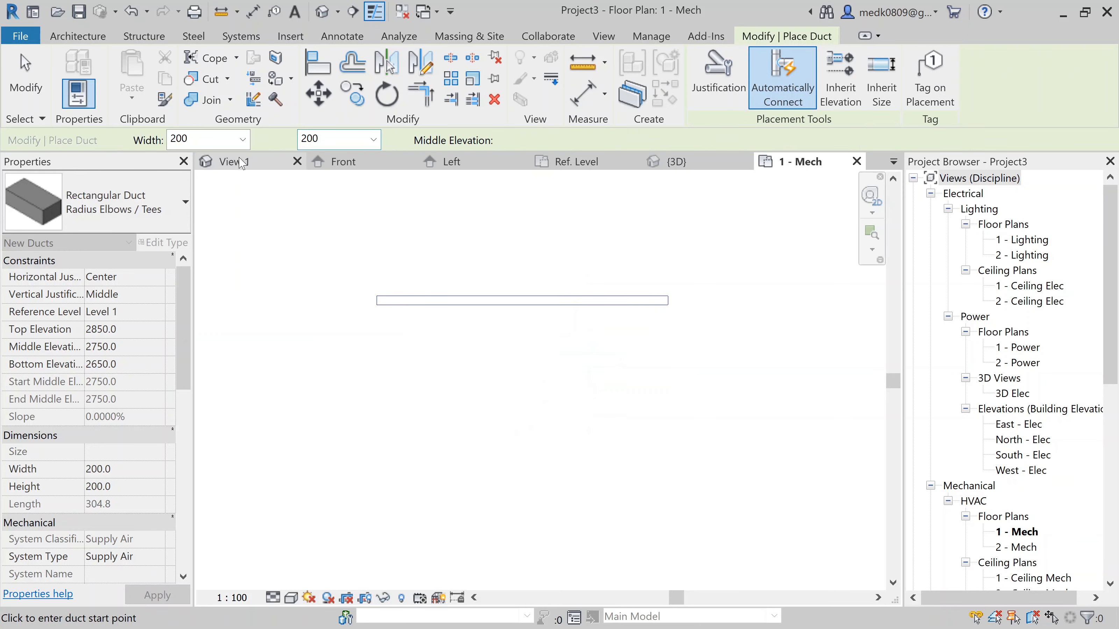
left_click(242, 138)
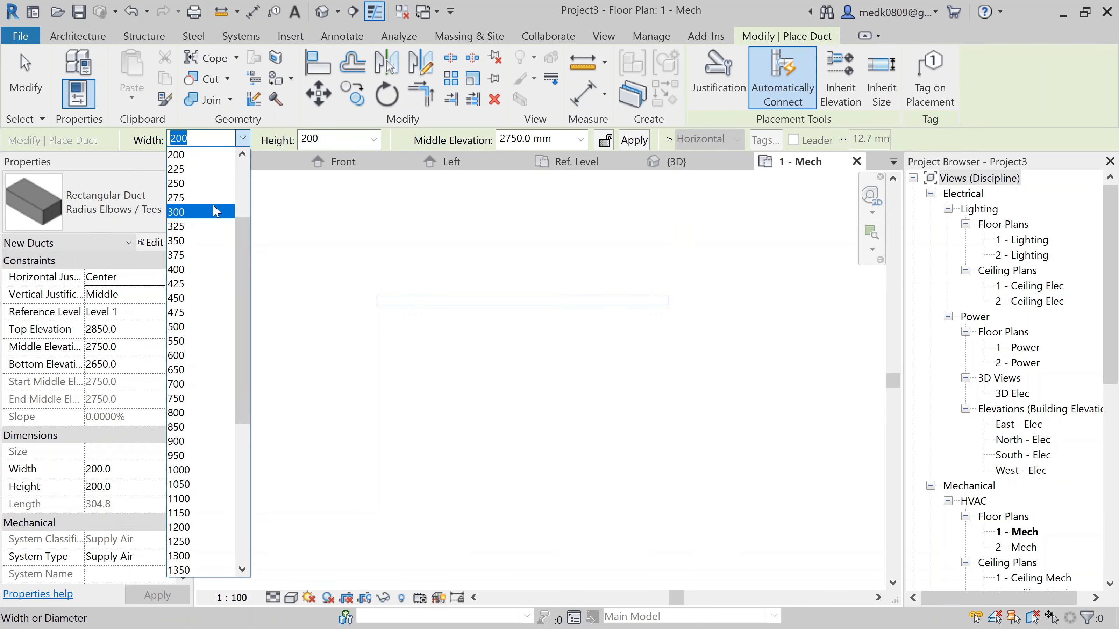
left_click(315, 308)
left_click(377, 345)
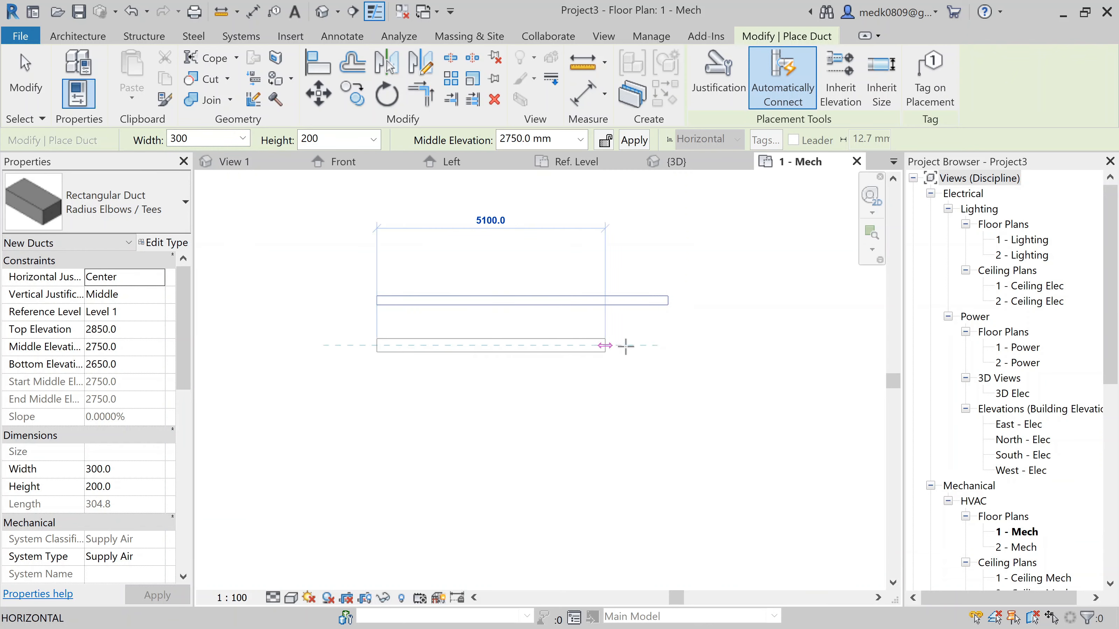
left_click(673, 355)
key("Escape")
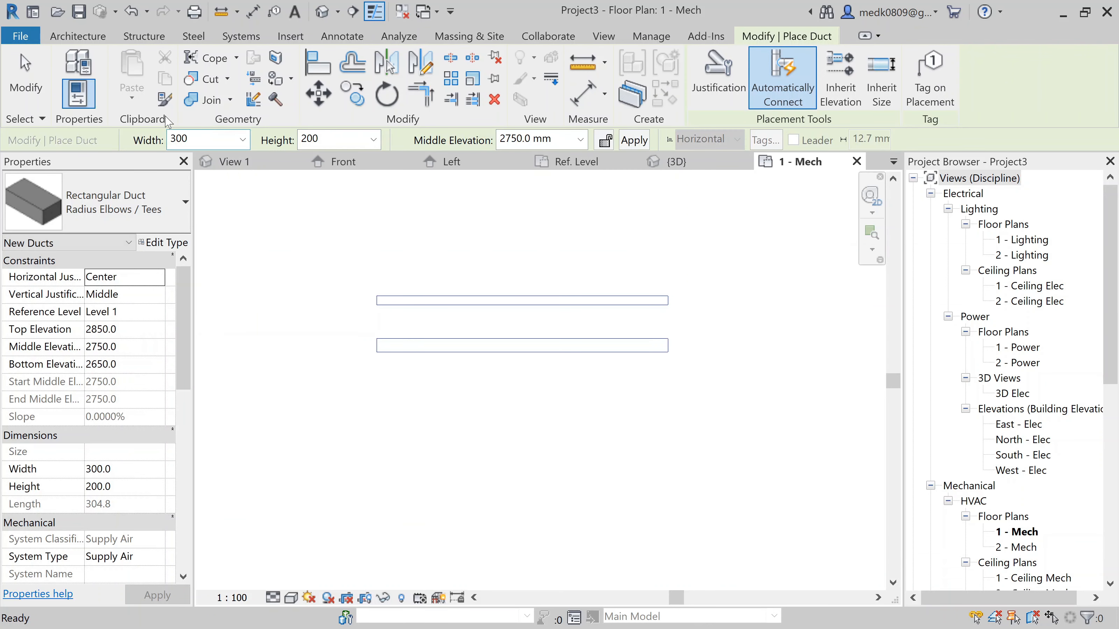
- Draw a third horizontal duct, 500 mm wide and 300 mm high, parallel below the second one and equally long
left_click(244, 141)
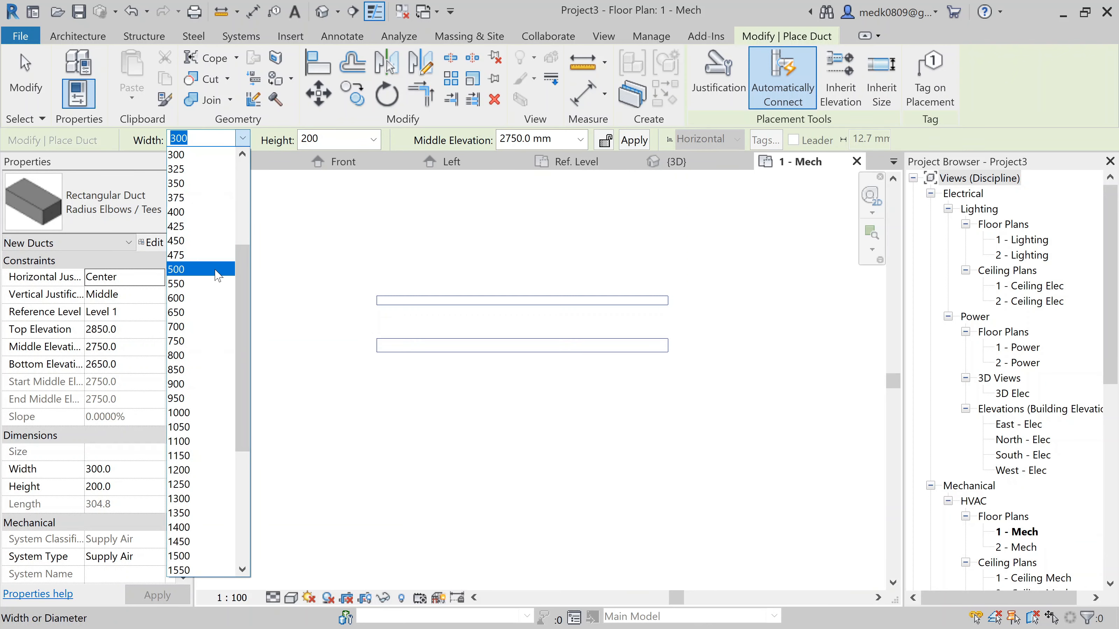
left_click(272, 230)
left_click(373, 139)
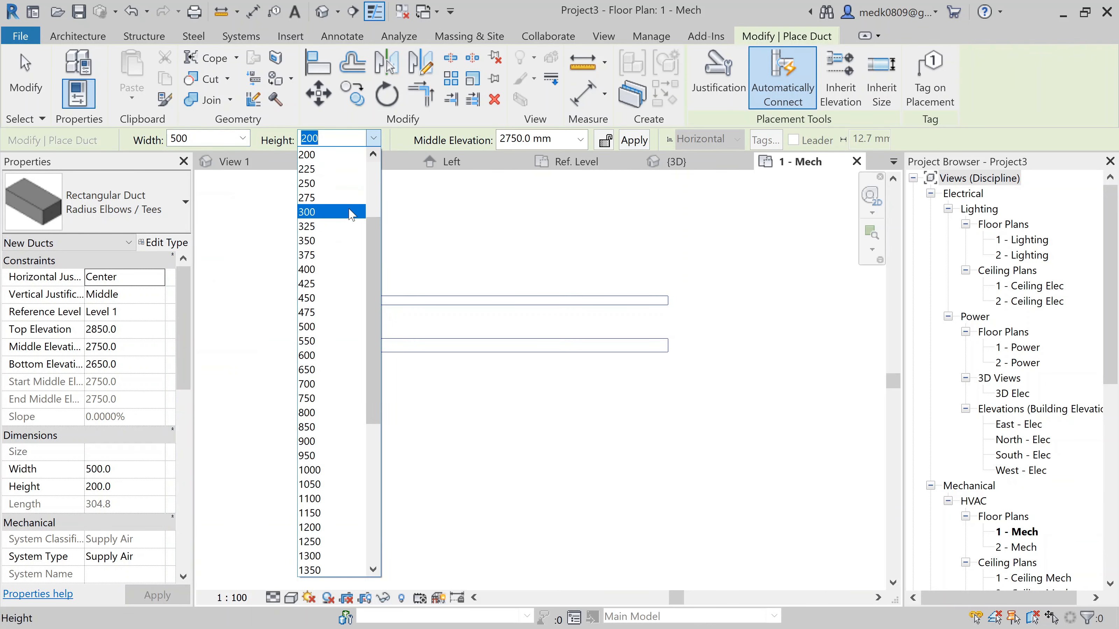
left_click(348, 212)
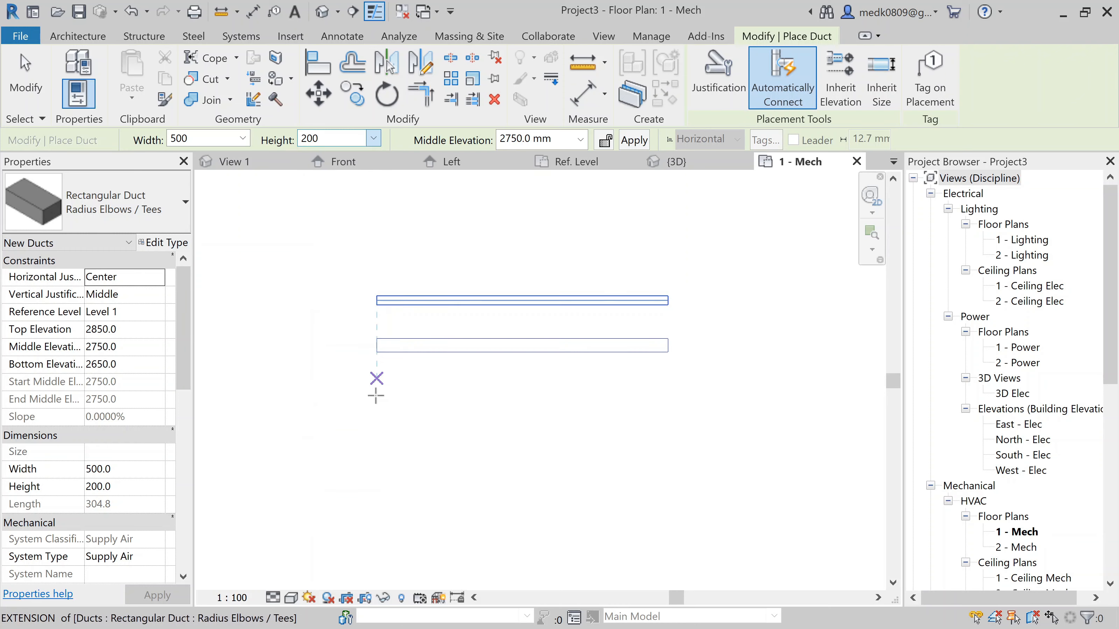
left_click(375, 401)
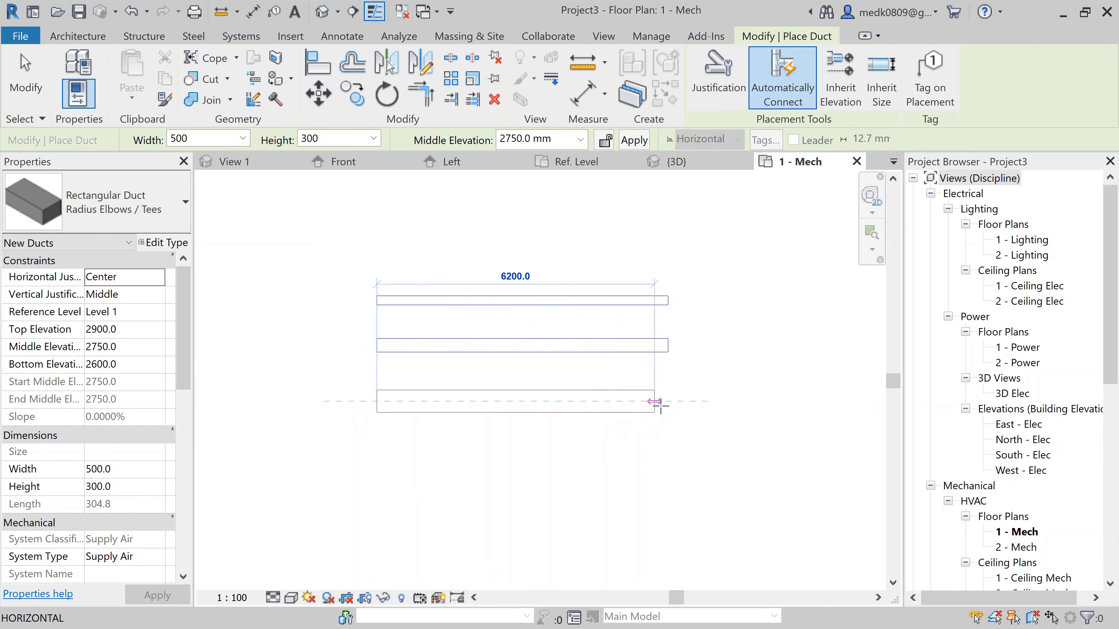
left_click(669, 401)
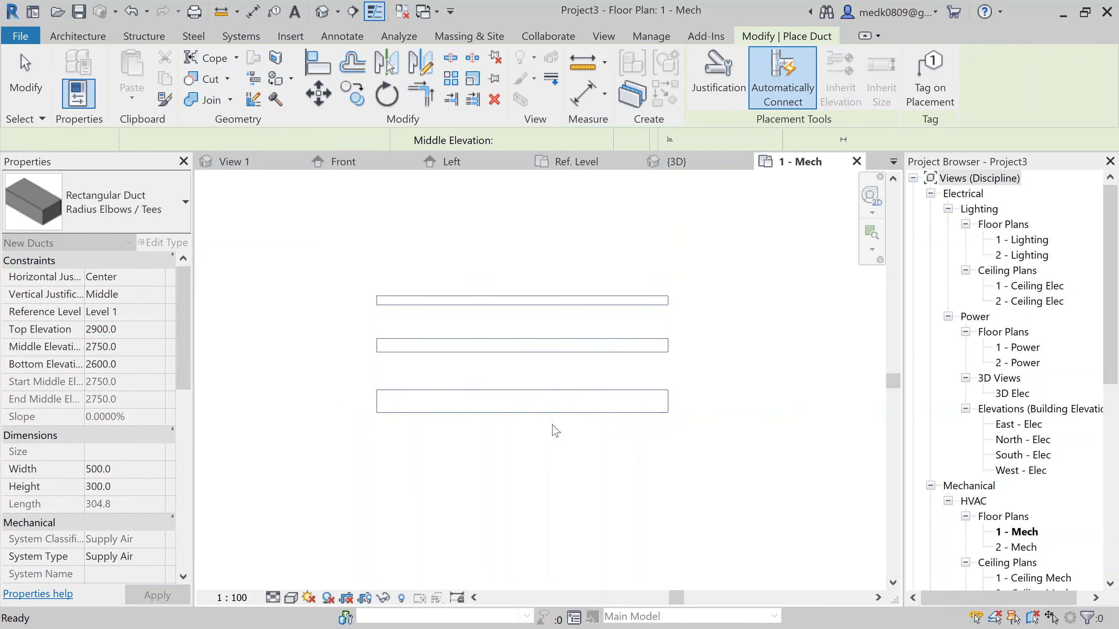
scroll(548, 305, "down", 5)
key("Escape")
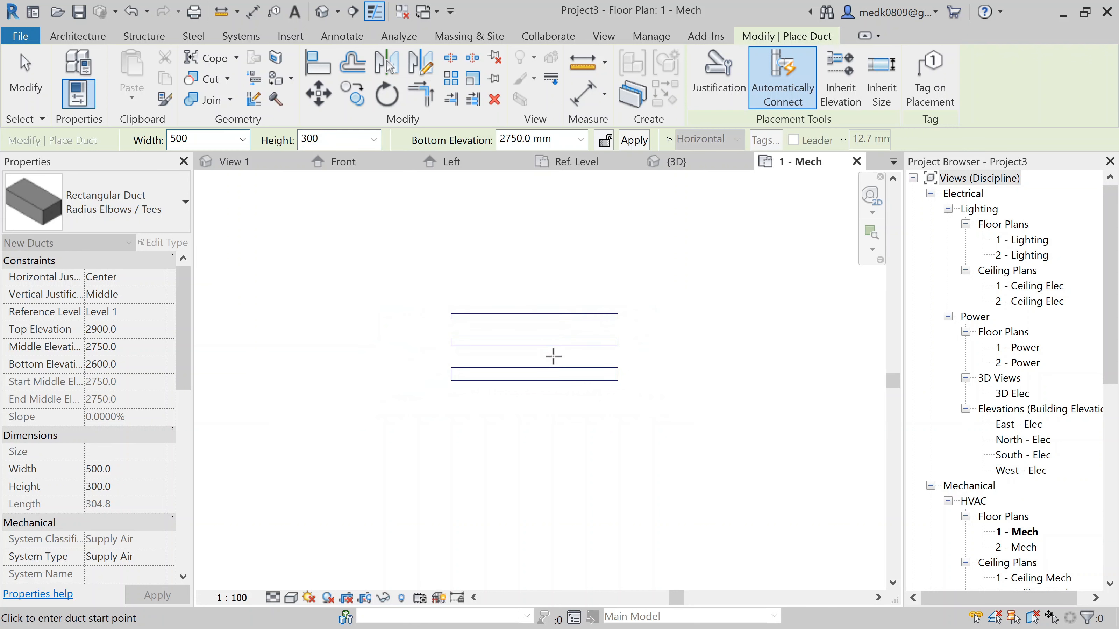
- Draw a fourth horizontal duct, 1000 mm wide and 450 mm high, parallel below the third one and equally long
scroll(527, 250, "up", 2)
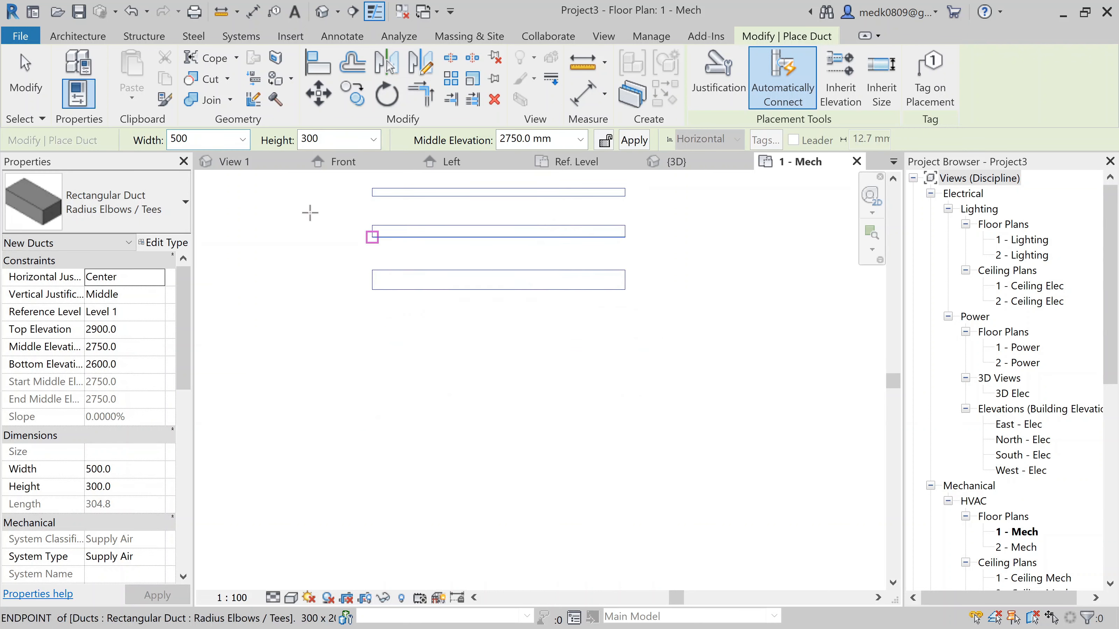
left_click(243, 139)
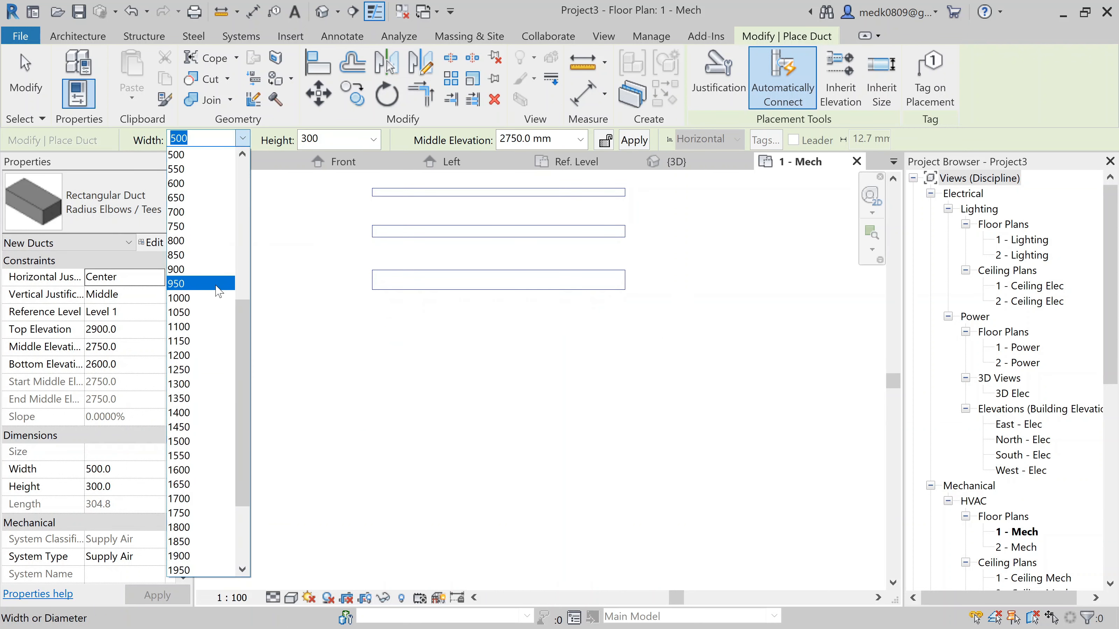
left_click(217, 298)
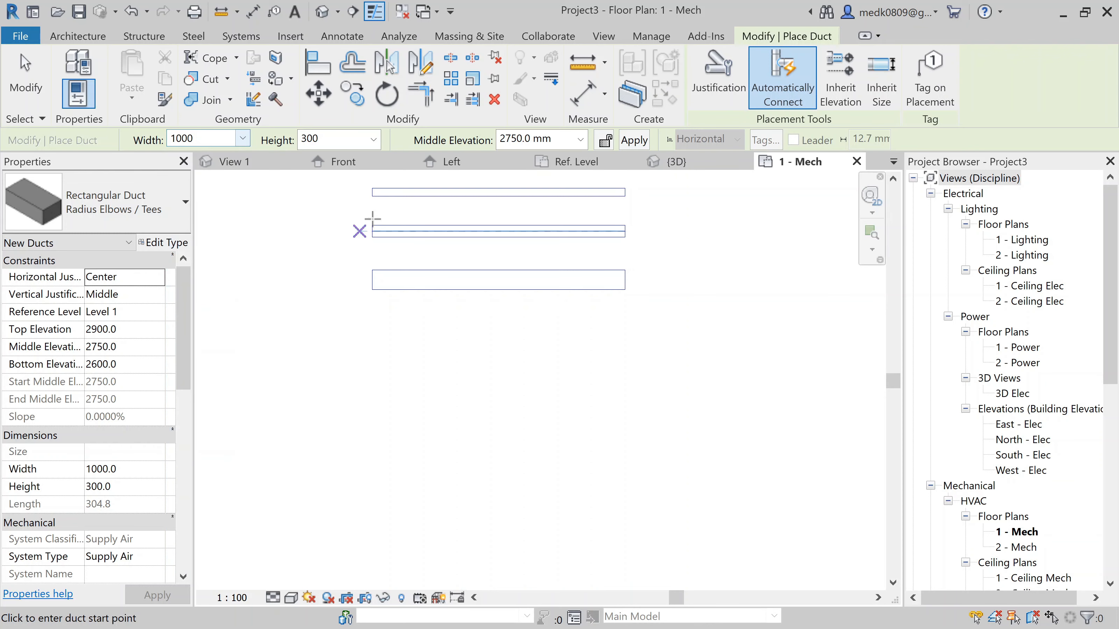
left_click(374, 139)
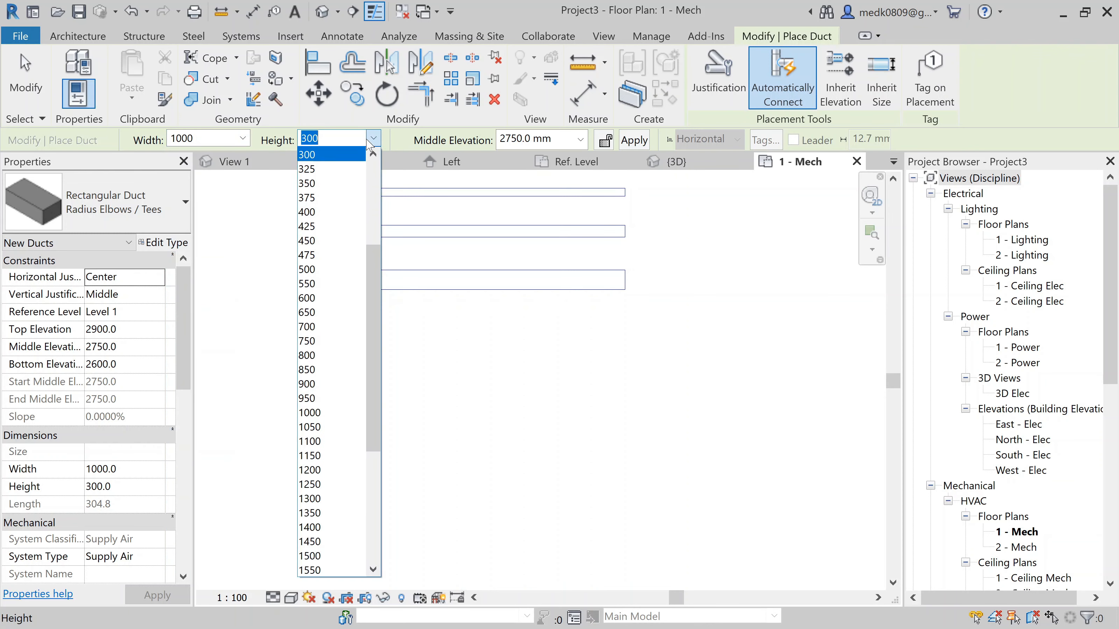
left_click(349, 240)
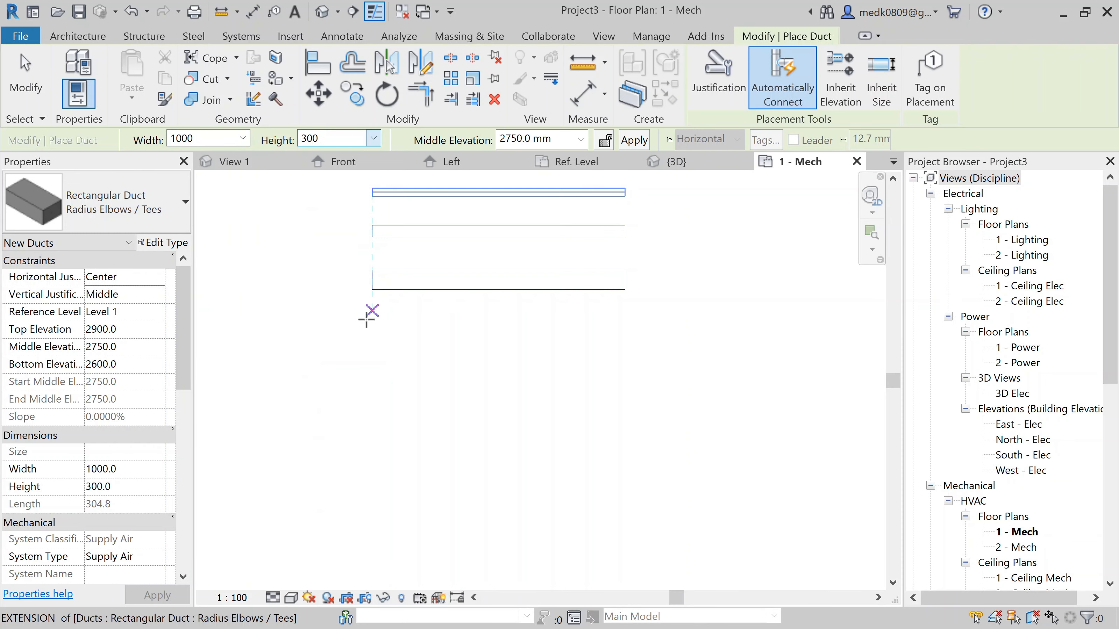
left_click(372, 350)
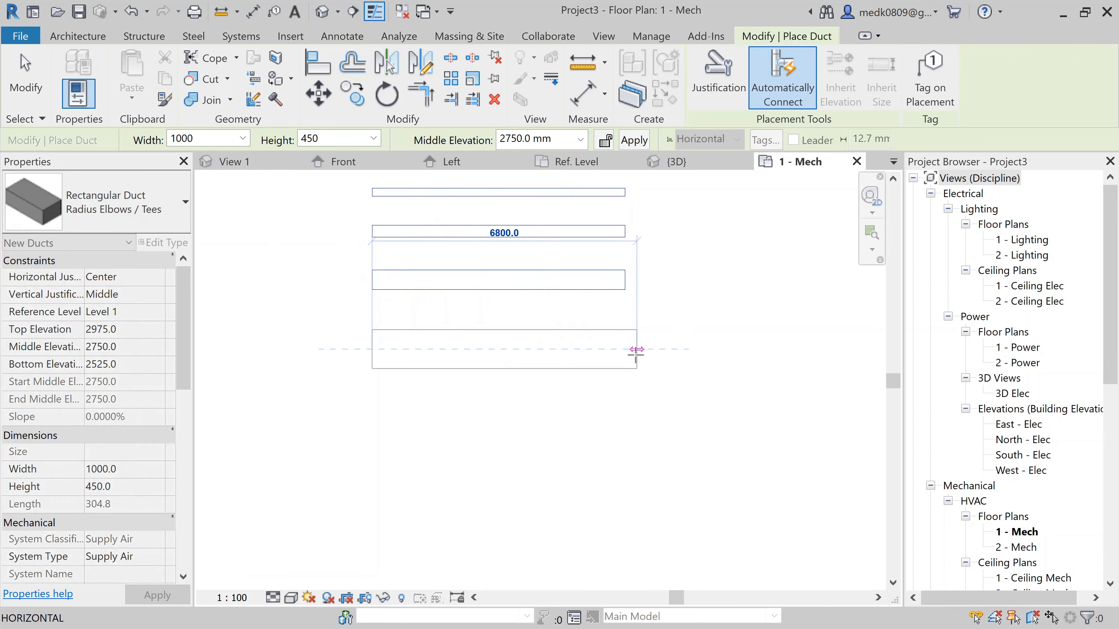
left_click(625, 350)
key("Escape")
key("Escape")
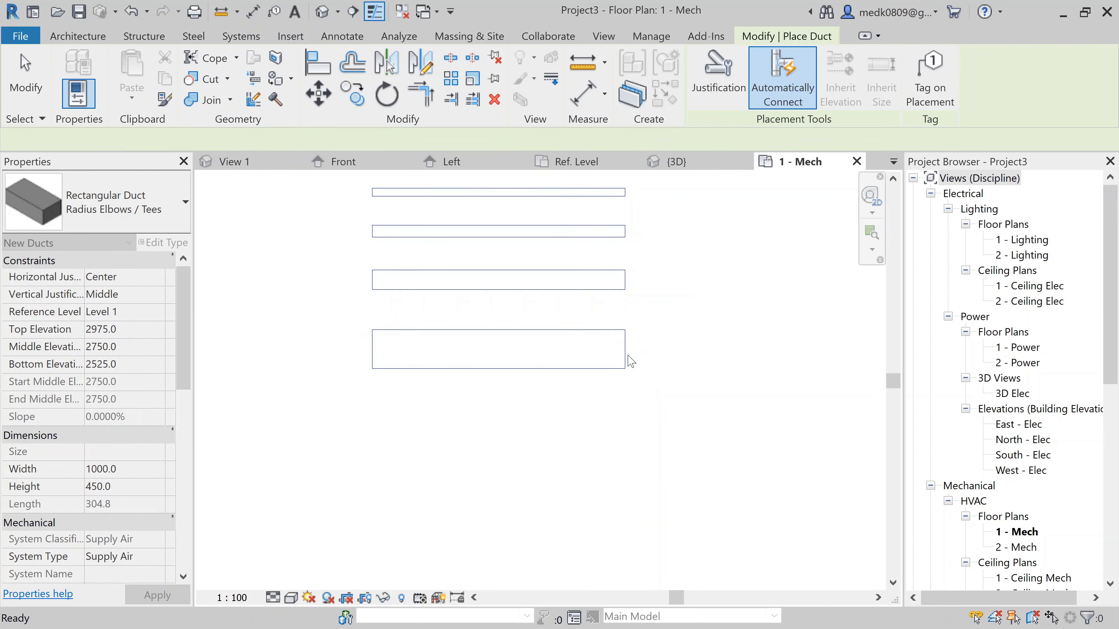
- Set the 1 - Mech floor plan to Fine detail level and the Shaded visual style
middle_click_drag(672, 333, 651, 401)
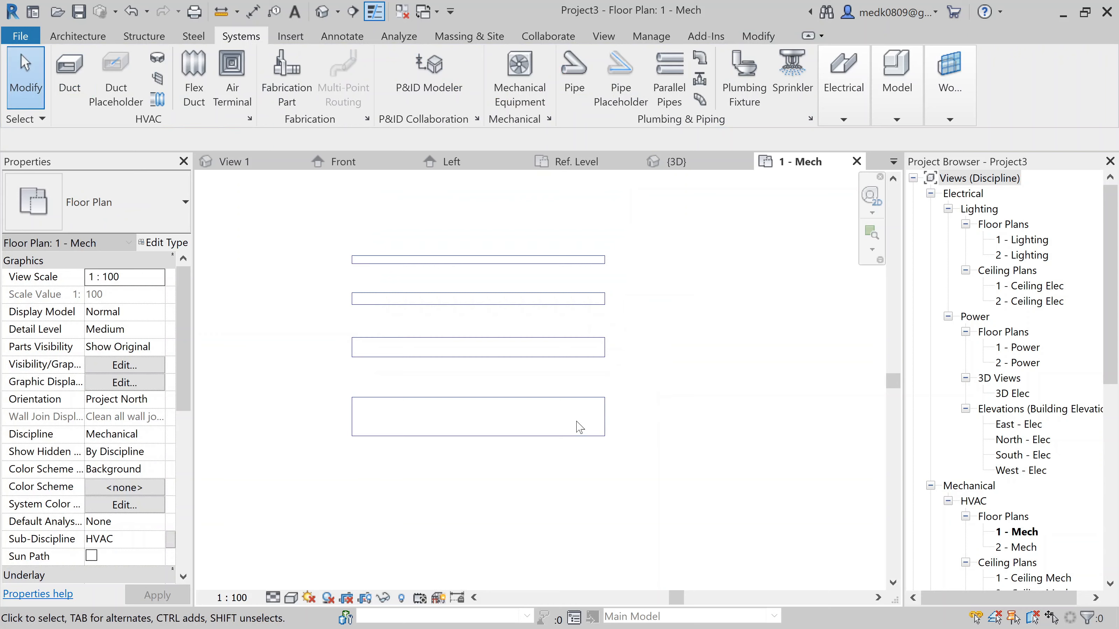
left_click(274, 598)
left_click(293, 581)
left_click(290, 599)
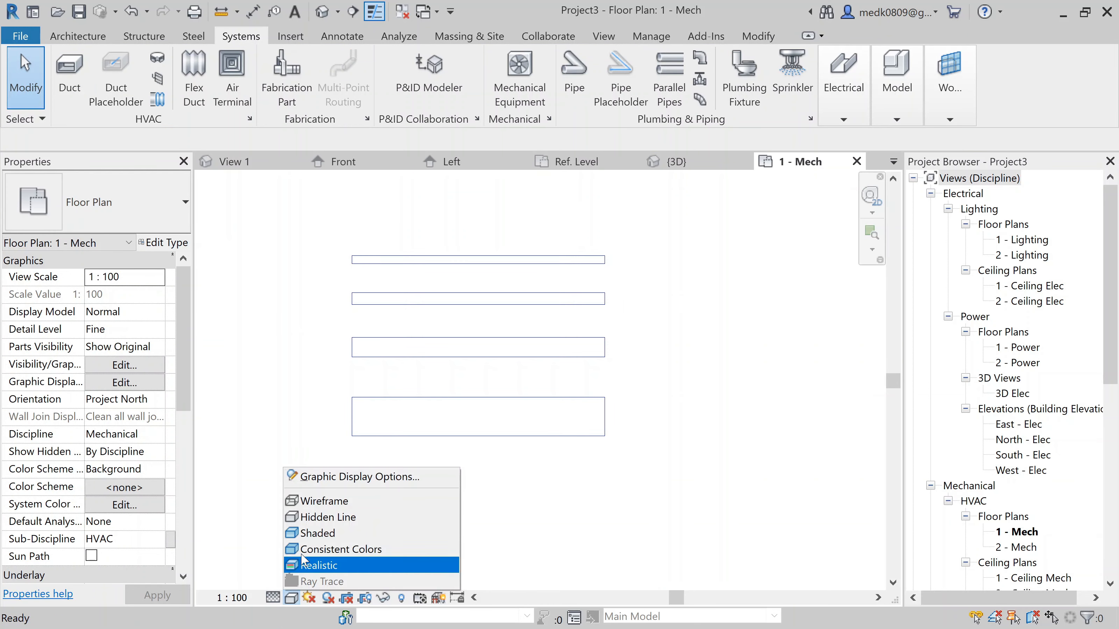
left_click(317, 532)
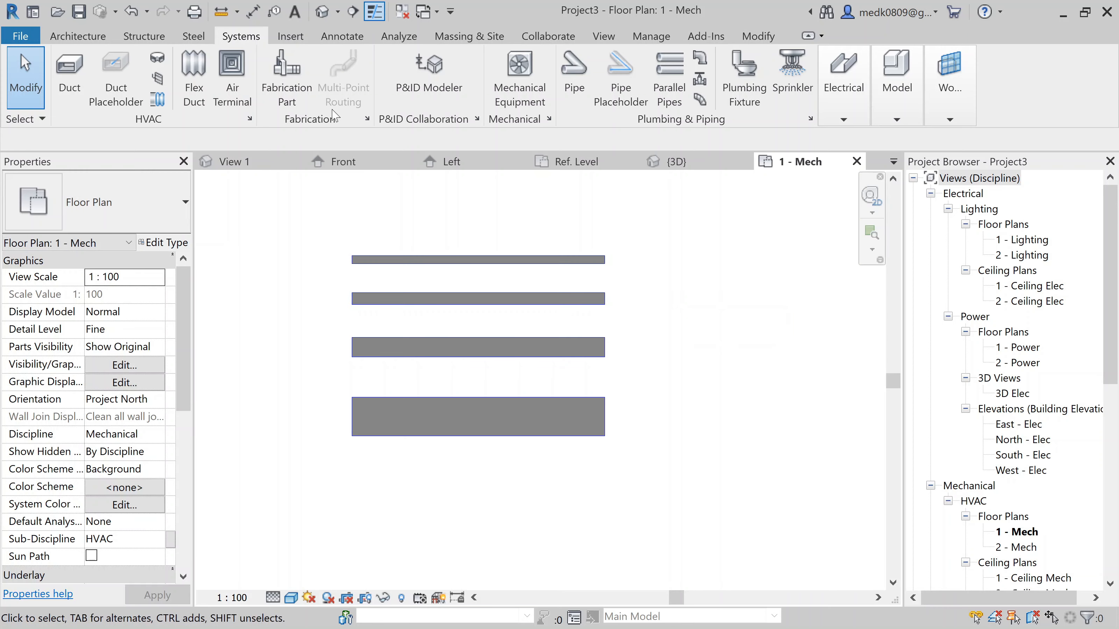
- Load the Duct Hanger.rfa family from the Desktop into the project
left_click(290, 36)
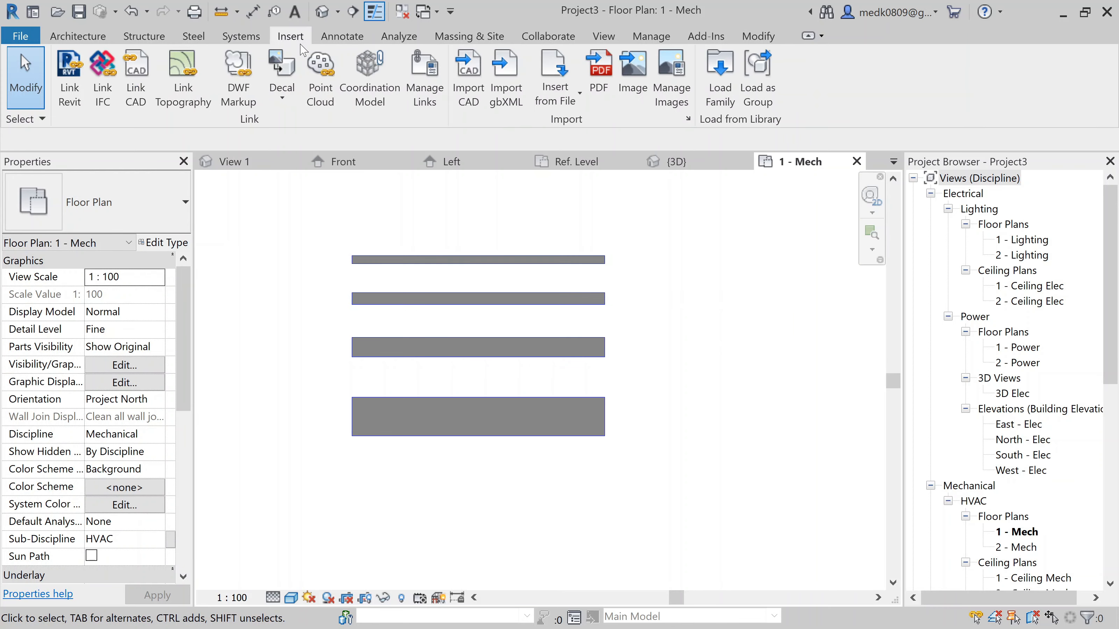
left_click(720, 104)
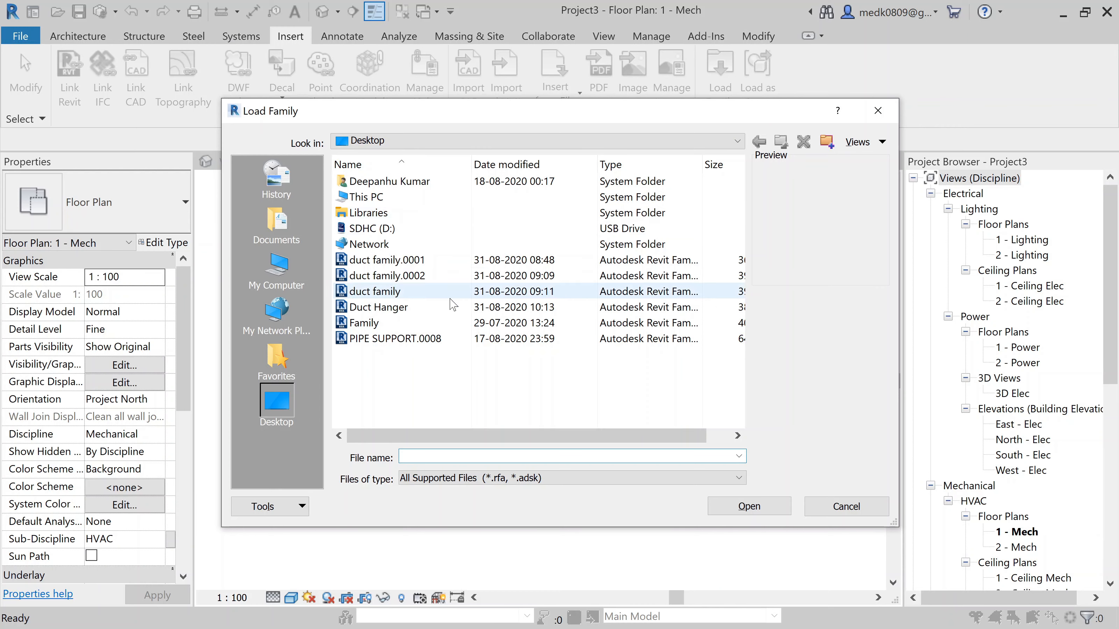
left_click(423, 307)
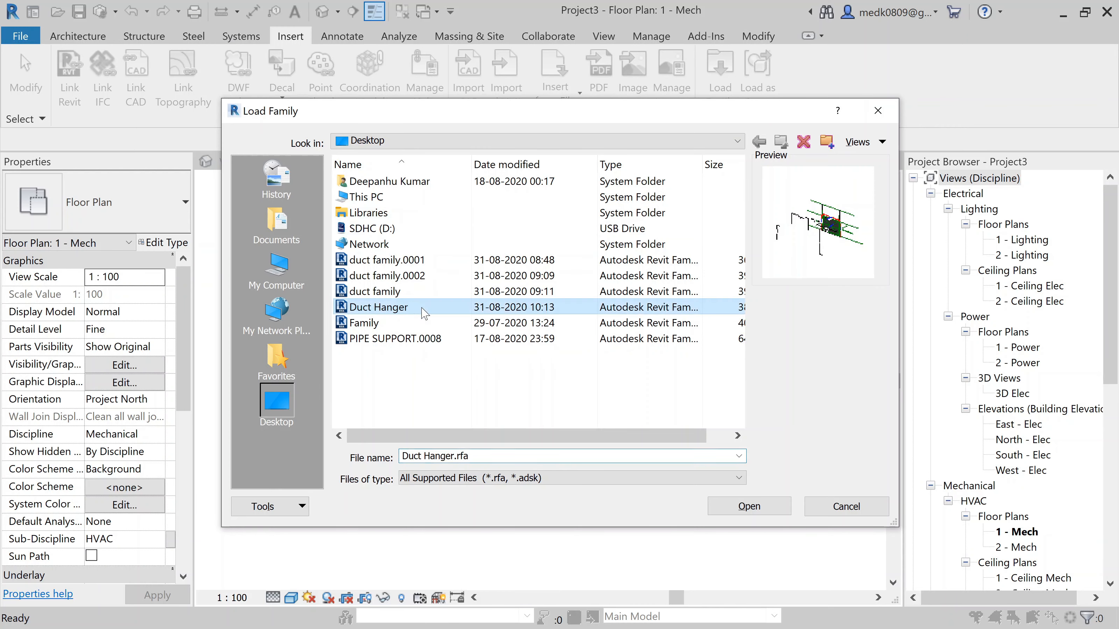
left_click(746, 505)
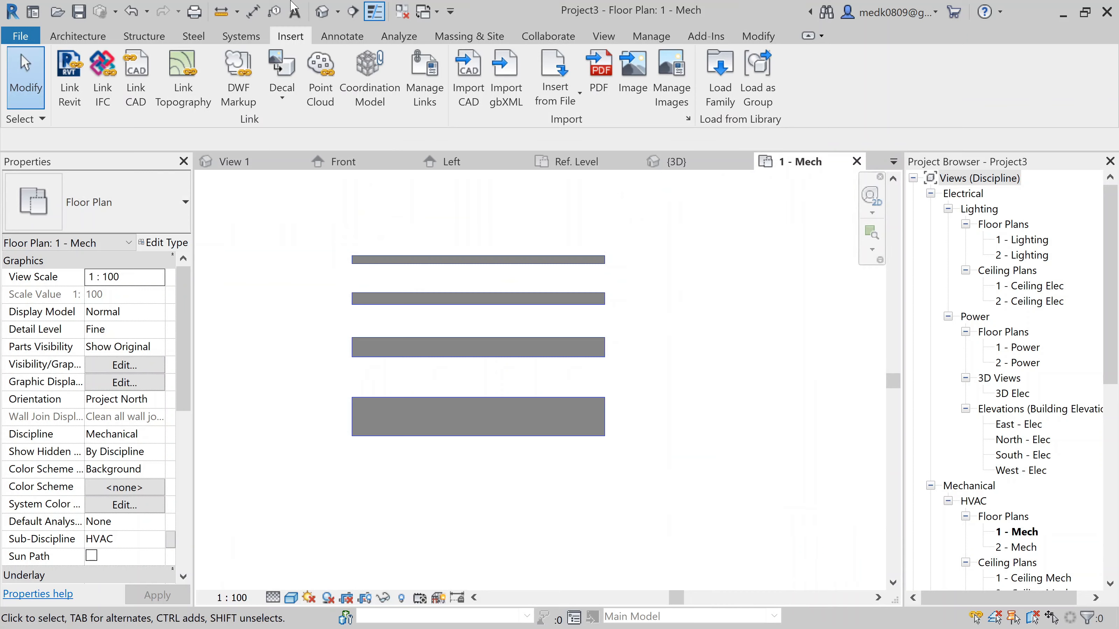
- Open the project's default 3D view and set it to Fine detail level and the Shaded visual style
left_click(322, 13)
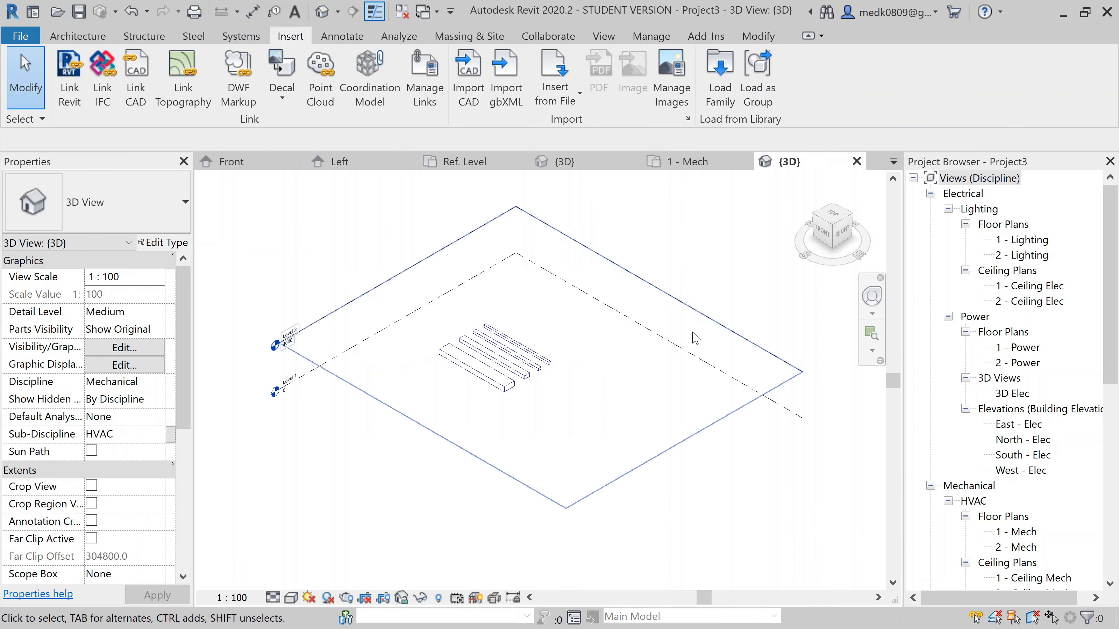
scroll(488, 369, "up", 5)
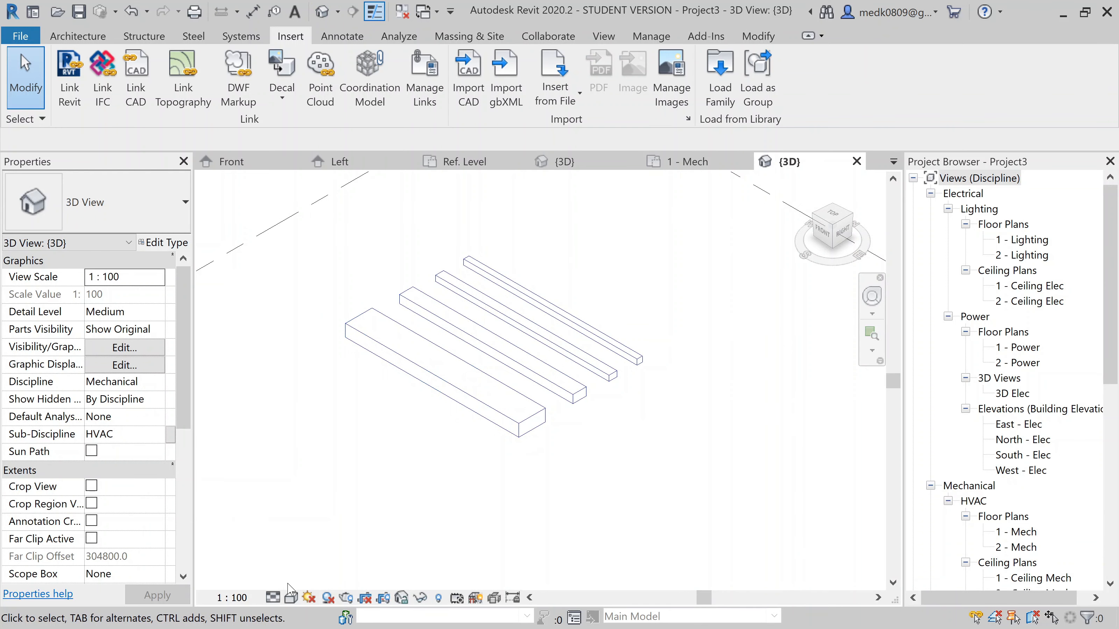
left_click(273, 598)
left_click(300, 582)
left_click(290, 597)
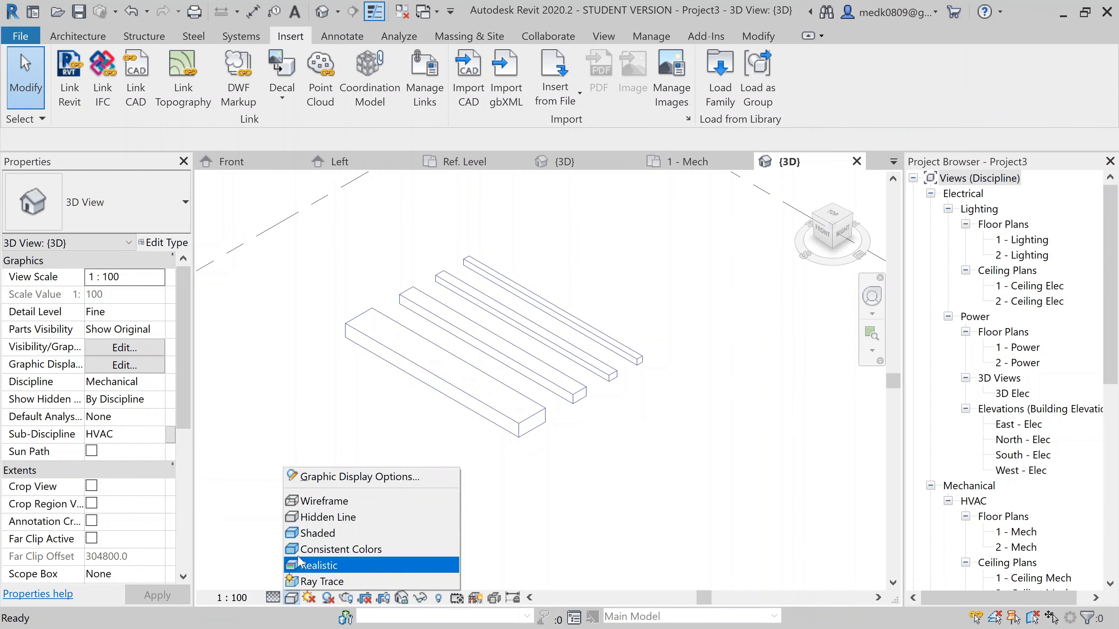
left_click(303, 538)
scroll(582, 356, "up", 2)
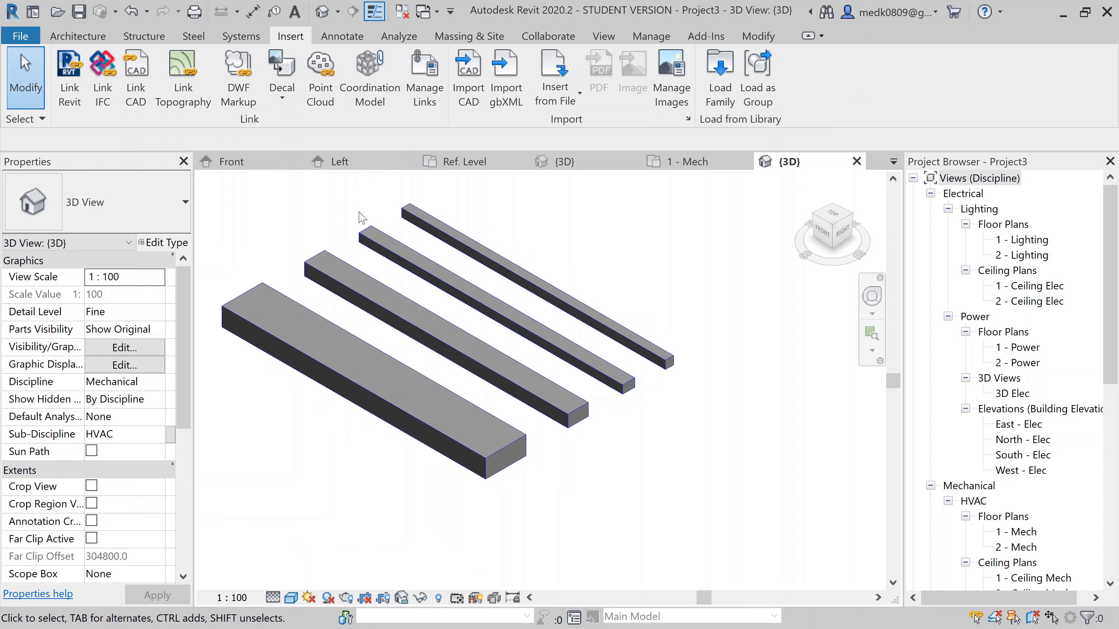
- Place a Duct Hanger duct fitting on the 1000 x 450 mm duct, near its front end
left_click(251, 38)
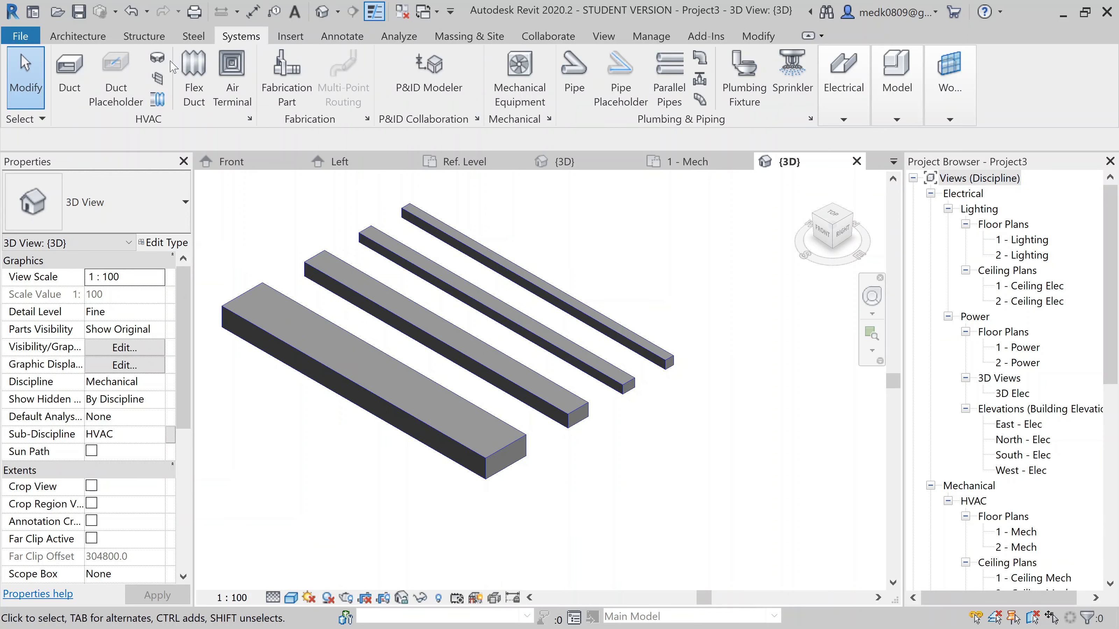
left_click(160, 60)
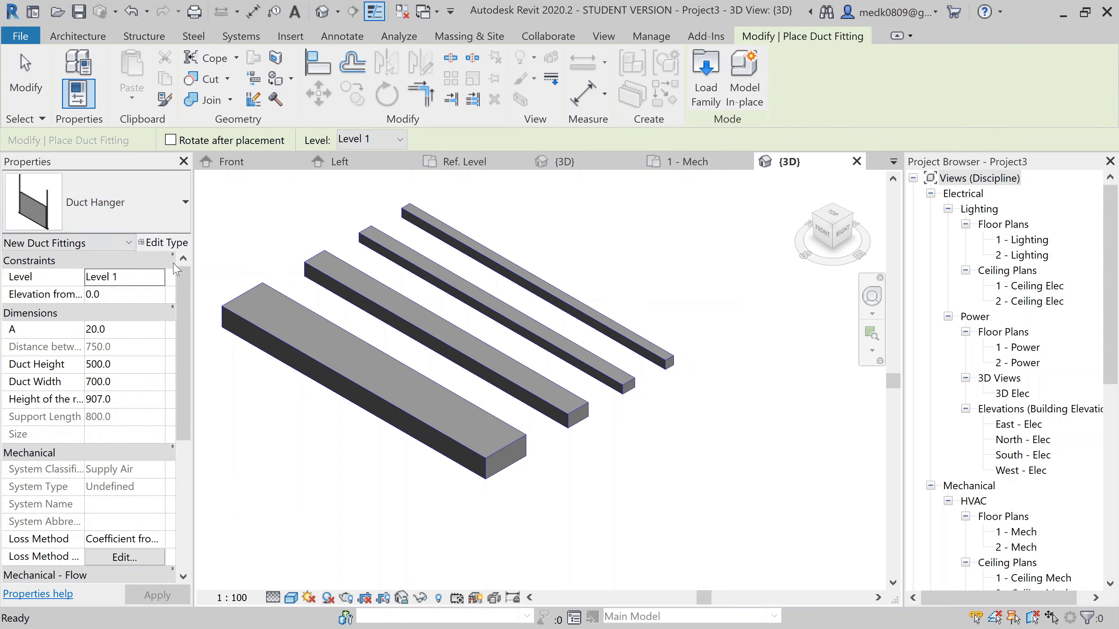
scroll(419, 397, "up", 3)
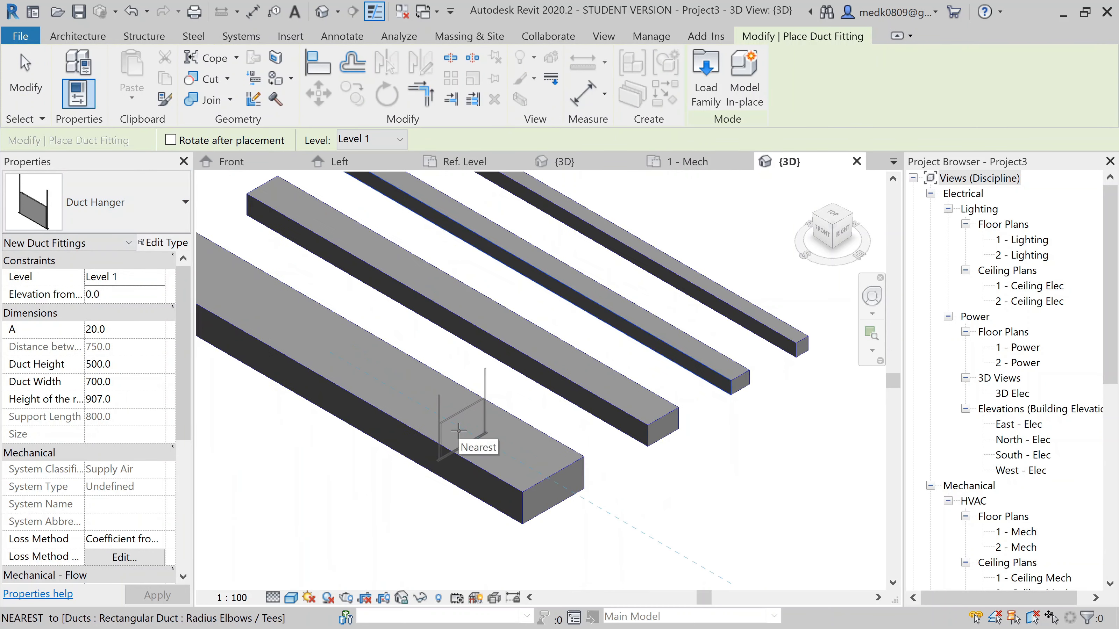
left_click(508, 524)
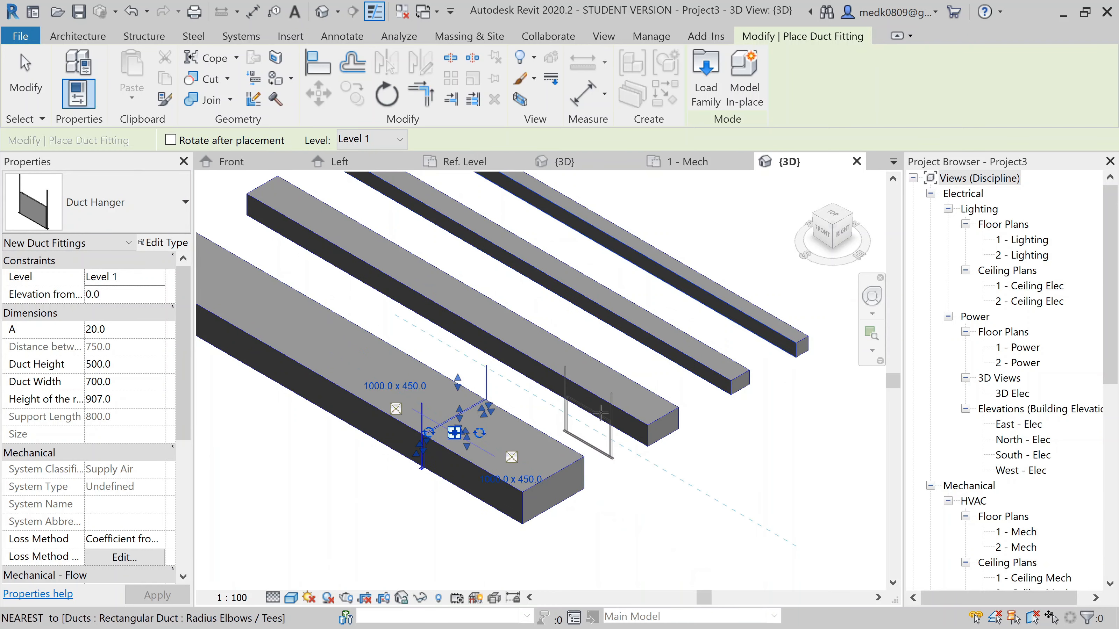
- Place a Duct Hanger on the 500 x 300 mm duct and another on the 300 x 200 mm duct, near their front ends
scroll(586, 397, "up", 2)
left_click(599, 370)
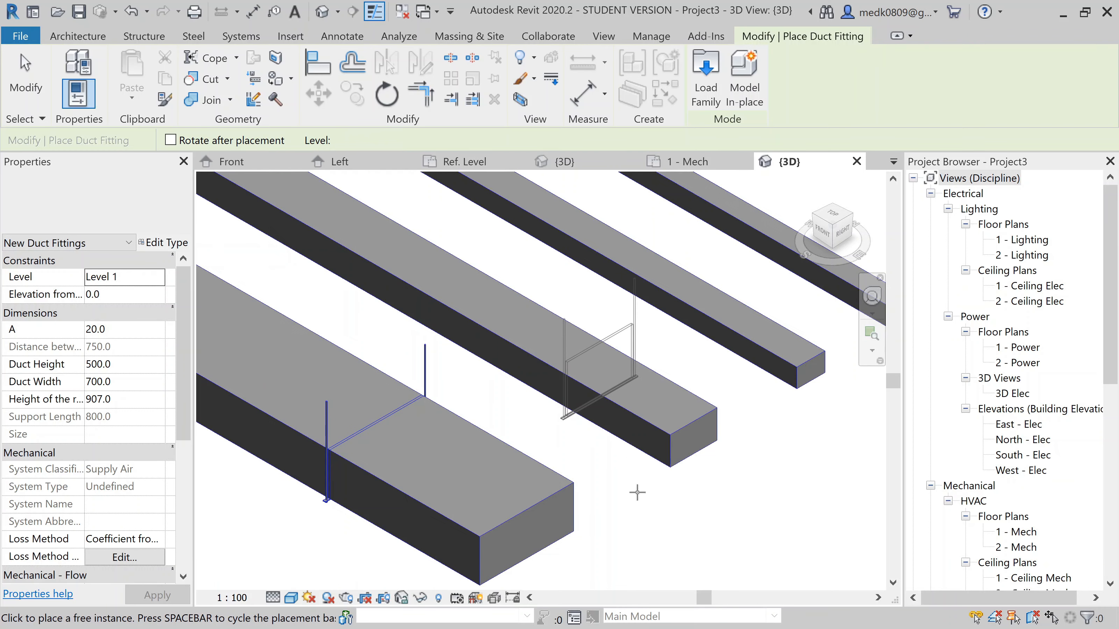
scroll(734, 352, "up", 2)
middle_click_drag(734, 351, 628, 427)
key("space")
left_click(639, 375)
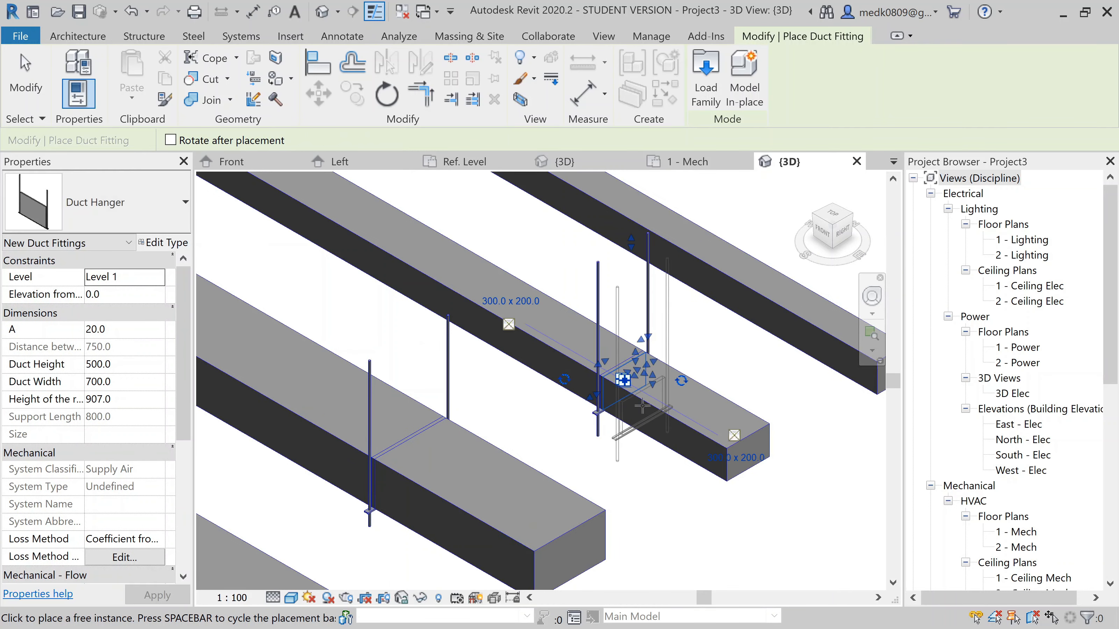
key("Escape")
key("Escape")
- Examine how the rods and support channels fit the three ducts, and select the hanger on the 300 x 200 mm duct
middle_click_drag(609, 489, 480, 391)
scroll(480, 391, "up", 5)
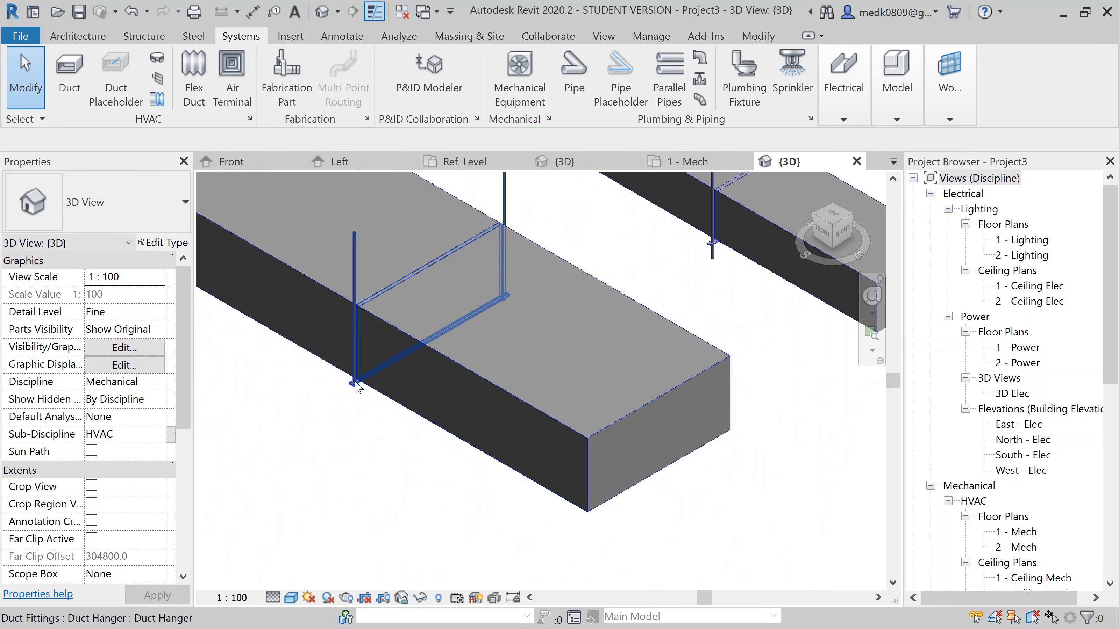
scroll(687, 310, "up", 6)
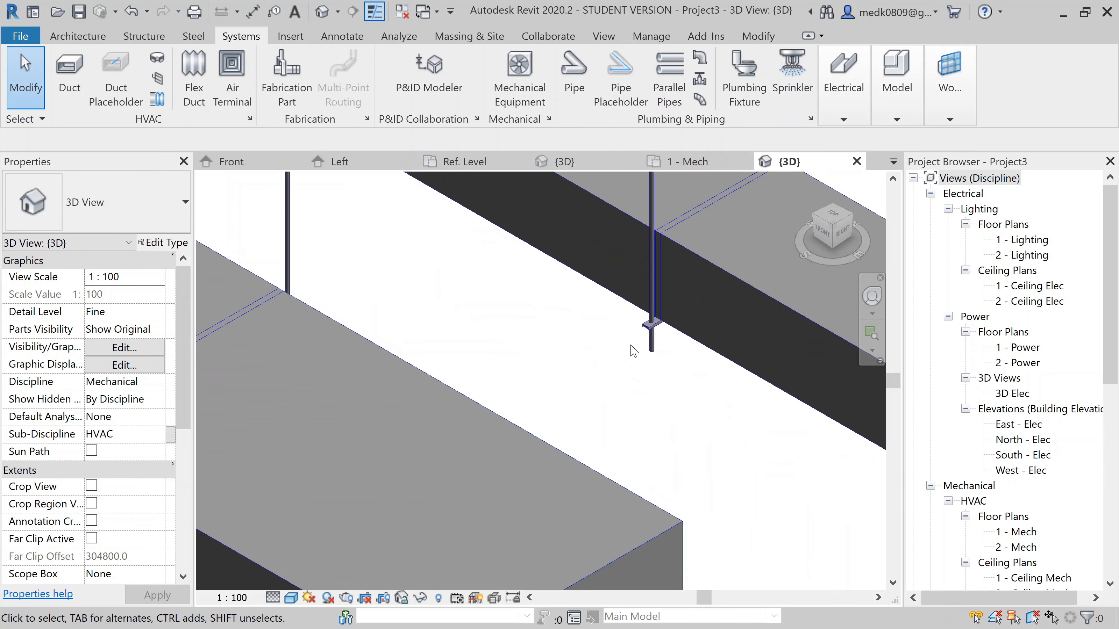
scroll(692, 342, "down", 3)
middle_click_drag(691, 341, 730, 318)
scroll(492, 425, "down", 3)
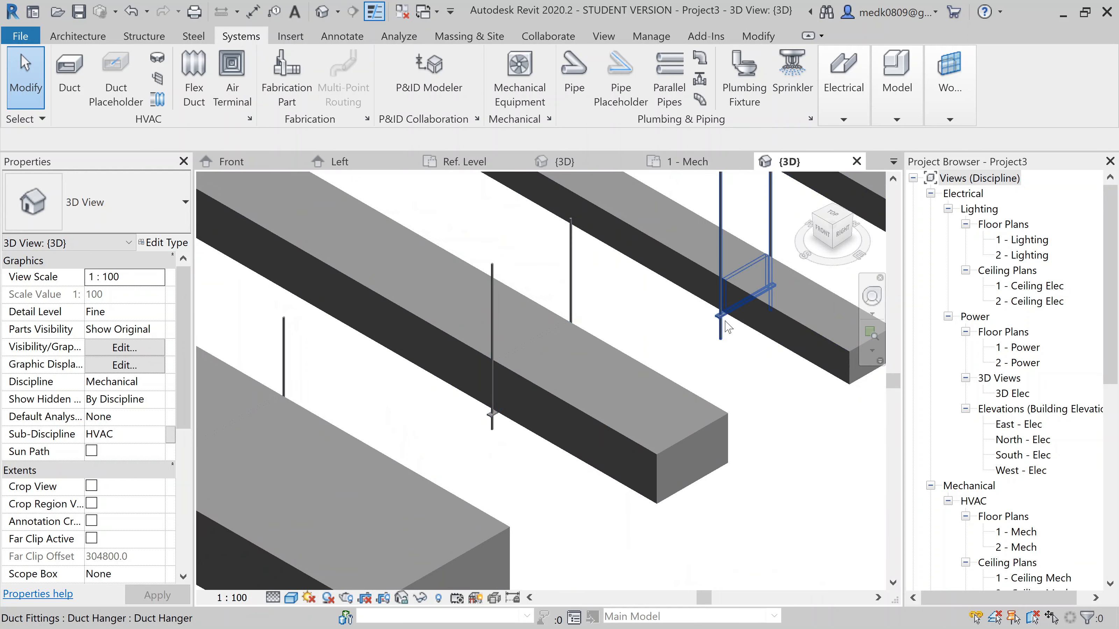
scroll(731, 318, "up", 1)
scroll(730, 318, "up", 3)
scroll(714, 328, "up", 2)
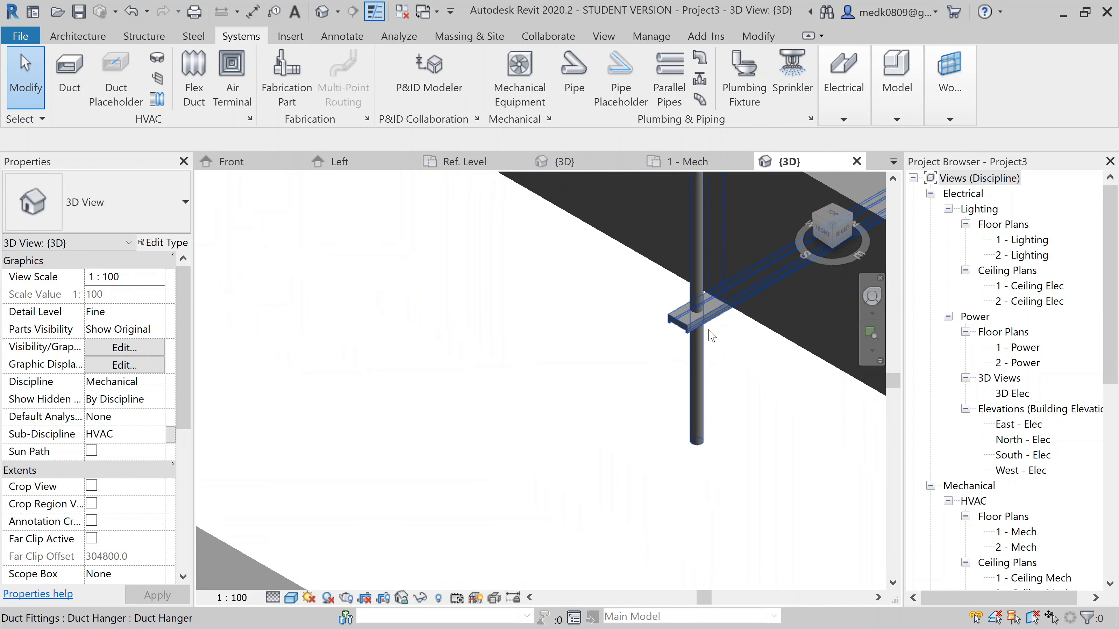
left_click(704, 365)
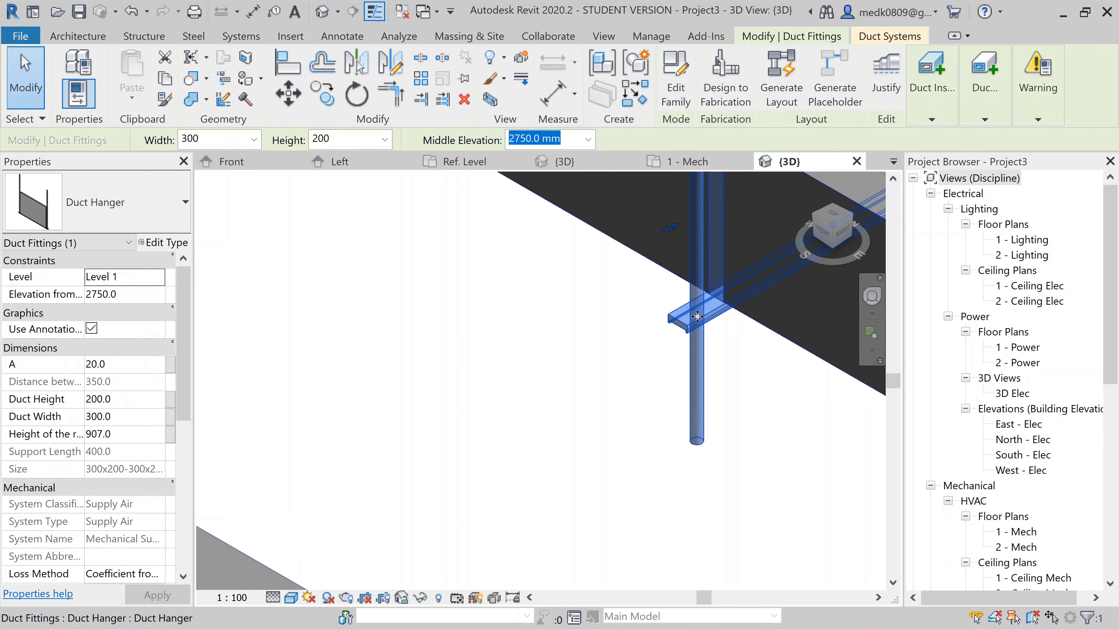
- Open the Duct Hanger family for editing and show the rod's lower end at the support channel in the Front elevation
left_click(676, 79)
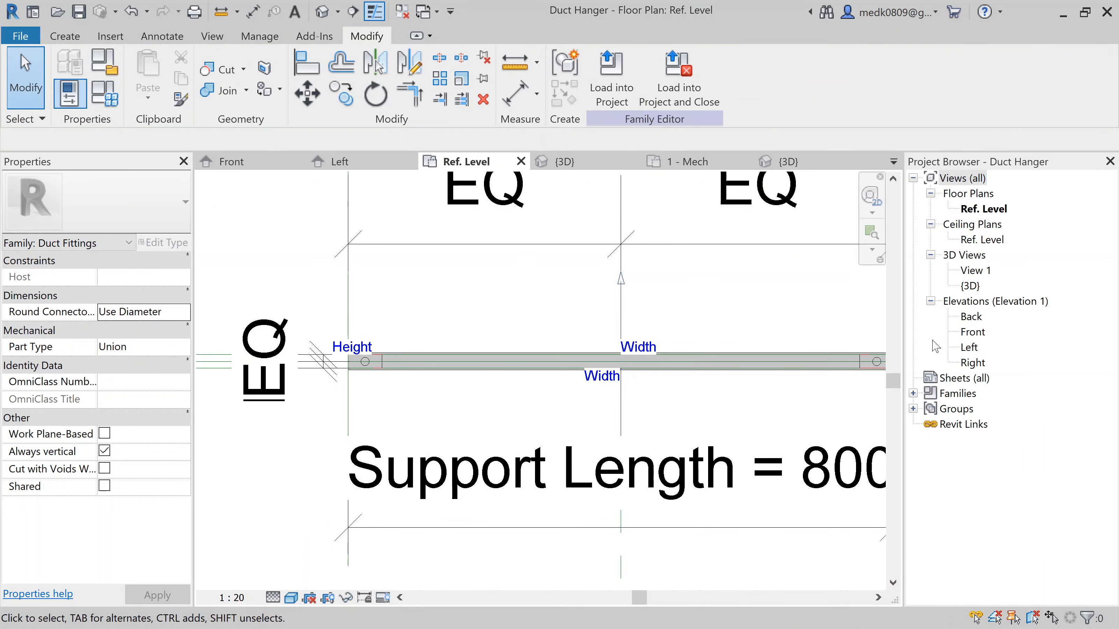
double_click(972, 333)
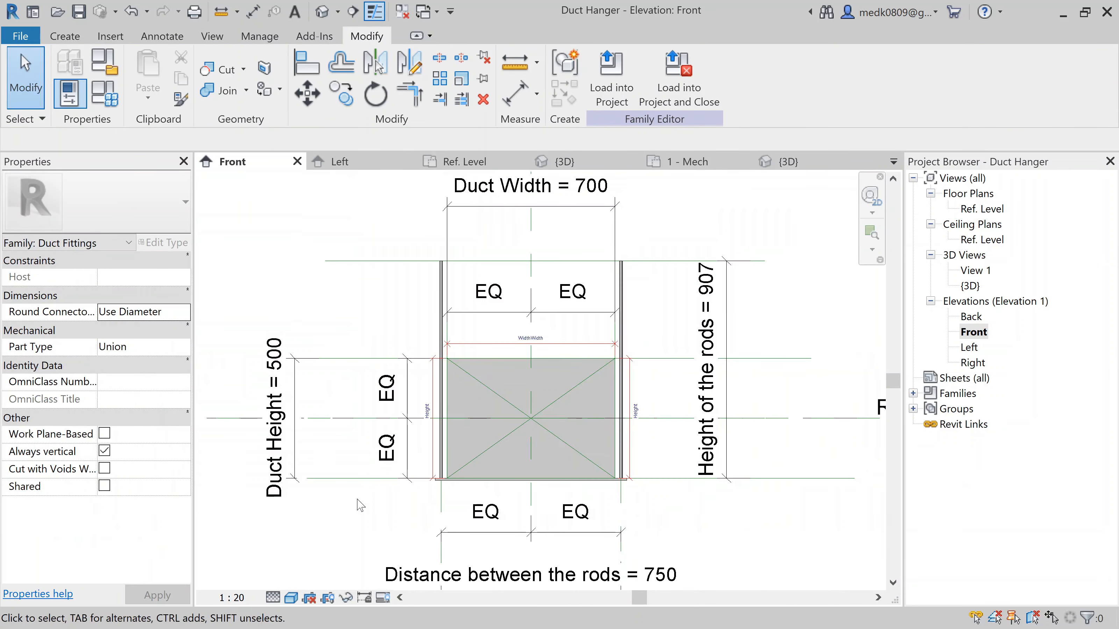
scroll(449, 491, "up", 3)
scroll(449, 491, "up", 6)
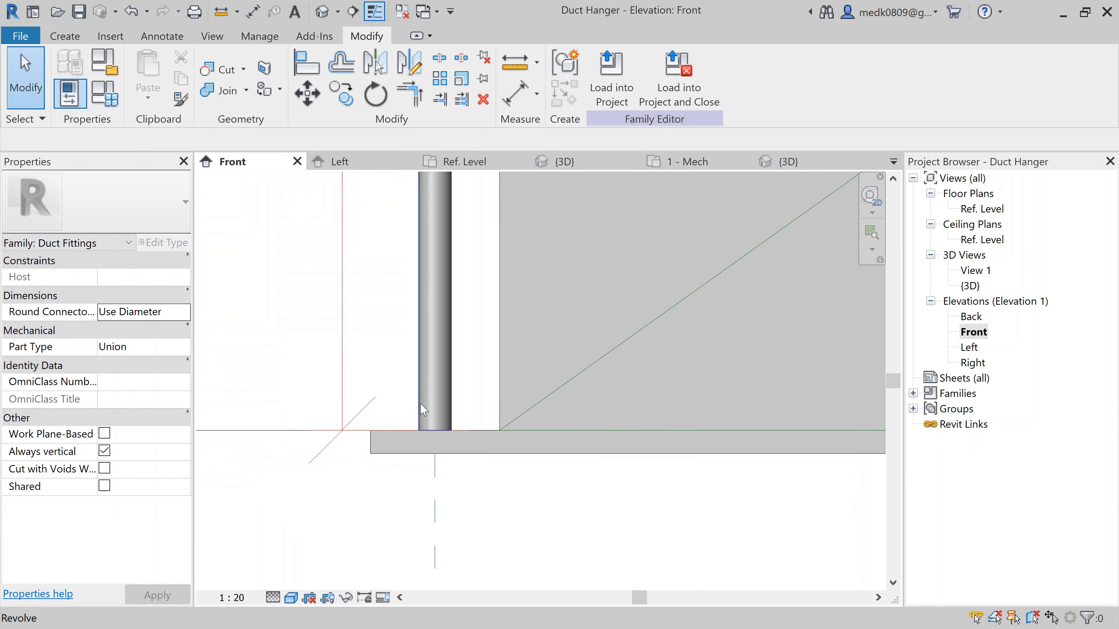
scroll(429, 423, "up", 2)
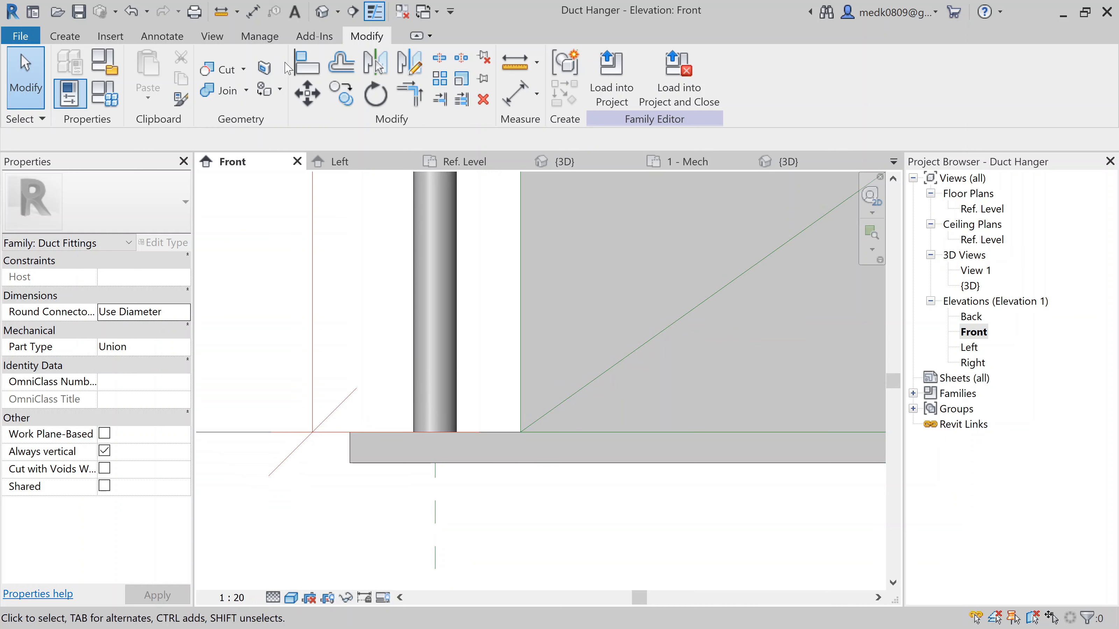
- Align the bottom ends of both rods with the top edge of the support channel and lock the alignments
left_click(298, 66)
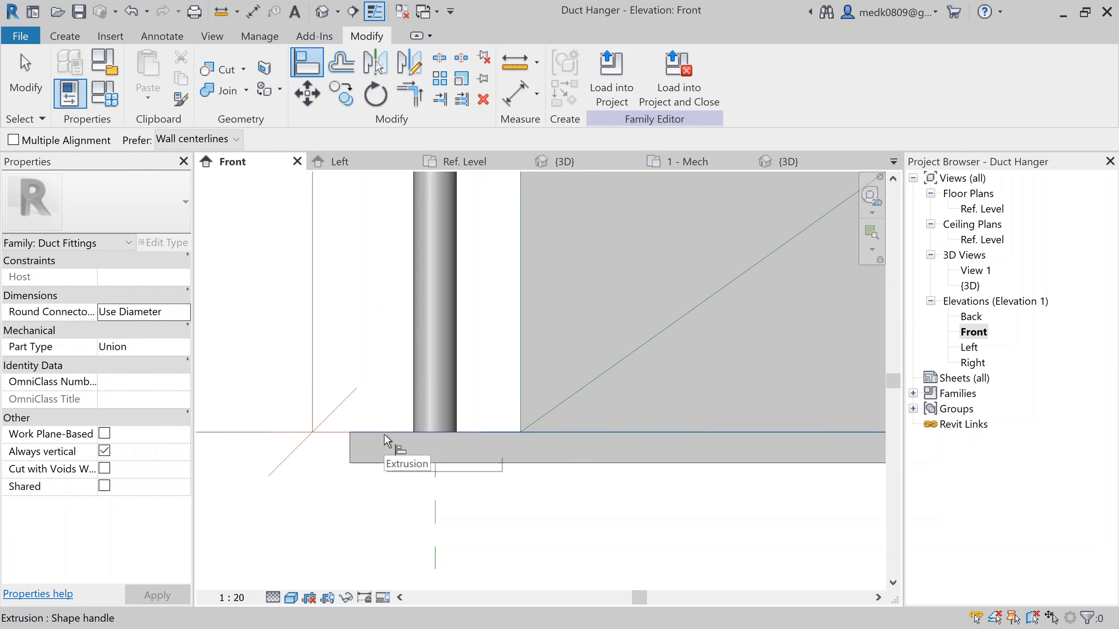
left_click(384, 432)
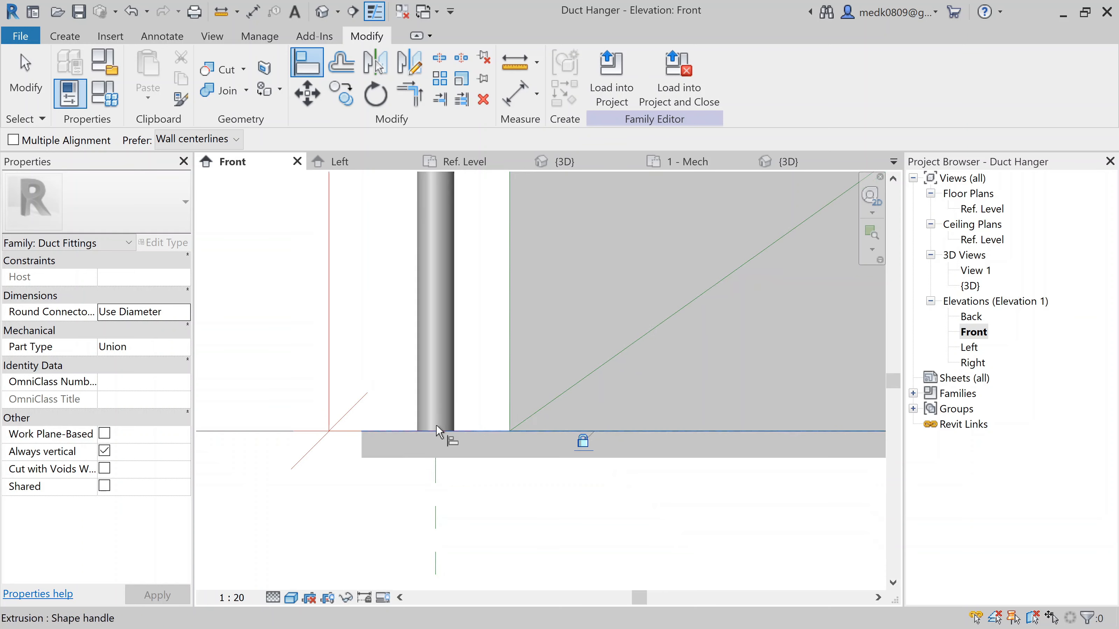
scroll(449, 437, "down", 5)
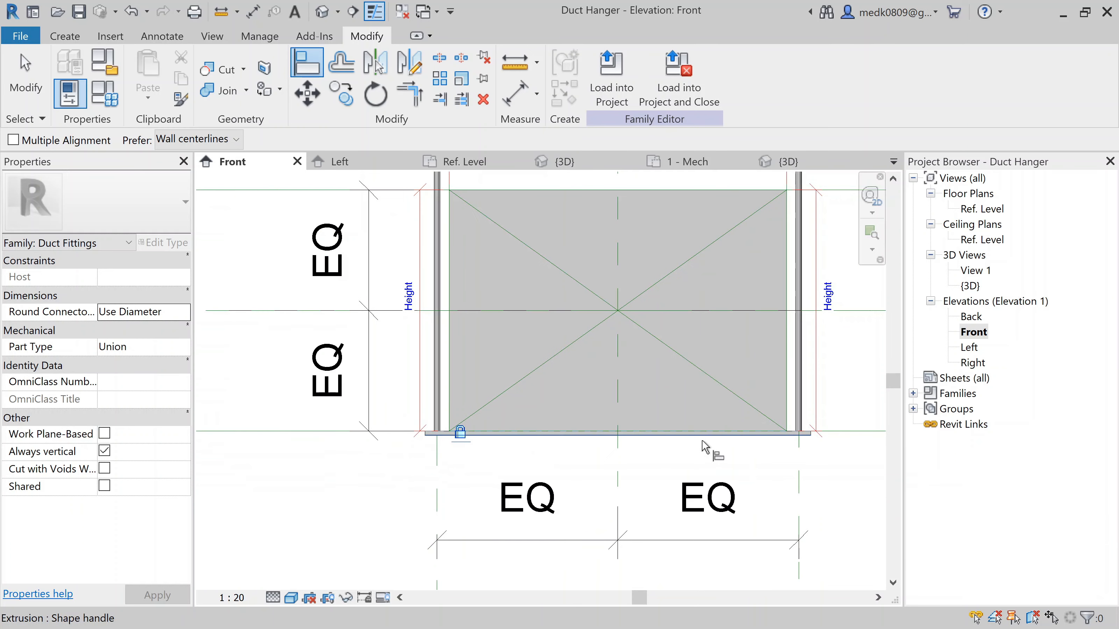
middle_click_drag(468, 441, 549, 457)
scroll(652, 447, "up", 5)
scroll(647, 436, "up", 4)
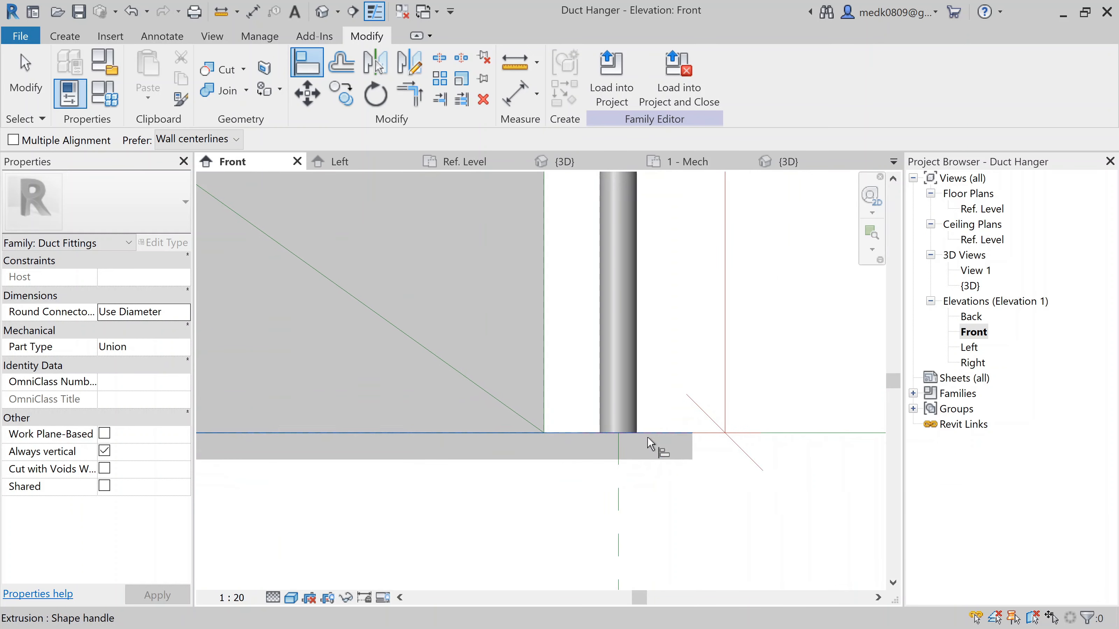
left_click(608, 430)
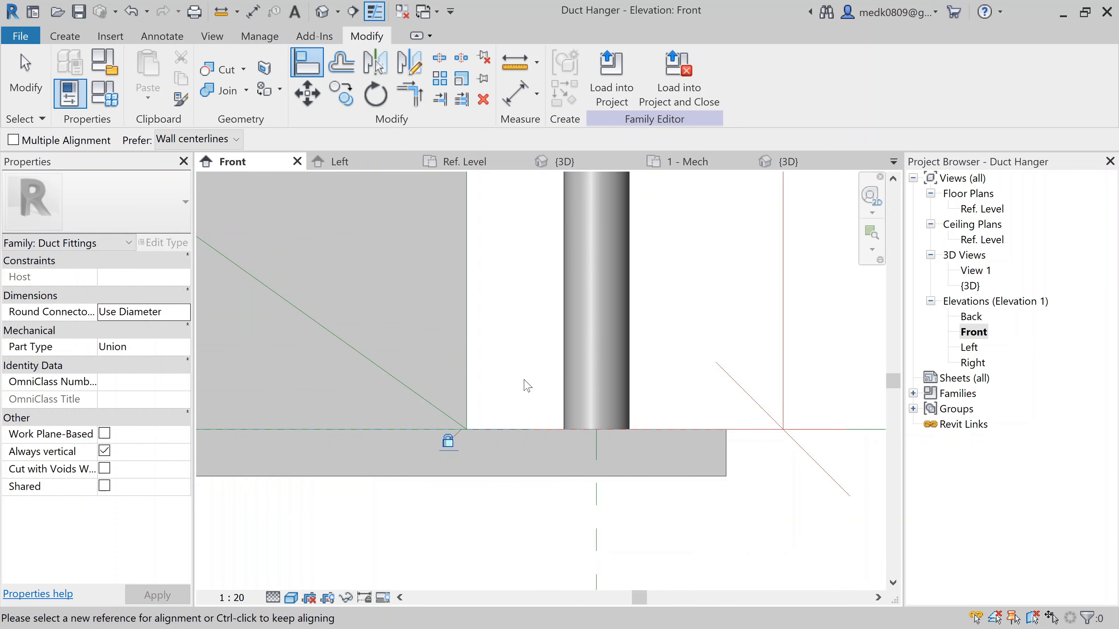
key("Escape")
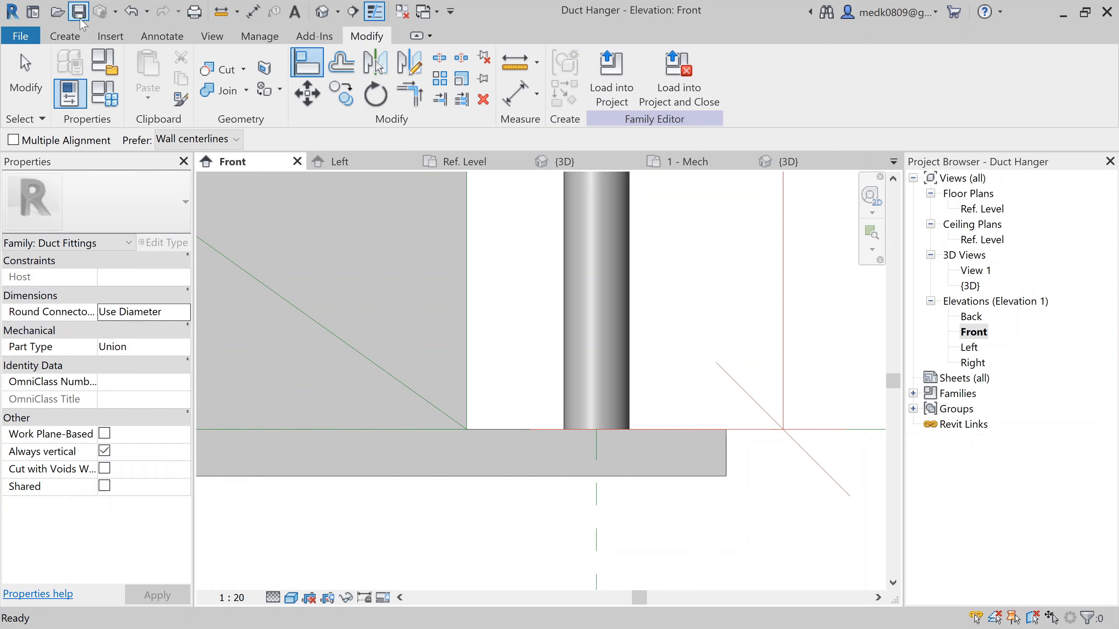
- Reload the family into the project and close it, overwriting the existing version and its parameter values, and examine the updated hangers on the ducts
left_click(679, 71)
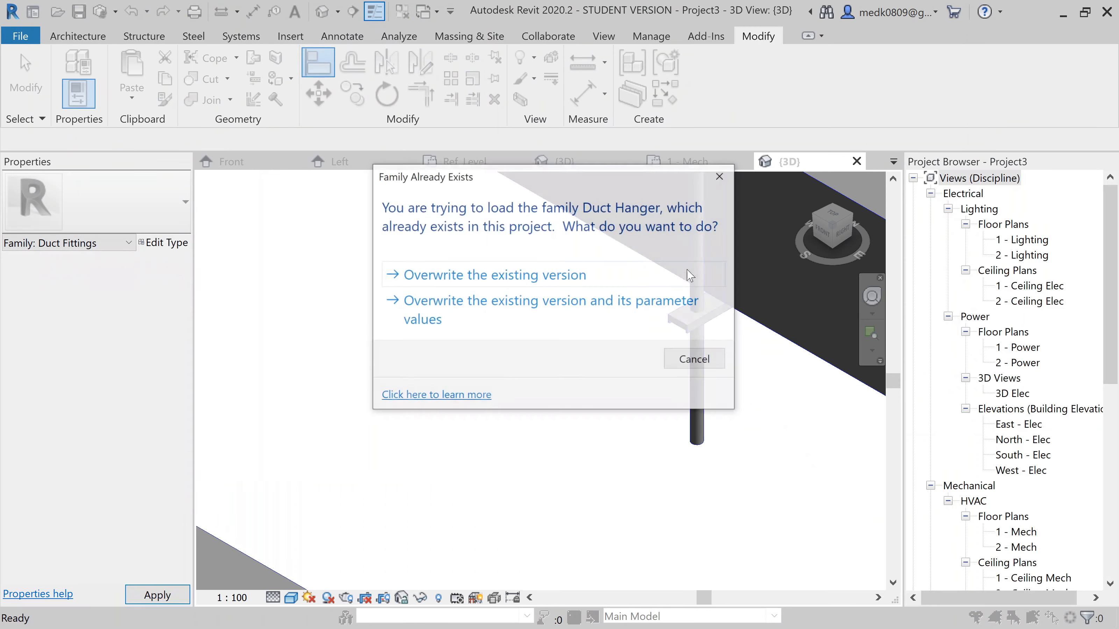
left_click(520, 310)
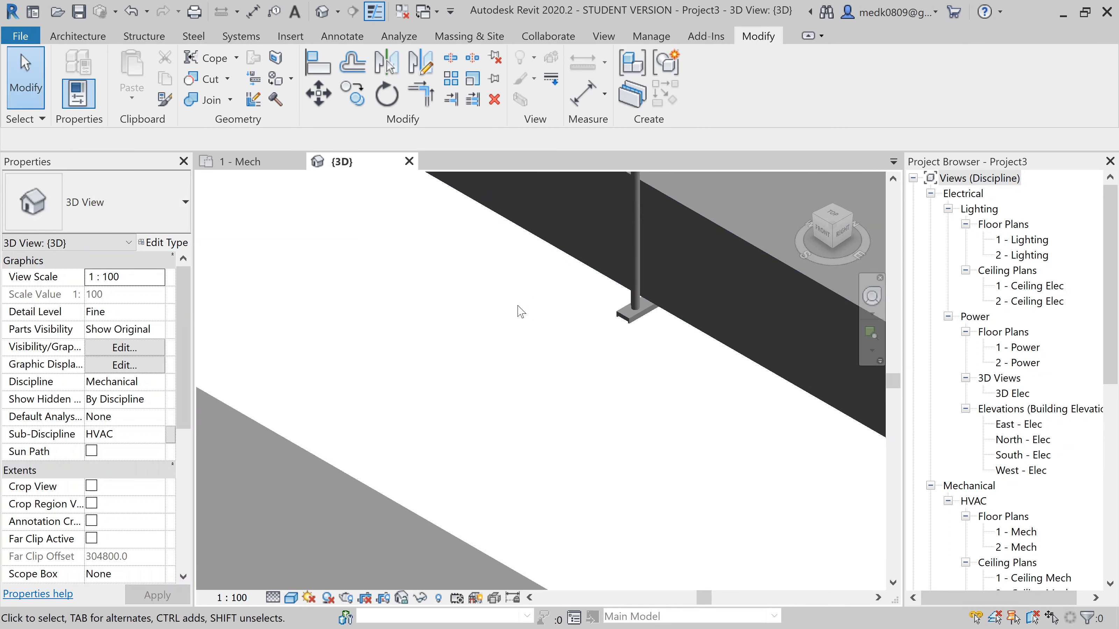
scroll(521, 311, "down", 5)
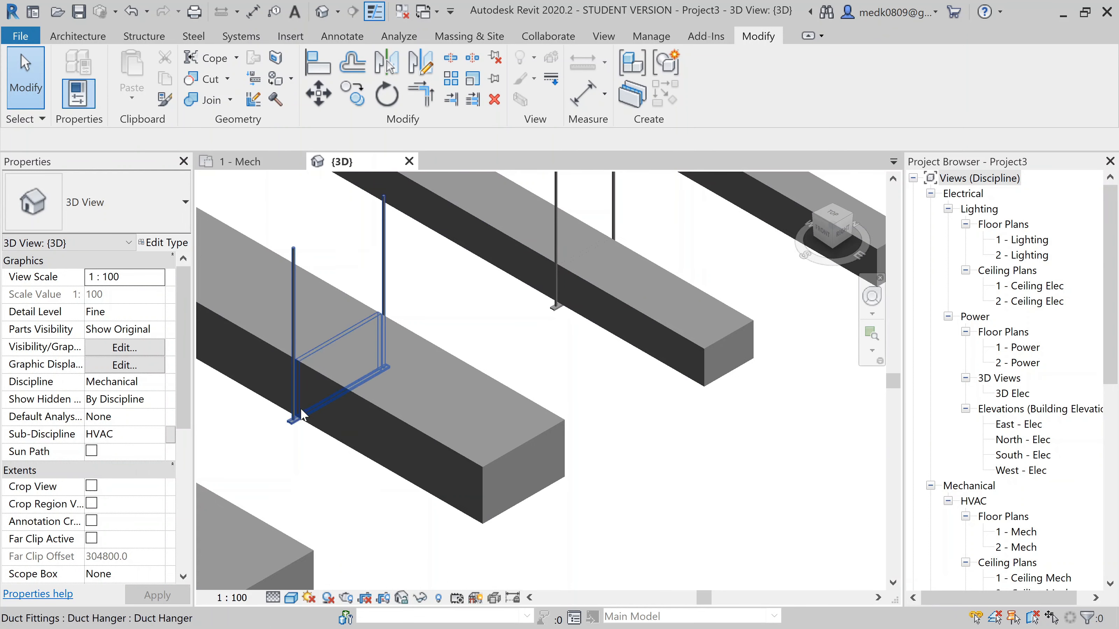
scroll(302, 414, "up", 4)
scroll(291, 434, "down", 2)
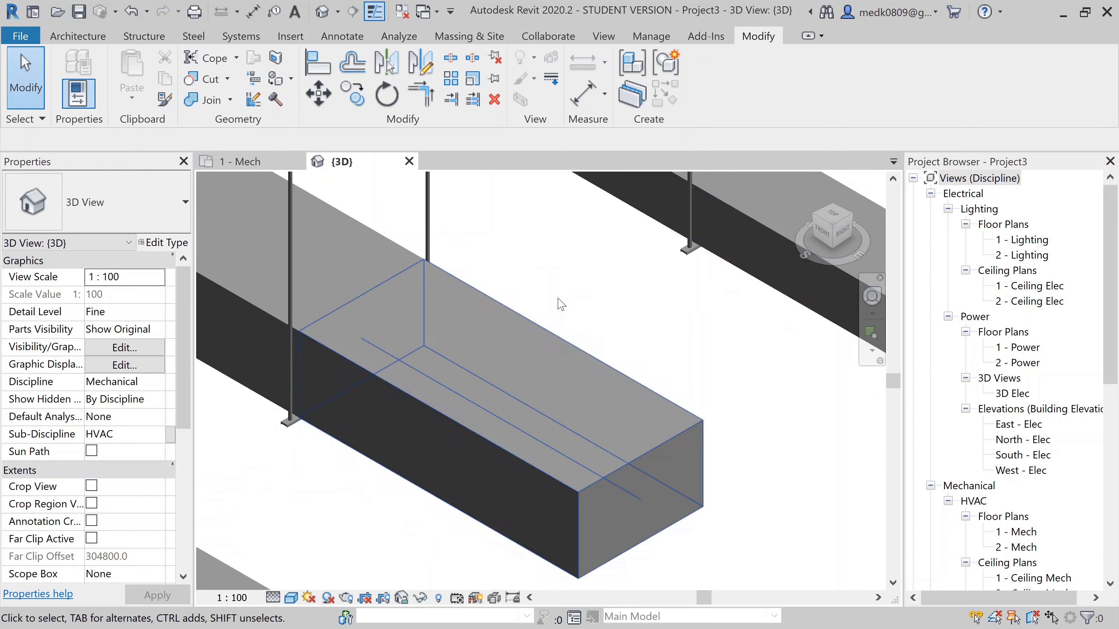
scroll(552, 316, "down", 4)
middle_click_drag(562, 300, 638, 306)
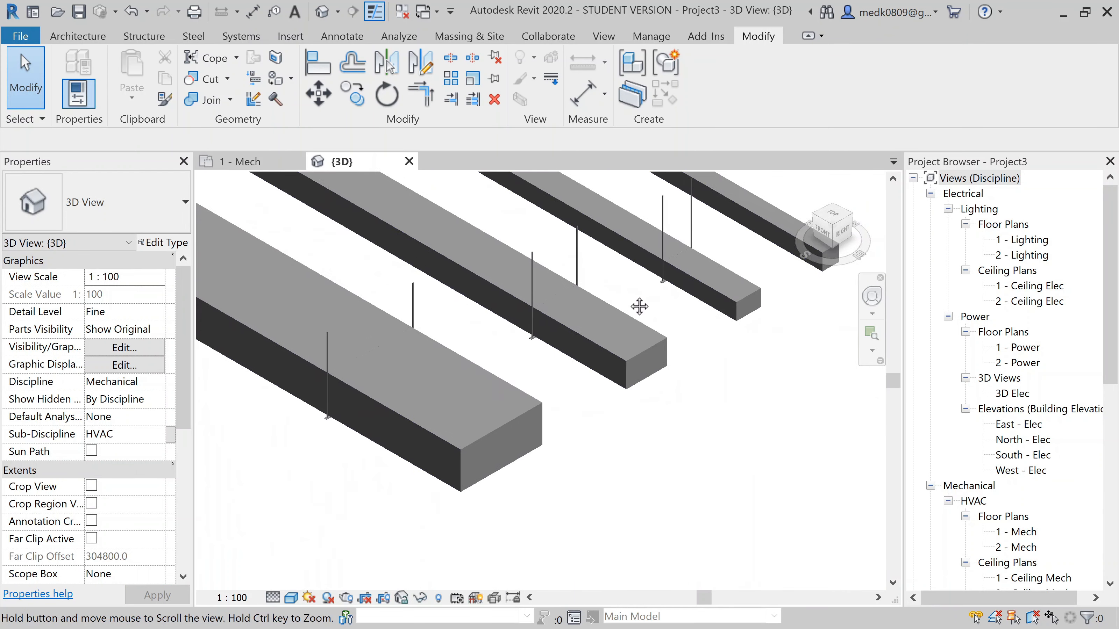
scroll(348, 375, "up", 5)
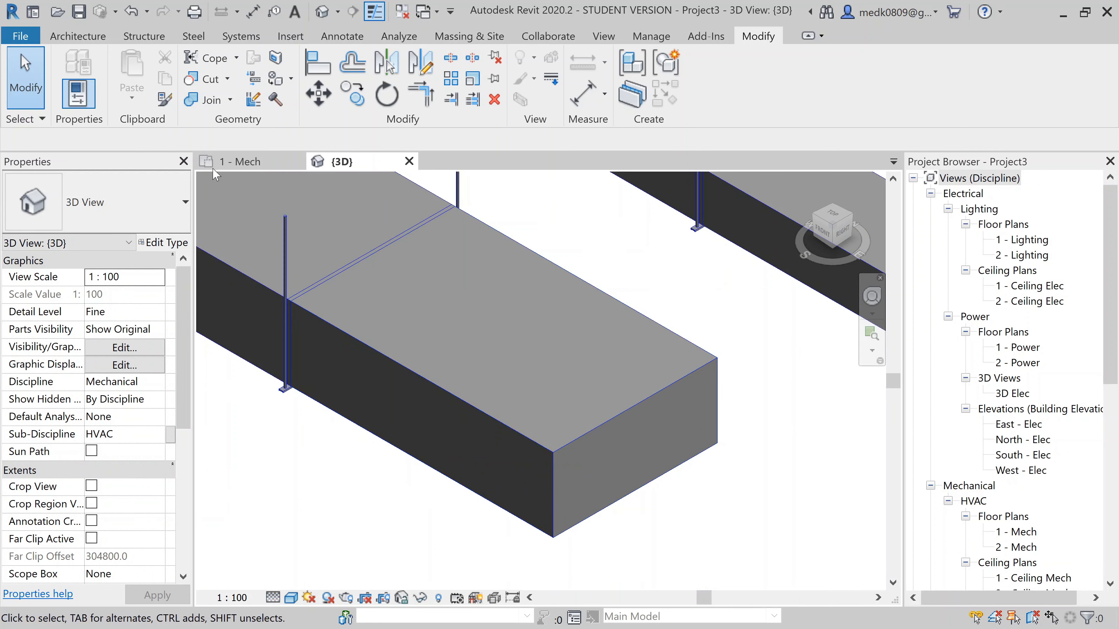
- Place two more Duct Hanger fittings on the 1000 x 450 mm duct, between its existing hanger and its front end
left_click(241, 37)
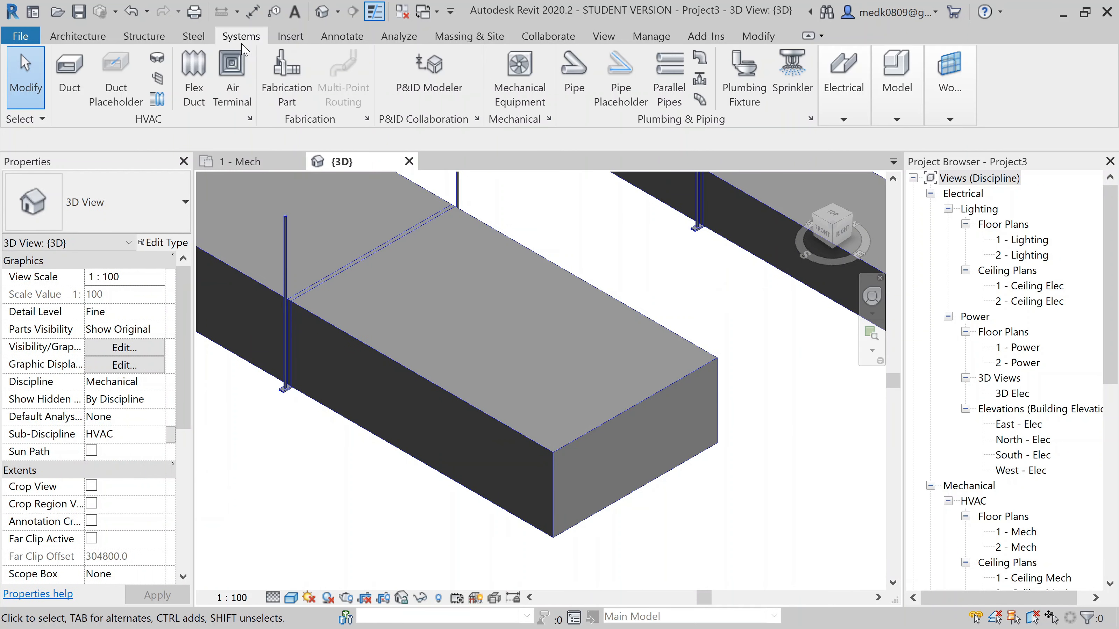
left_click(158, 58)
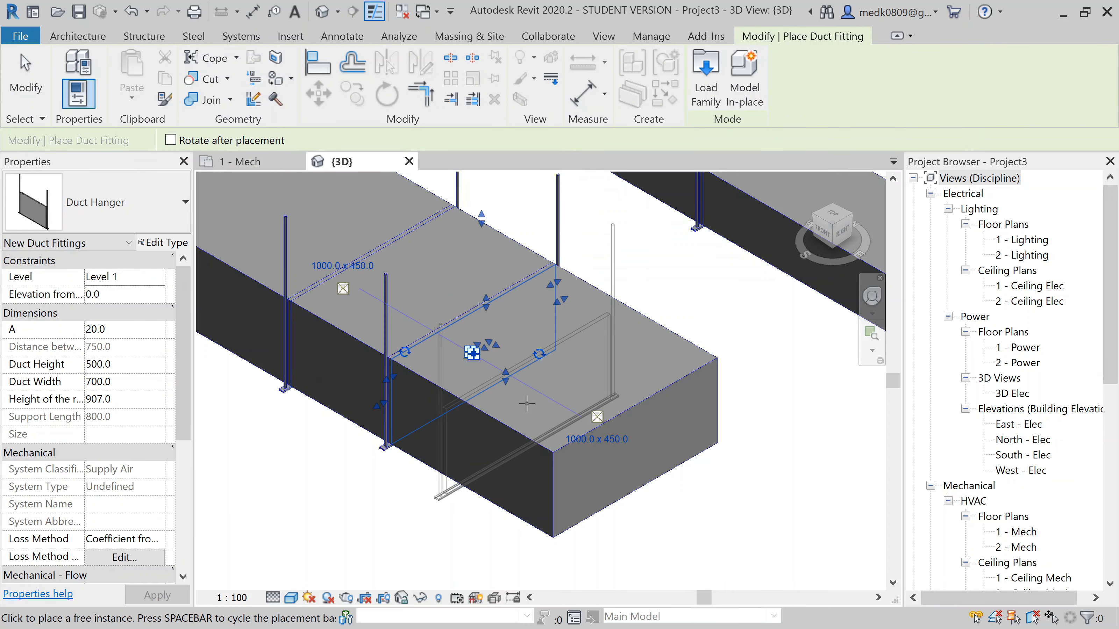
left_click(536, 397)
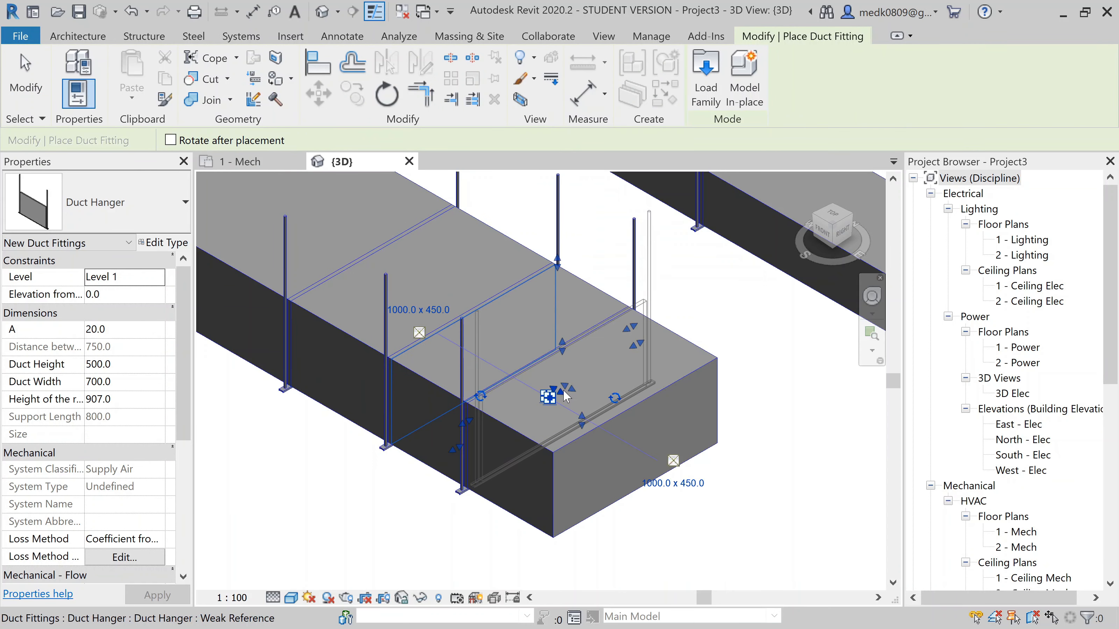
scroll(662, 335, "down", 1)
middle_click_drag(741, 266, 584, 350)
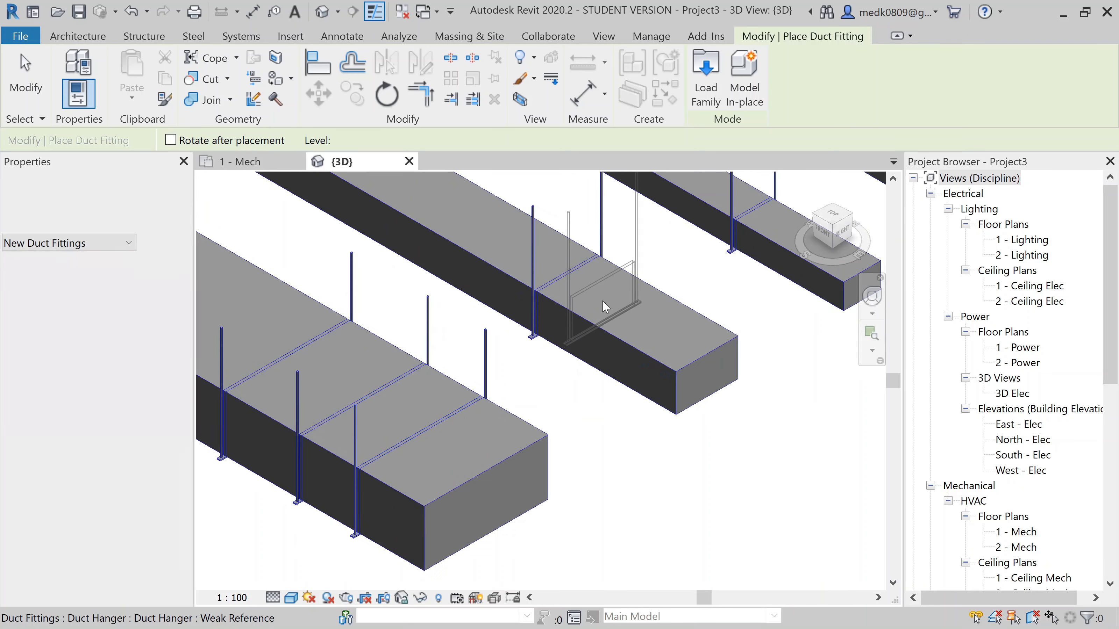
- Place another Duct Hanger on the 500 x 300 mm duct and one on the 300 x 200 mm duct, nearer their front ends
left_click(602, 300)
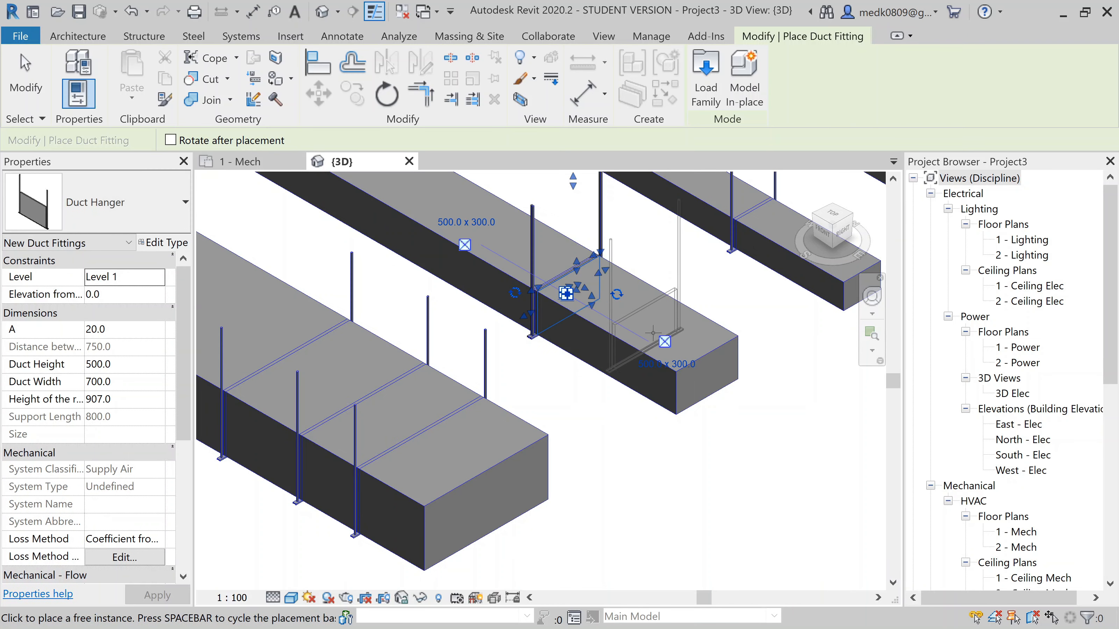
key("Escape")
key("Escape")
- Set the rod height of the front hanger on the 500 x 300 mm duct to 500 mm
scroll(710, 452, "up", 1)
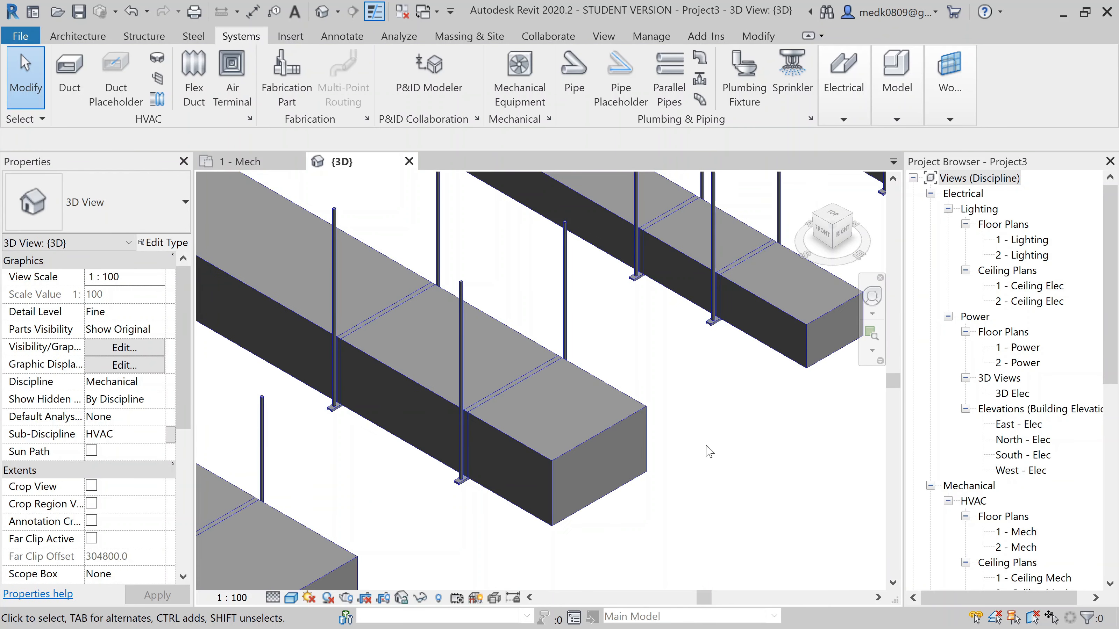
left_click(568, 293)
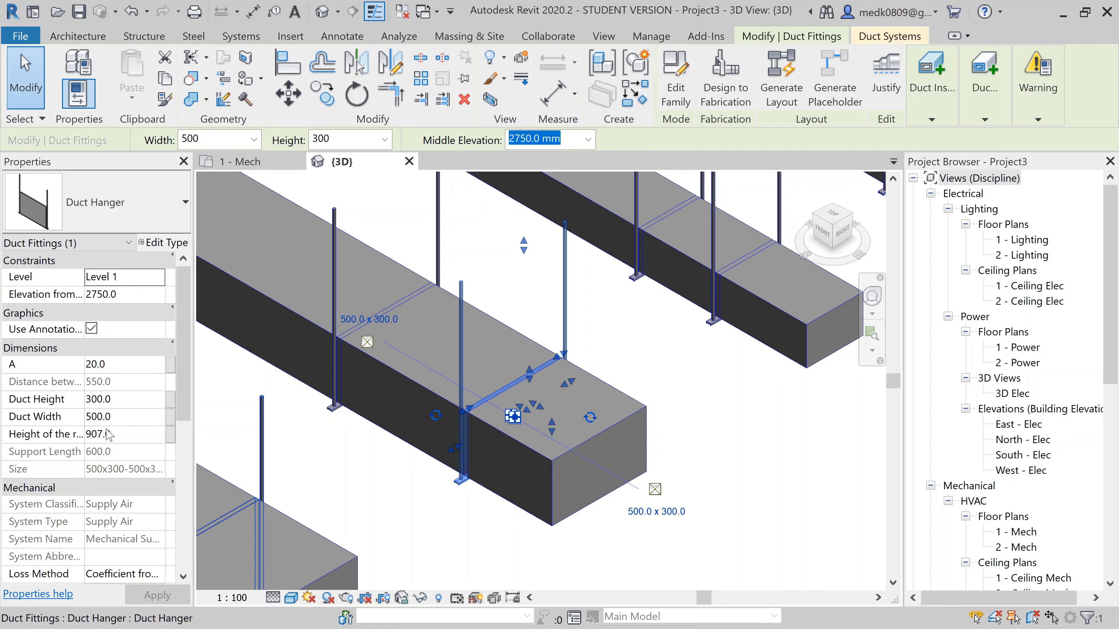
left_click(119, 436)
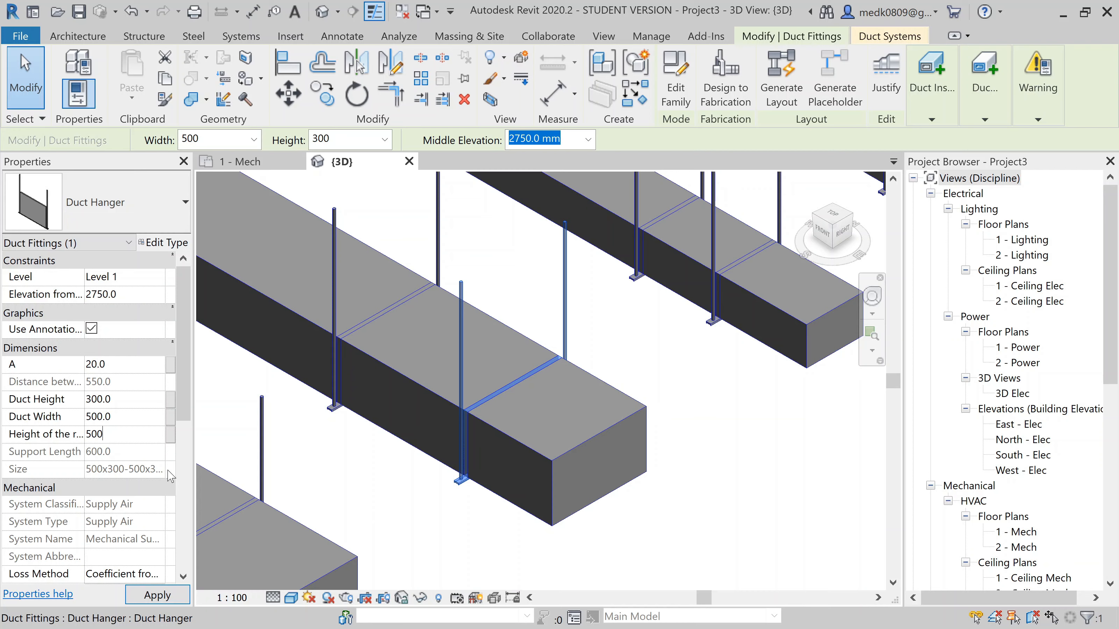
key("Return")
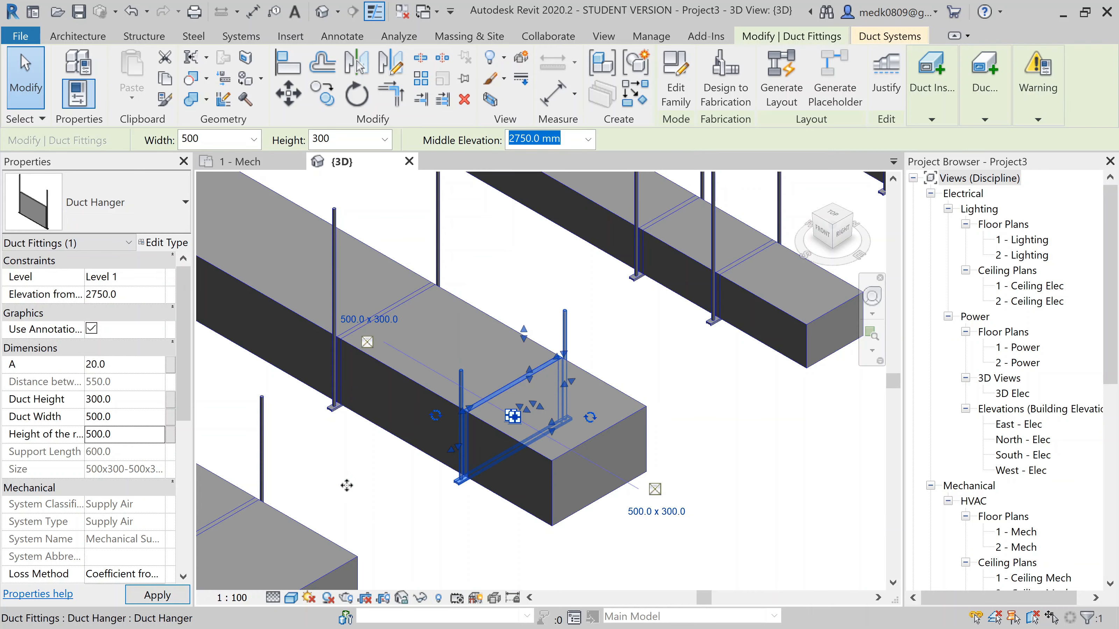
left_click(637, 328)
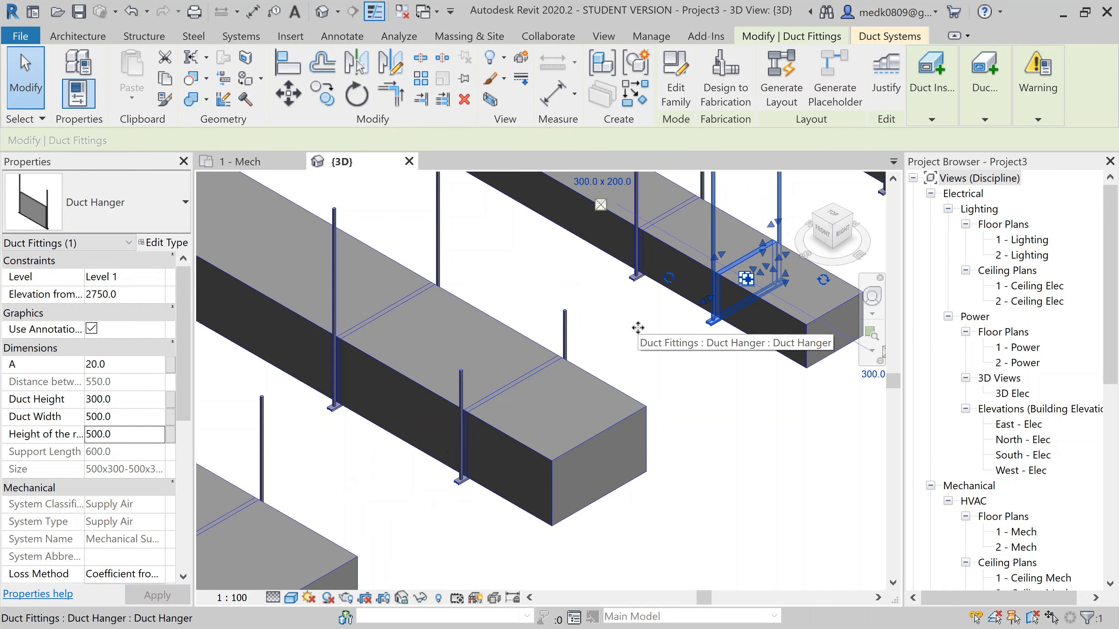
- Set the rod height of the frontmost hanger on the 1000 x 450 mm duct to 2000 mm and review all the hangers
middle_click_drag(377, 450, 610, 342)
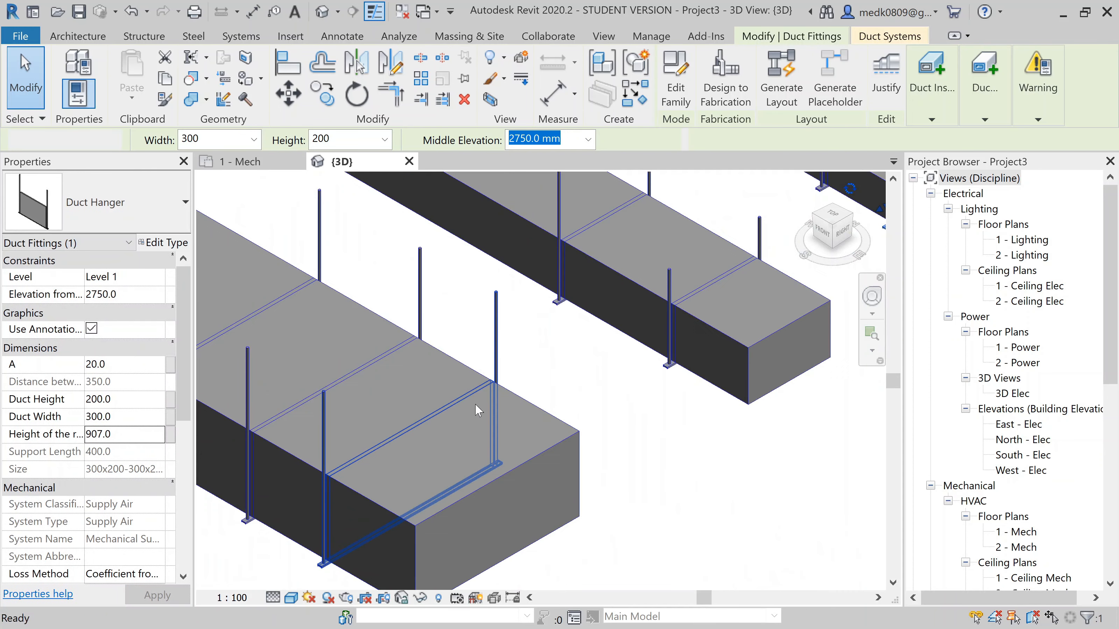
key("Escape")
middle_click_drag(482, 409, 591, 305)
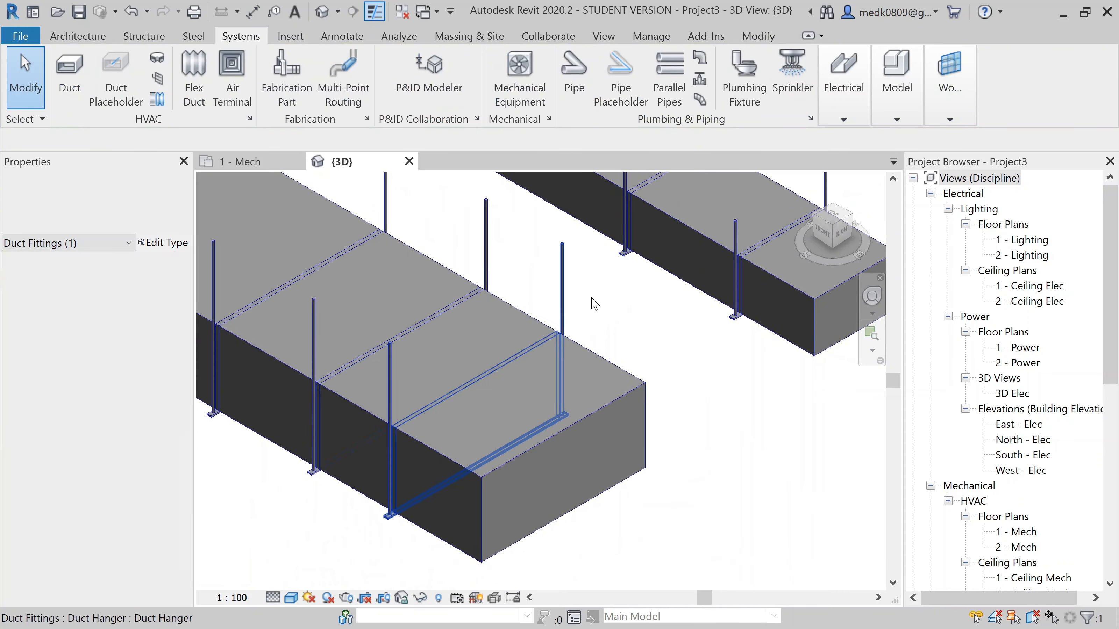
left_click(563, 291)
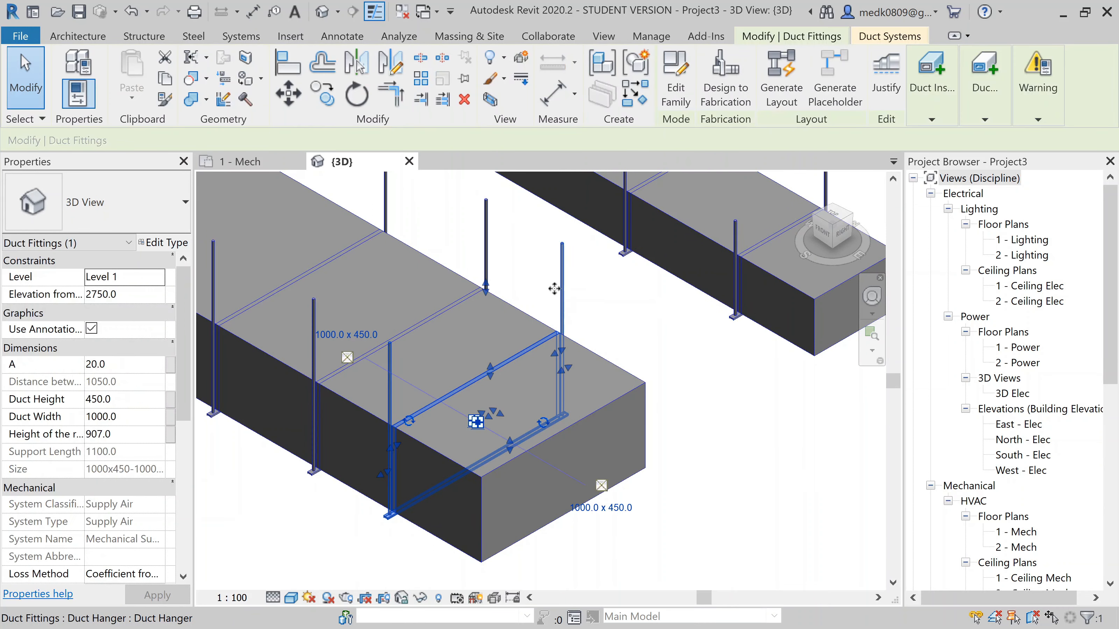
left_click(137, 434)
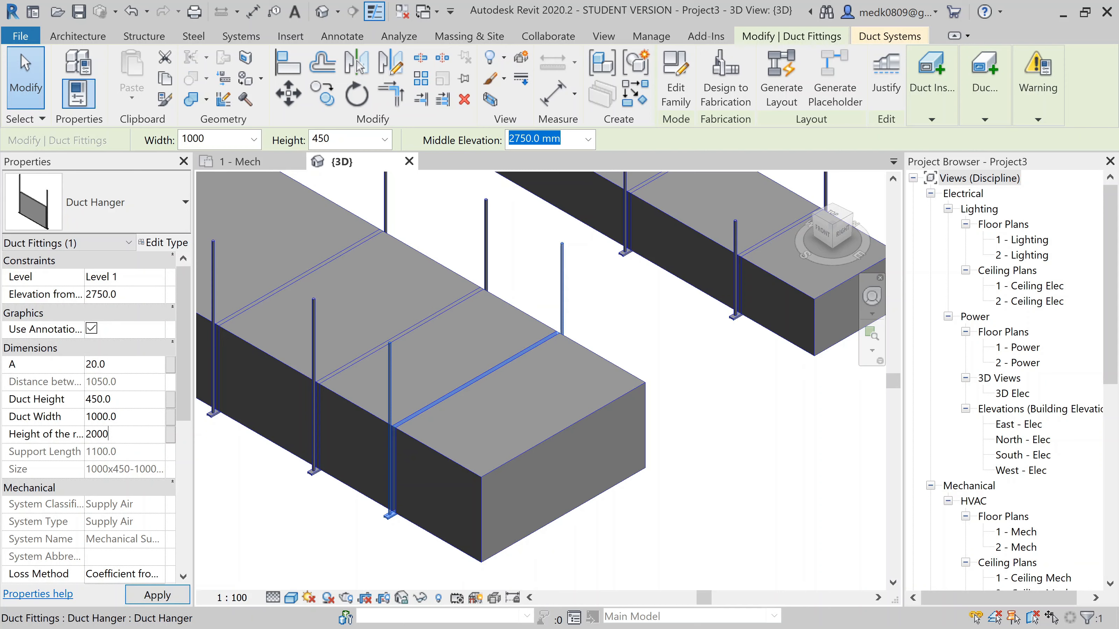
left_click(322, 513)
scroll(339, 520, "down", 2)
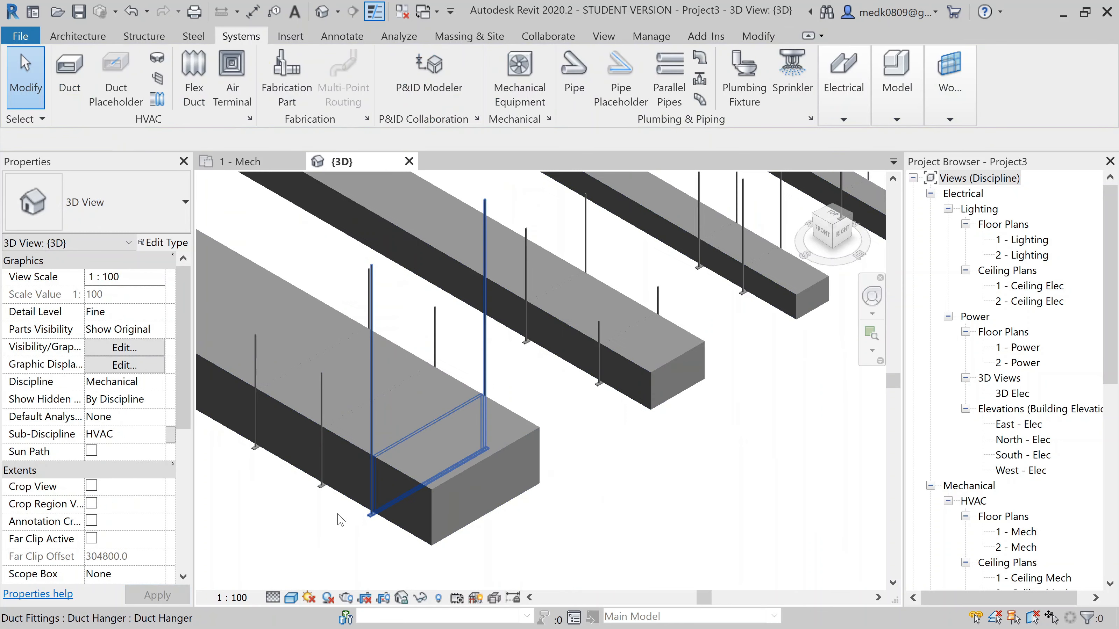
scroll(342, 520, "down", 3)
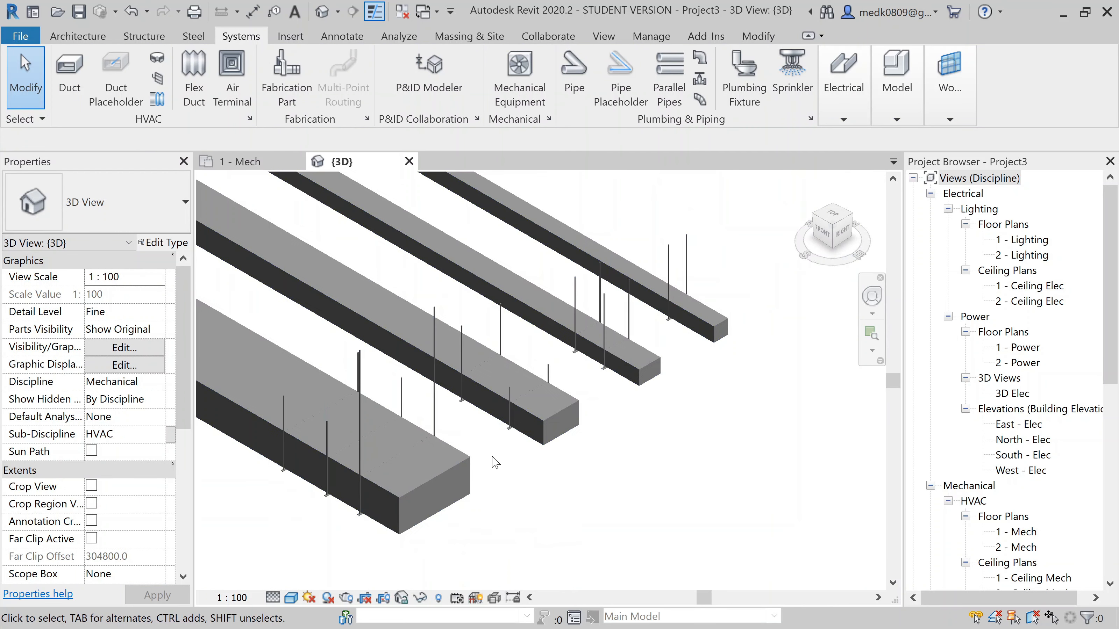
scroll(495, 462, "up", 2)
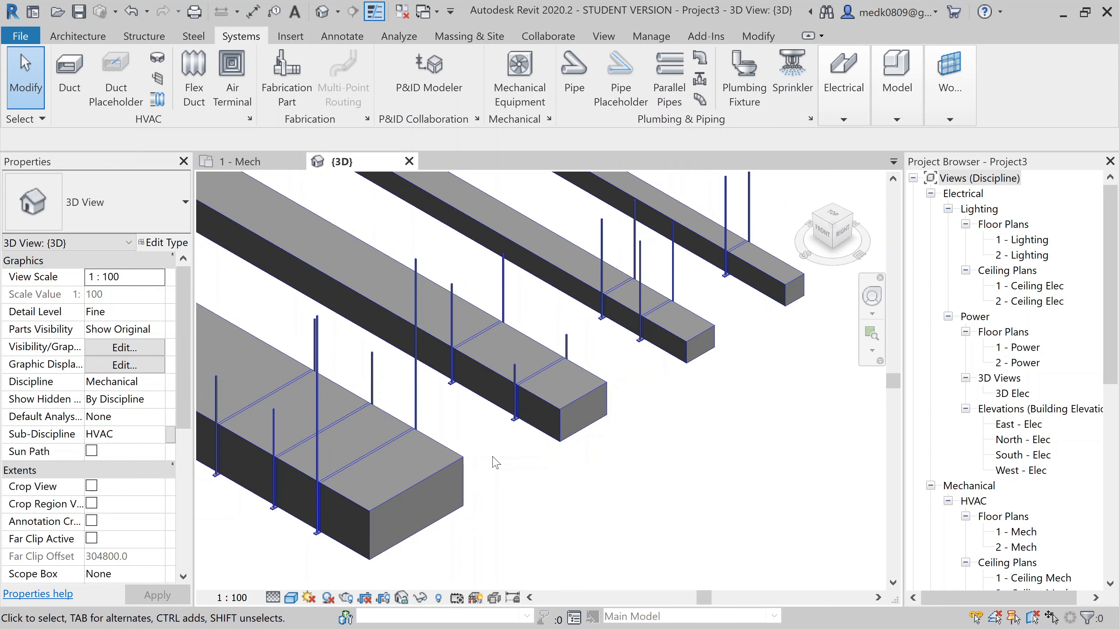
middle_click_drag(495, 462, 556, 409)
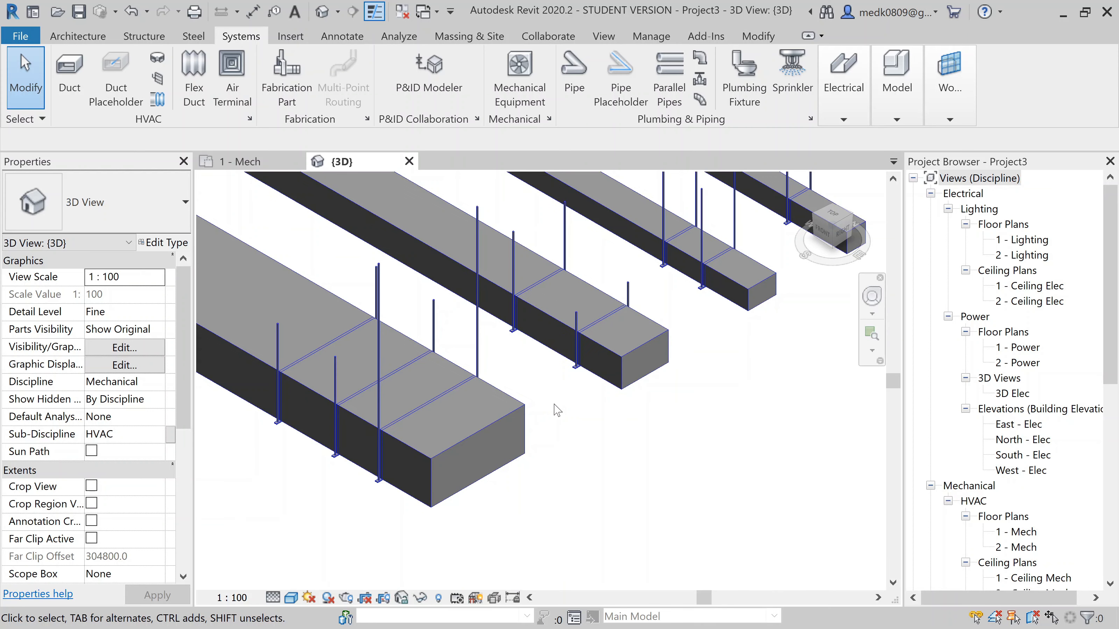